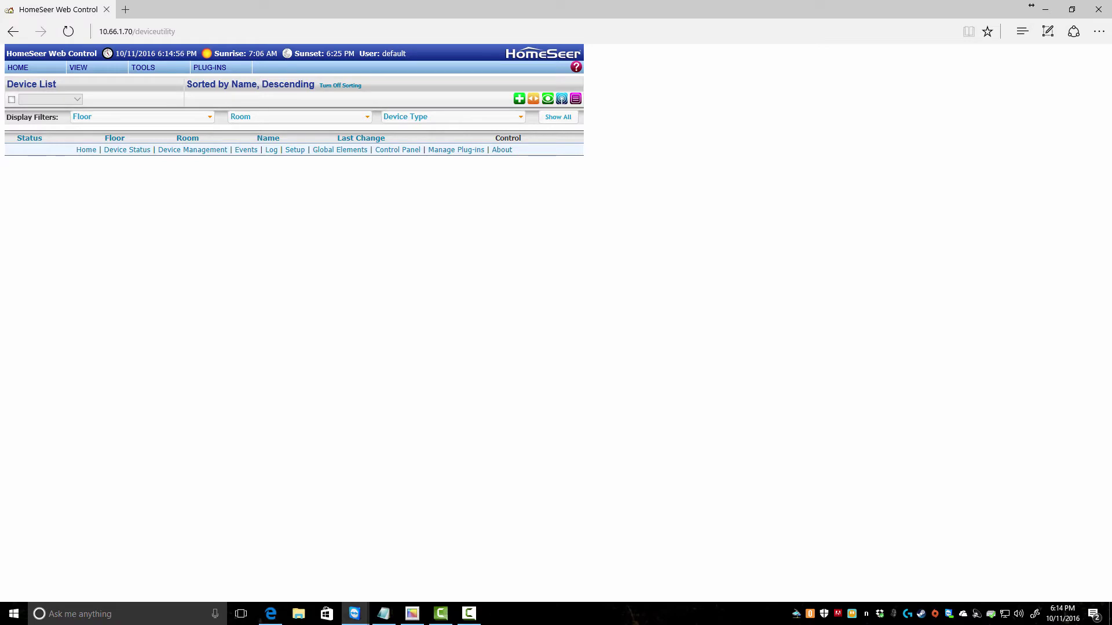
- Switch to the TeamViewer remote session, shut down and relaunch HomeSeer HS3, and minimize the remote window
drag(1111, 96, 552, 94)
click(650, 186)
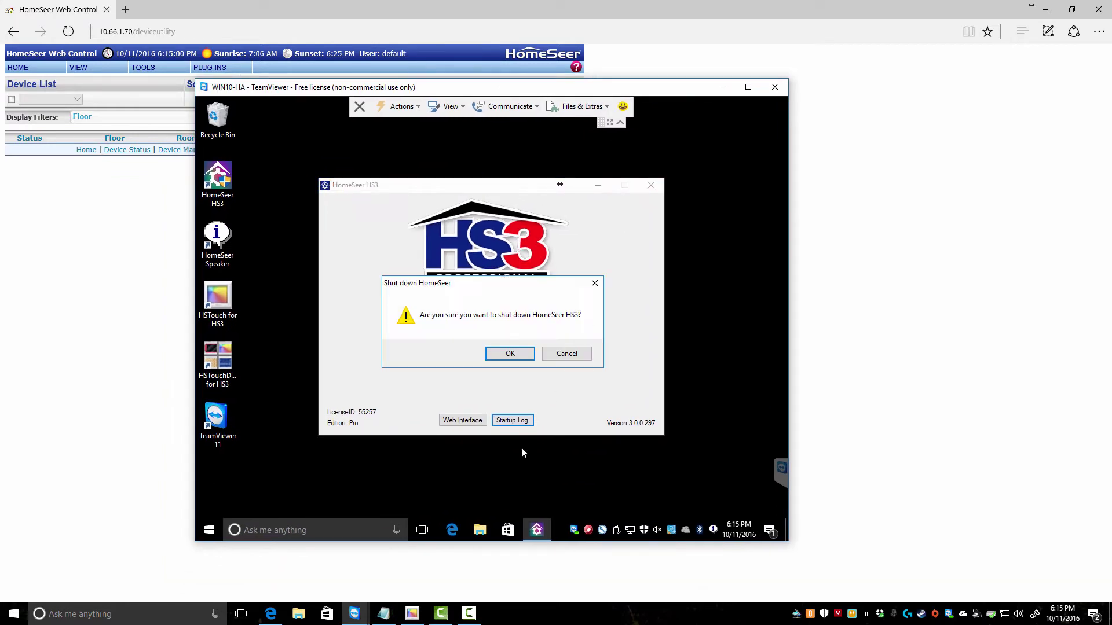
click(511, 353)
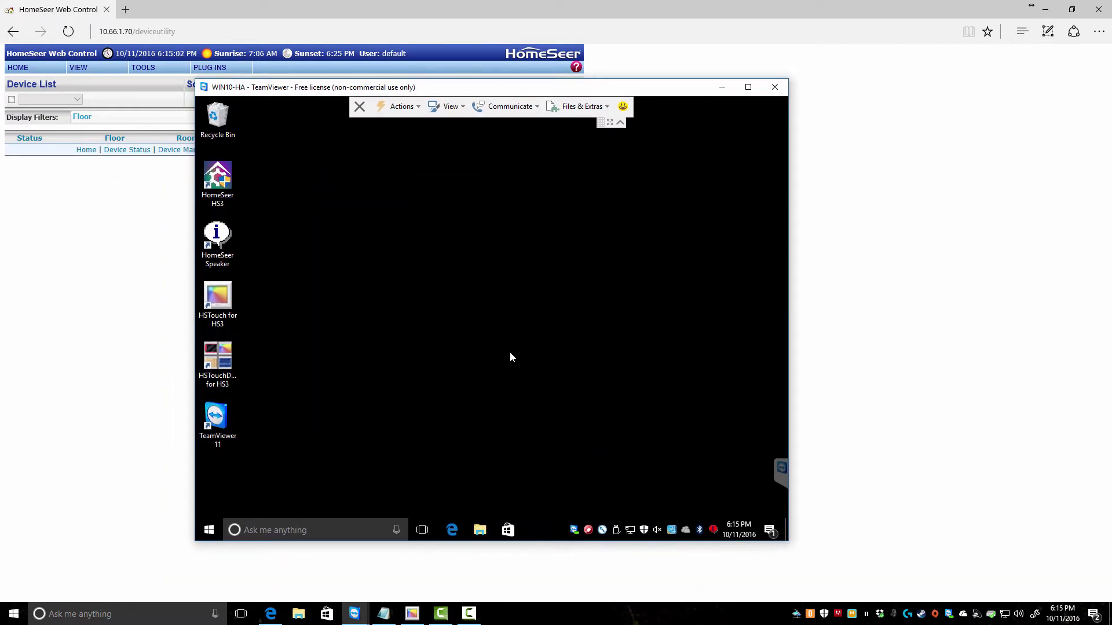
double_click(217, 177)
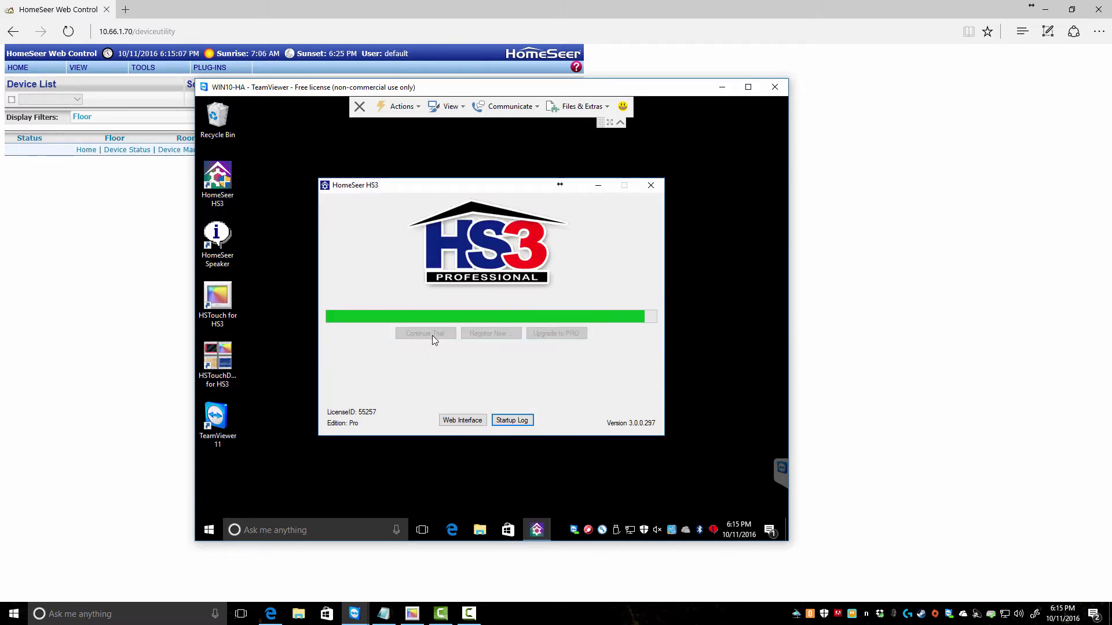
click(536, 530)
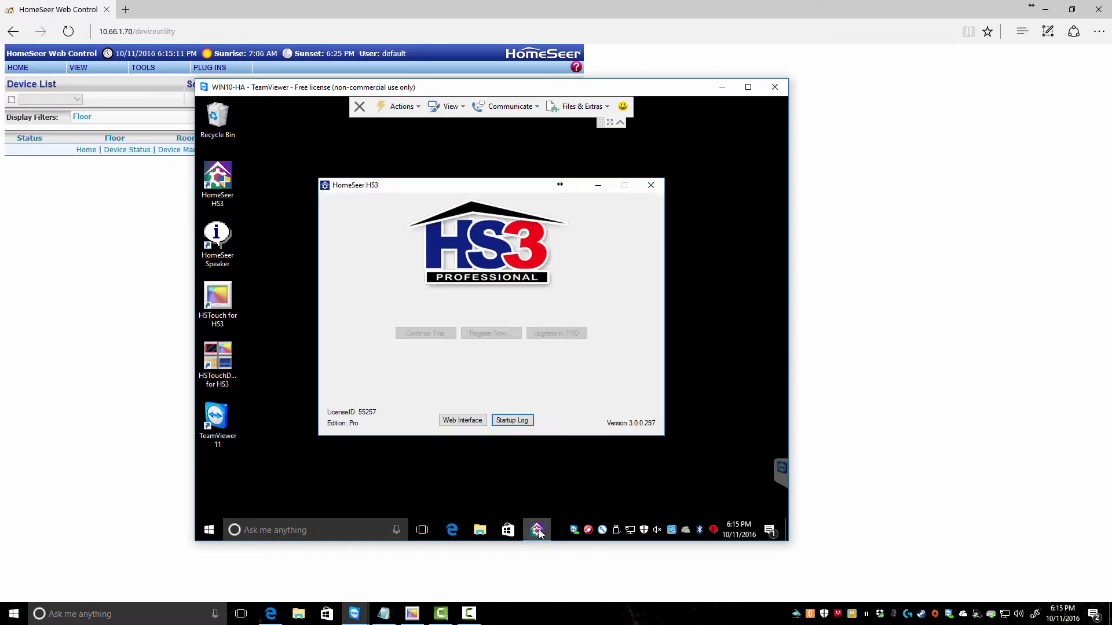
drag(649, 92, 666, 96)
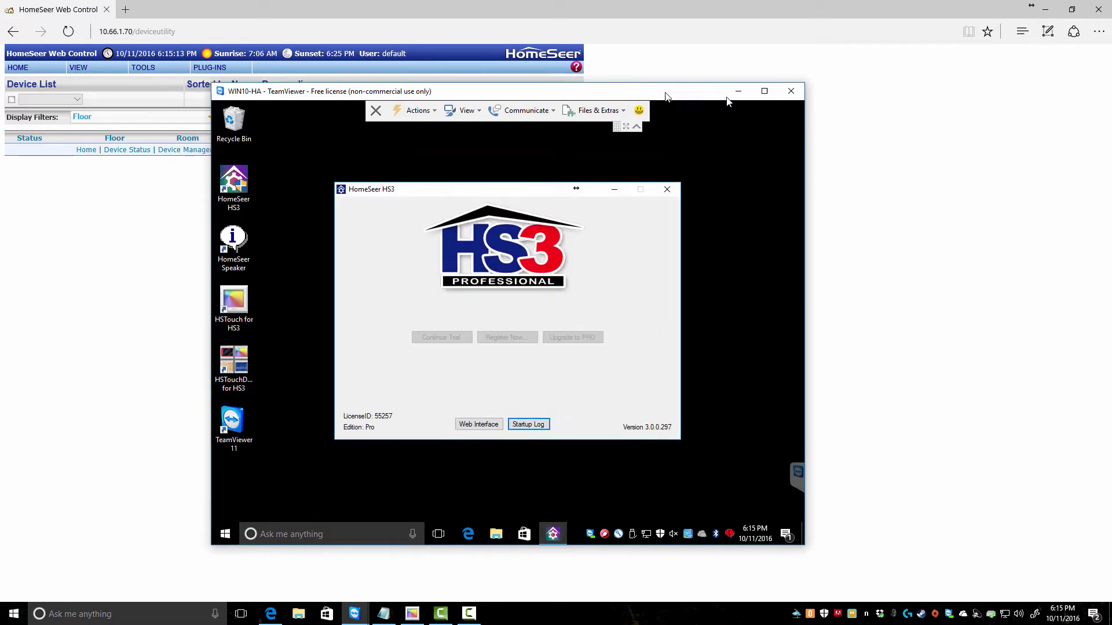
click(738, 91)
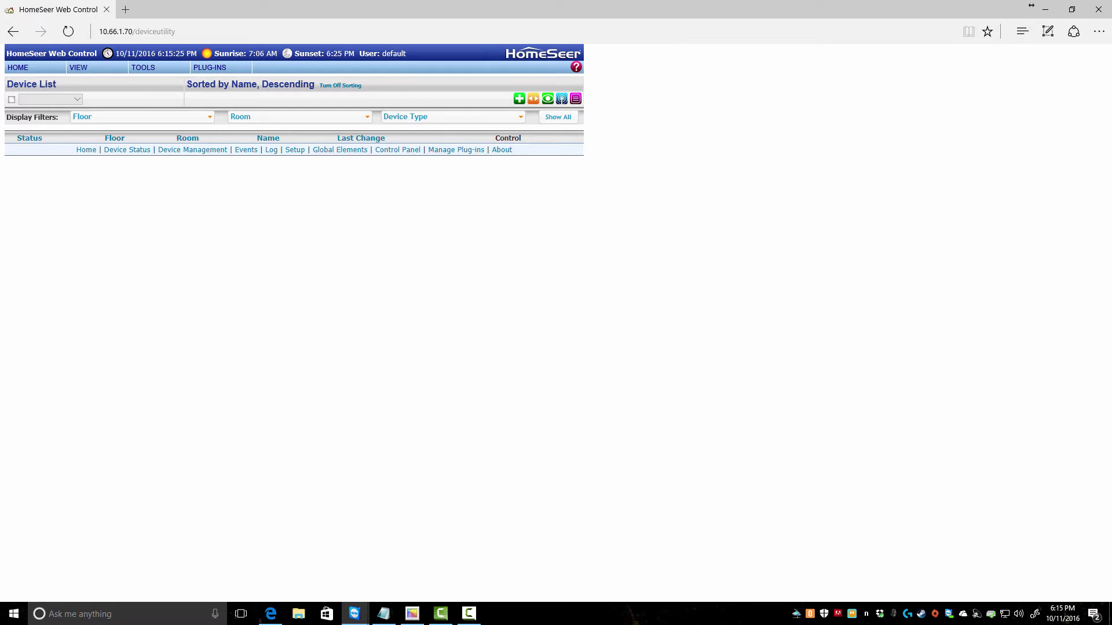
- Load the HomeSeer web control home page in the browser
click(249, 270)
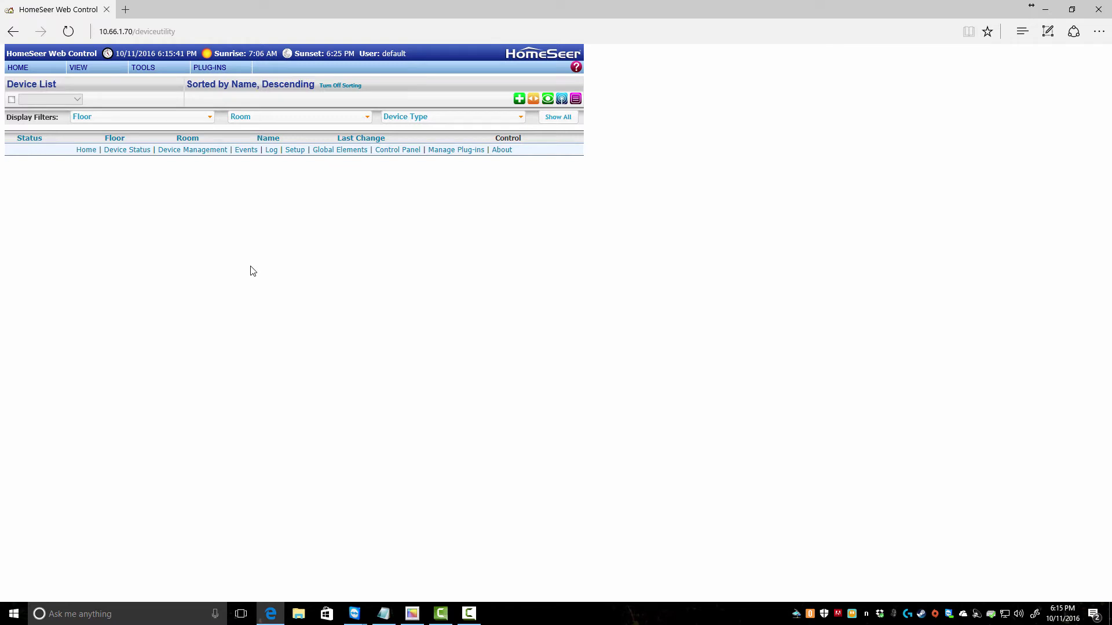
click(208, 68)
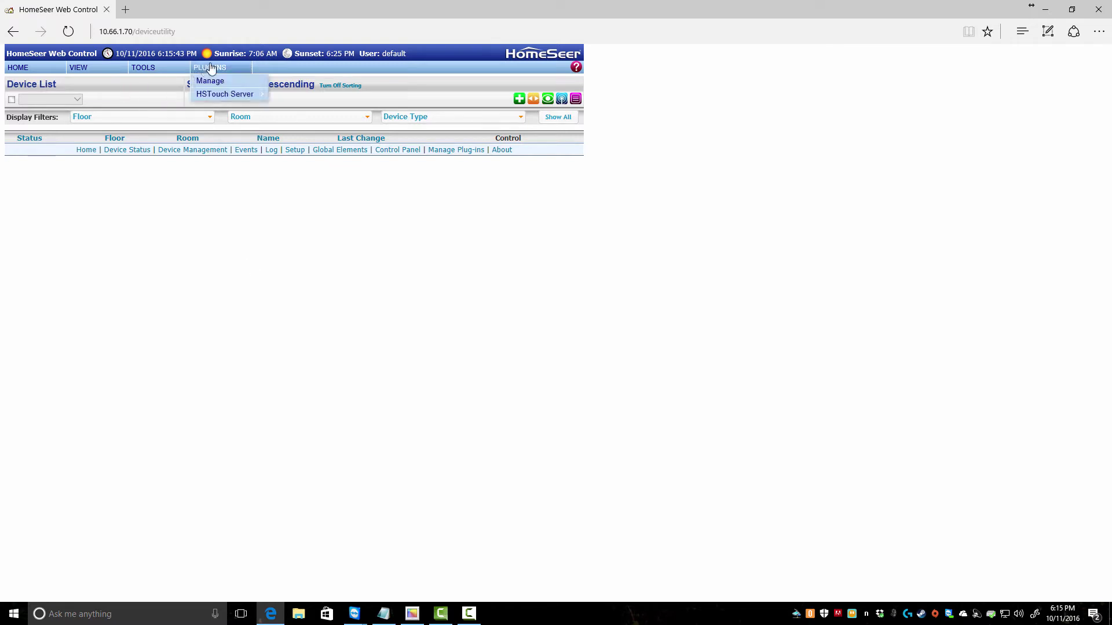
click(17, 68)
click(143, 68)
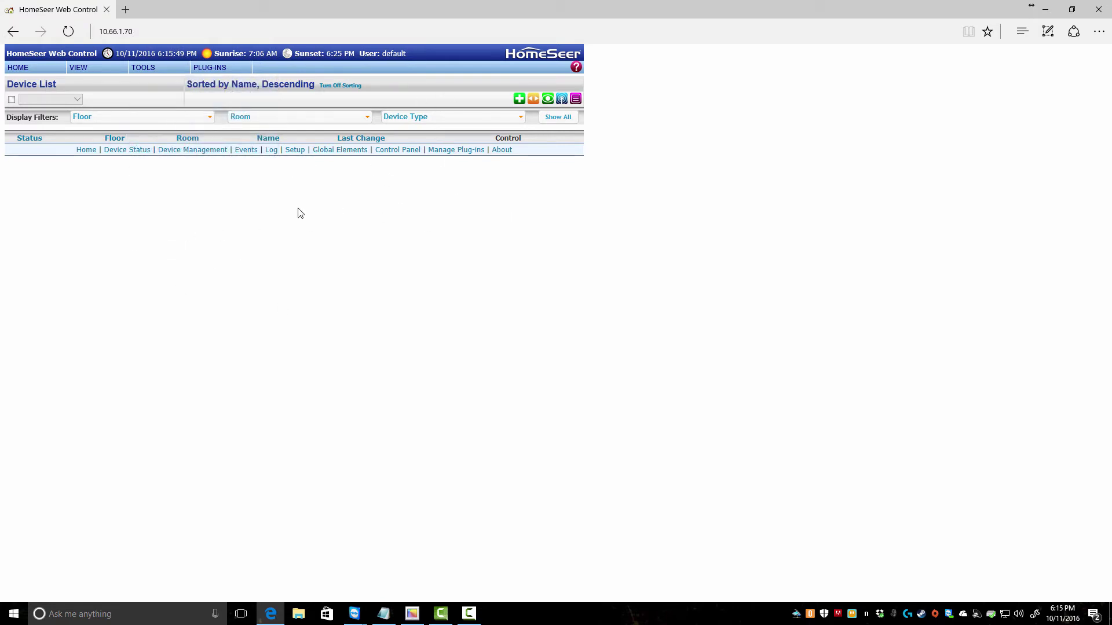
click(247, 70)
- Switch to the HSTouch client, view its Devices screen, return to its Home screen, and go back to the browser
click(412, 614)
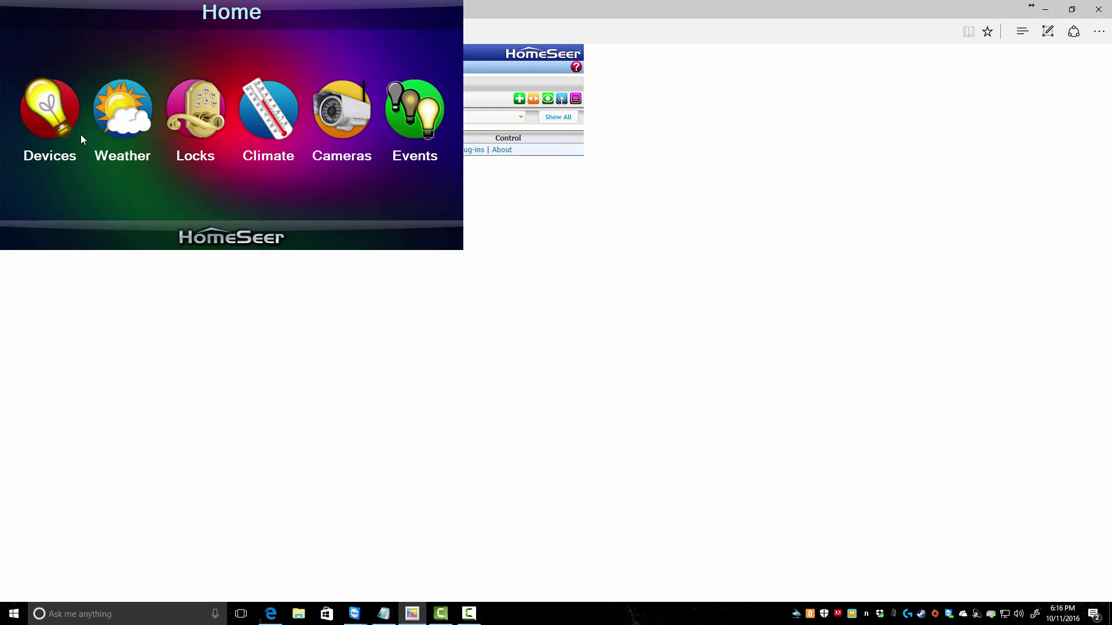
click(44, 122)
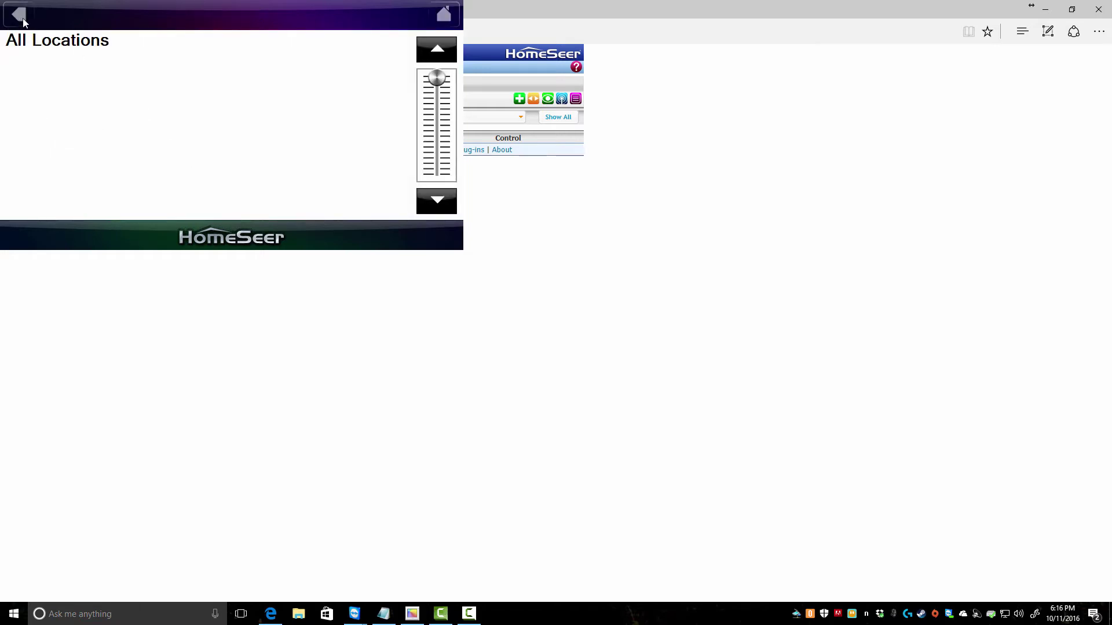
click(443, 17)
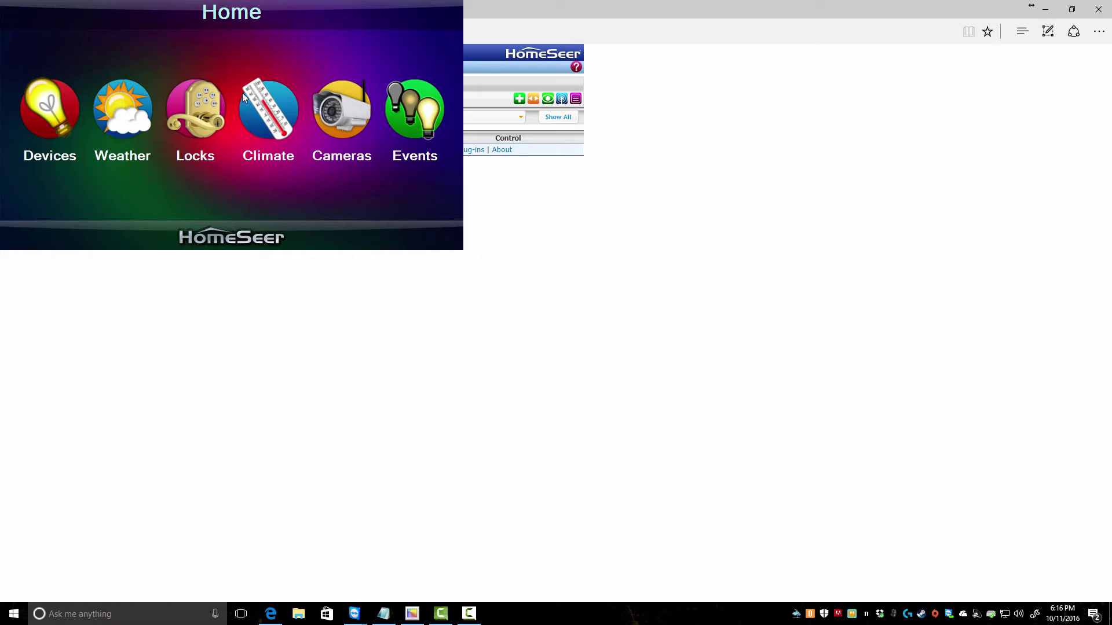
click(734, 37)
click(147, 214)
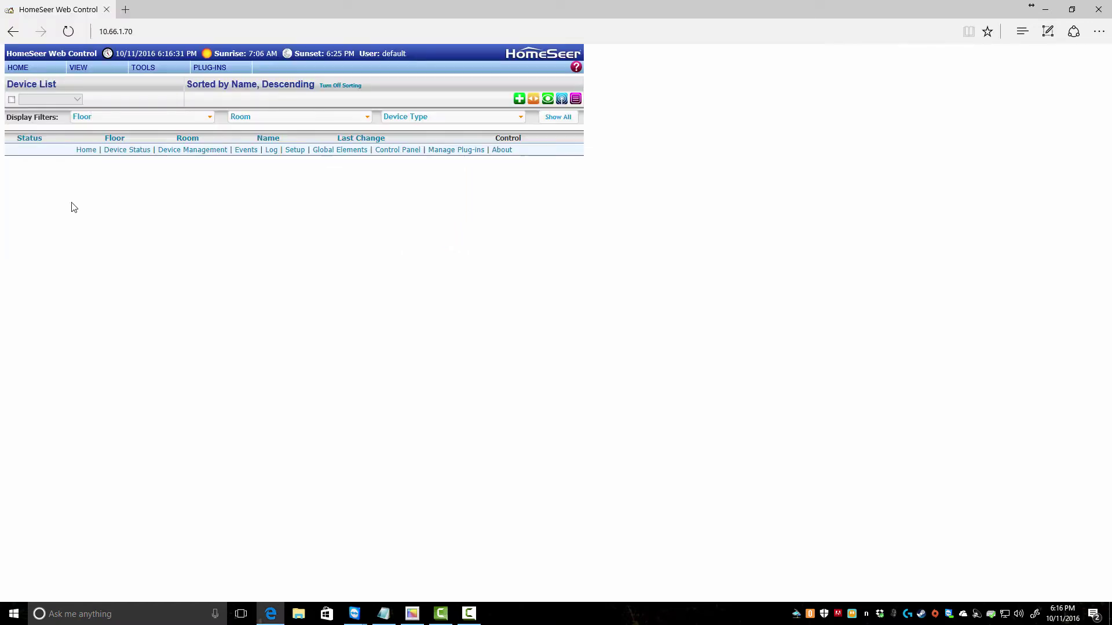
- View the Device Management page and the Energy history page
mouse_move(81, 68)
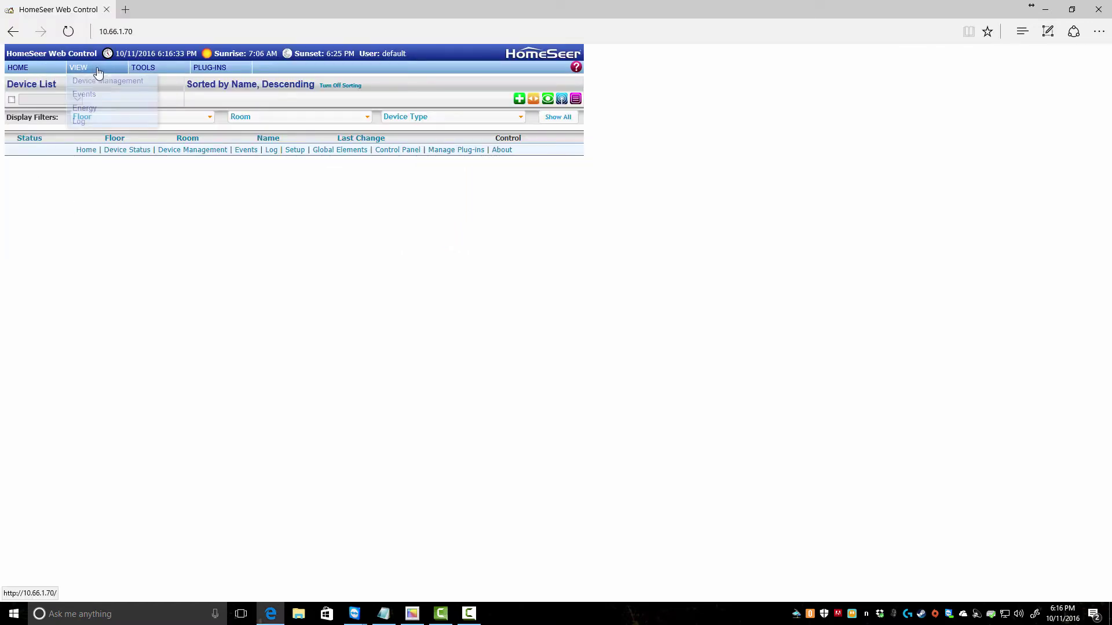
click(102, 86)
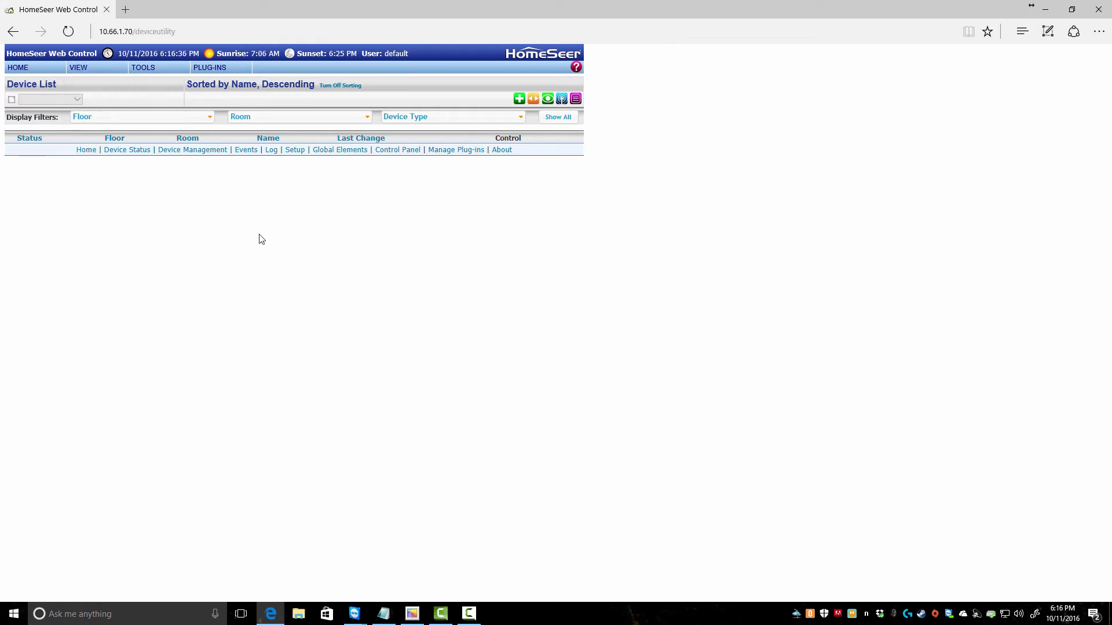
mouse_move(81, 68)
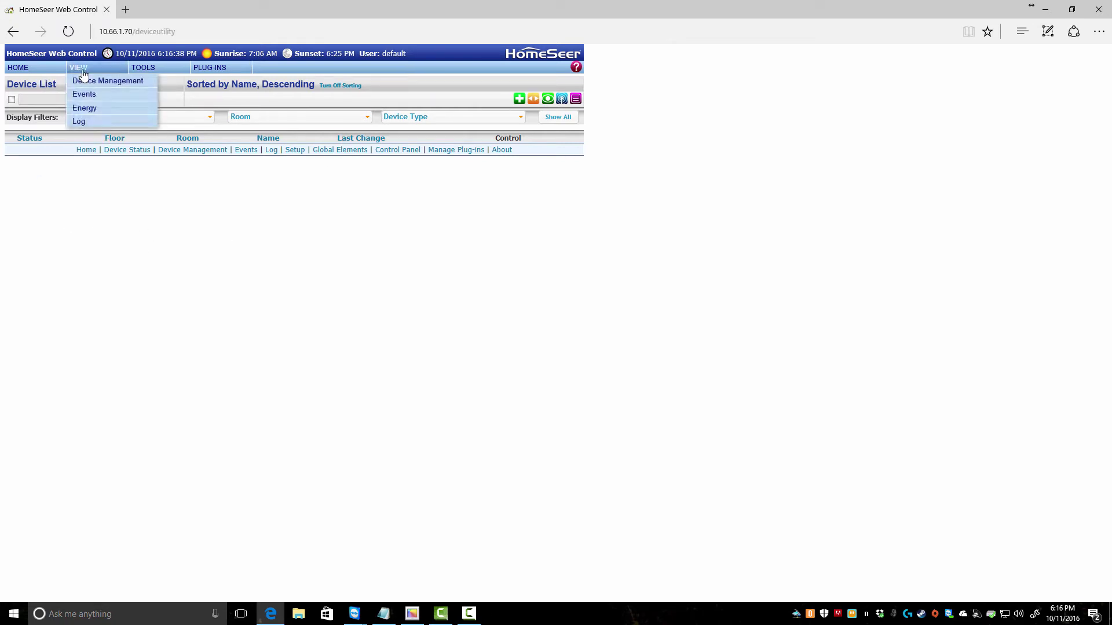
click(115, 110)
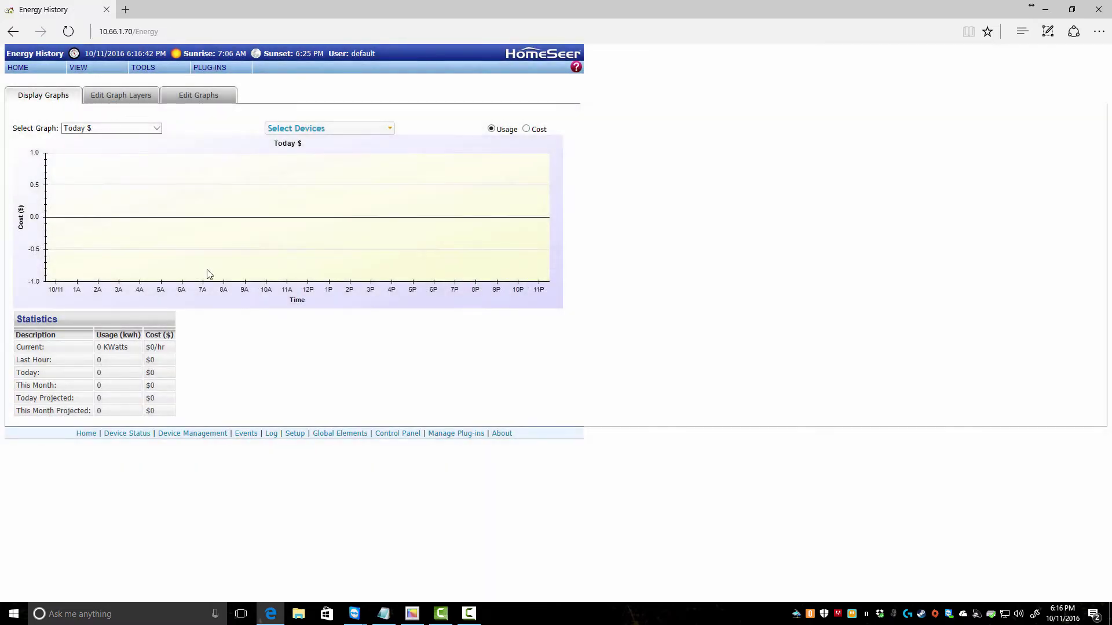
- Open the HomeSeer log and review its entries down to the HS3 Pro startup lines
mouse_move(75, 69)
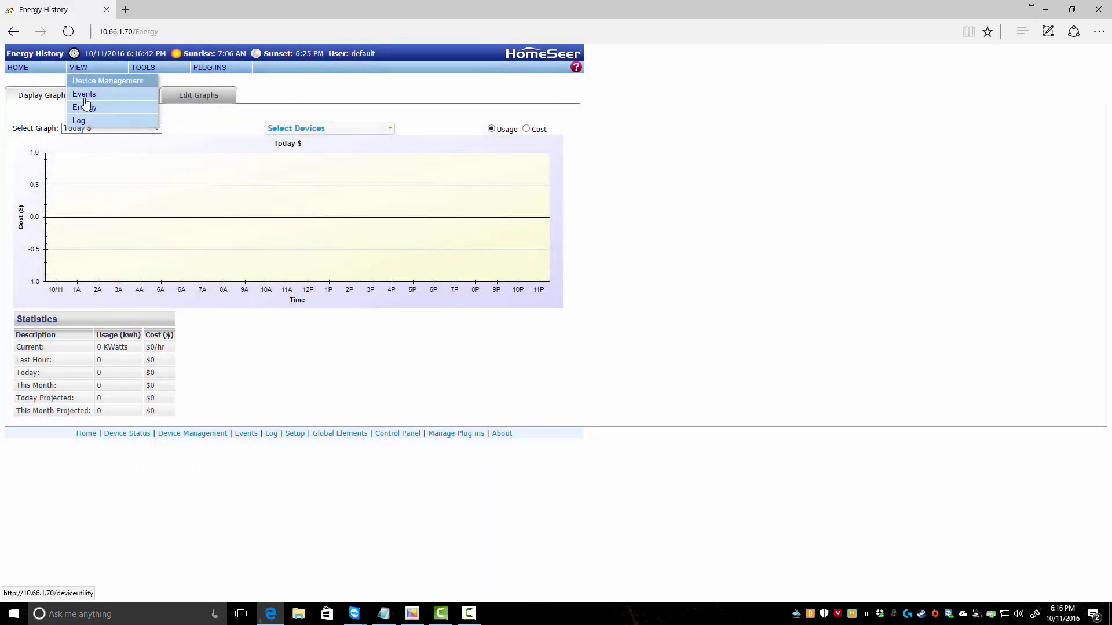
click(88, 122)
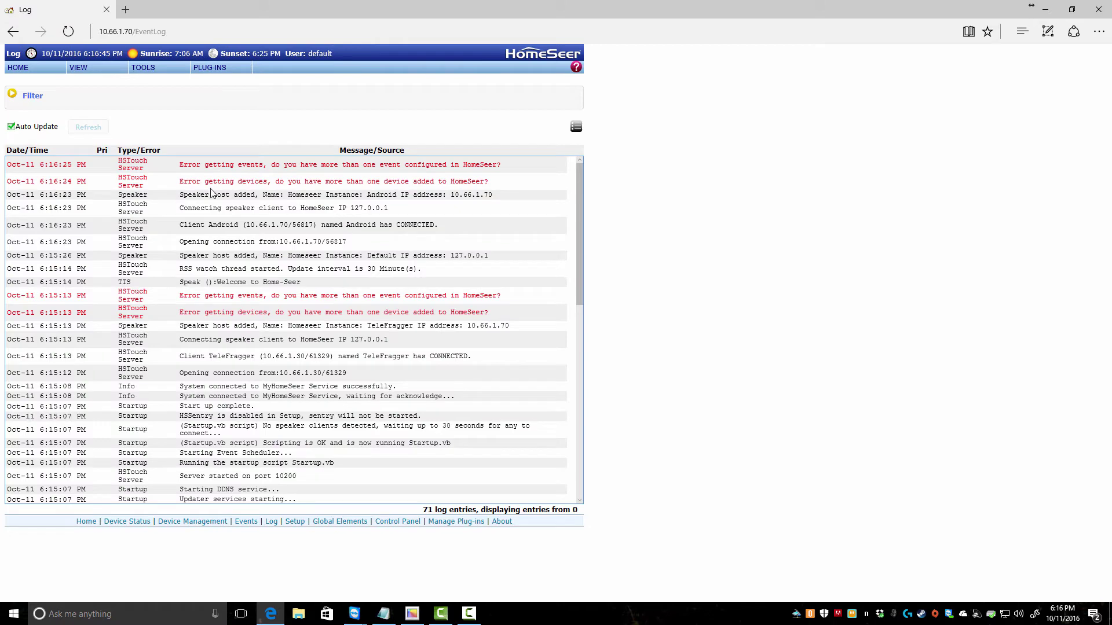
scroll(305, 223, down, 10)
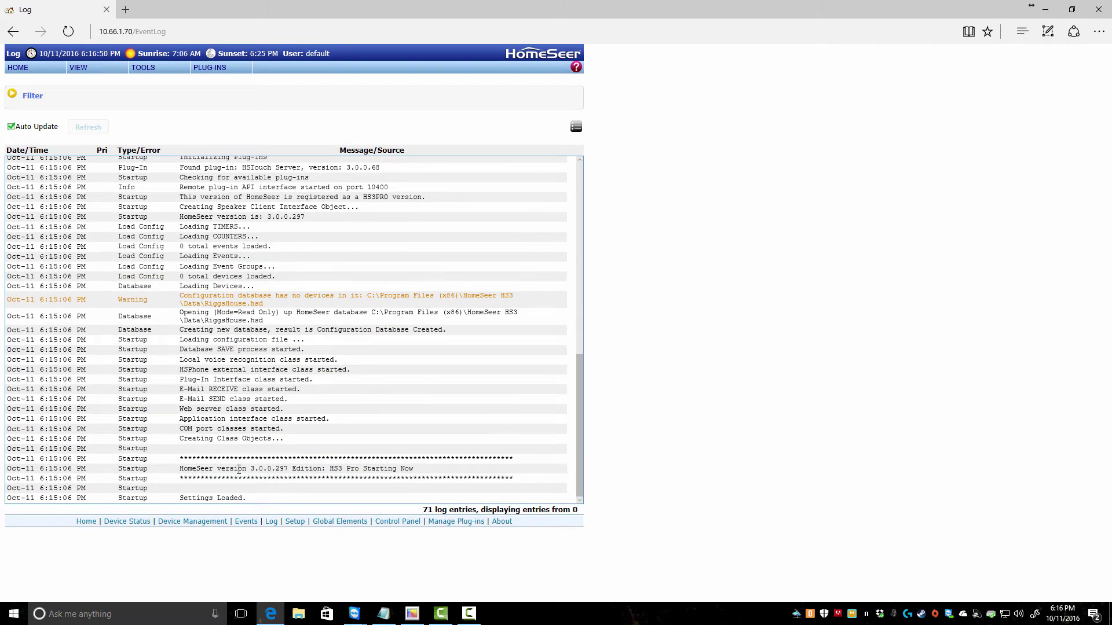
drag(218, 468, 7, 469)
click(244, 400)
scroll(239, 313, up, 10)
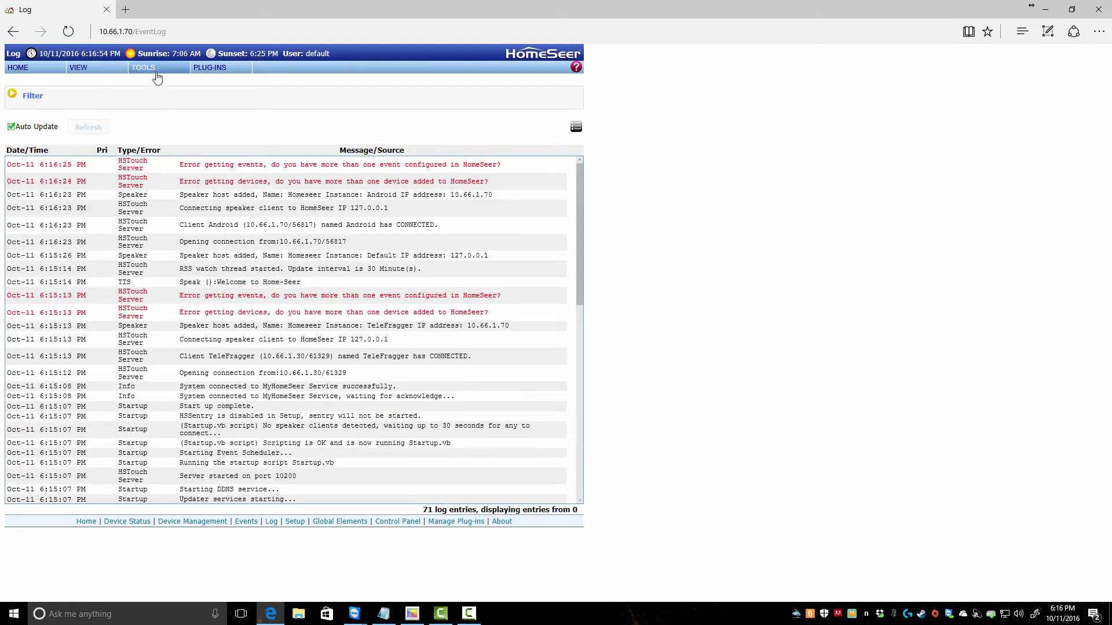
- Open the HomeSeer setup page and review the general settings from license and location to log colors
mouse_move(207, 75)
mouse_move(153, 71)
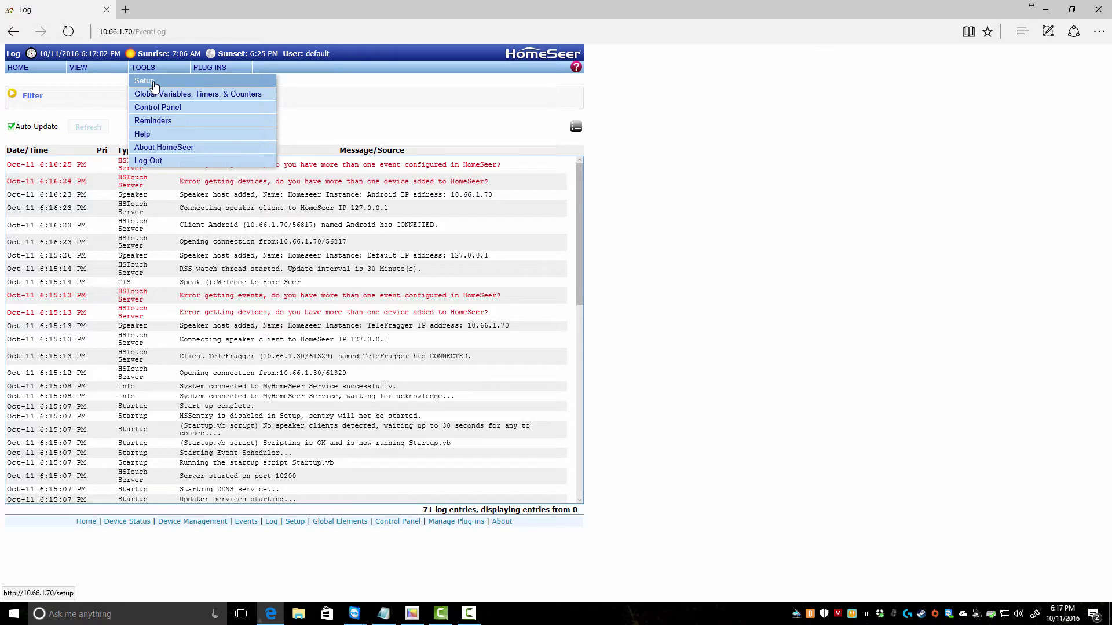
click(153, 85)
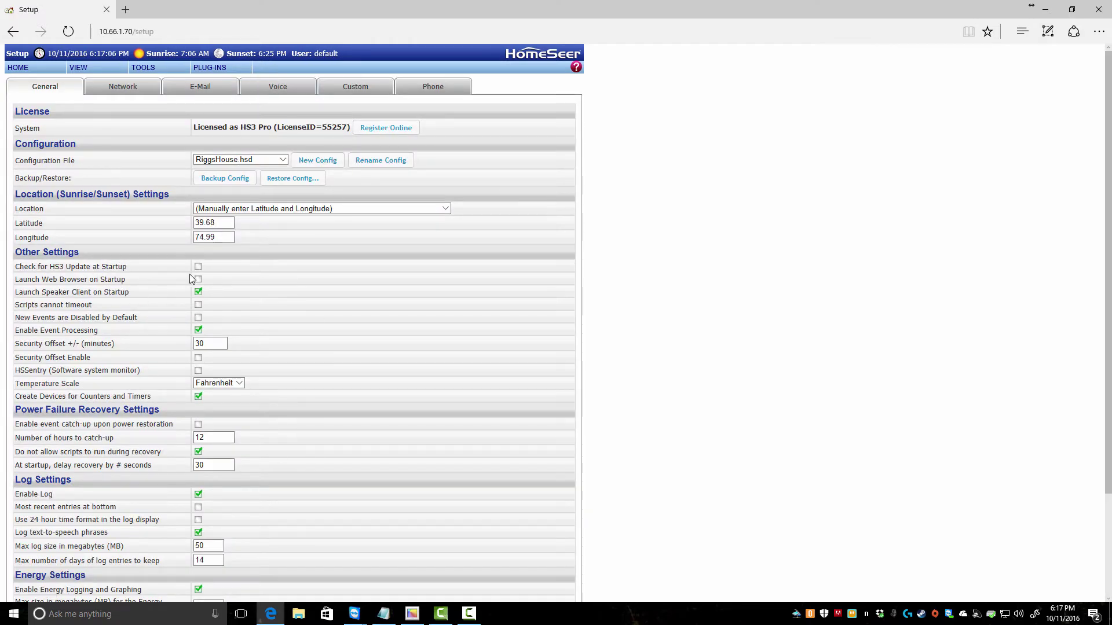
scroll(156, 378, down, 1)
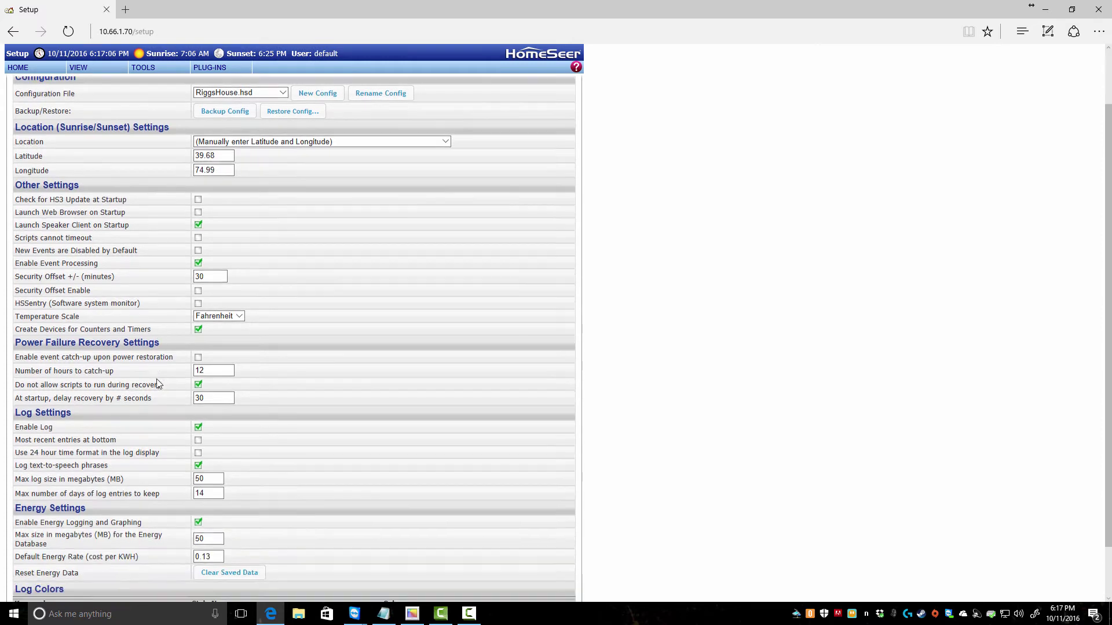
scroll(156, 379, up, 1)
click(212, 236)
scroll(179, 402, down, 3)
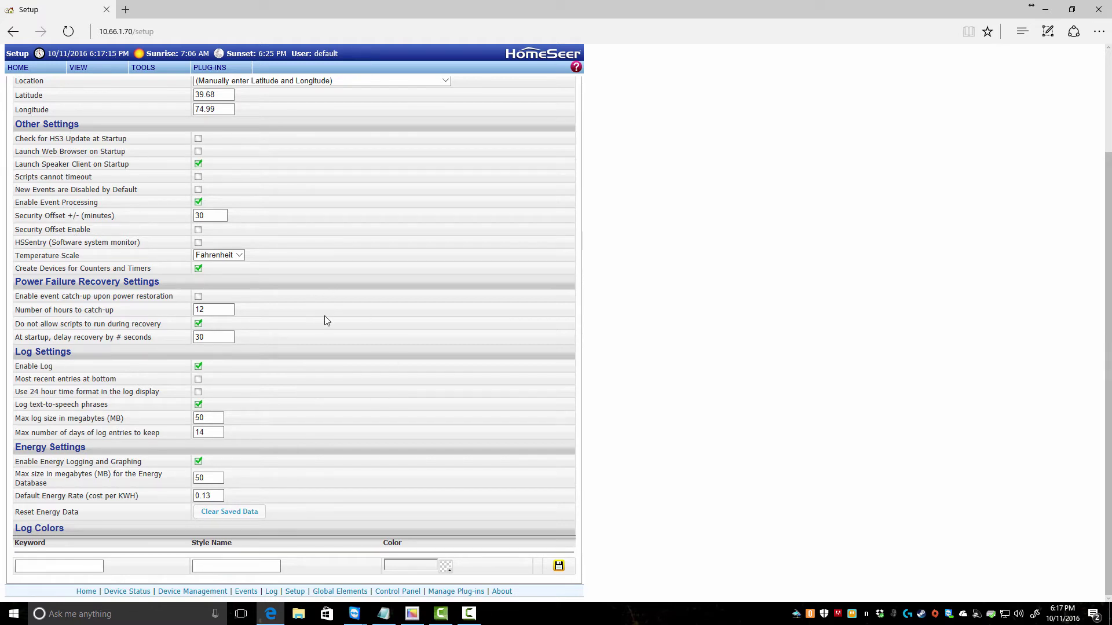
- Open the HSTouch plug-in configuration page and select the weather API key text
mouse_move(161, 68)
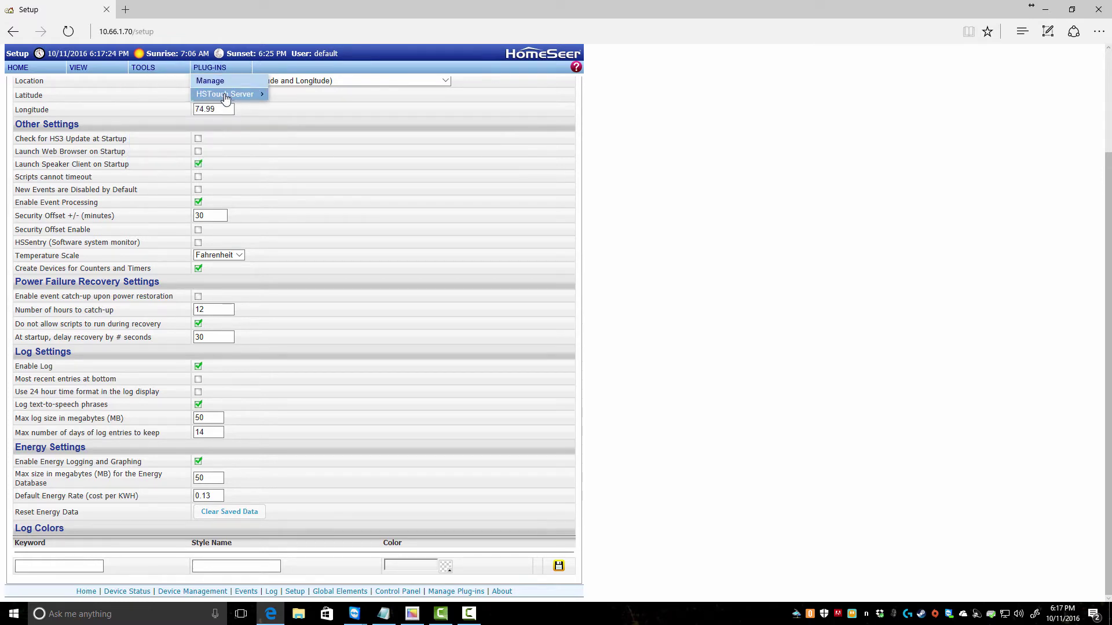
mouse_move(224, 97)
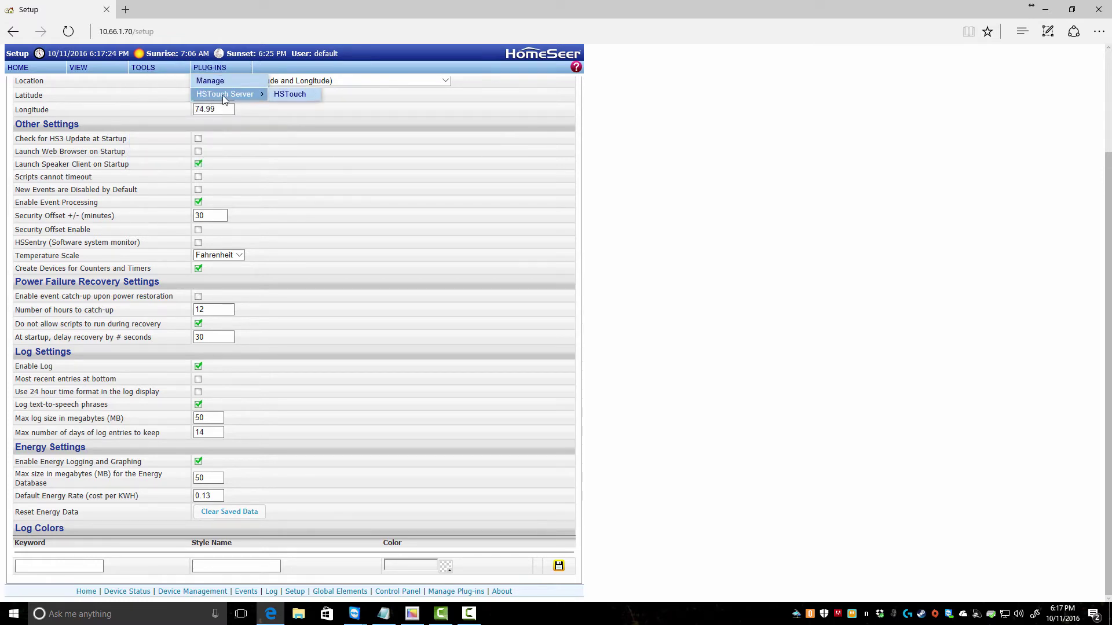
click(281, 95)
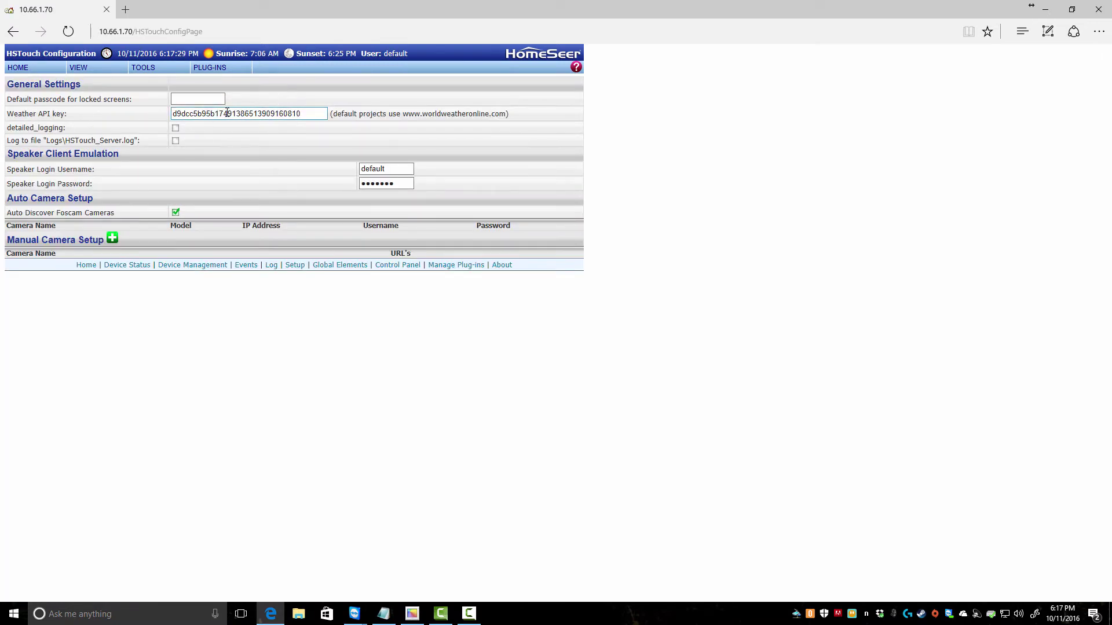
drag(311, 117, 122, 142)
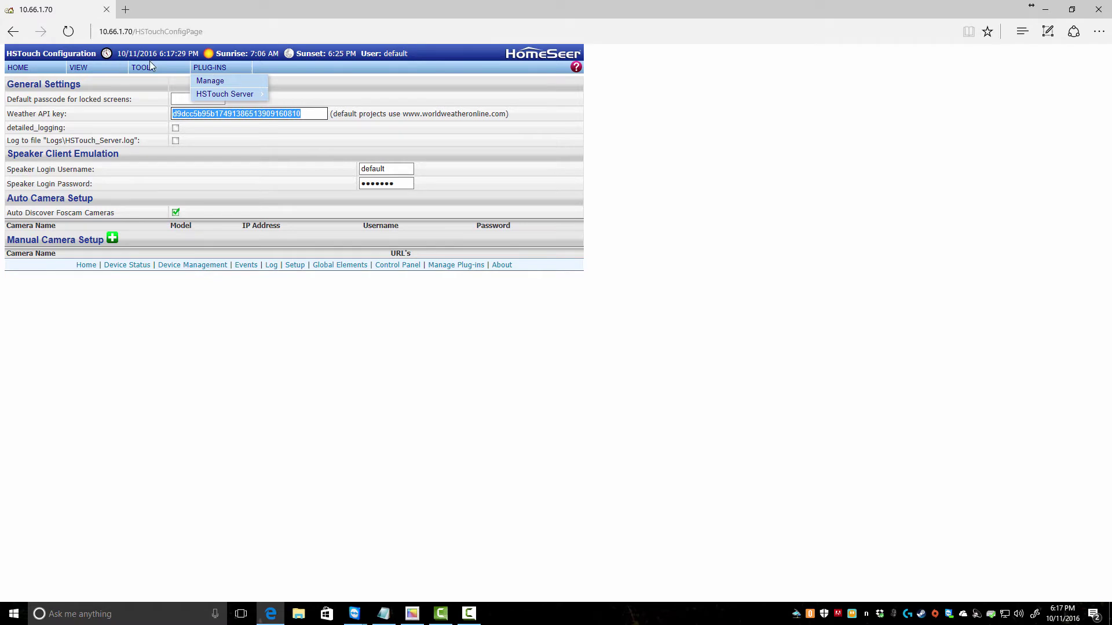
- Open the plug-in management page and examine the update processing status below the installed plug-ins
mouse_move(218, 69)
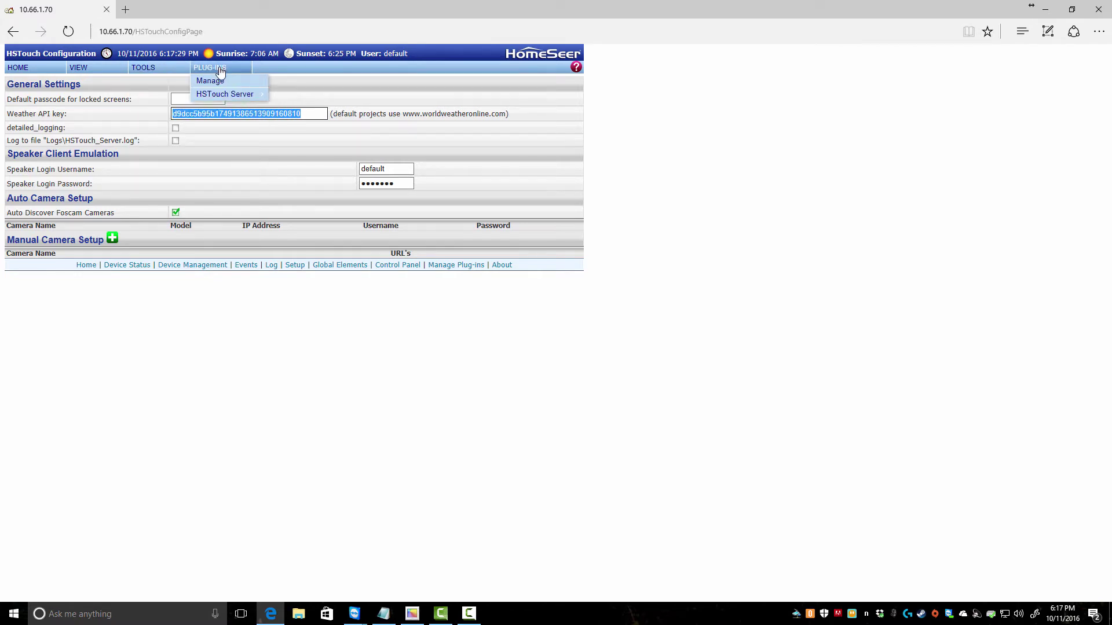
click(216, 84)
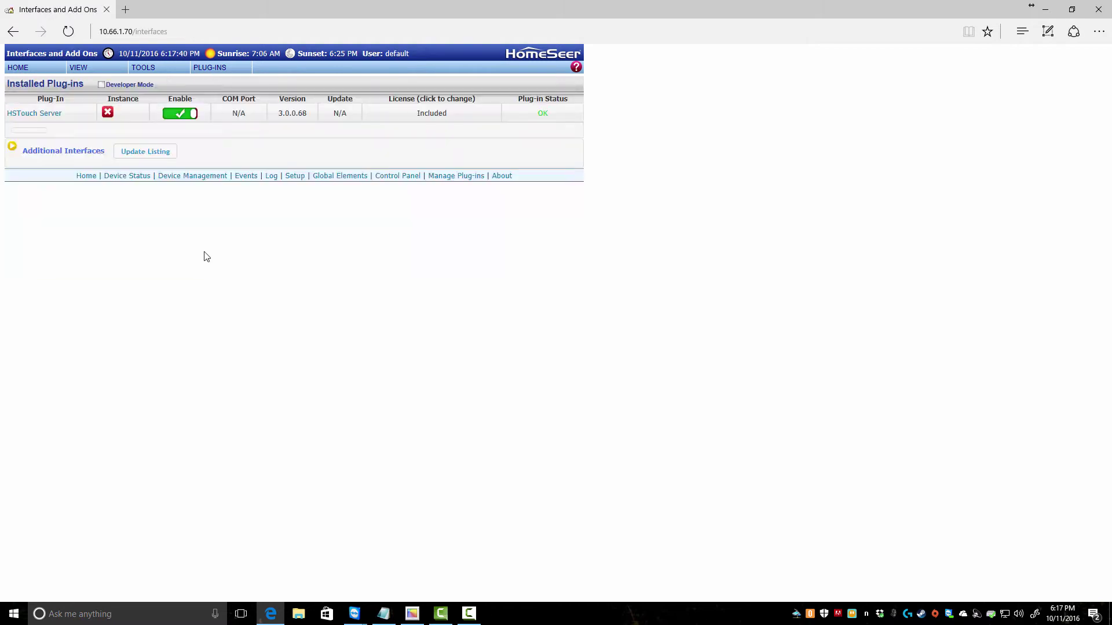
mouse_move(208, 70)
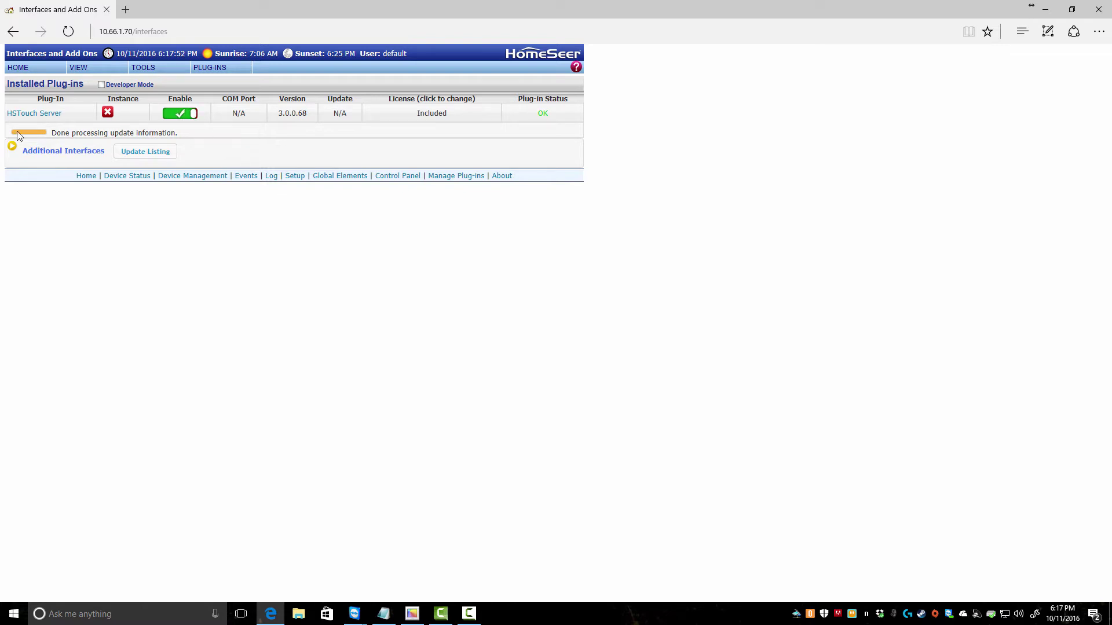
drag(72, 133, 169, 136)
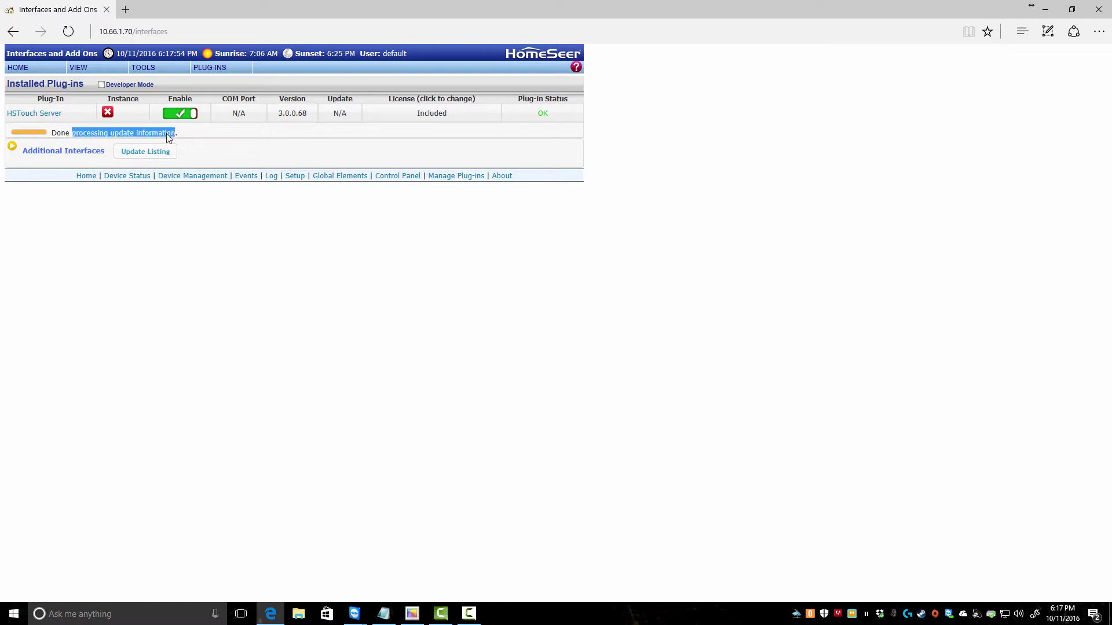
- Expand the Additional Interfaces list and its Lighting & Primary Technology category
click(13, 147)
scroll(114, 264, down, 3)
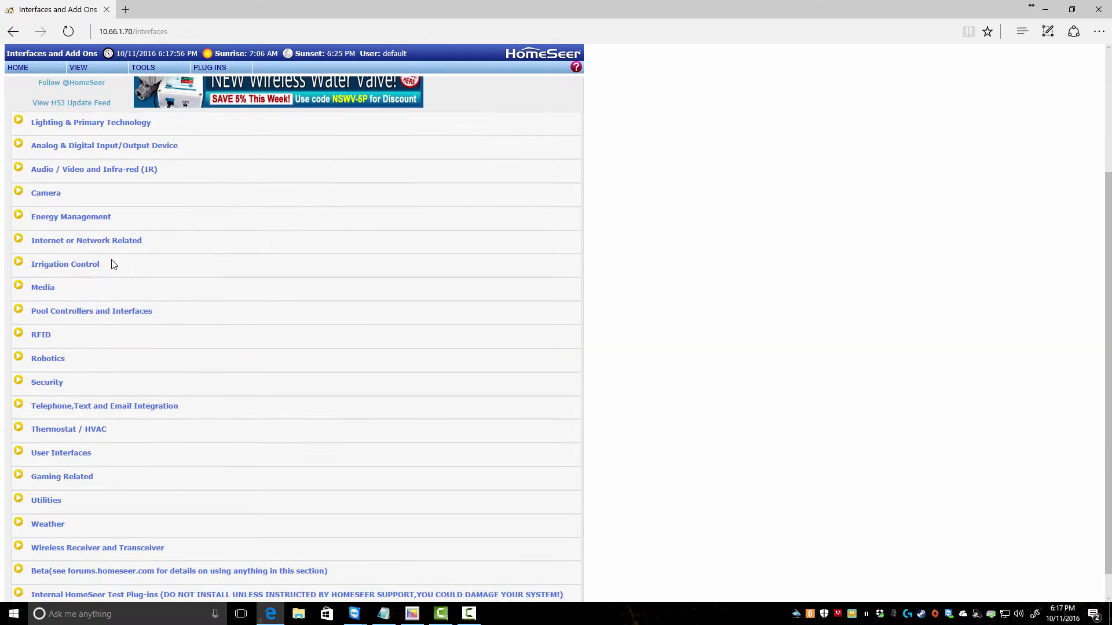
click(19, 120)
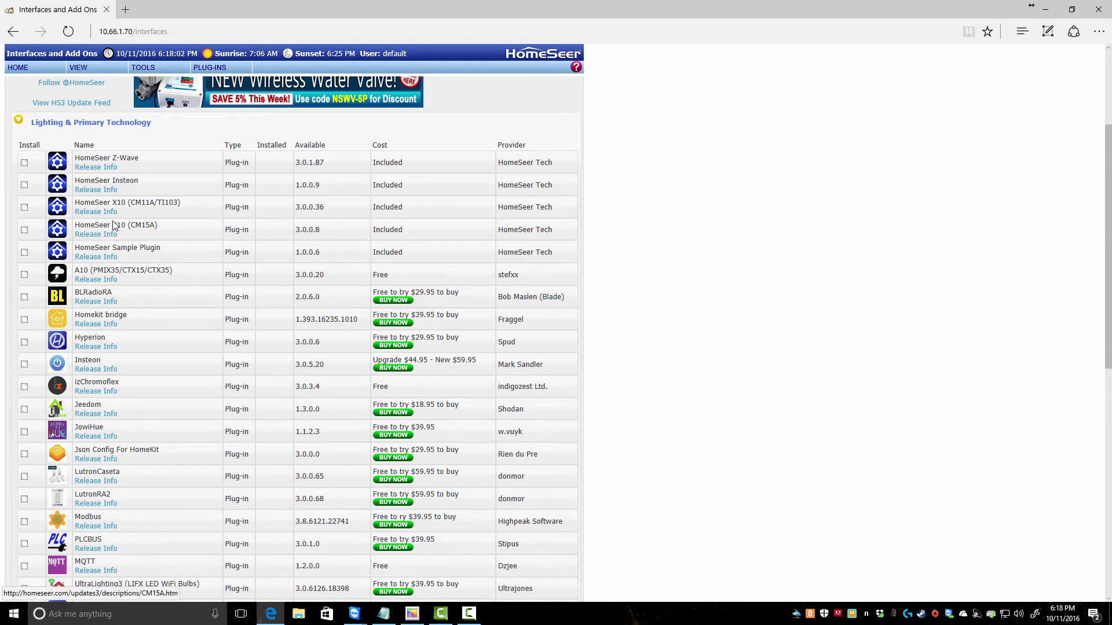
- Look through the lighting plug-ins, expand the Security category and review its available plug-ins
scroll(137, 202, down, 3)
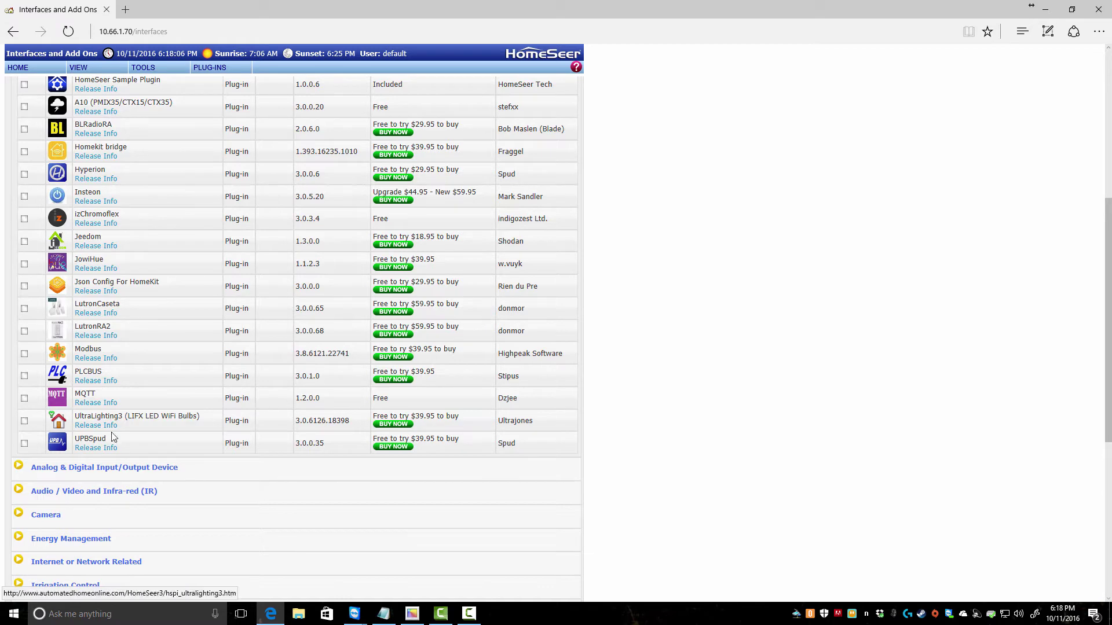
scroll(149, 303, up, 3)
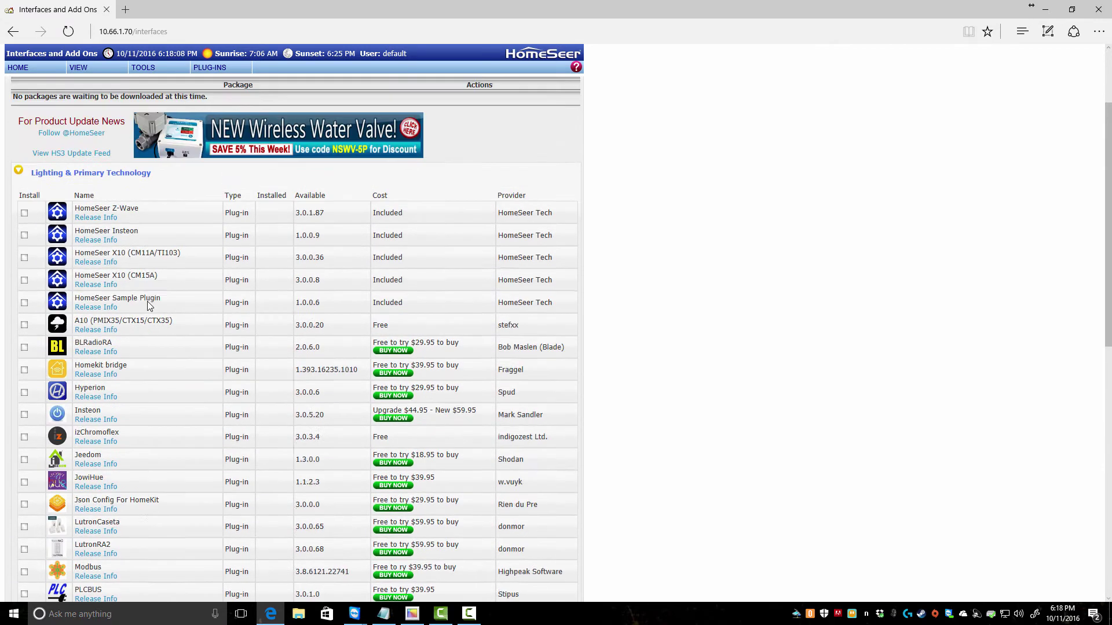
scroll(150, 302, down, 7)
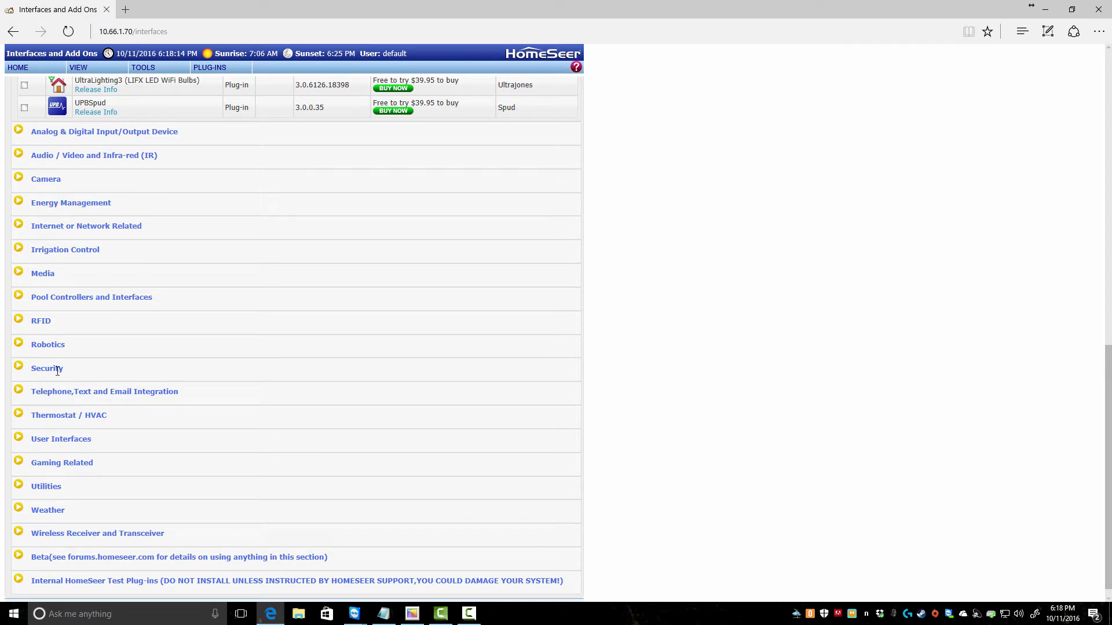
click(20, 369)
scroll(242, 324, down, 2)
scroll(242, 324, down, 3)
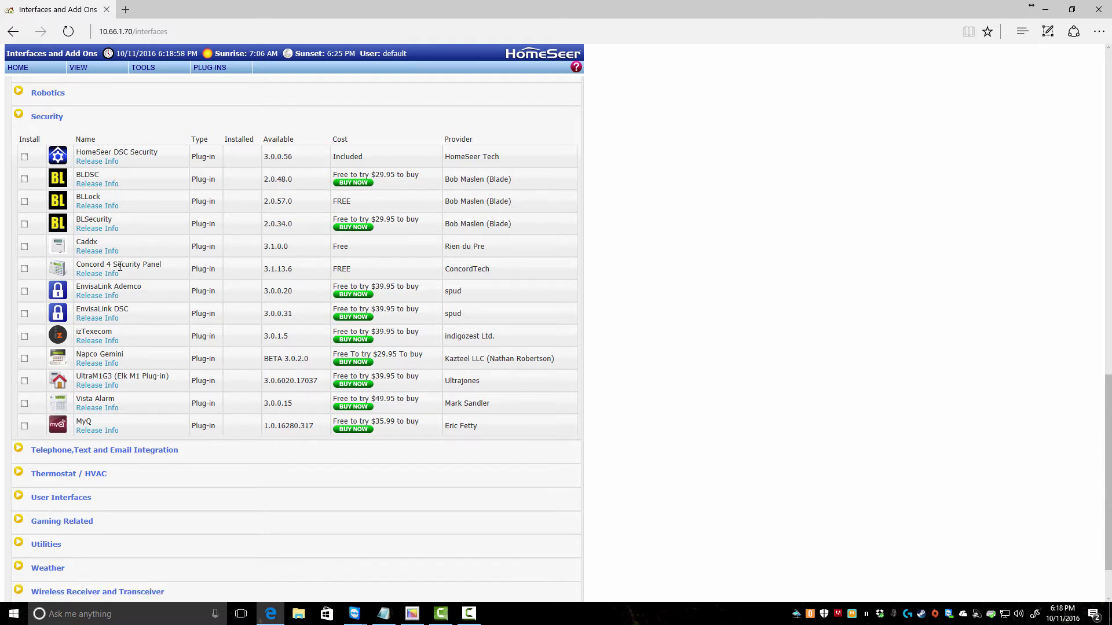
- Select the Concord 4 Security Panel plug-in for installation and install it
triple_click(135, 276)
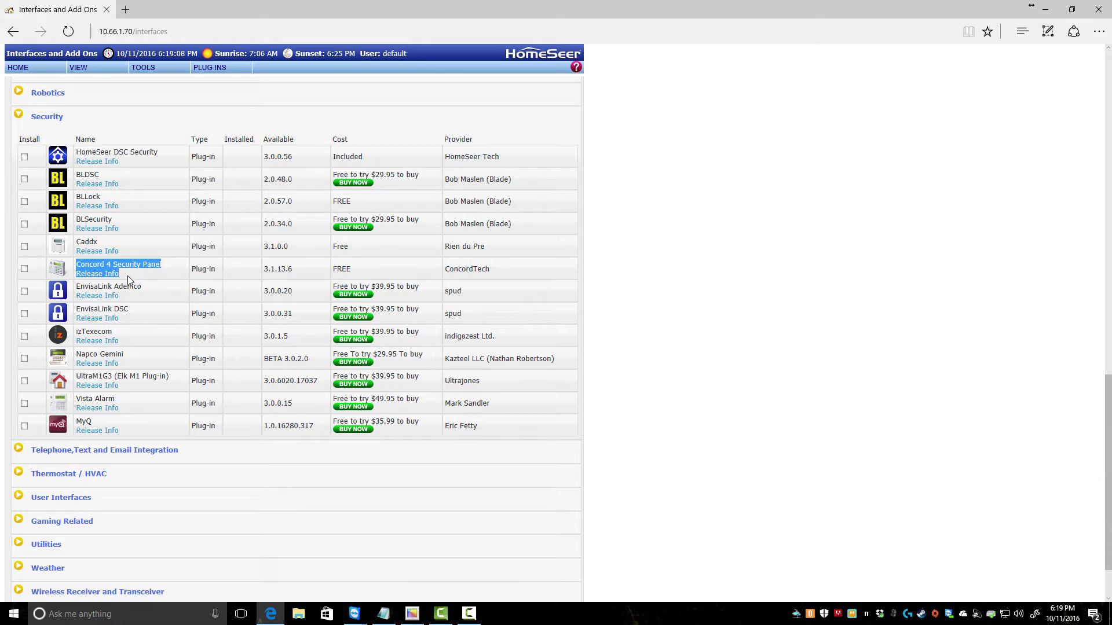
drag(373, 270, 322, 269)
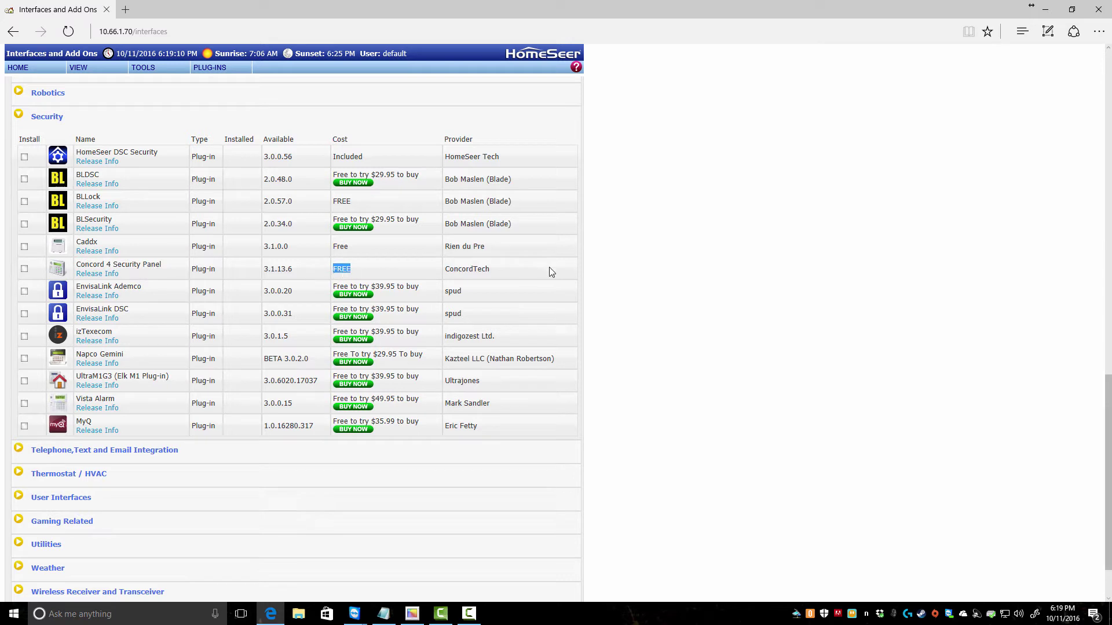
drag(532, 275, 62, 275)
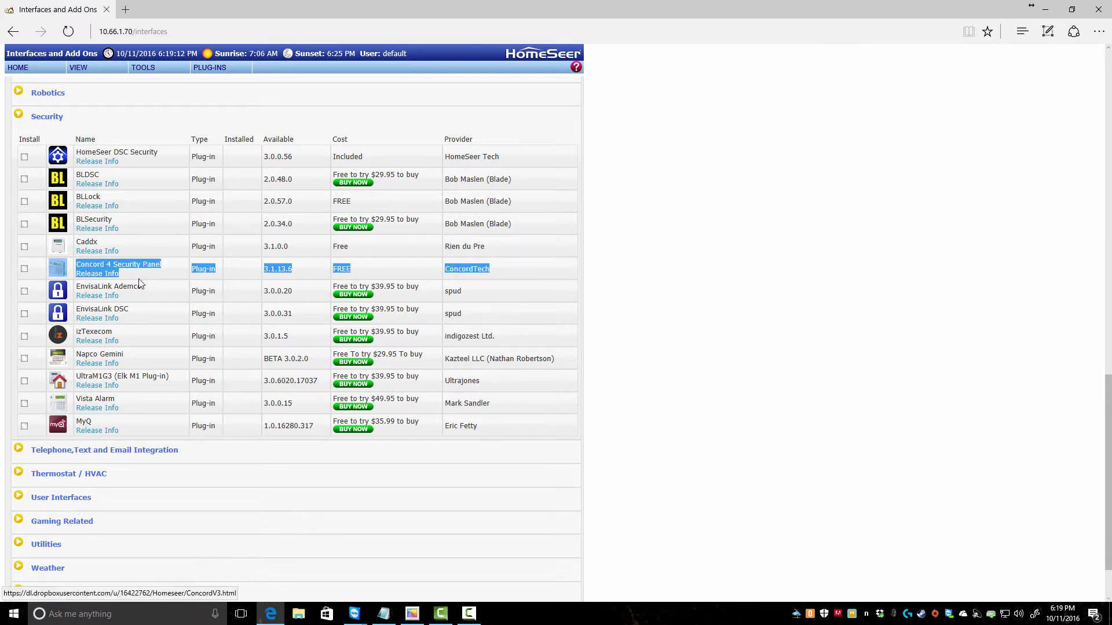
click(162, 273)
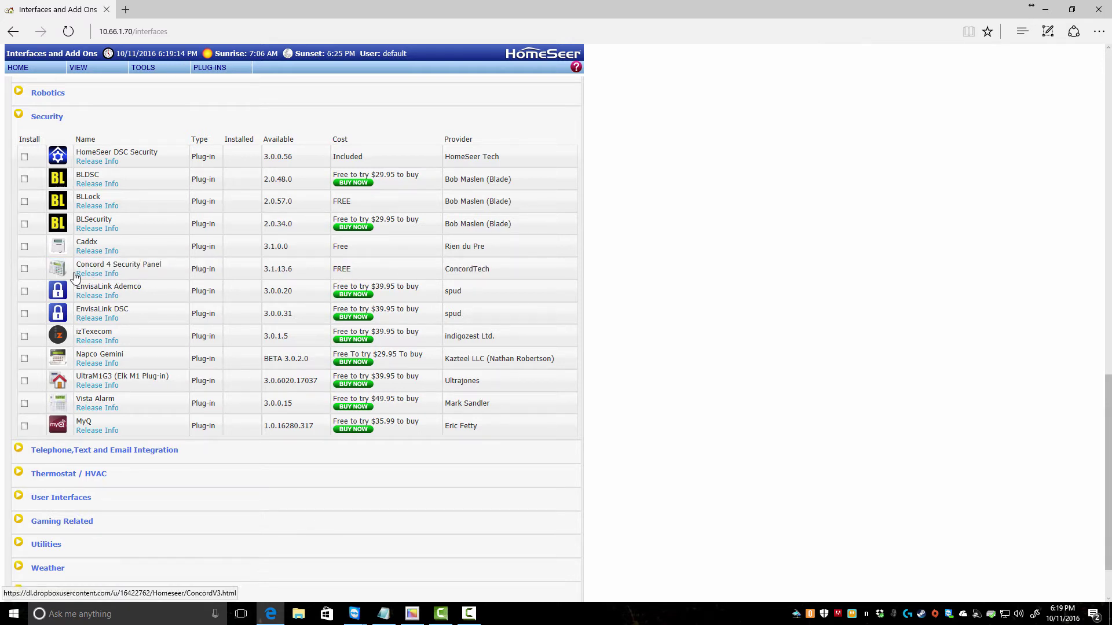
click(24, 269)
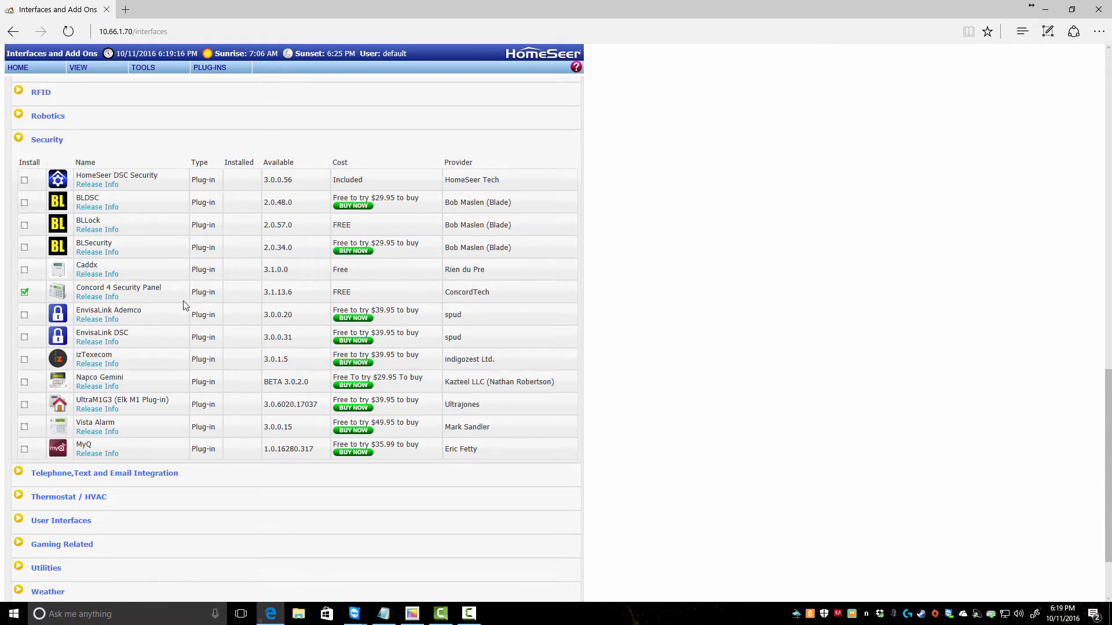
click(55, 233)
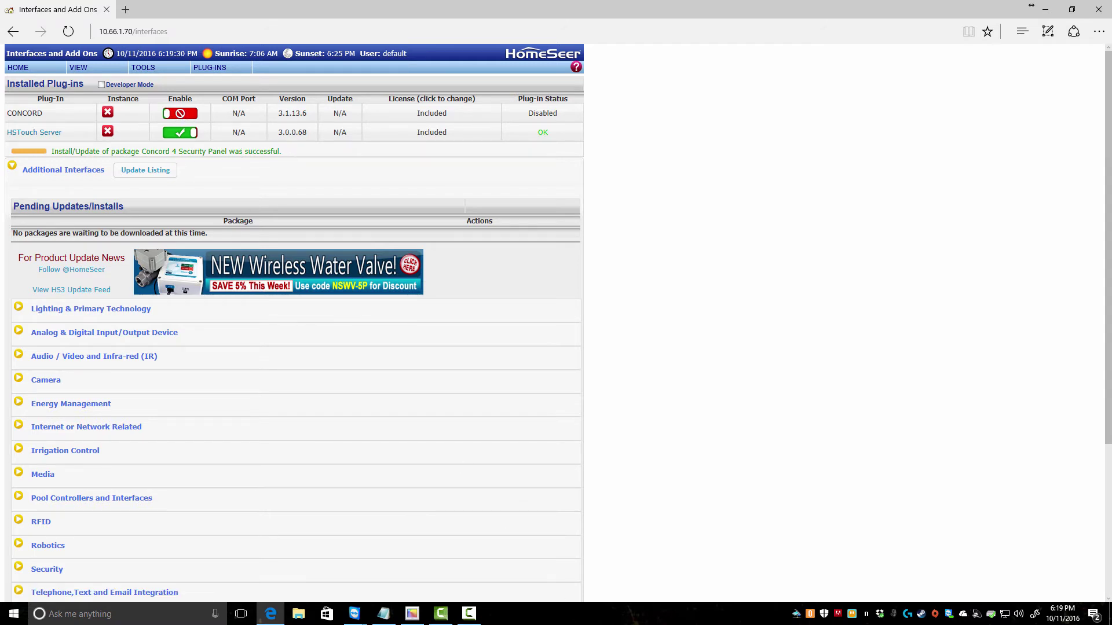
- Bring the Notepad COM port notes into view and highlight the COM1 Concord 4 Superbus 2000 line
click(383, 618)
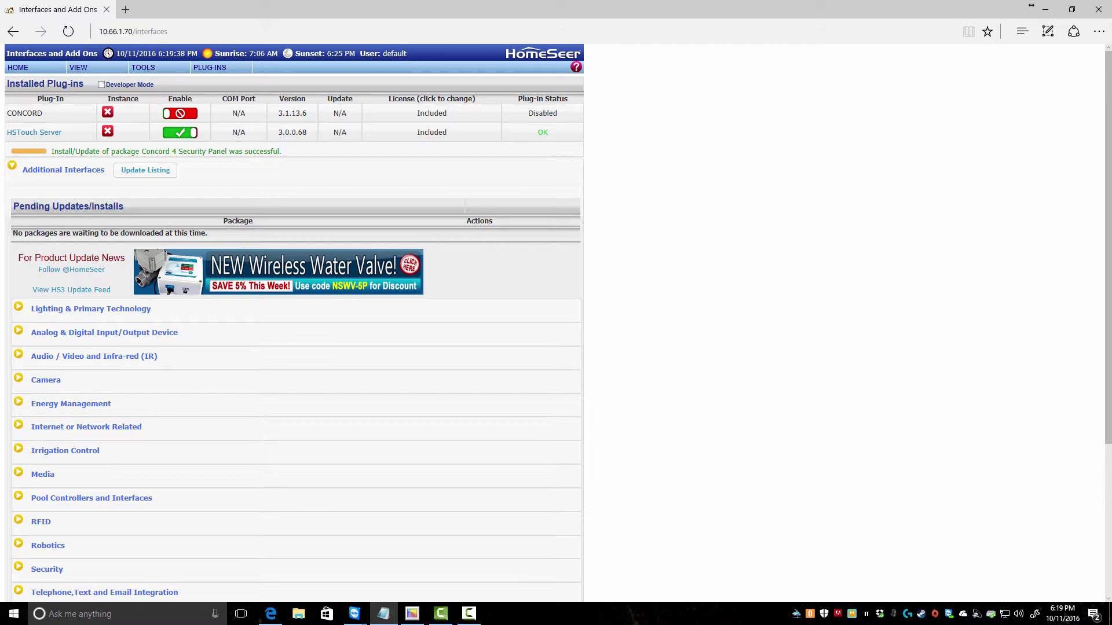
drag(1109, 226, 496, 278)
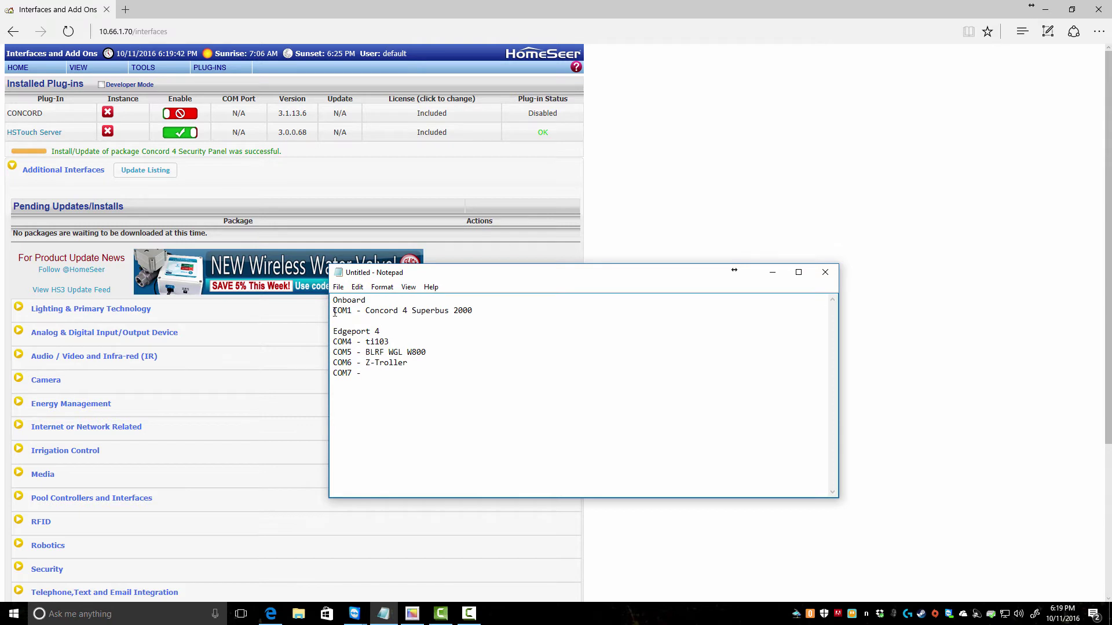
mouse_move(338, 310)
mouse_down()
mouse_move(471, 311)
mouse_move(329, 313)
mouse_up()
click(434, 311)
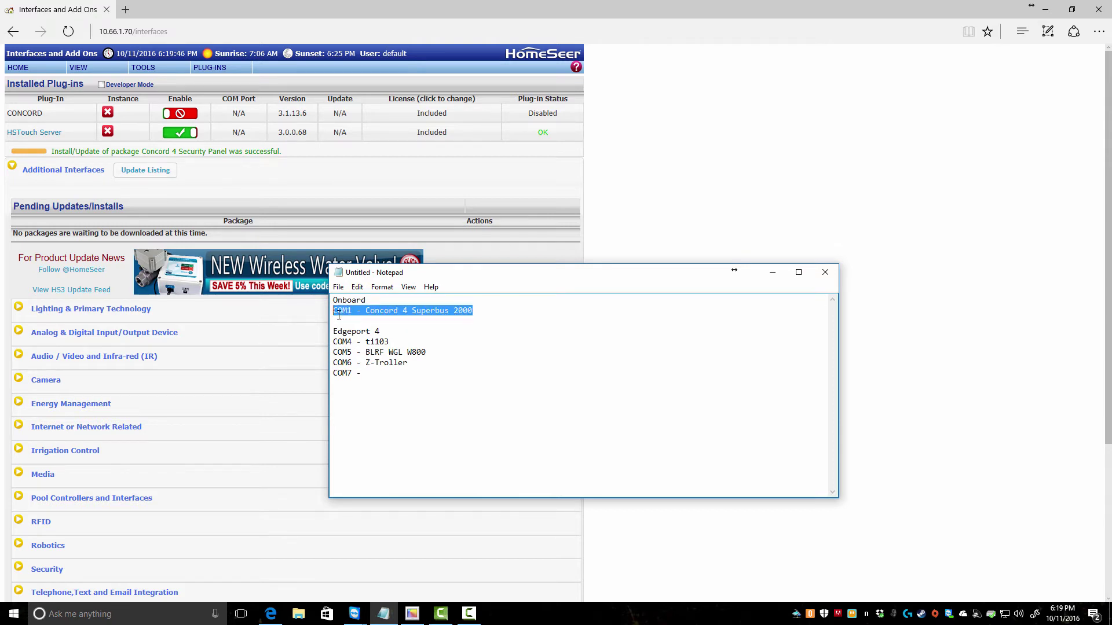
- Highlight the Edgeport 4 heading and the COM5 BLRF WGL W800 entry, and move the notes out of the way
click(338, 331)
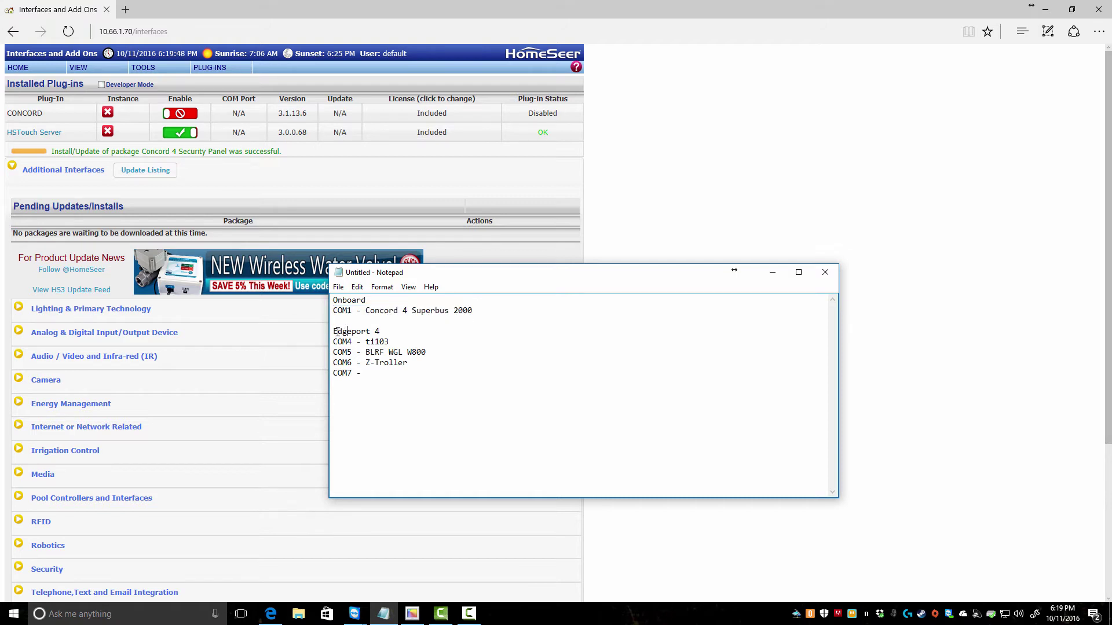
drag(332, 332, 401, 334)
drag(369, 353, 426, 353)
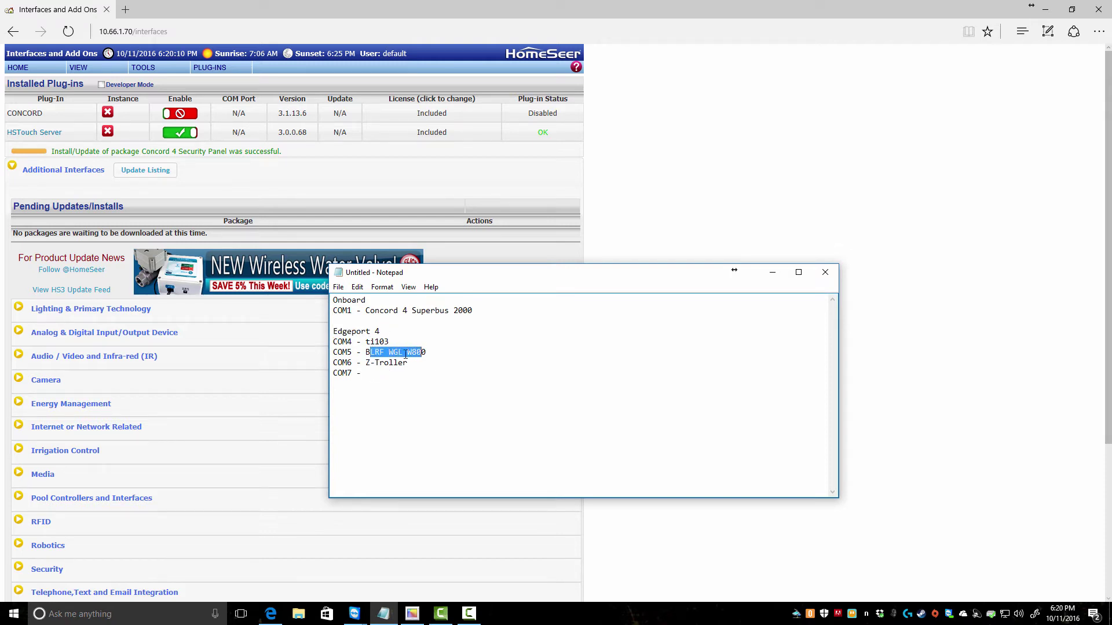
click(381, 355)
drag(665, 277, 1111, 290)
triple_click(727, 328)
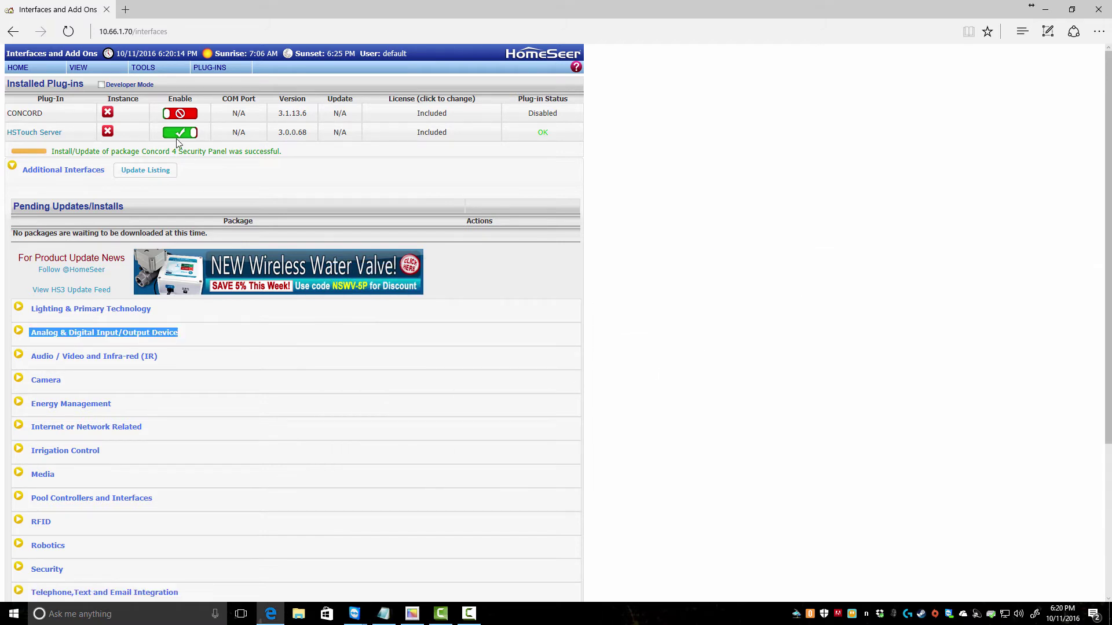
- Enable the installed CONCORD plug-in and open its Control page
click(181, 113)
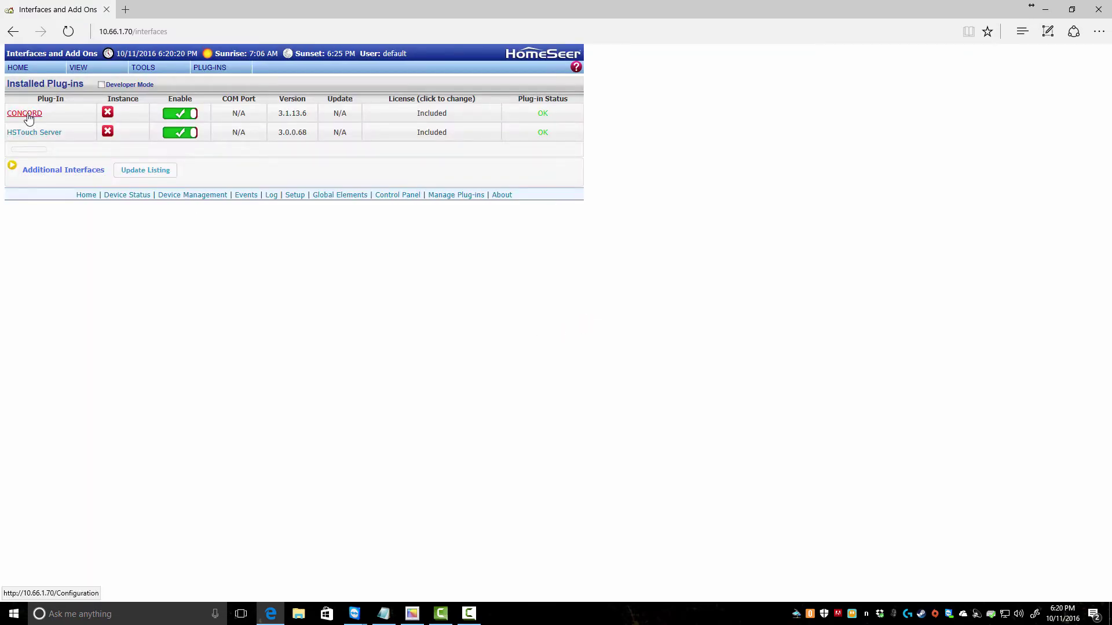
mouse_move(208, 68)
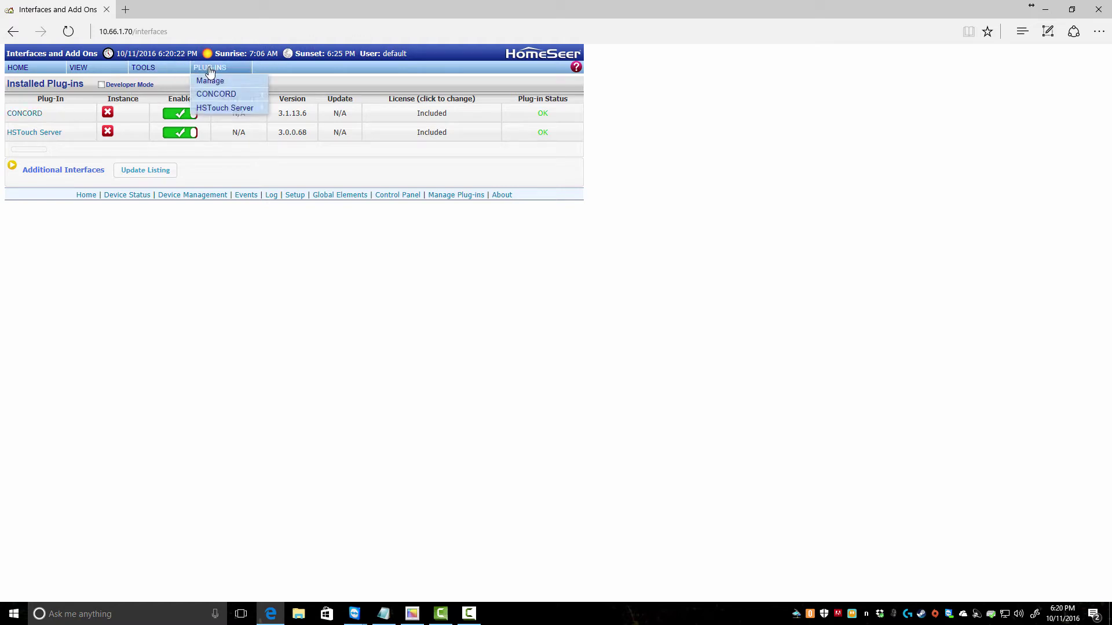
mouse_move(216, 94)
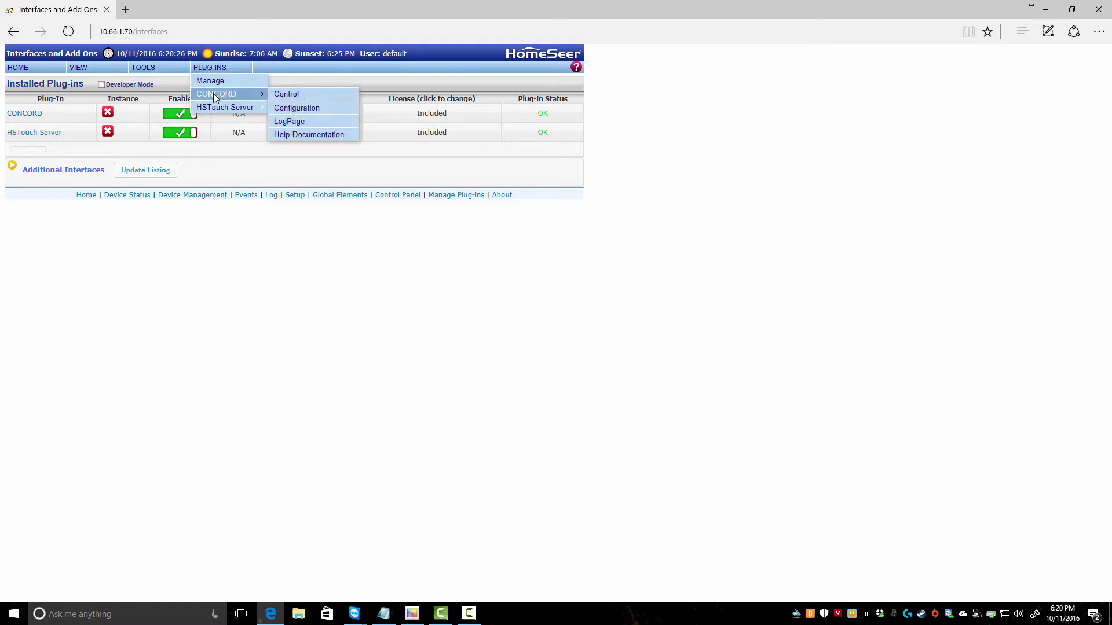
click(311, 95)
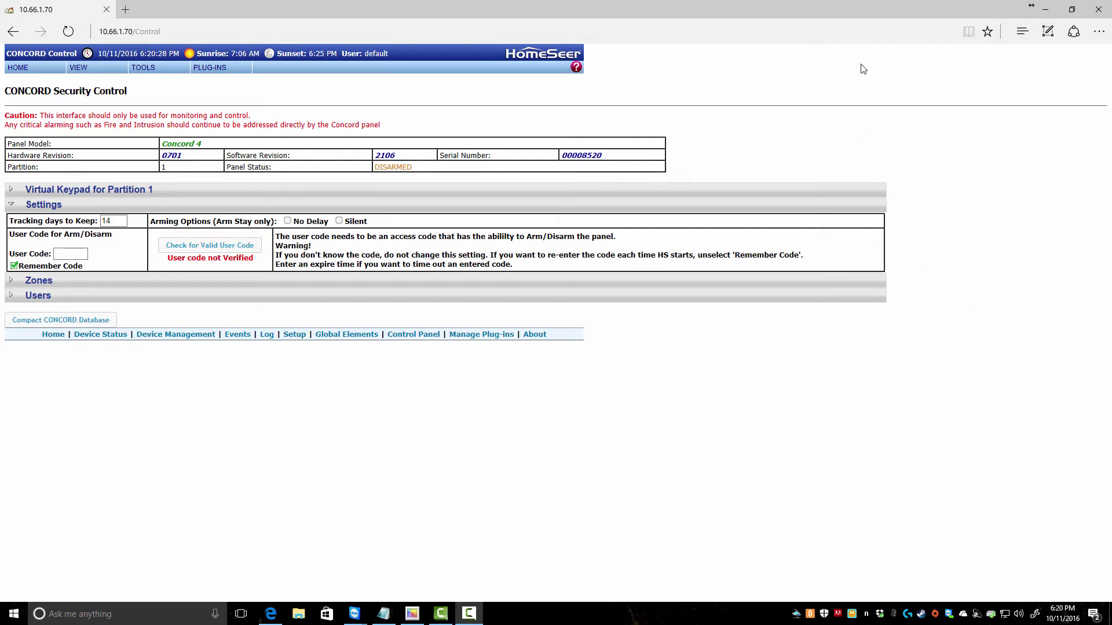
- Search the web for "ge superbus 2000" in a new browser tab
click(125, 10)
text(ge sperbu)
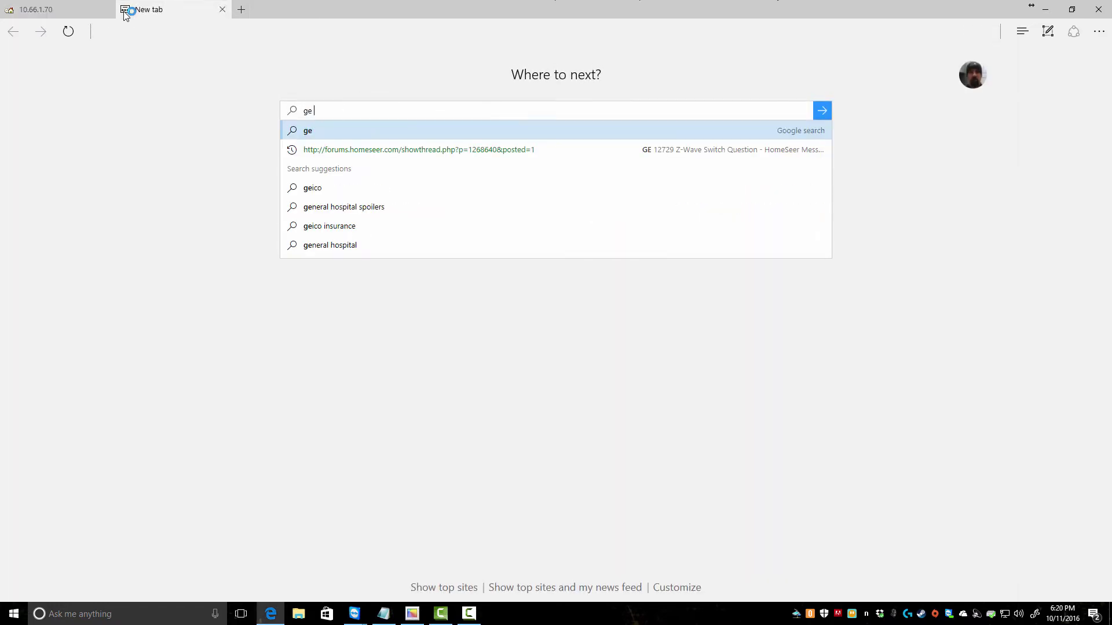
key(BackSpace)
key(BackSpace)
key(BackSpace)
key(BackSpace)
key(BackSpace)
key(BackSpace)
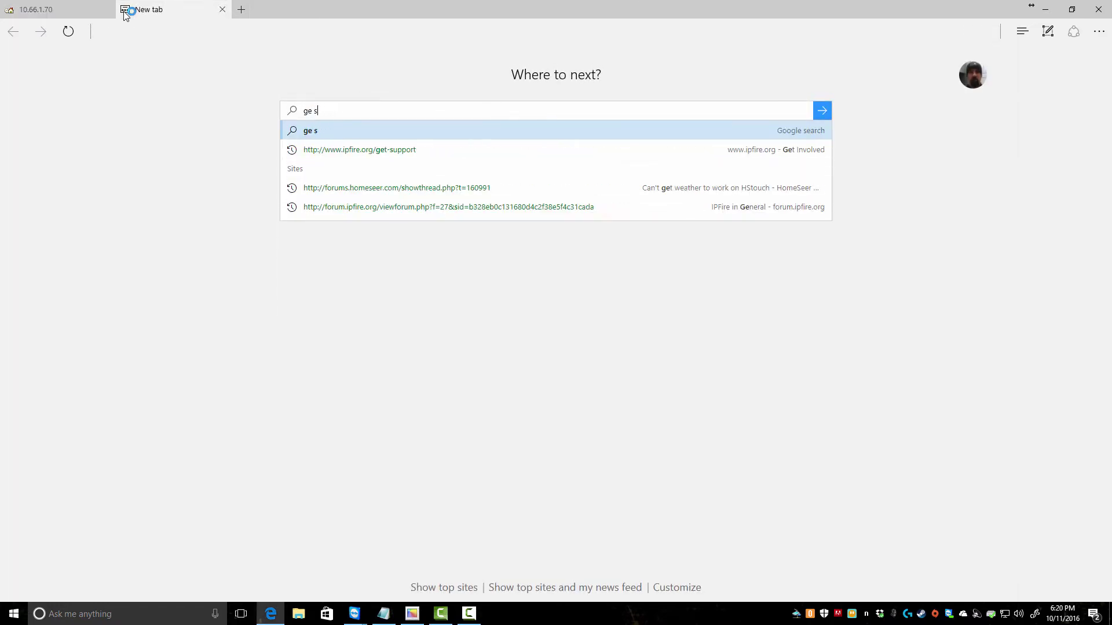
text(superbus)
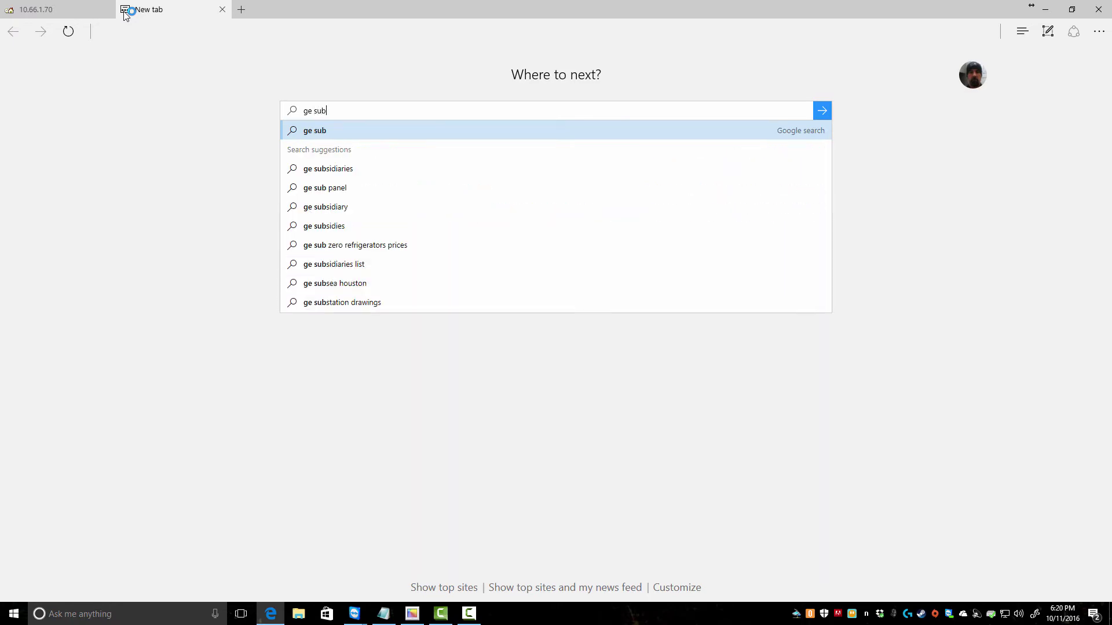
text( 2000)
key(Return)
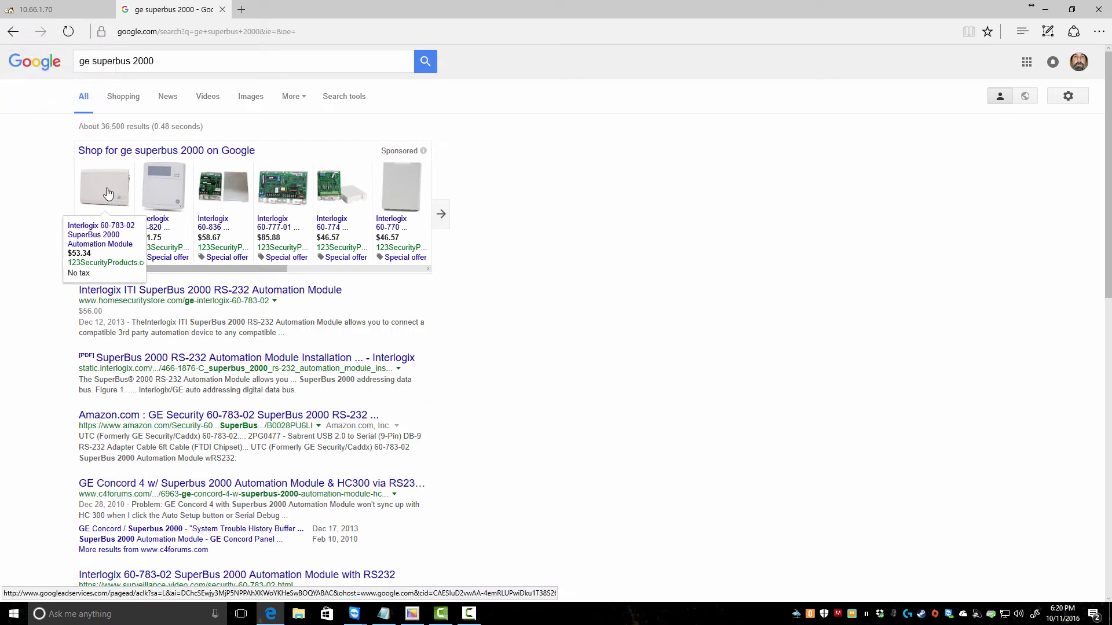
- Open the full-size picture of the GE Security Sb2000 RS-232 automation module from the image results and examine its board
click(256, 98)
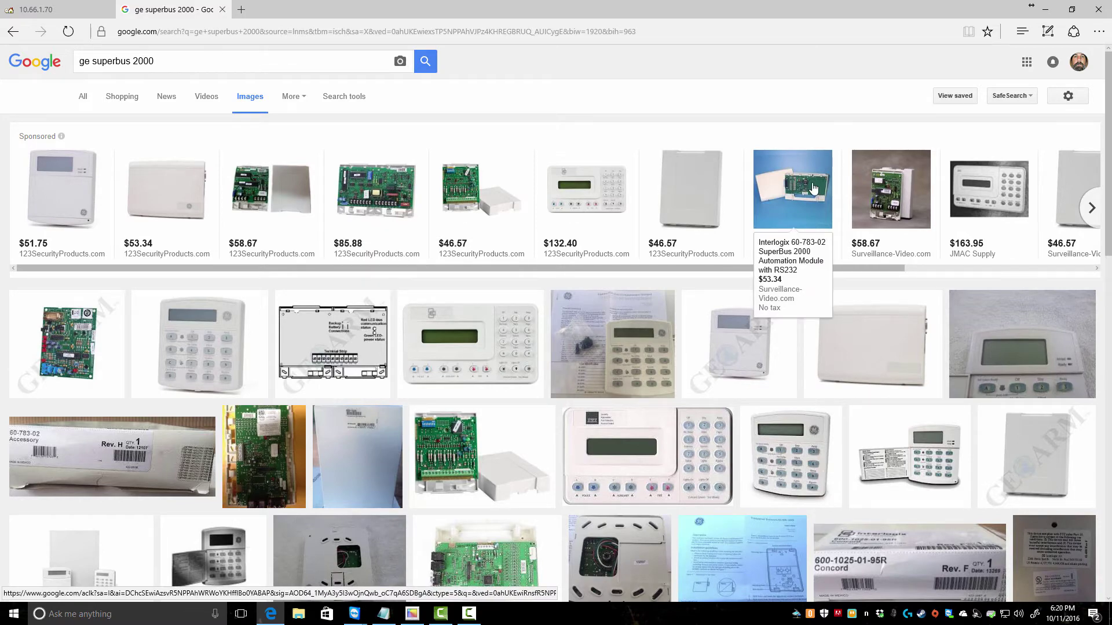
scroll(814, 189, down, 4)
scroll(813, 188, down, 2)
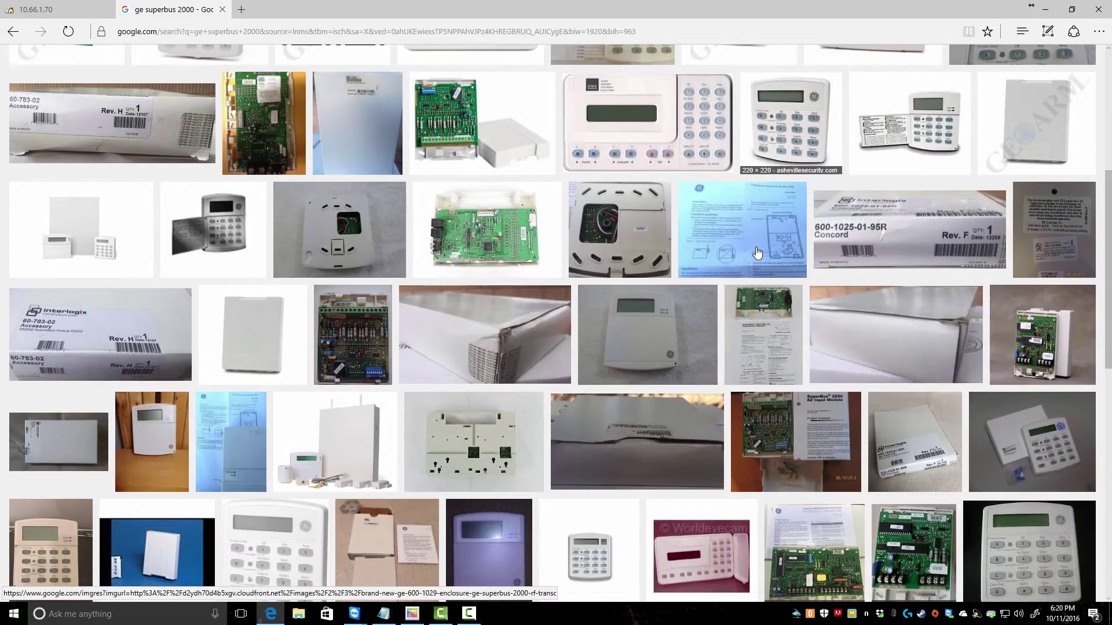
click(483, 246)
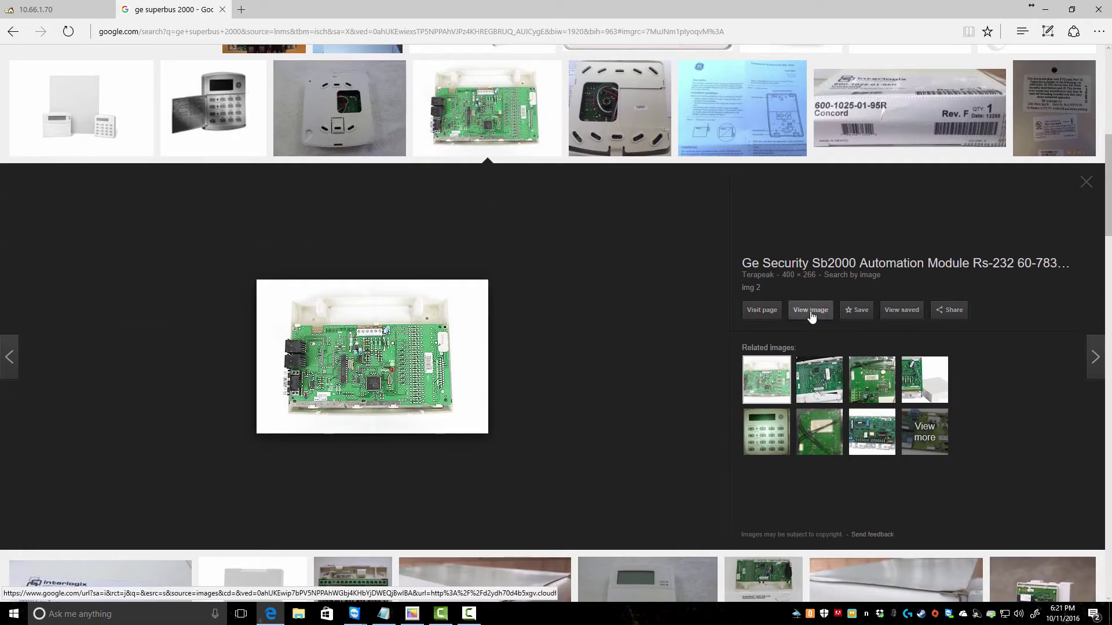
click(810, 310)
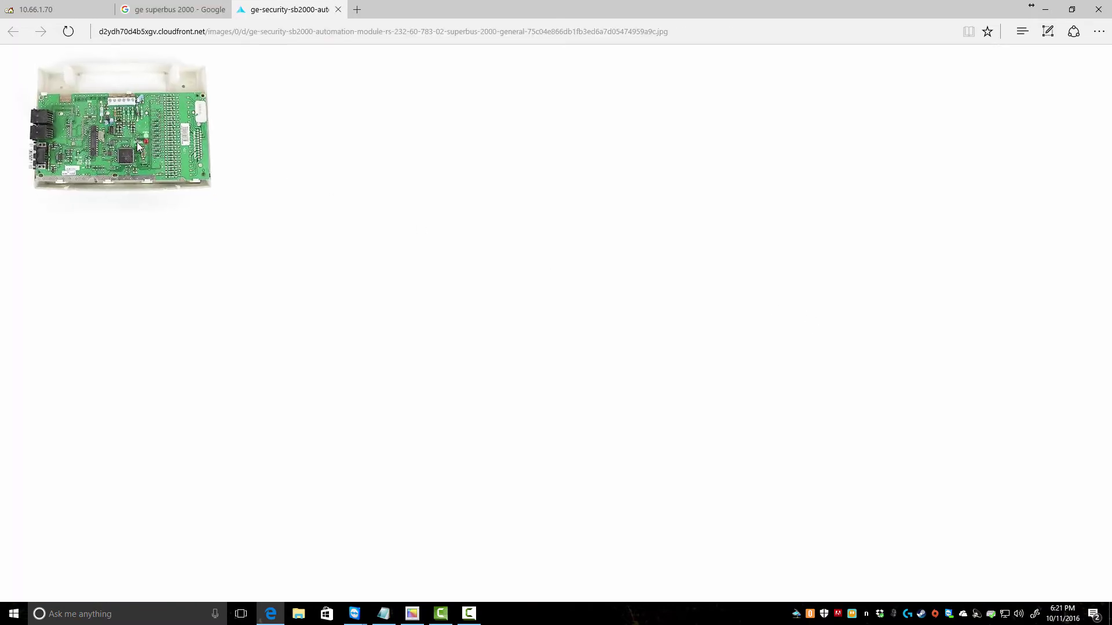
scroll(138, 146, up, 5)
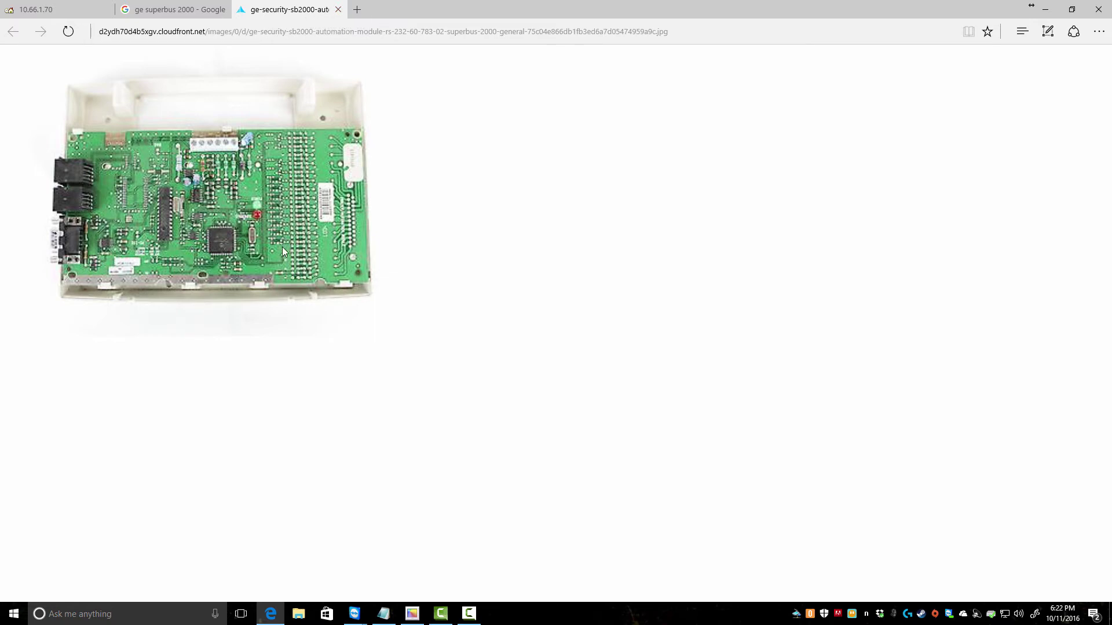
scroll(280, 248, up, 1)
scroll(279, 247, down, 2)
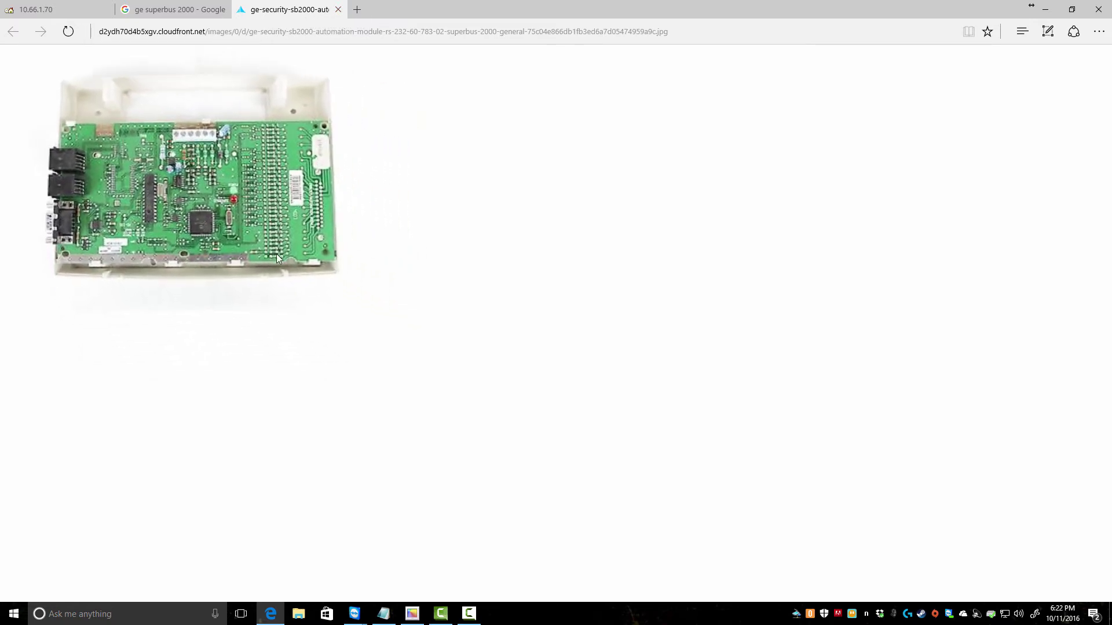
right_click(367, 231)
click(396, 145)
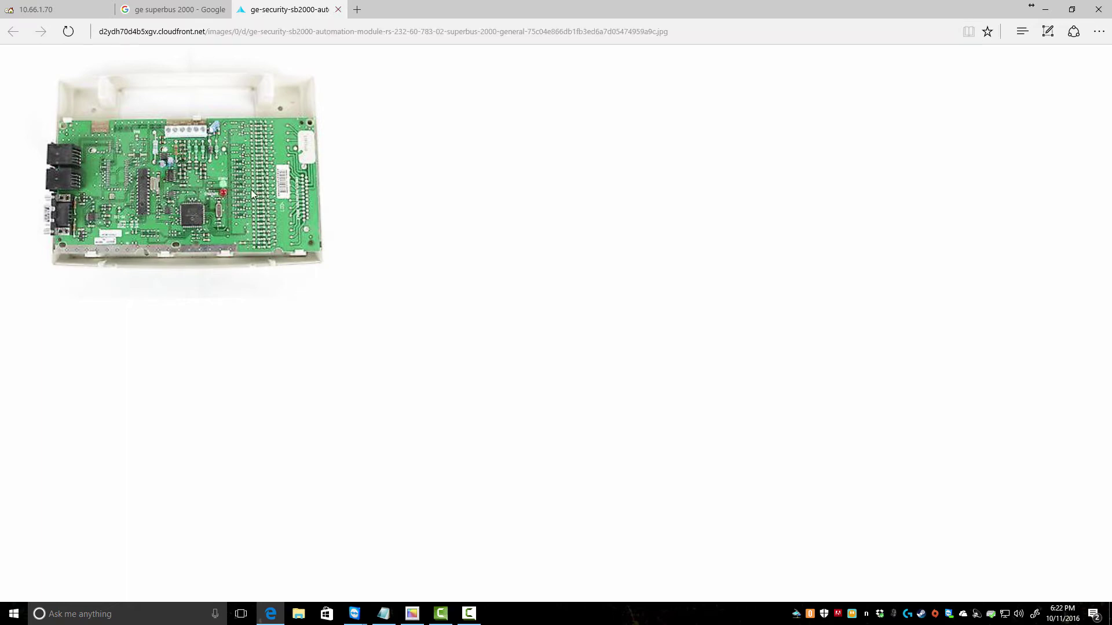
- Search Google for "edgeport 4 usb" and open the Digi Edgeport/4 USB Expansion Module picture from the image results
click(281, 32)
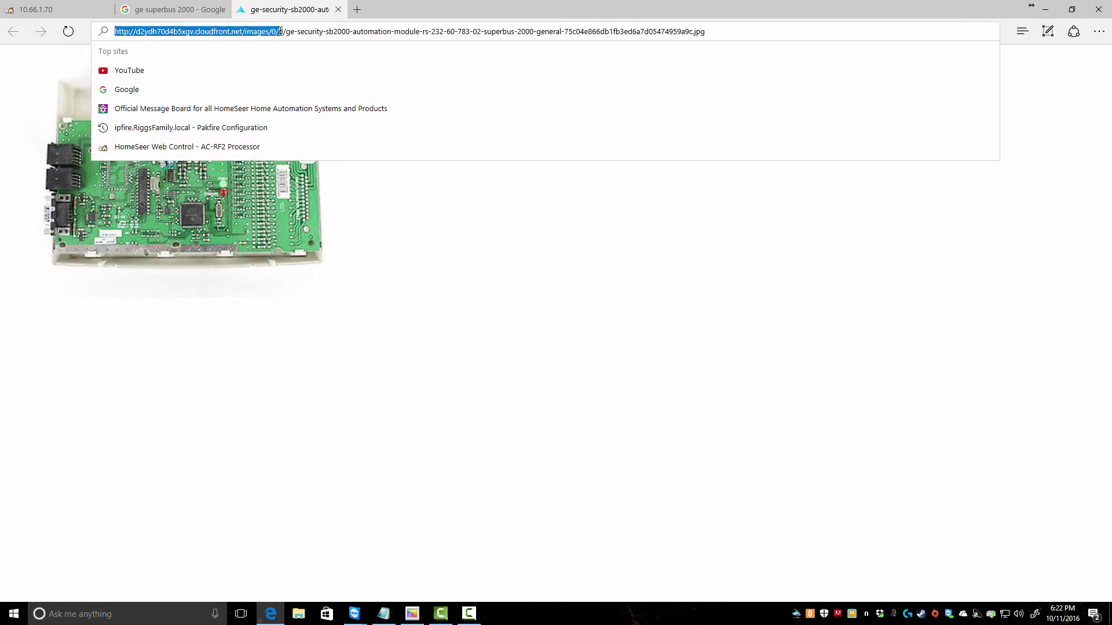
key(ctrl+a)
text(goog)
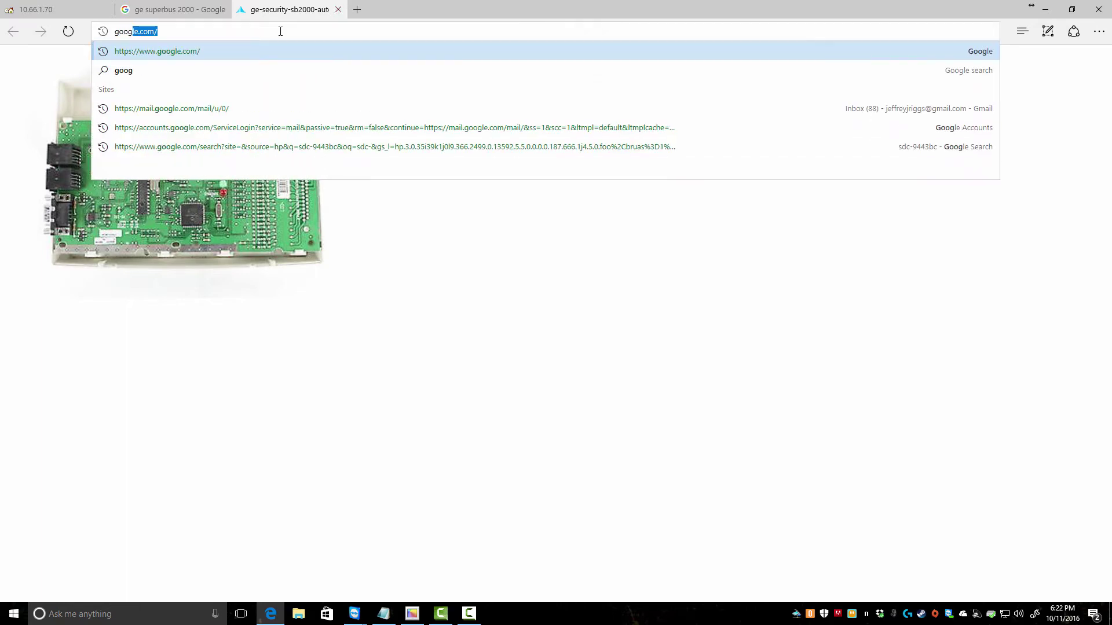
key(Return)
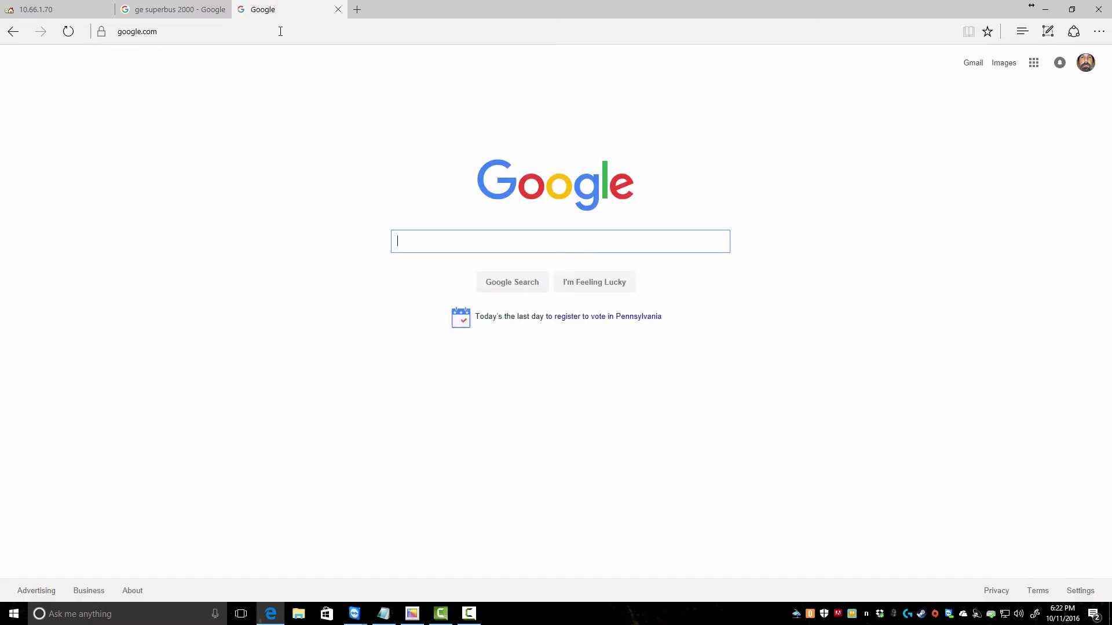
text(edgeport )
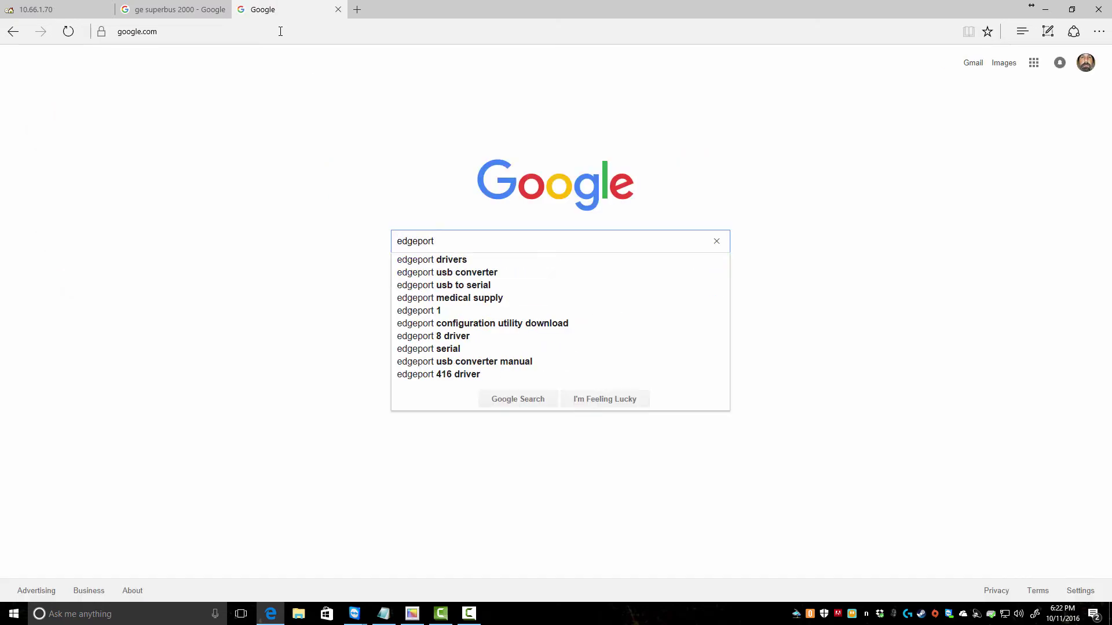
text(4 usb)
key(Return)
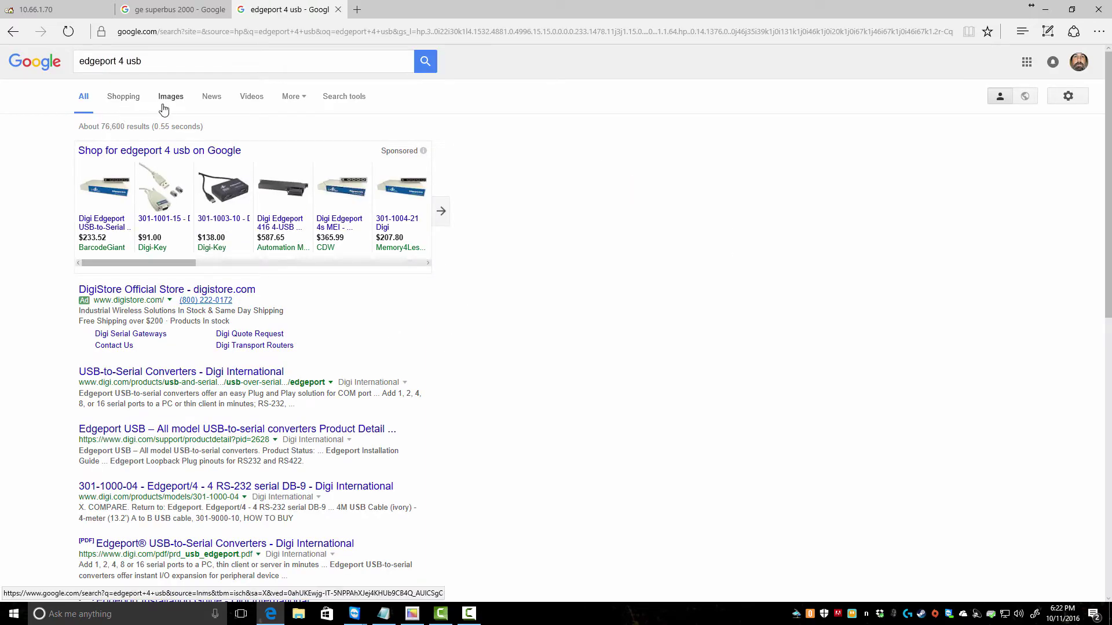
click(163, 109)
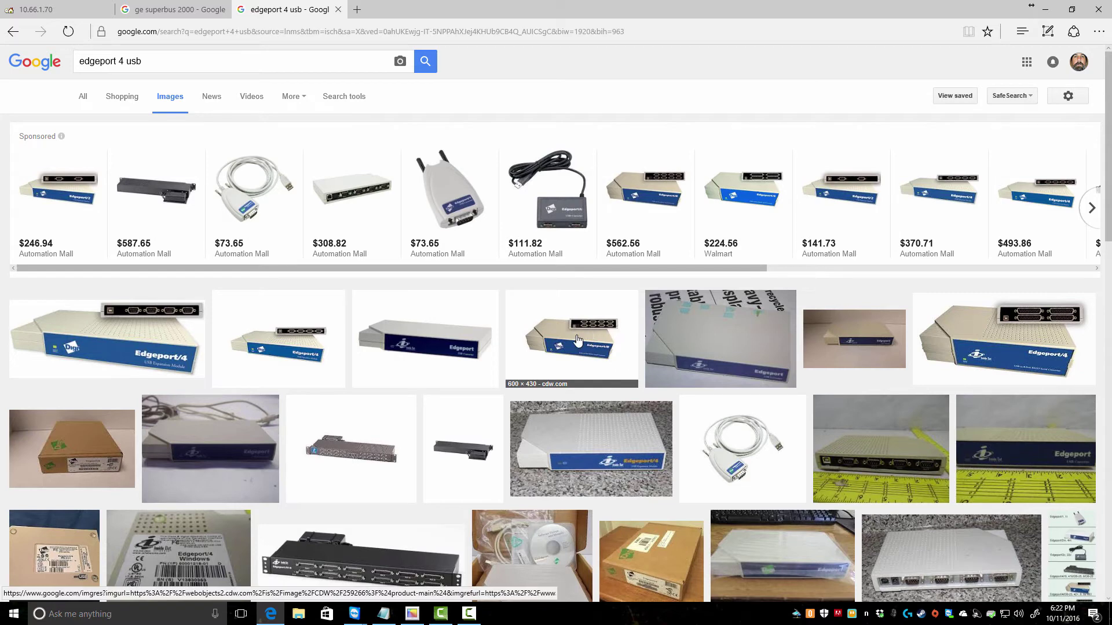
click(135, 317)
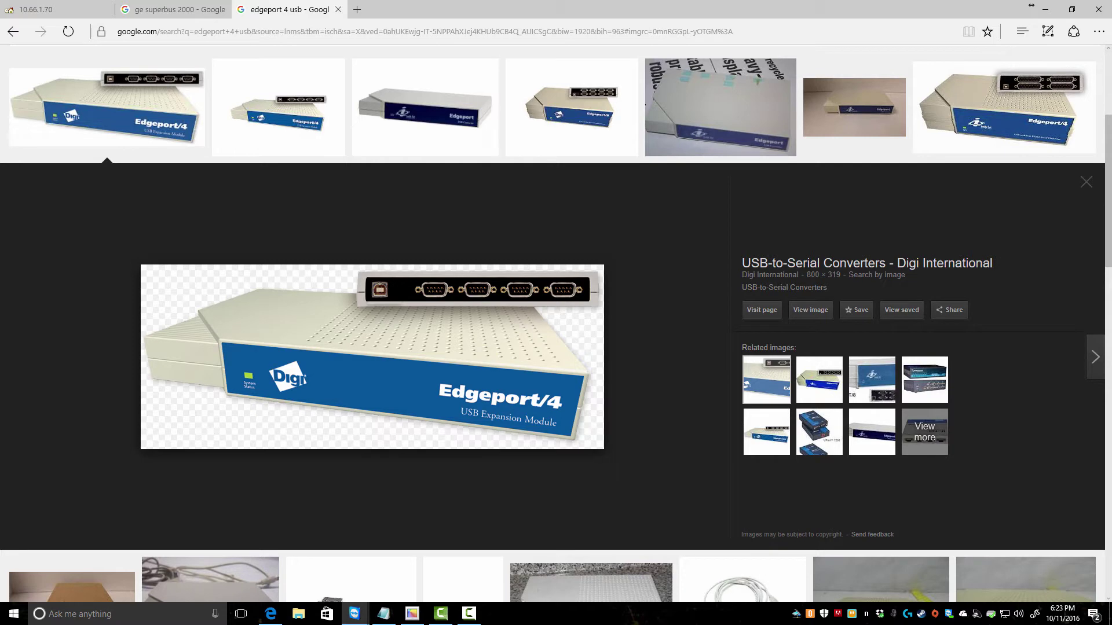
- In the WIN10-HA TeamViewer session's Device Manager, examine the Edgeport/4 device and its COM4 to COM7 serial ports, and move the window away
drag(1111, 139, 444, 76)
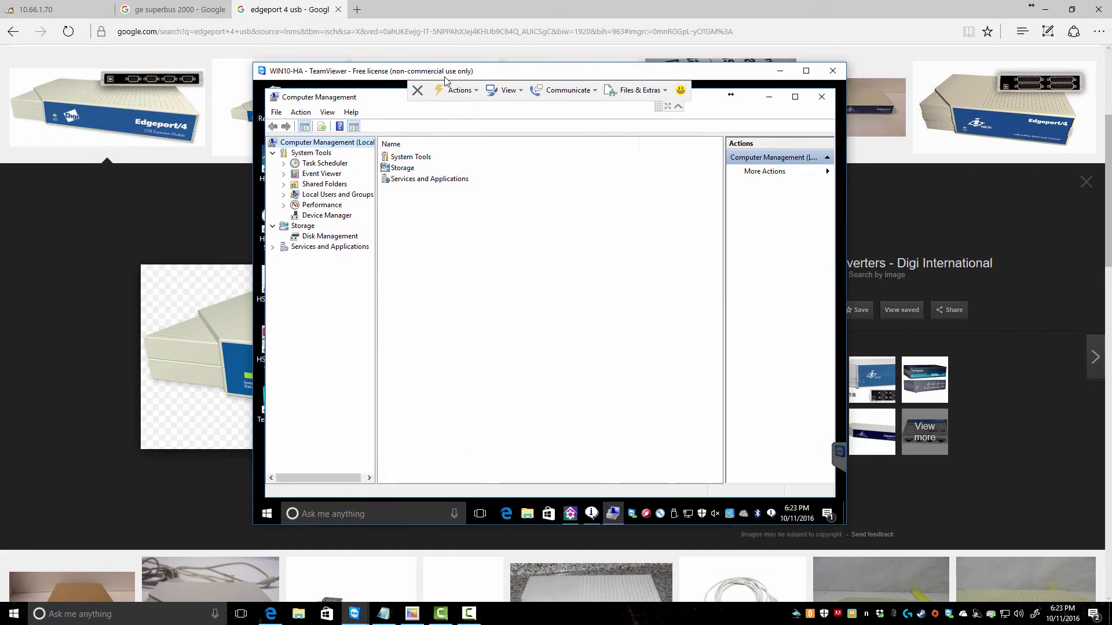
click(320, 217)
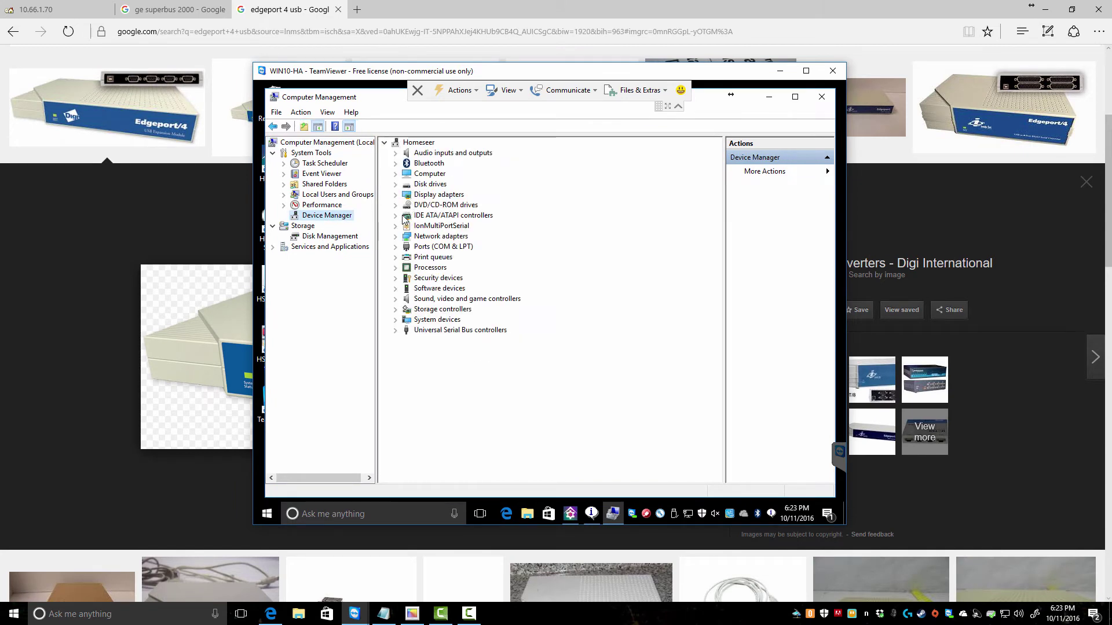
click(395, 226)
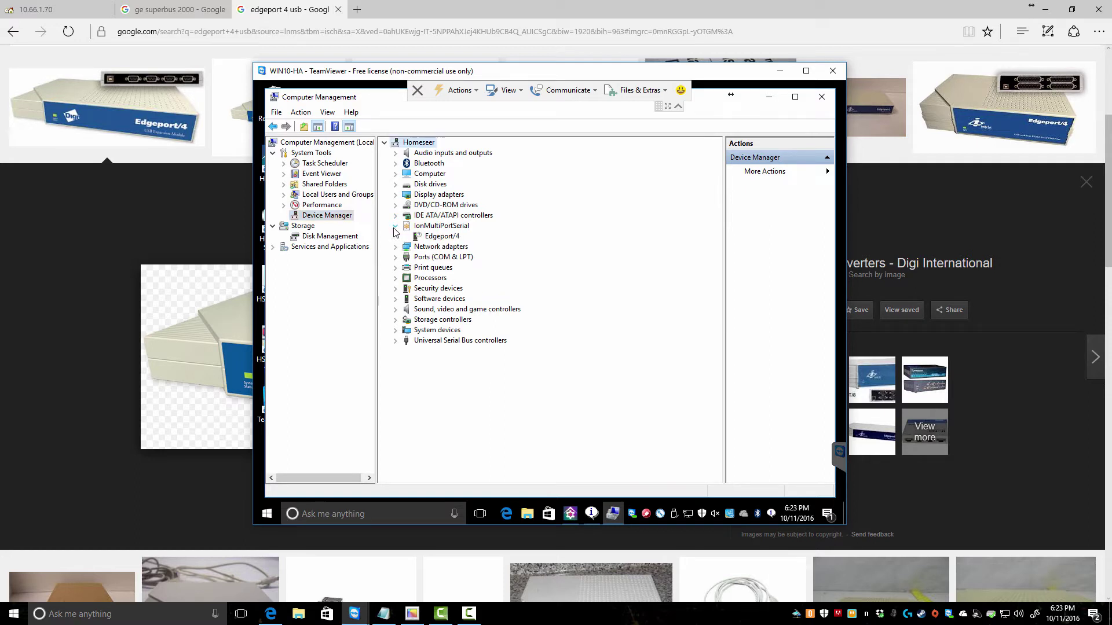
click(430, 237)
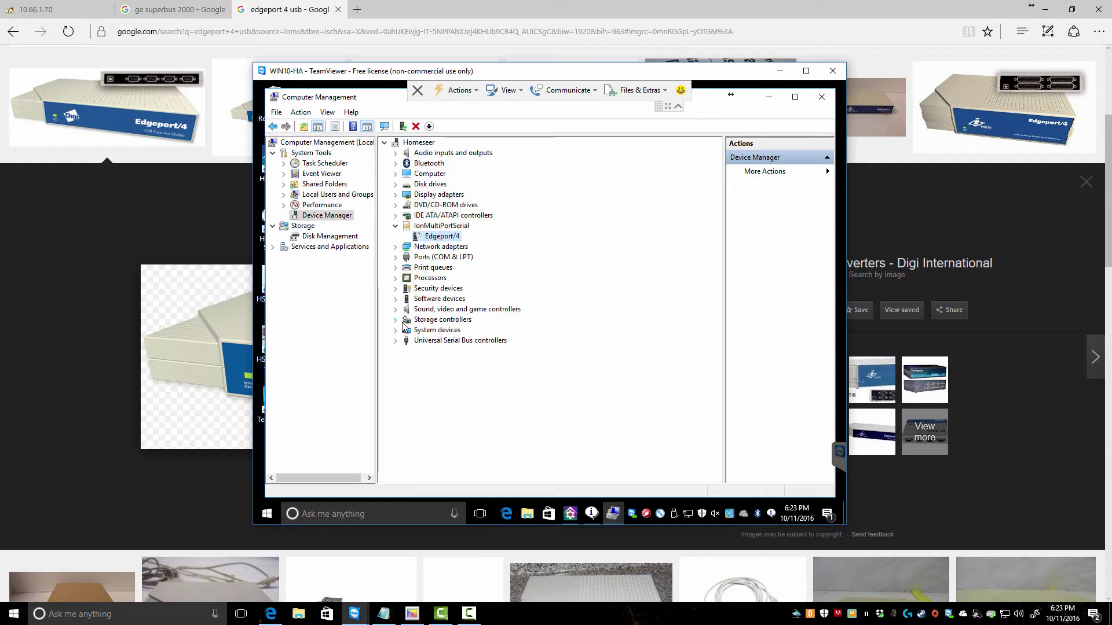
click(395, 258)
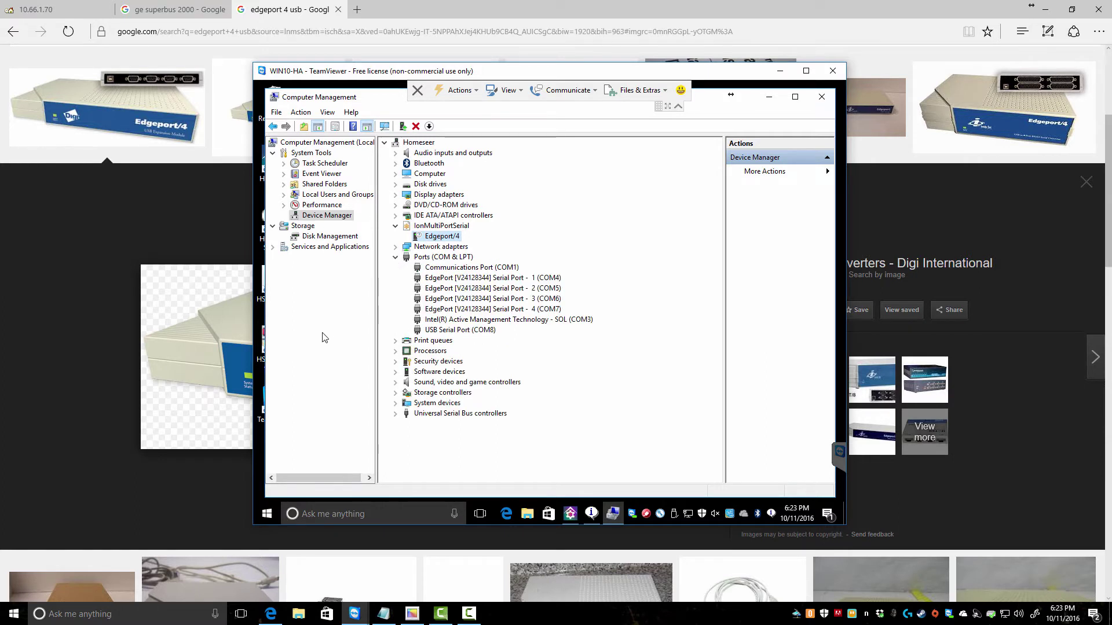
click(474, 288)
click(478, 309)
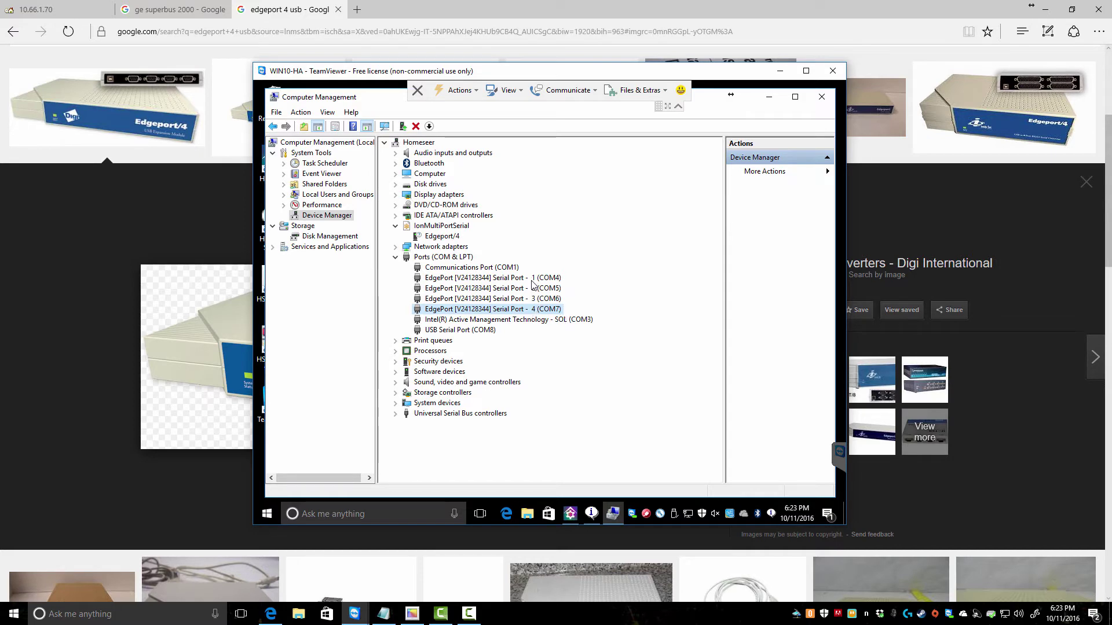
drag(718, 75, 1111, 112)
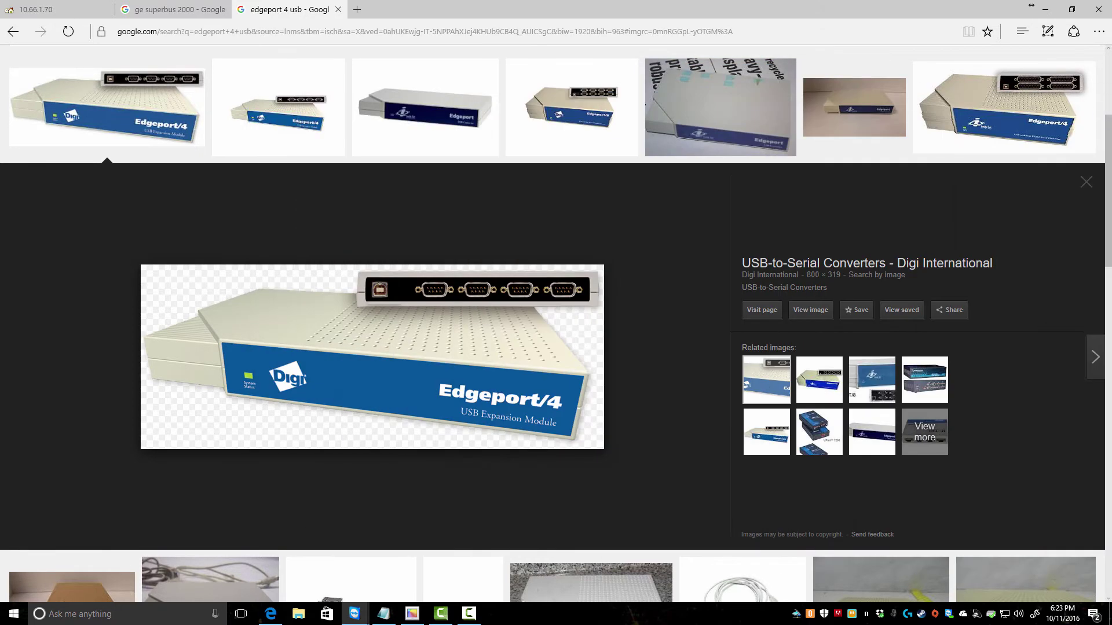
- Close the two web search tabs and open the CONCORD plug-in's Configuration page
click(338, 9)
click(222, 10)
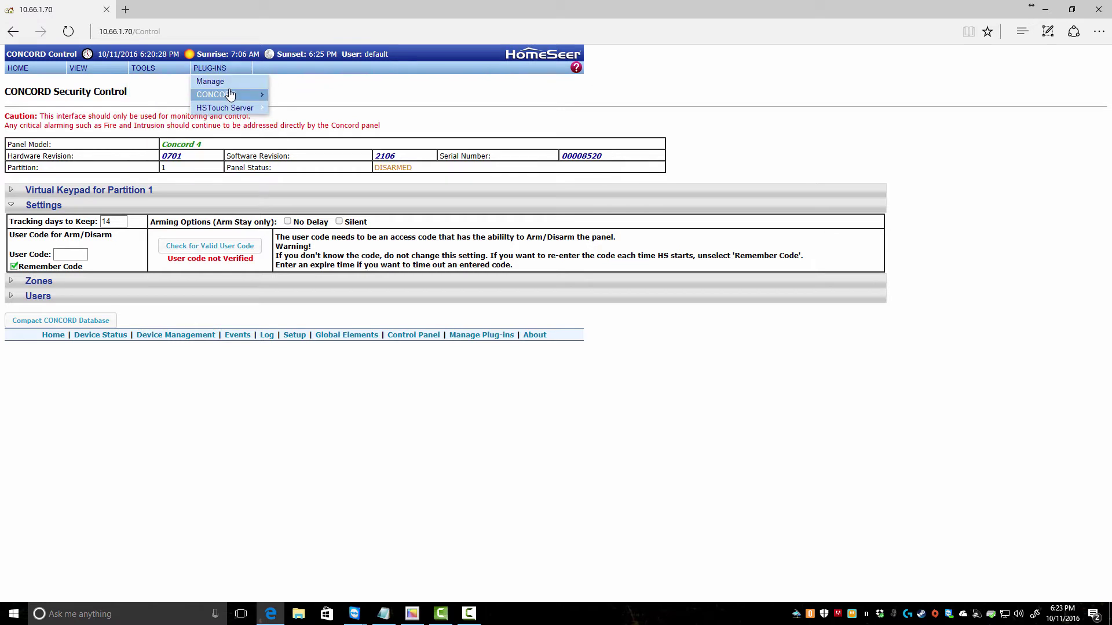
mouse_move(257, 96)
click(312, 109)
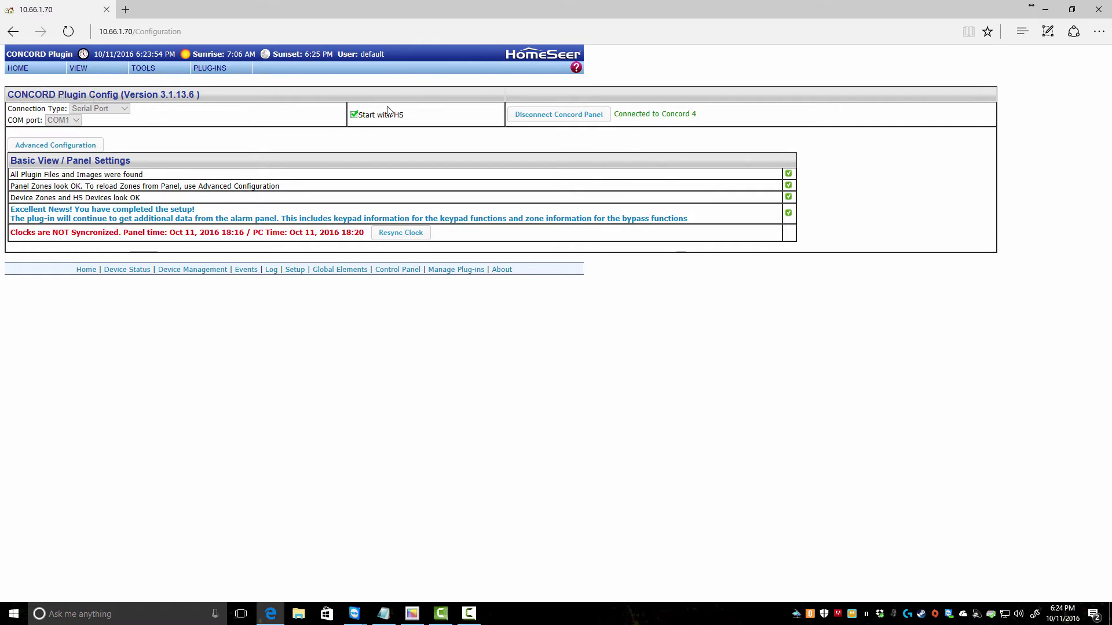
- Disconnect the Concord panel and check its status on the CONCORD plug-in's Control page
click(552, 116)
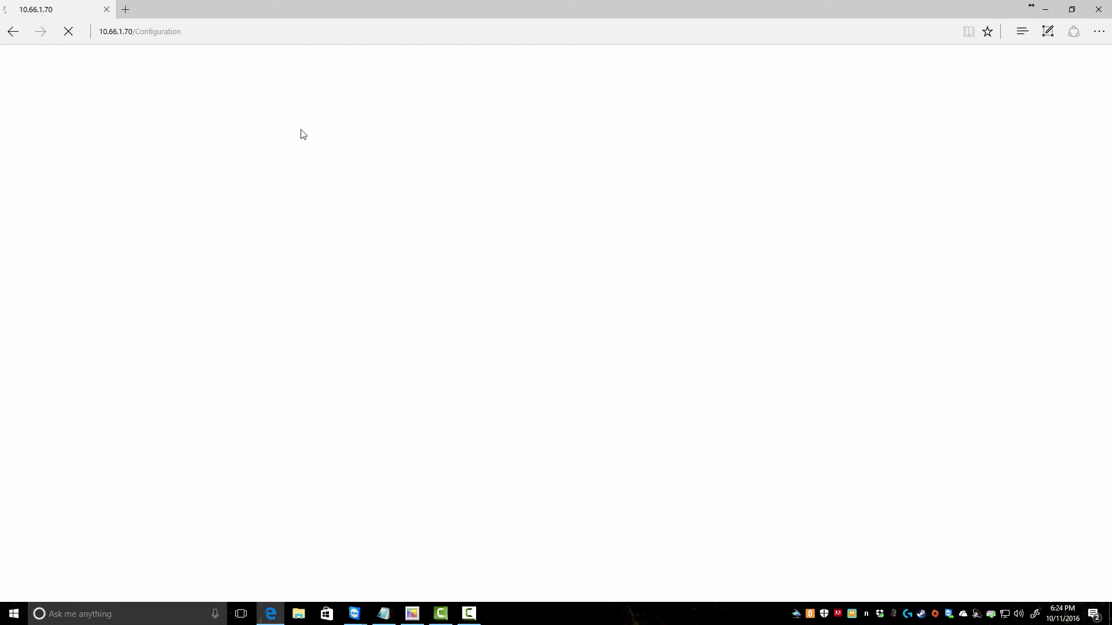
mouse_move(209, 68)
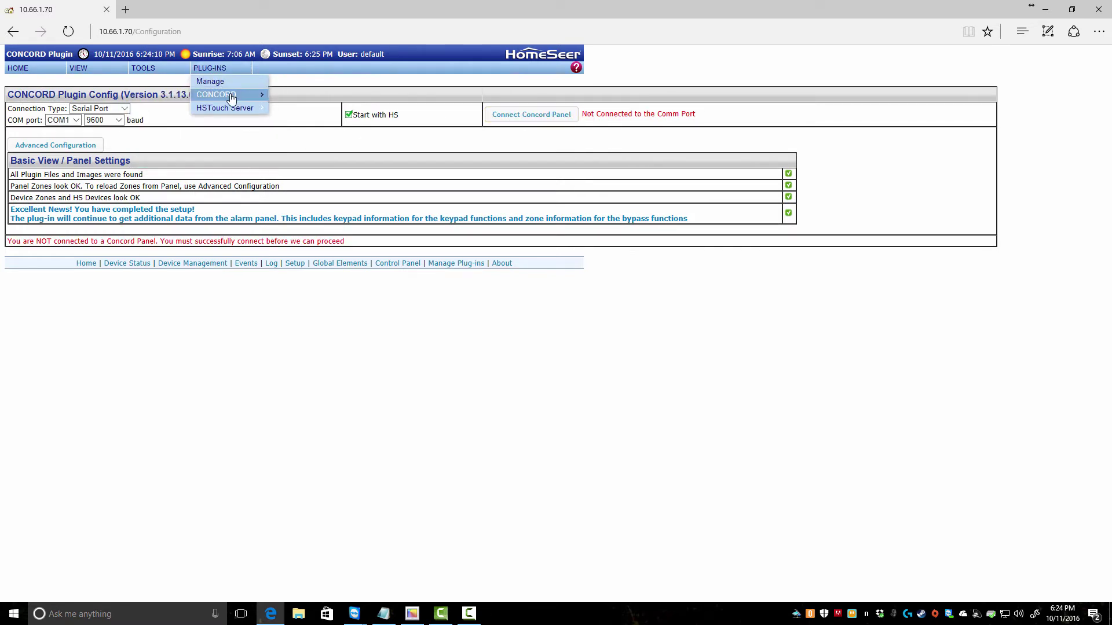
mouse_move(232, 95)
click(302, 97)
- Return to the plug-in's Configuration page, reconnect the Concord panel on COM1 at 9600 baud, and highlight the connection status
mouse_move(210, 68)
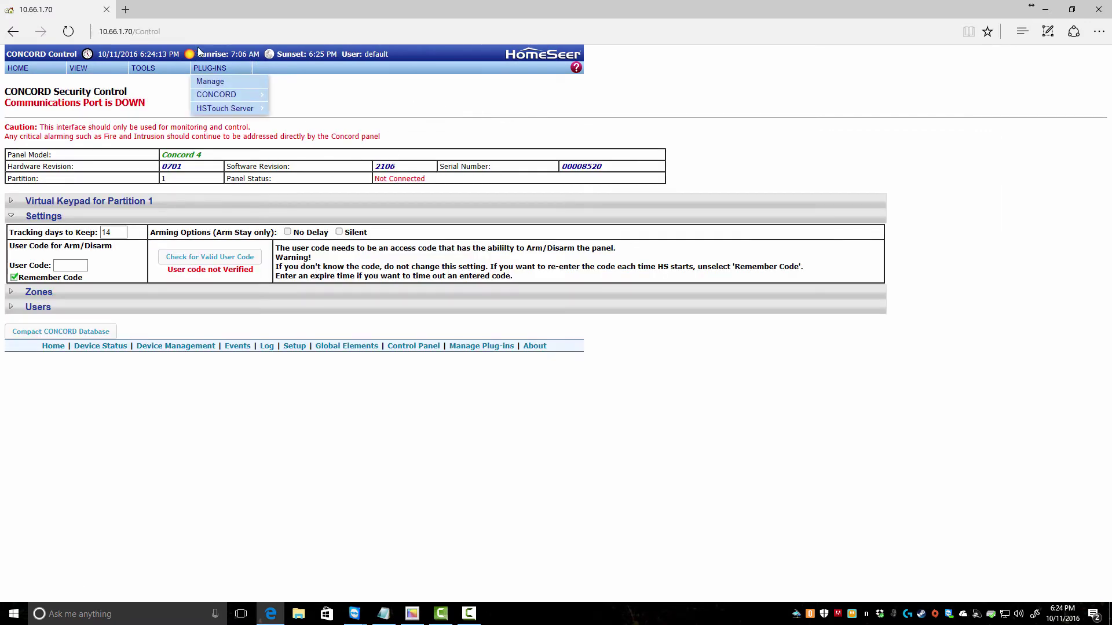
mouse_move(234, 95)
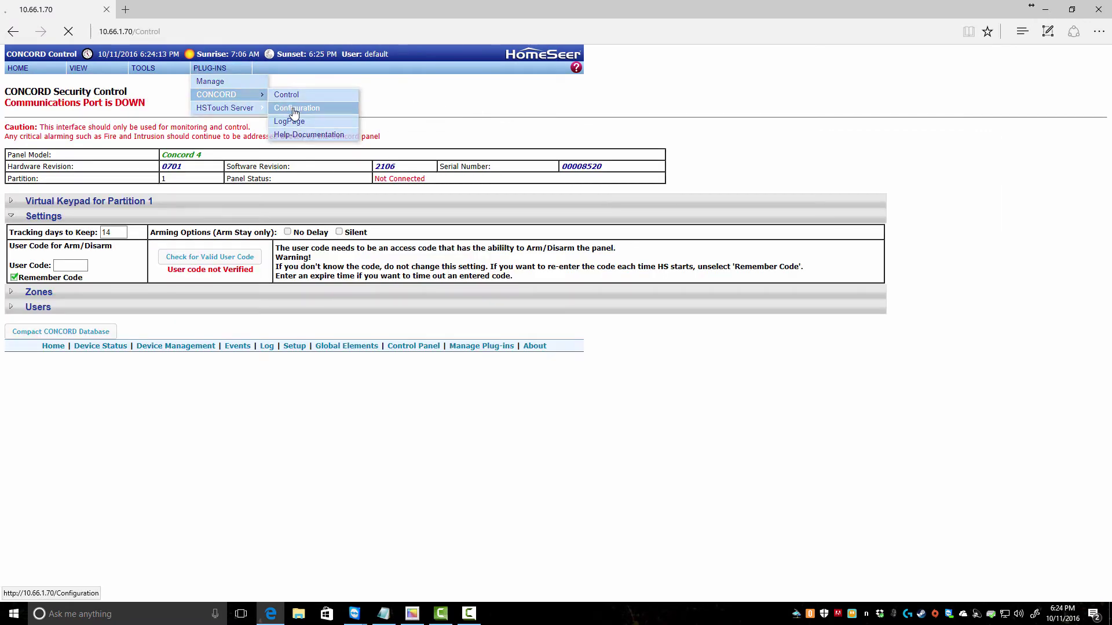
click(297, 108)
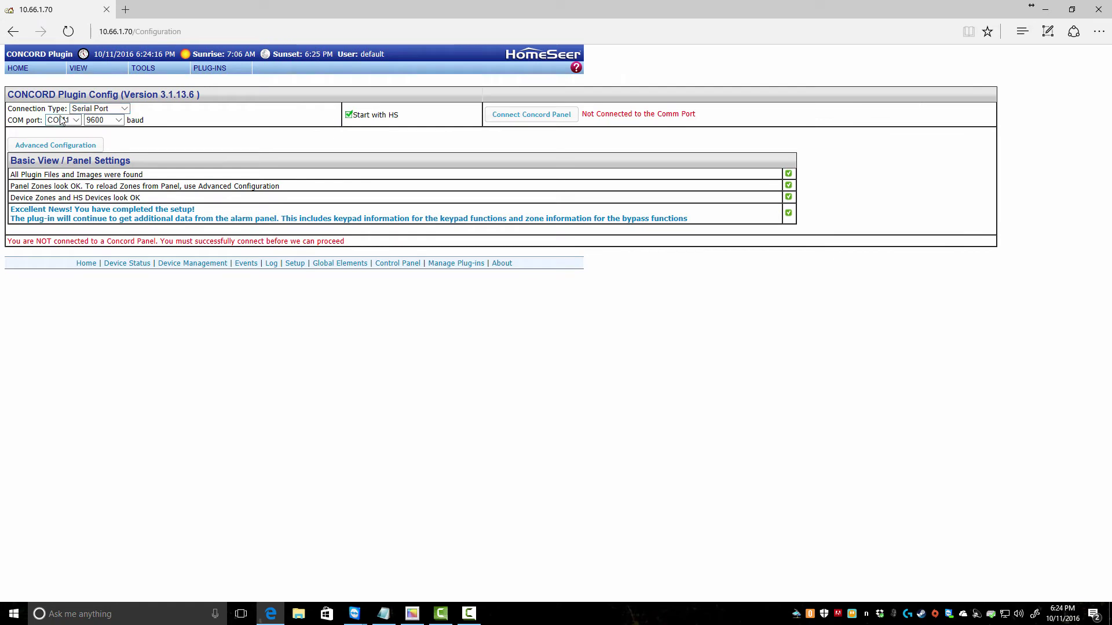
click(103, 120)
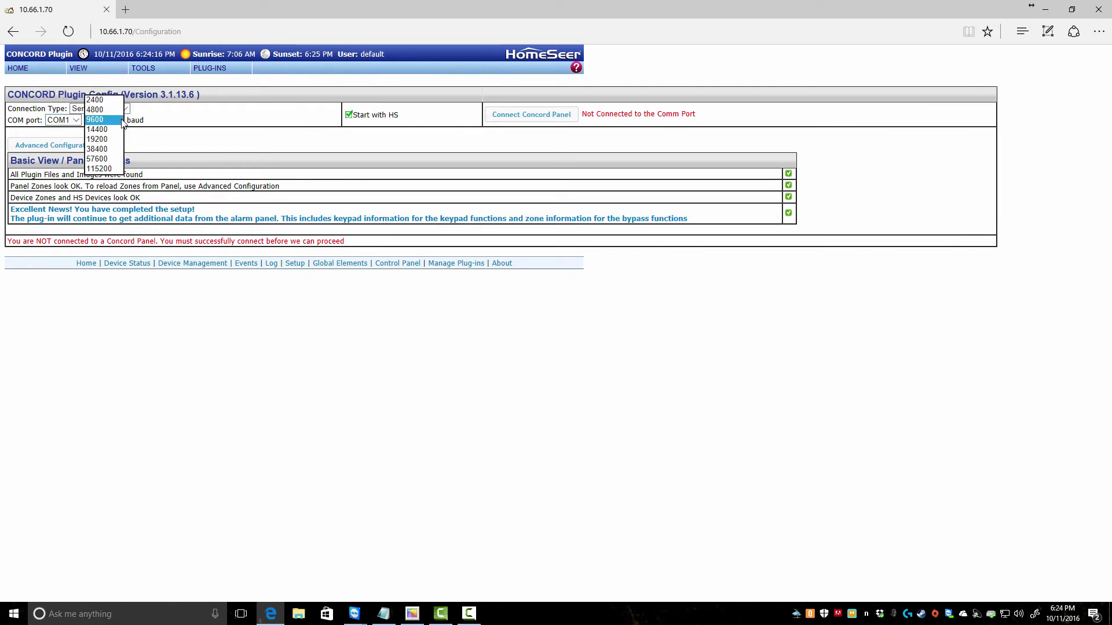
click(102, 129)
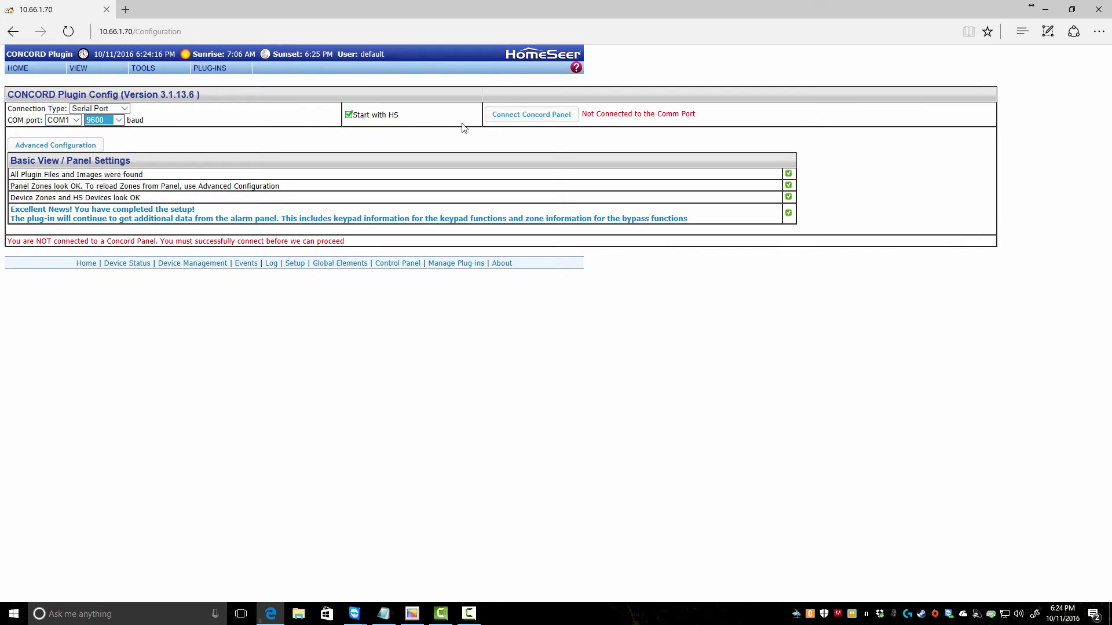
click(515, 115)
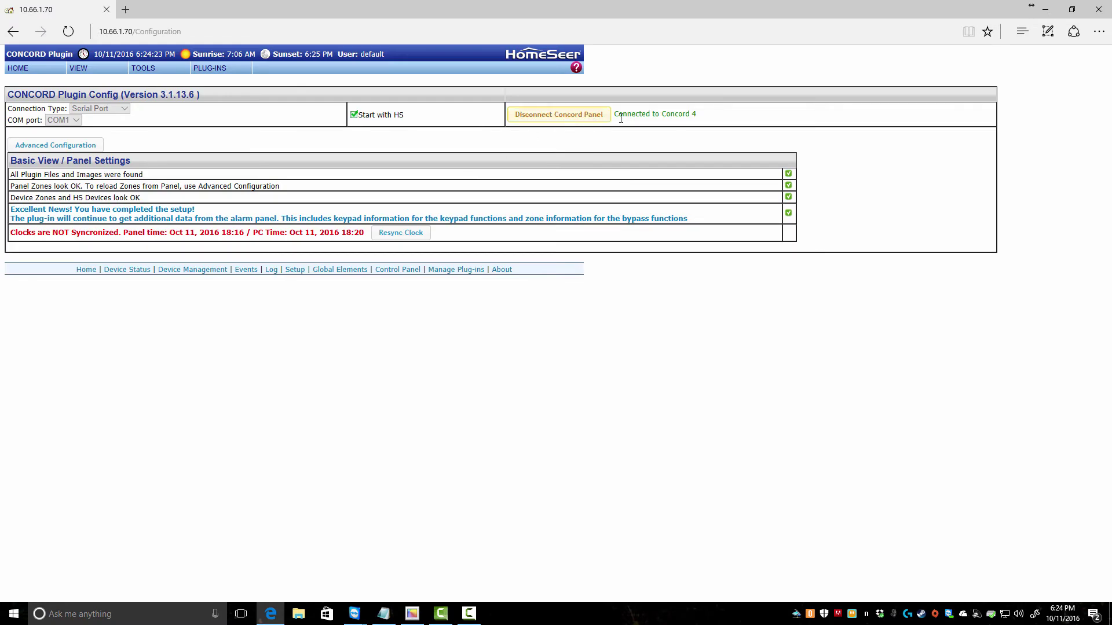
drag(616, 114, 724, 112)
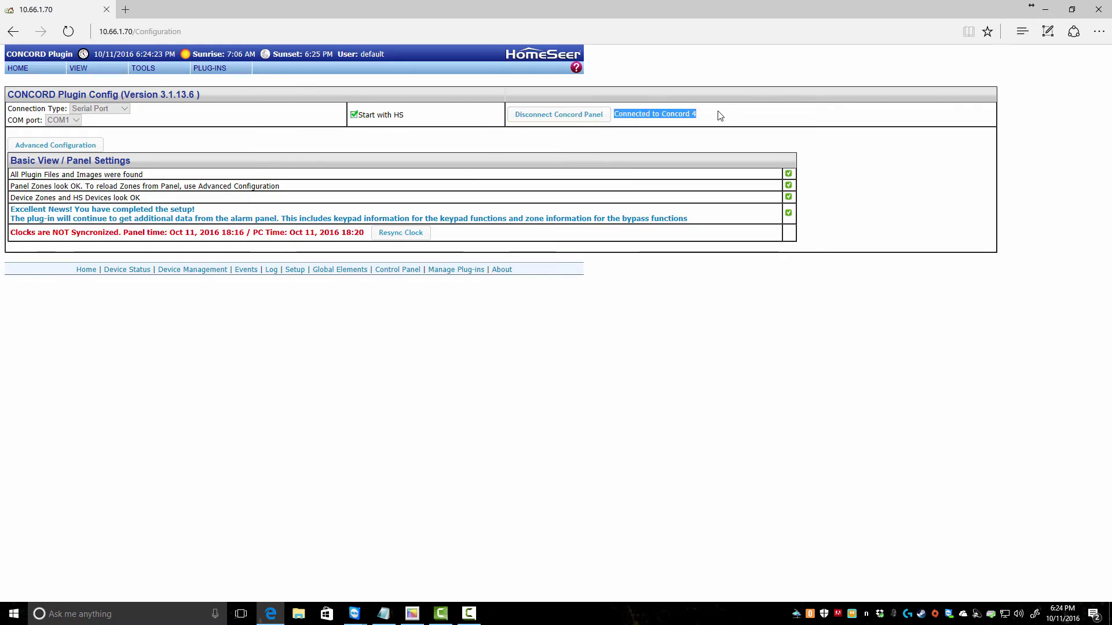
- Open Zone Setup in the plug-in's advanced configuration and highlight the Concord Panel Zones rows 200 to 205
click(58, 148)
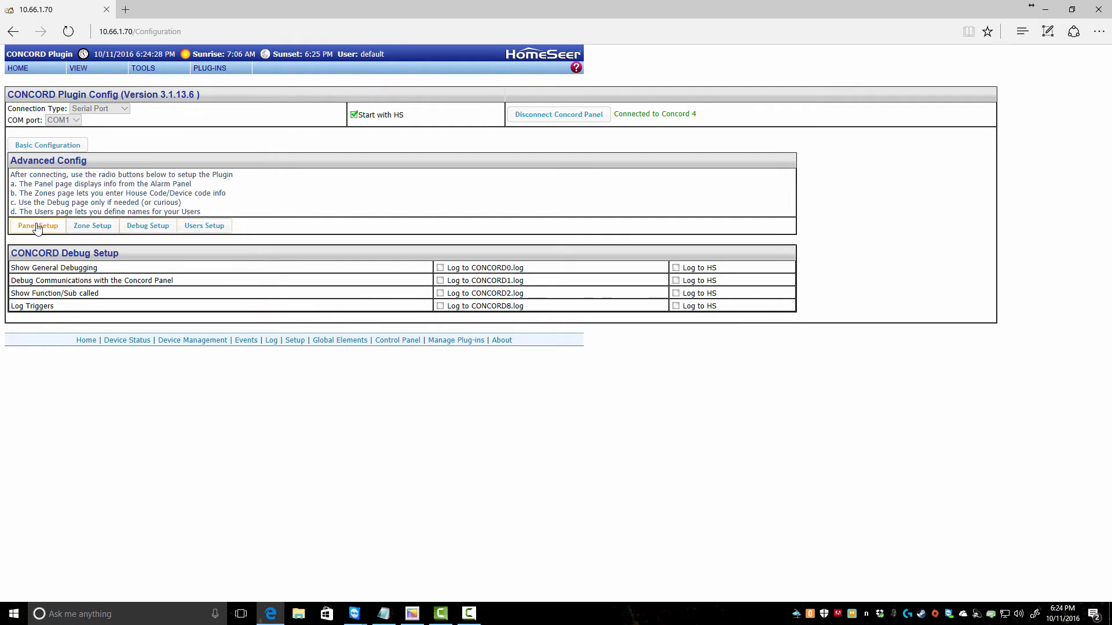
click(93, 229)
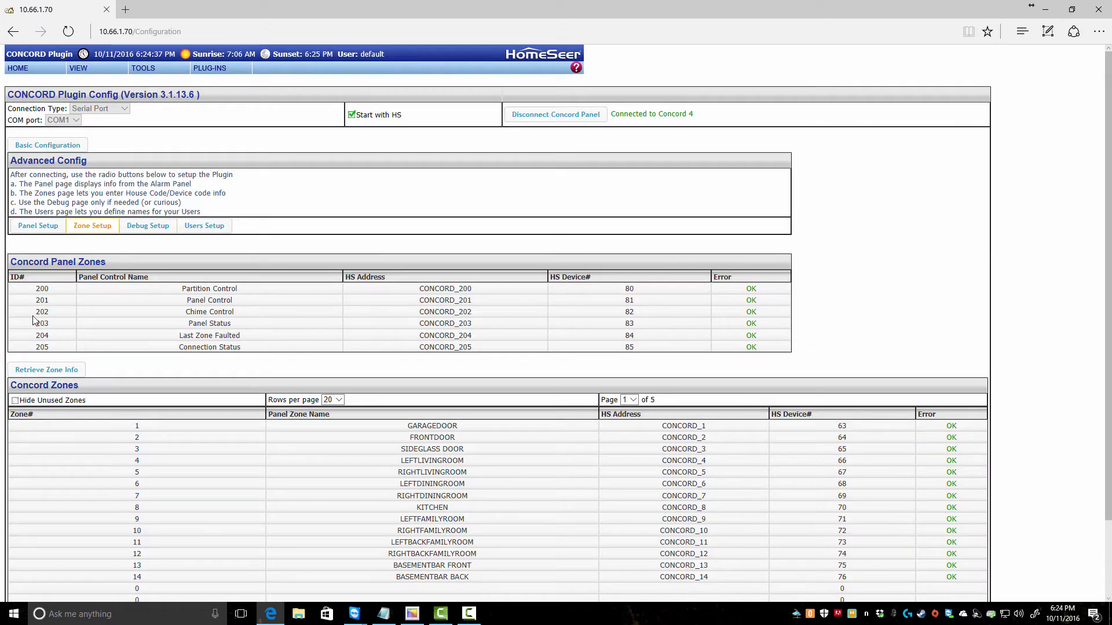
drag(41, 291, 782, 350)
click(777, 340)
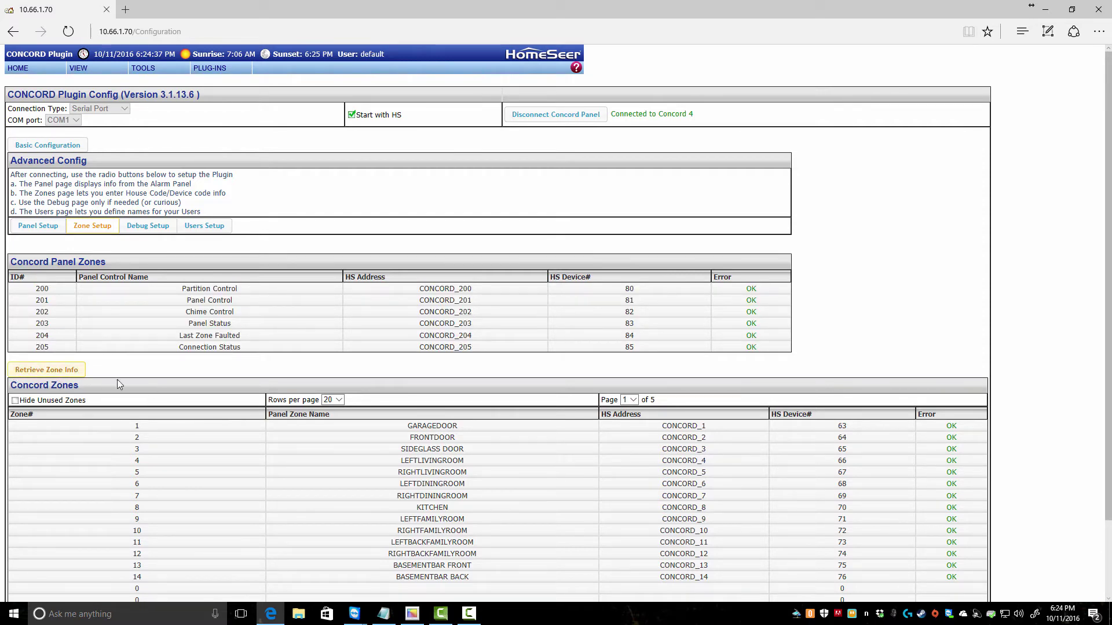
- Review the Concord Zones list, highlighting the FOYER FIREDETECTOR name and checking the two unused zone rows above it
scroll(305, 412, down, 3)
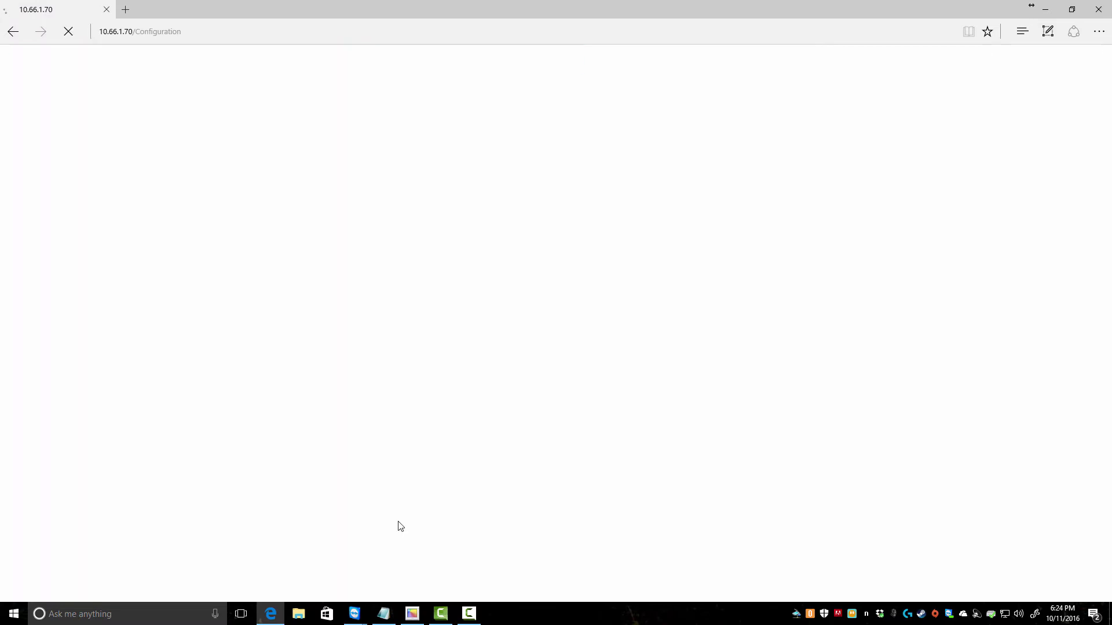
scroll(432, 539, down, 3)
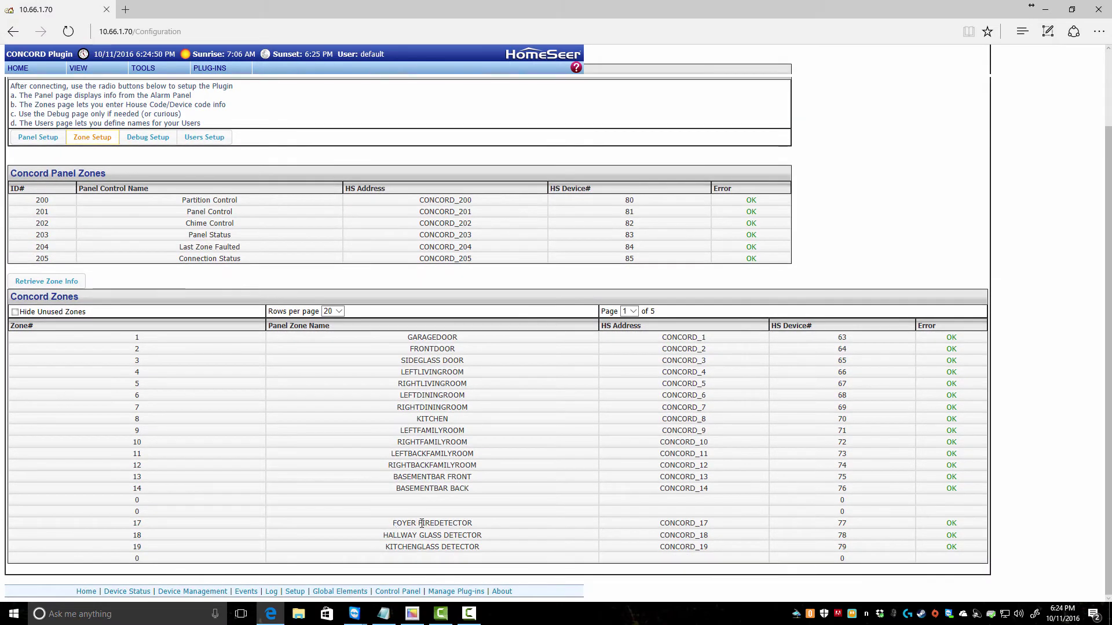
triple_click(421, 523)
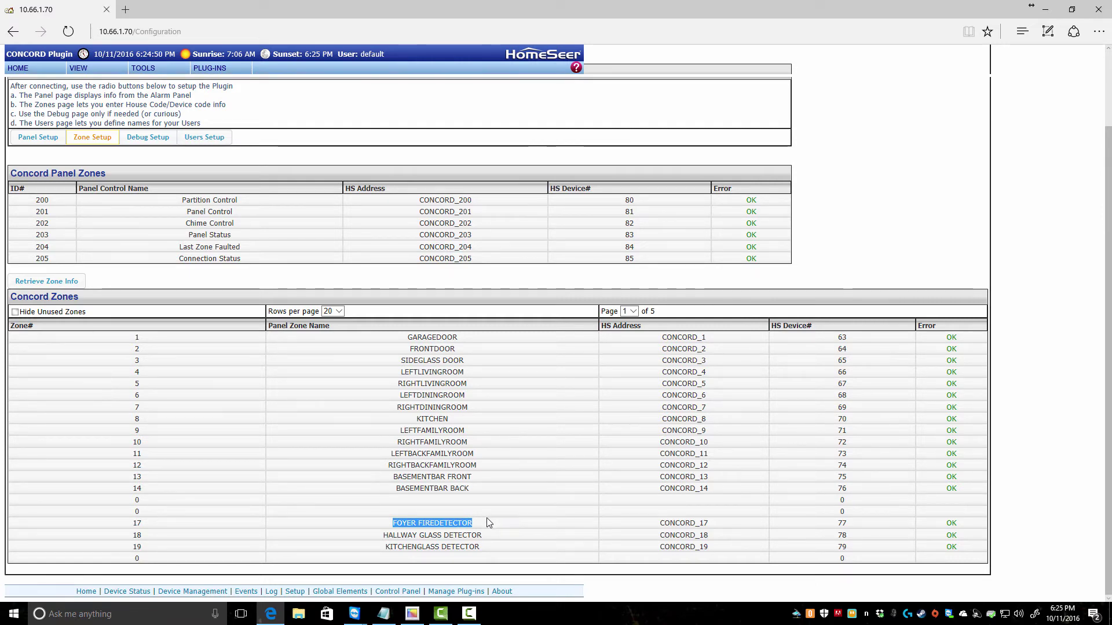
click(377, 514)
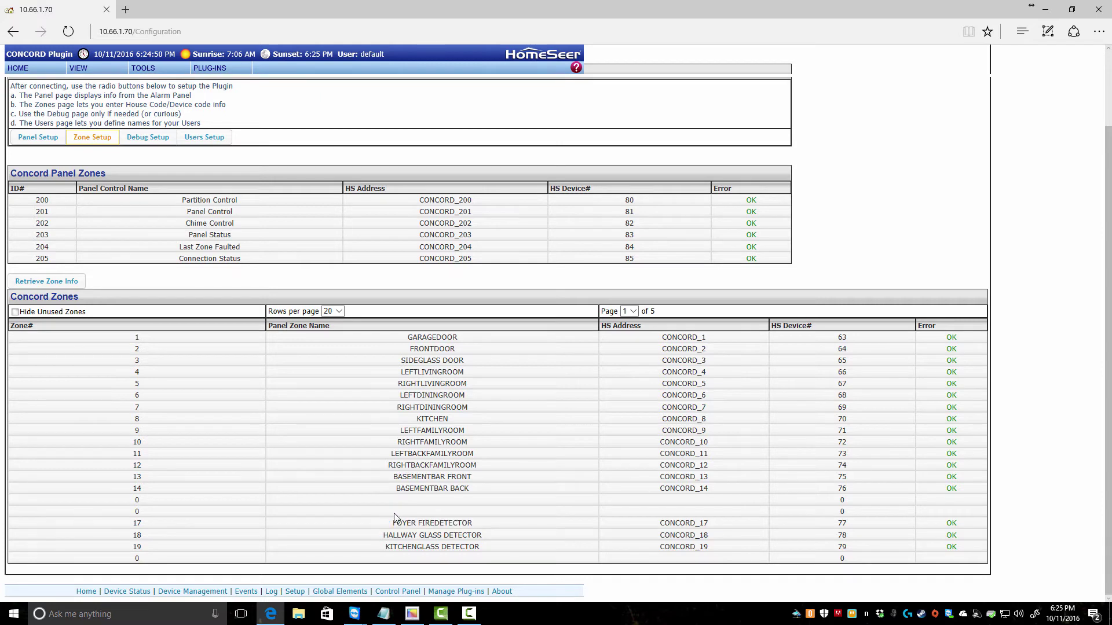
double_click(137, 512)
double_click(129, 501)
- View the plug-in's Users Setup and Zone Setup pages, and return to the basic configuration
scroll(180, 216, up, 2)
click(203, 226)
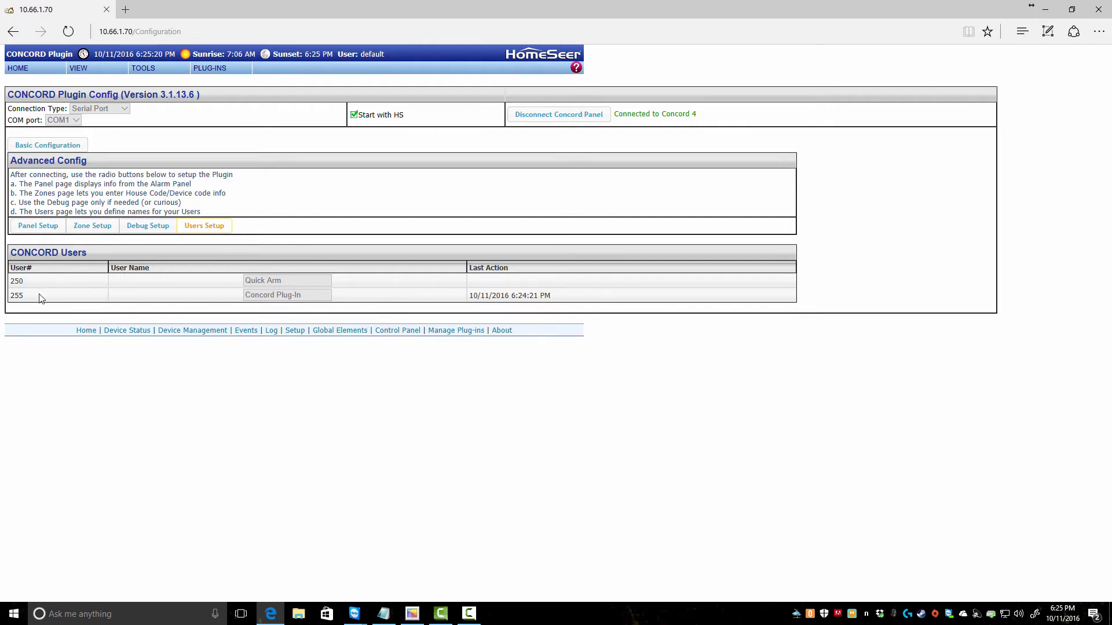
click(38, 230)
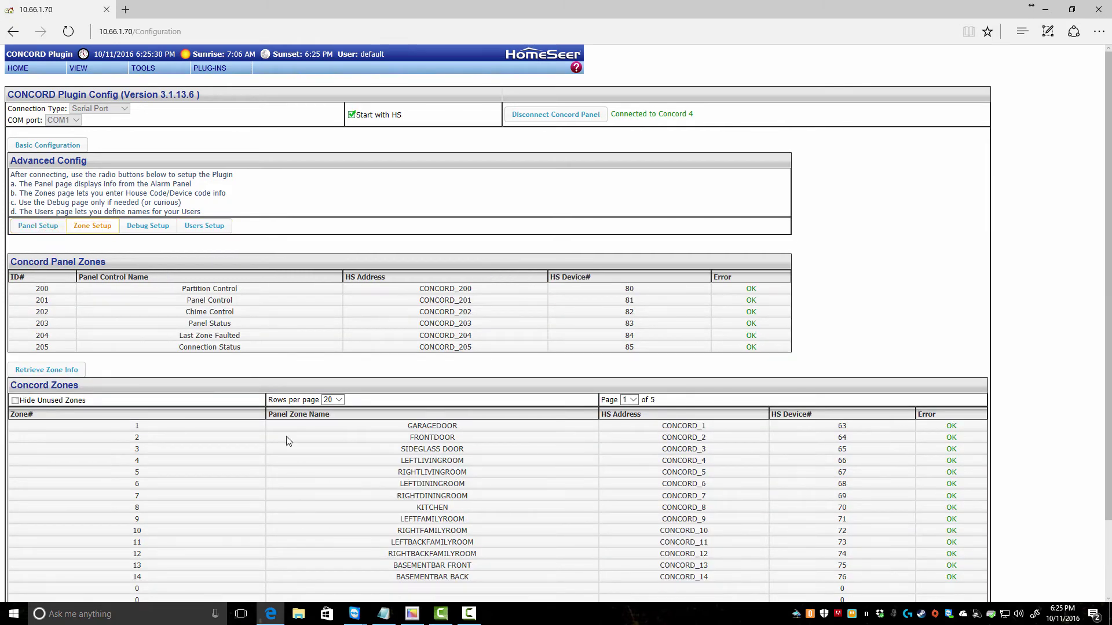
click(35, 145)
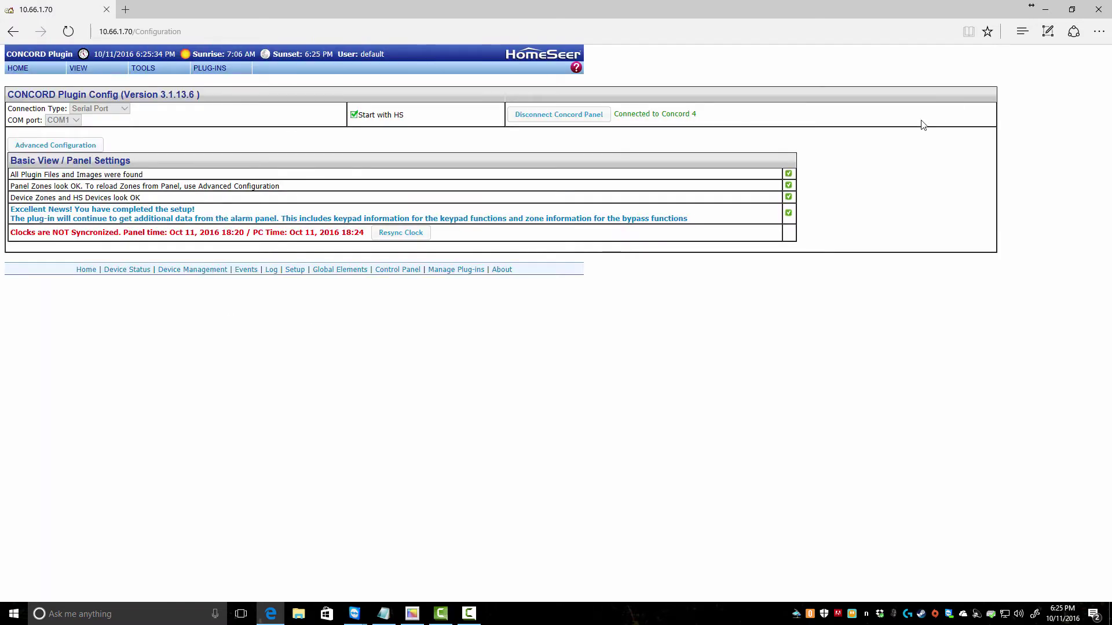
- Highlight the plug-in files, Panel Zones and Device Zones status lines in the Basic View / Panel Settings table
mouse_move(19, 175)
mouse_down()
mouse_move(77, 174)
mouse_move(10, 174)
mouse_up()
drag(144, 175, 263, 182)
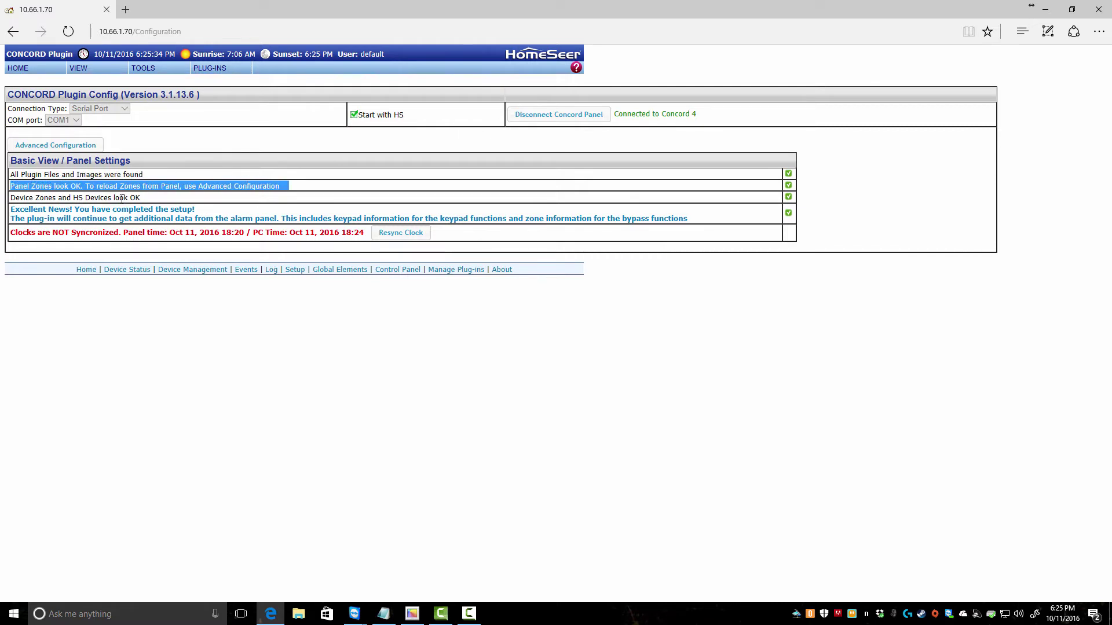
drag(20, 197, 149, 197)
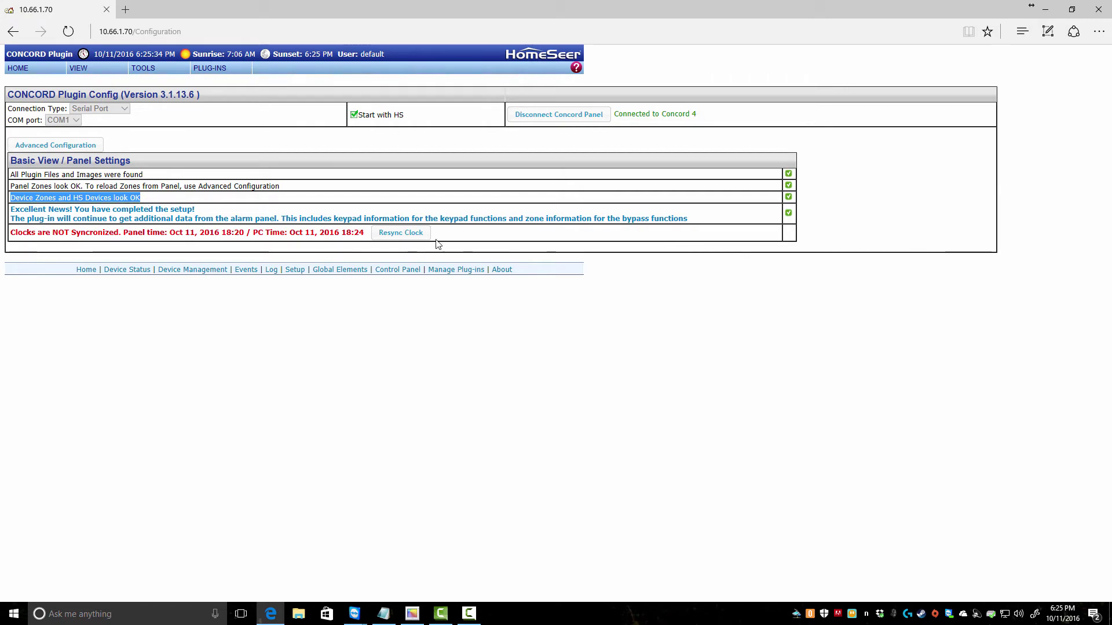
click(347, 338)
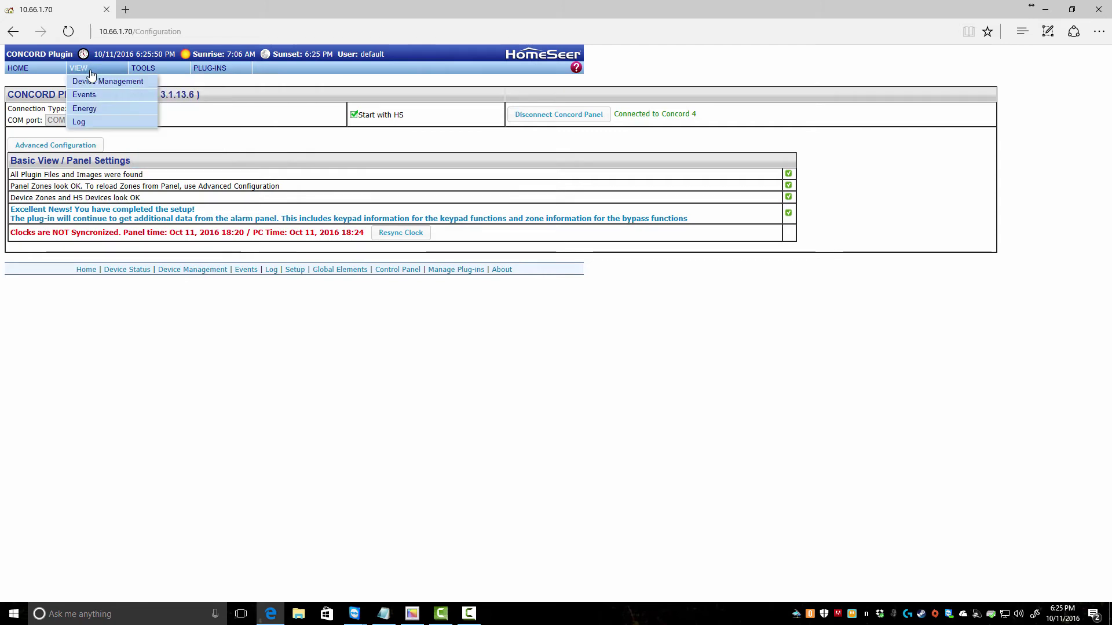
- Open Device Management and review the Concord devices in the device list
click(93, 81)
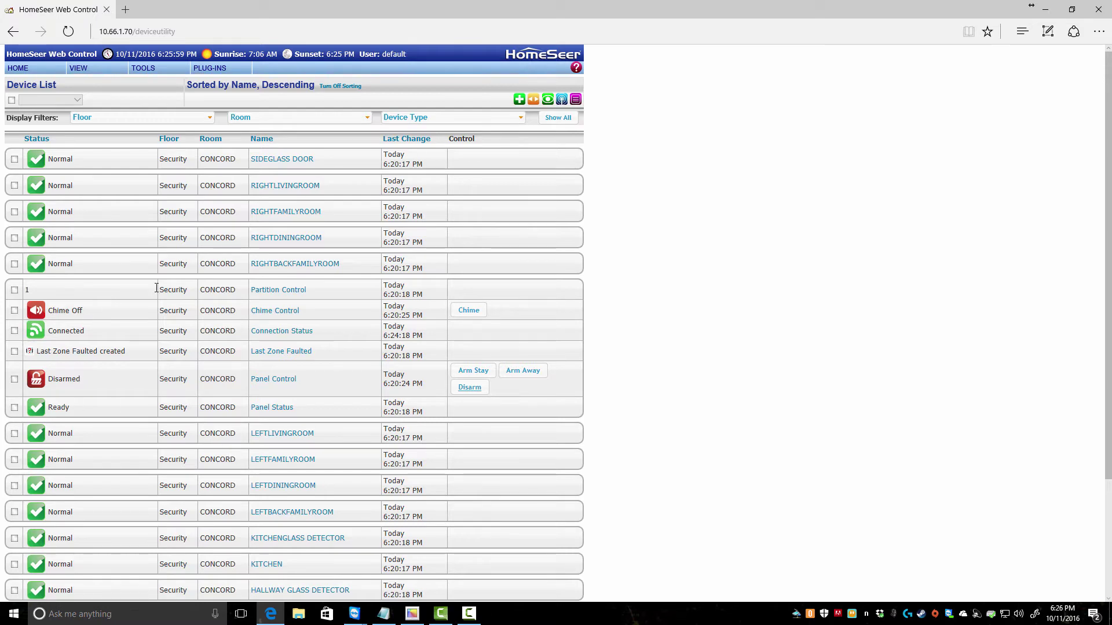
scroll(288, 319, down, 3)
scroll(79, 343, up, 3)
scroll(112, 394, down, 3)
scroll(169, 261, up, 3)
- Toggle the Concord panel's Chime Control on and back off from the device list
click(468, 310)
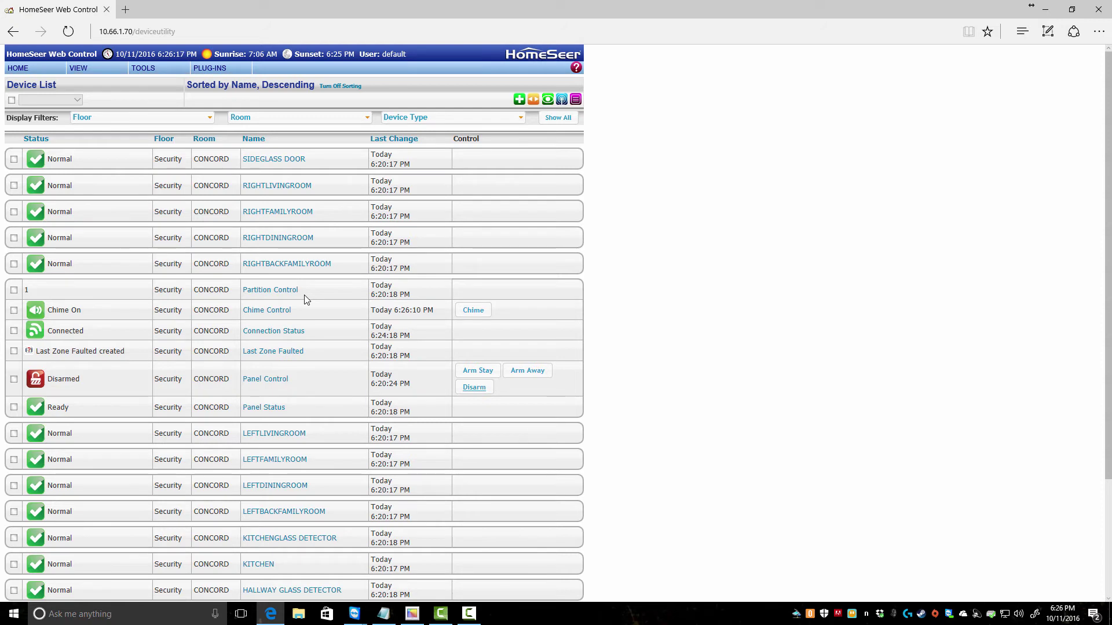
click(468, 314)
- Open the Concord plug-in's configuration and view Panel Setup in the advanced configuration
mouse_move(210, 68)
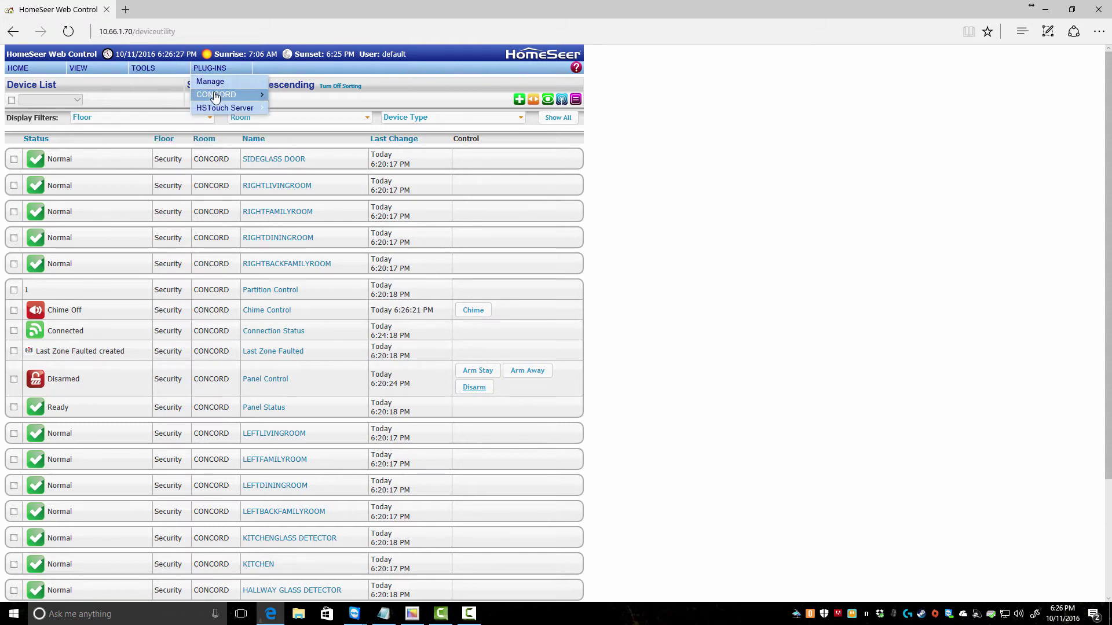
click(287, 95)
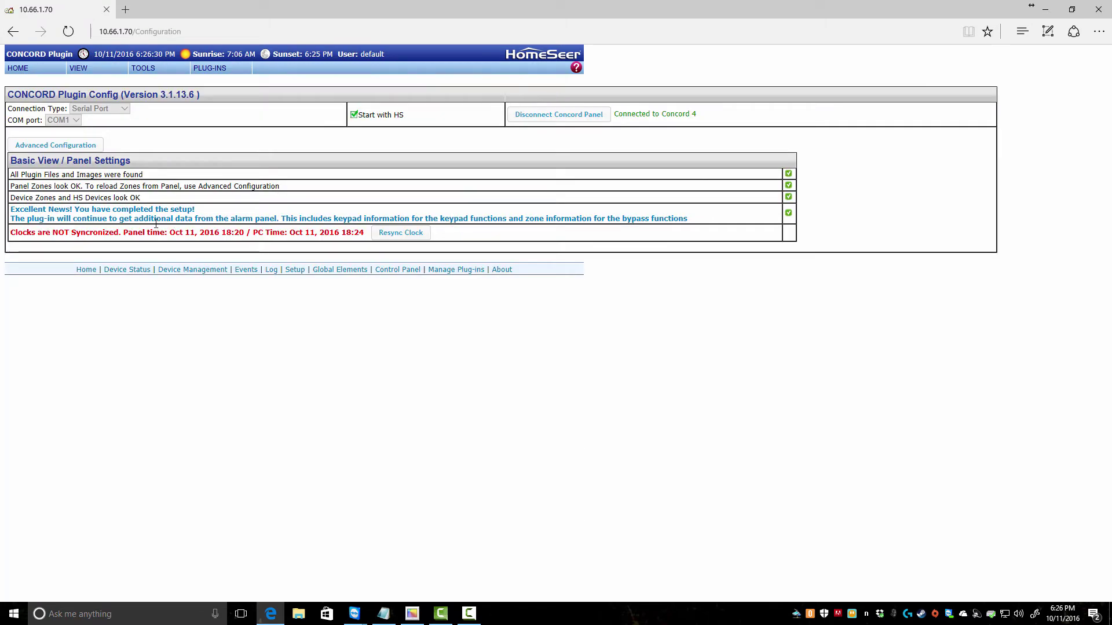
click(81, 145)
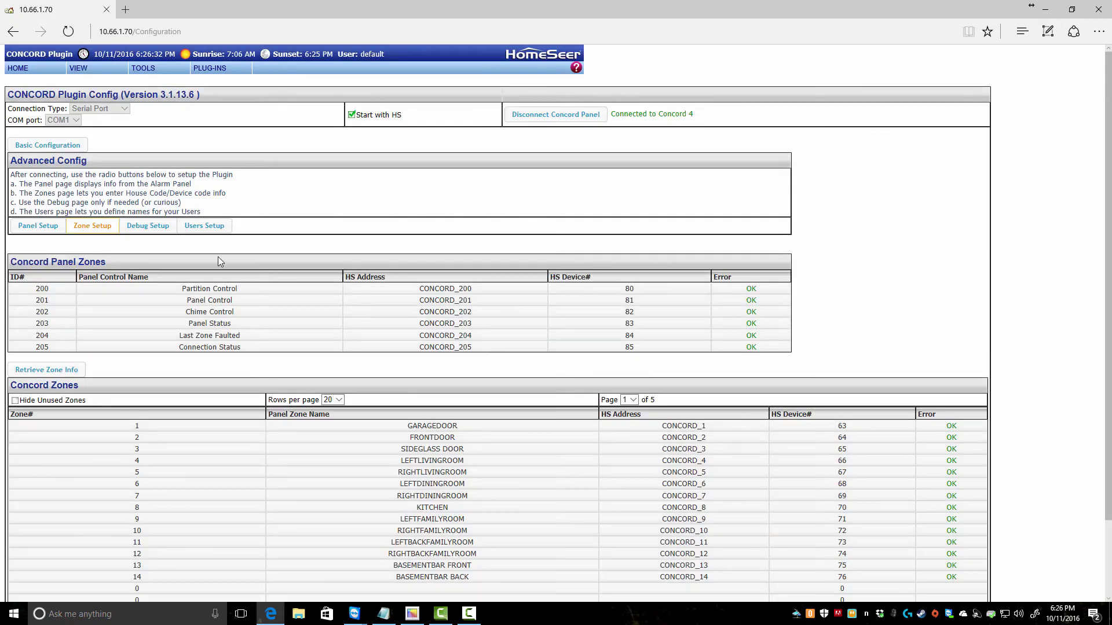
click(36, 227)
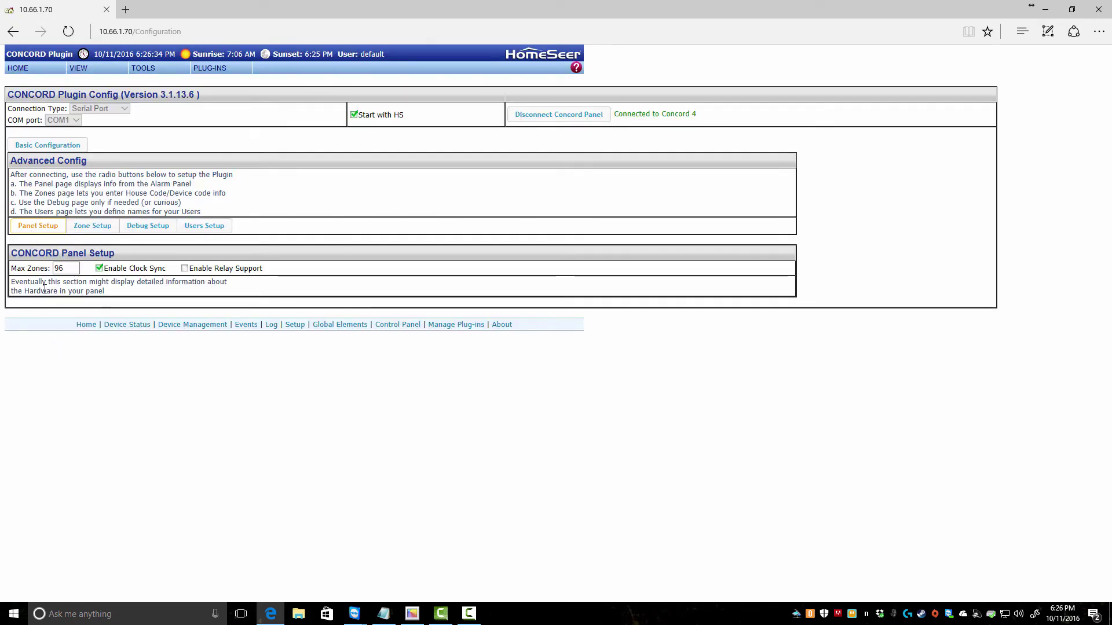
- Return to the basic configuration and highlight the line comparing the panel and PC clocks
click(43, 148)
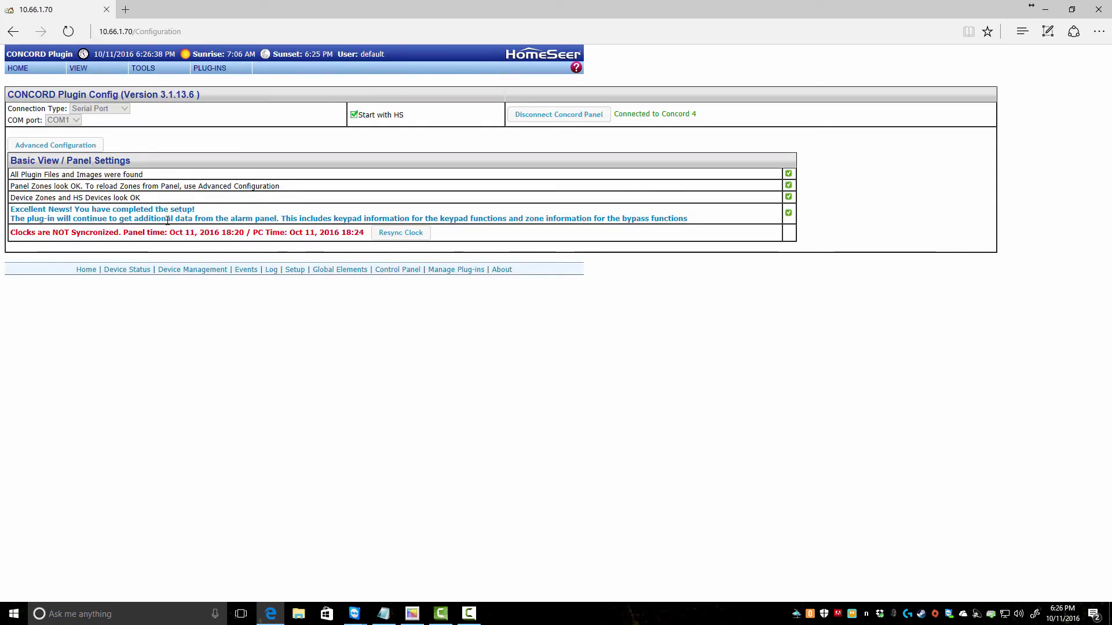
drag(10, 233, 120, 233)
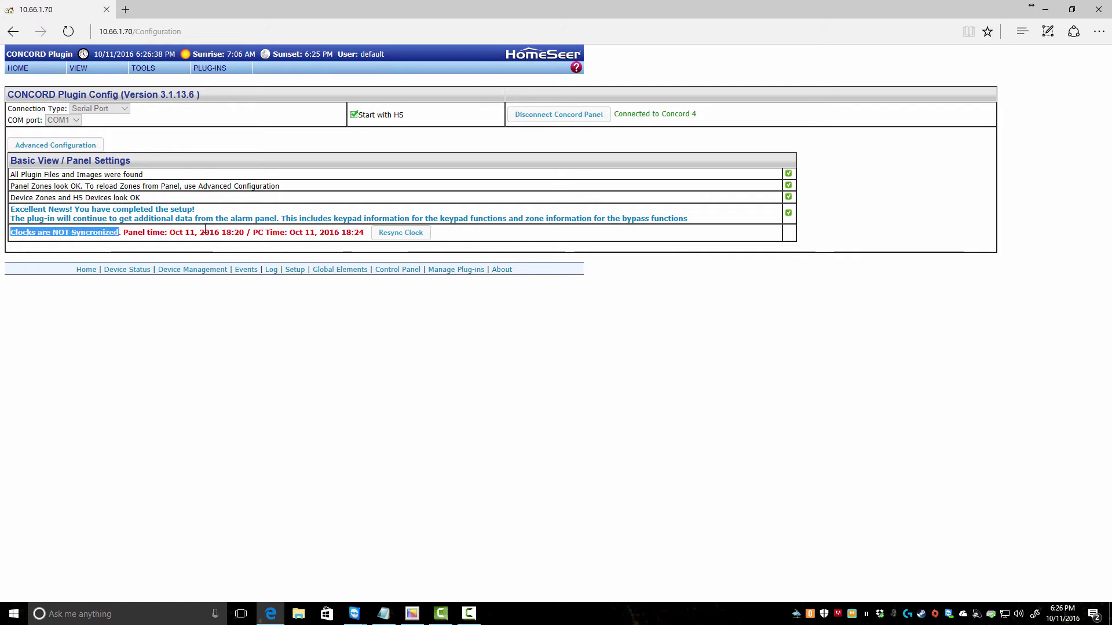
drag(206, 231, 403, 233)
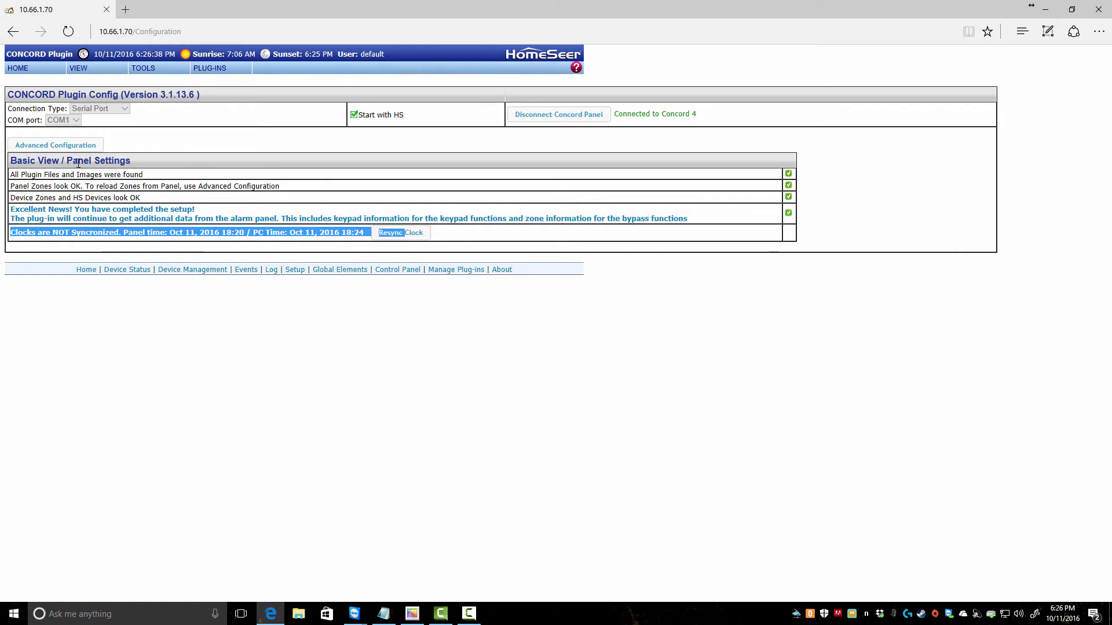
- View Zone Setup, Debug Setup and Users Setup in the plug-in's advanced configuration
click(66, 146)
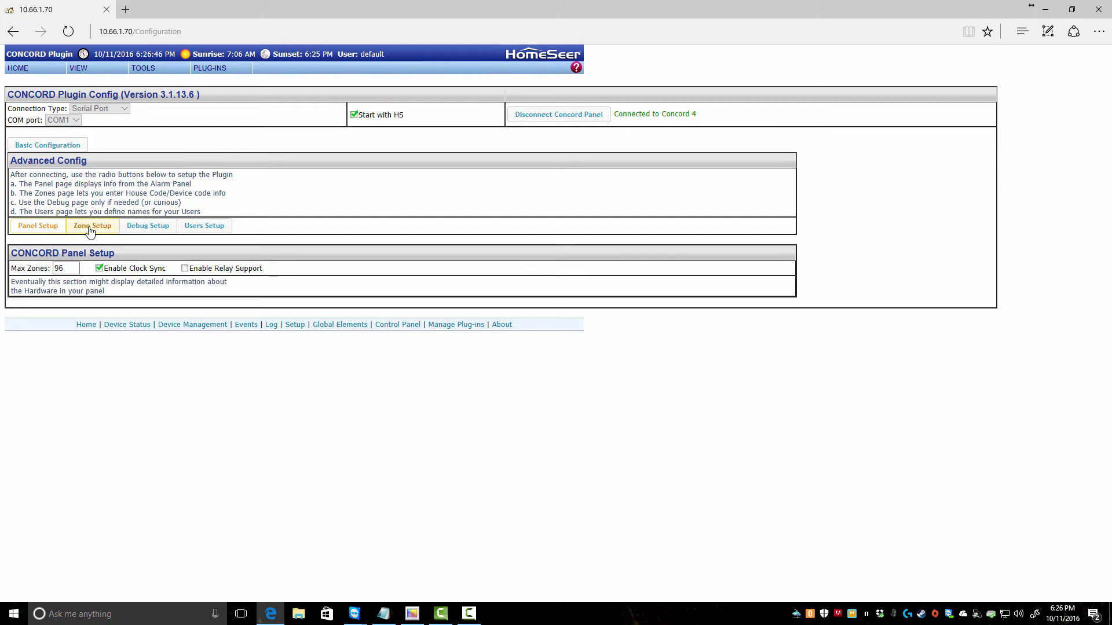
click(90, 229)
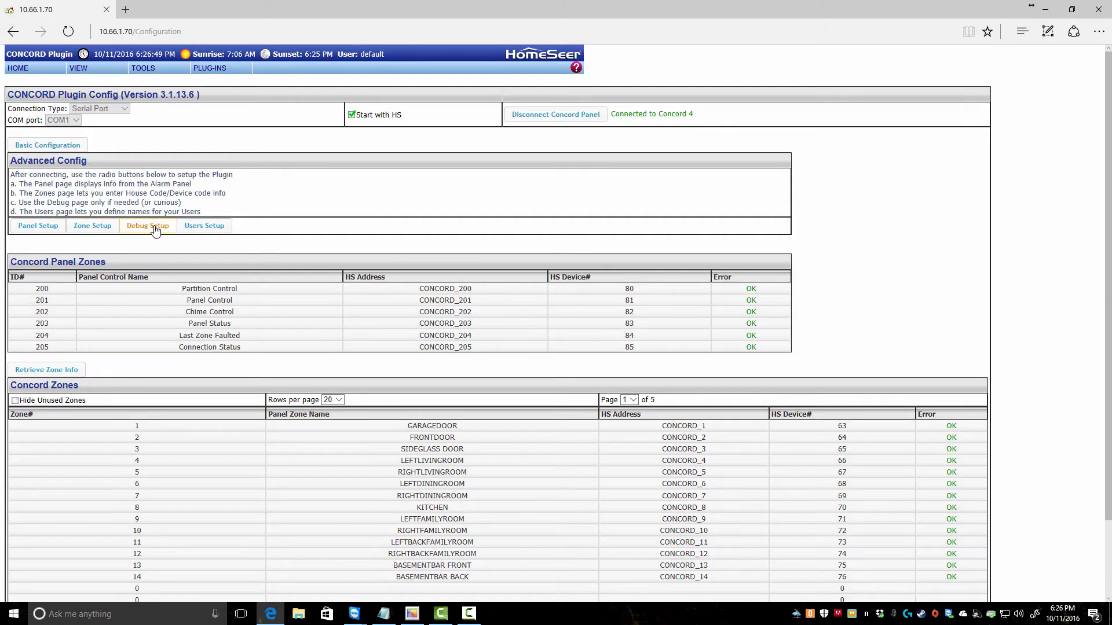
click(155, 229)
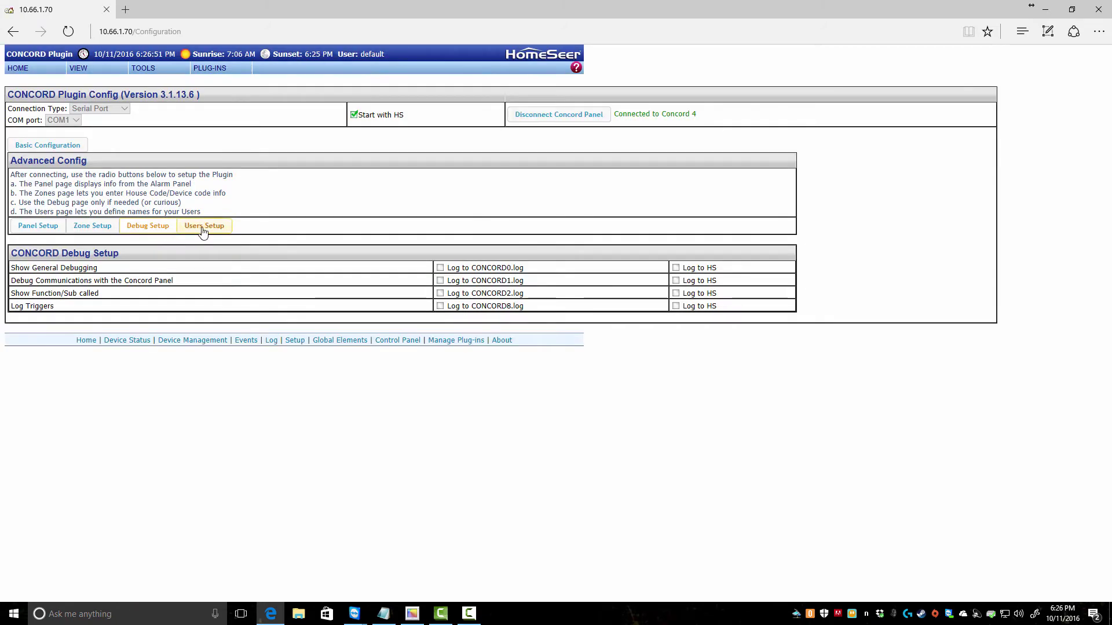
click(203, 230)
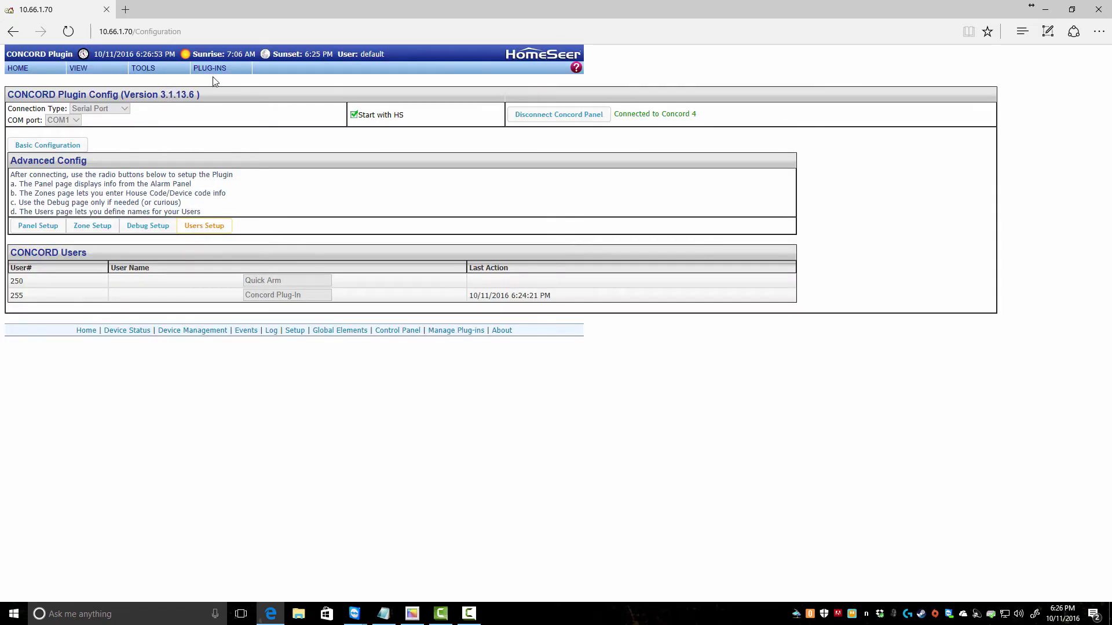
- Open the Concord plug-in's Control page and enable the No Delay and Silent arming options
mouse_move(209, 70)
mouse_move(229, 95)
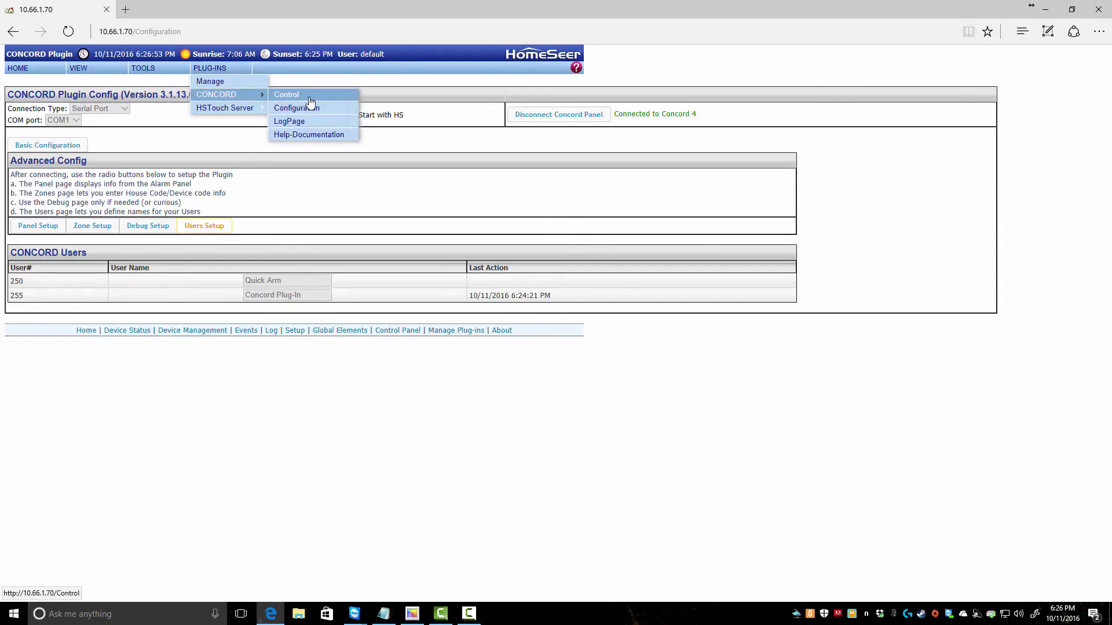
click(310, 98)
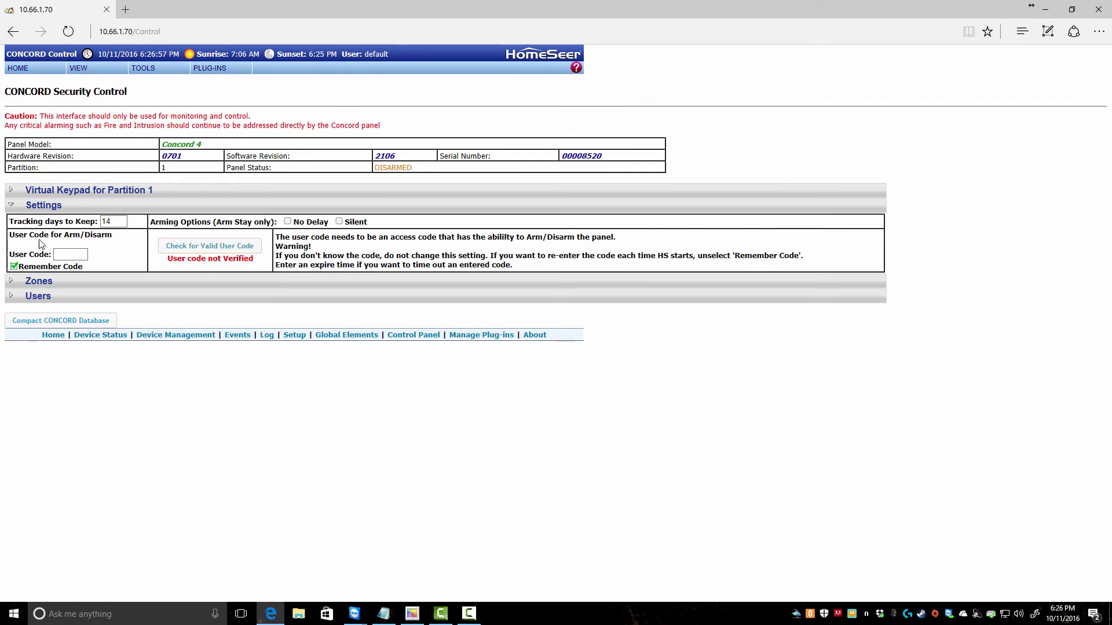
click(12, 190)
click(288, 222)
click(348, 222)
- Enter the panel's user code for arming and disarming, submit it and have it verified
click(70, 254)
text(****)
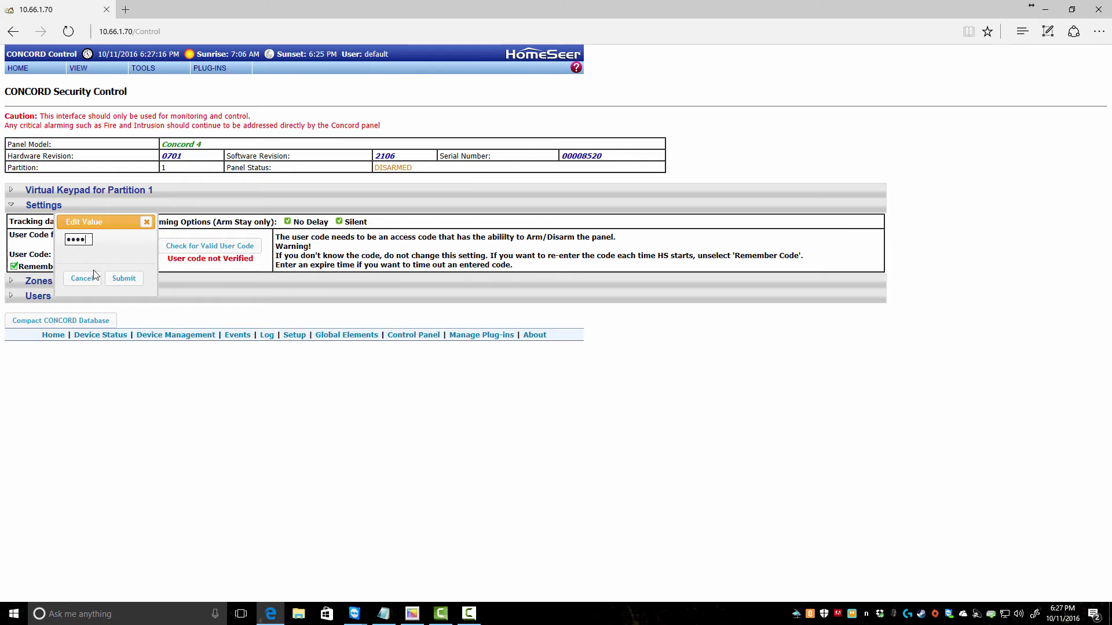
click(123, 279)
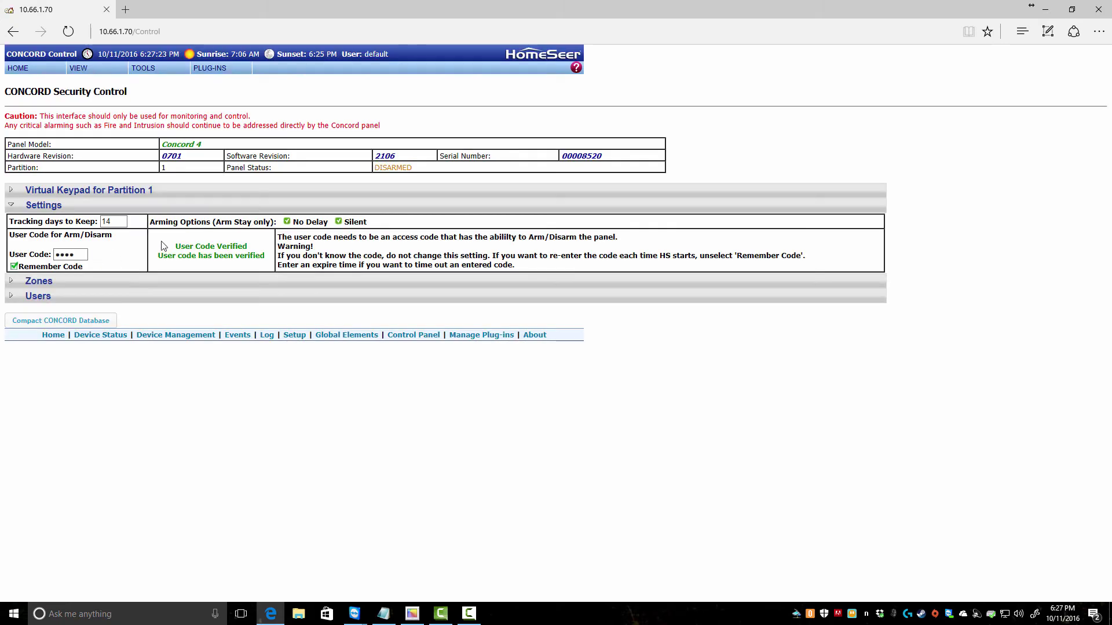
- Expand the Zones section on the Control page and review the zone names and types through zone 96
click(11, 281)
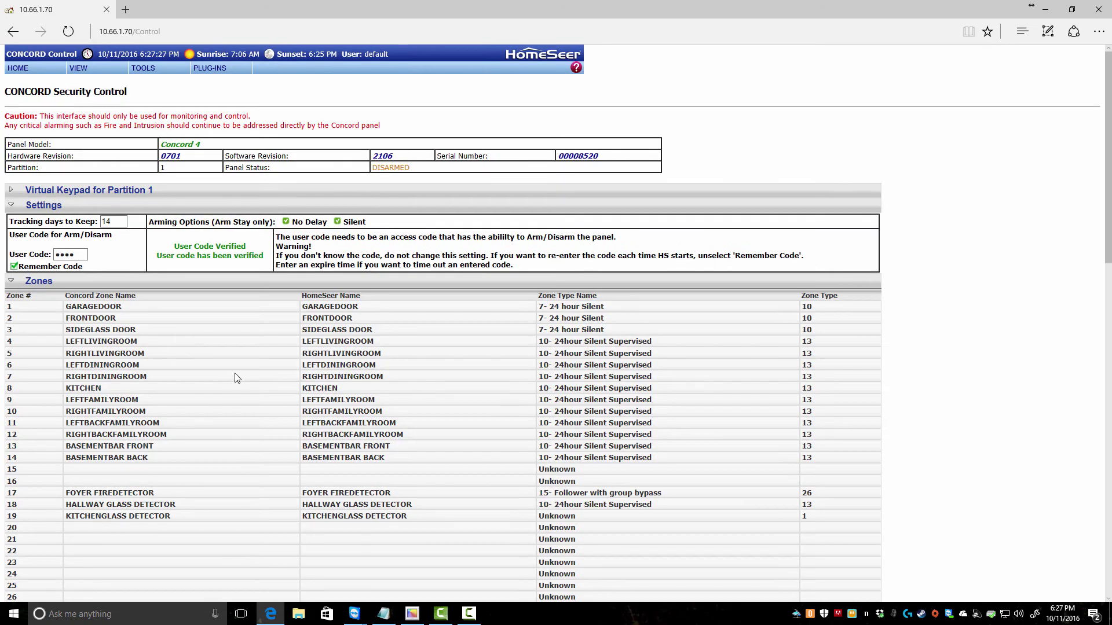
scroll(230, 376, down, 10)
scroll(223, 379, up, 10)
scroll(224, 382, down, 10)
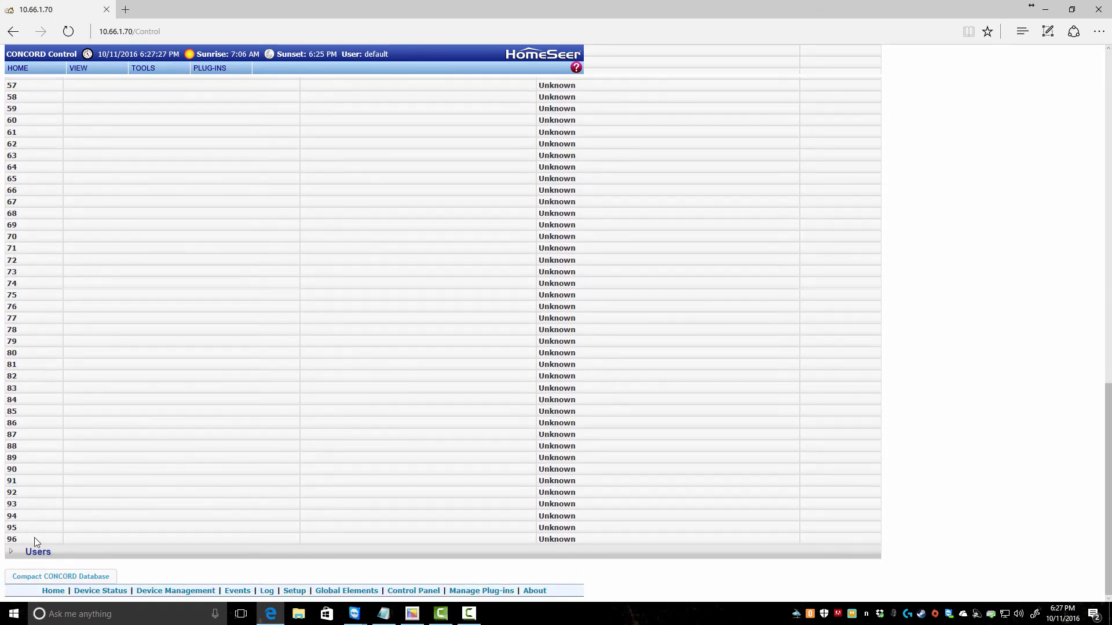
scroll(366, 466, up, 10)
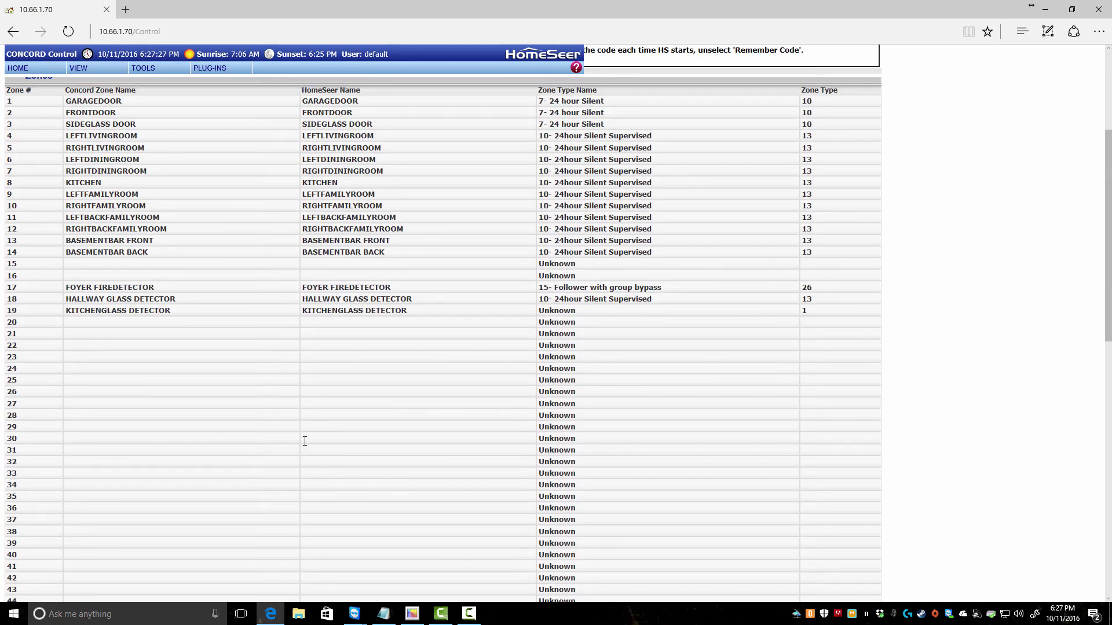
scroll(70, 200, up, 4)
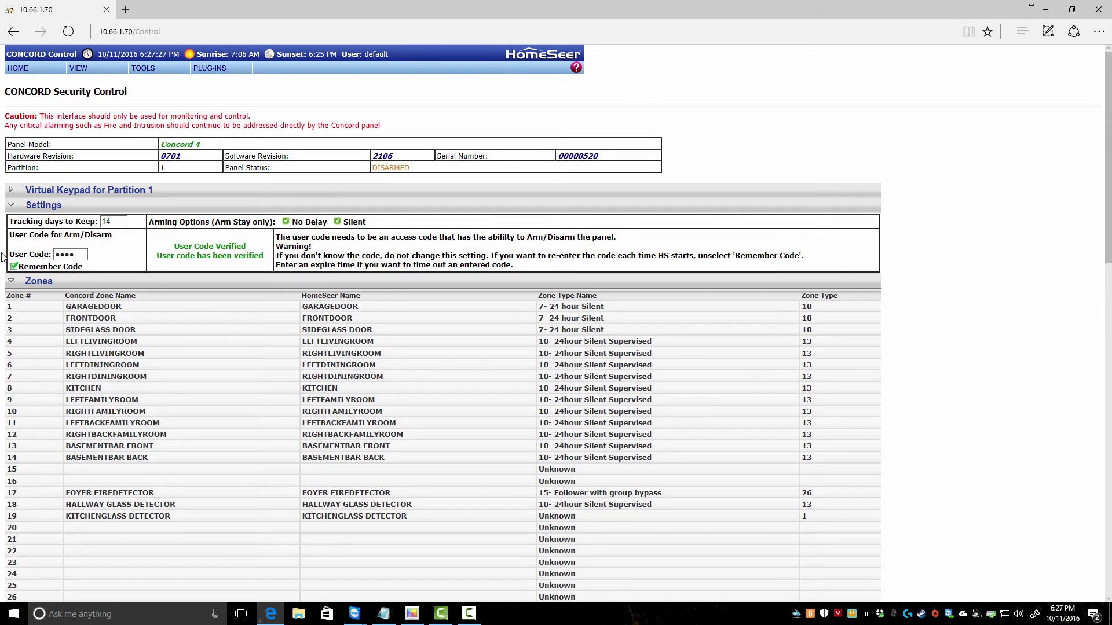
- Collapse the Zones section, view the users and their last access in the Users section, and collapse it
click(12, 282)
click(12, 296)
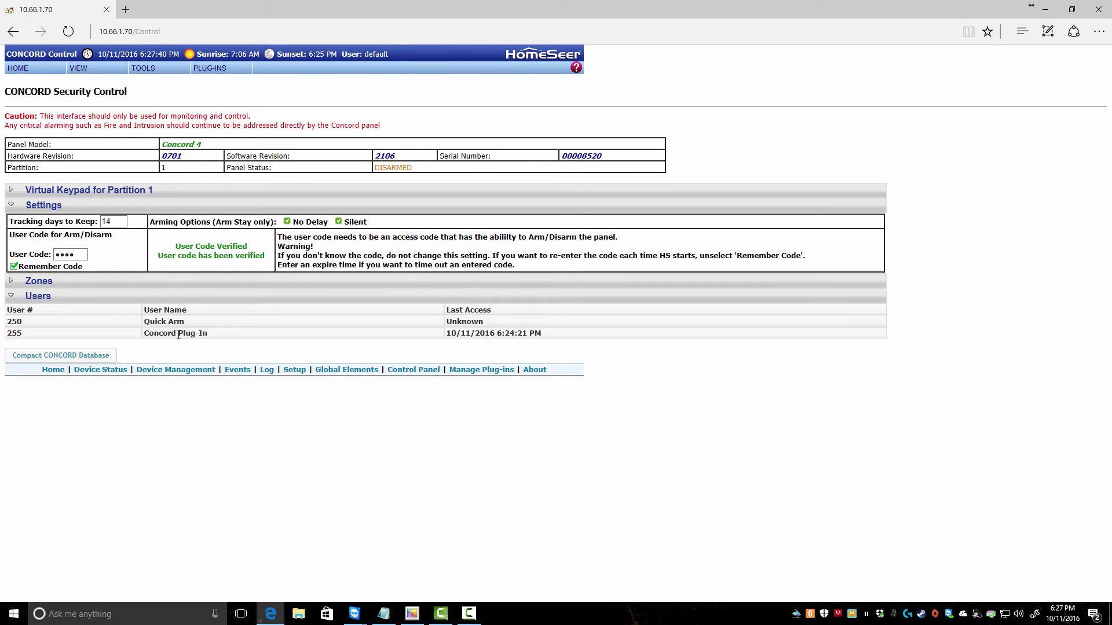
click(13, 297)
click(14, 298)
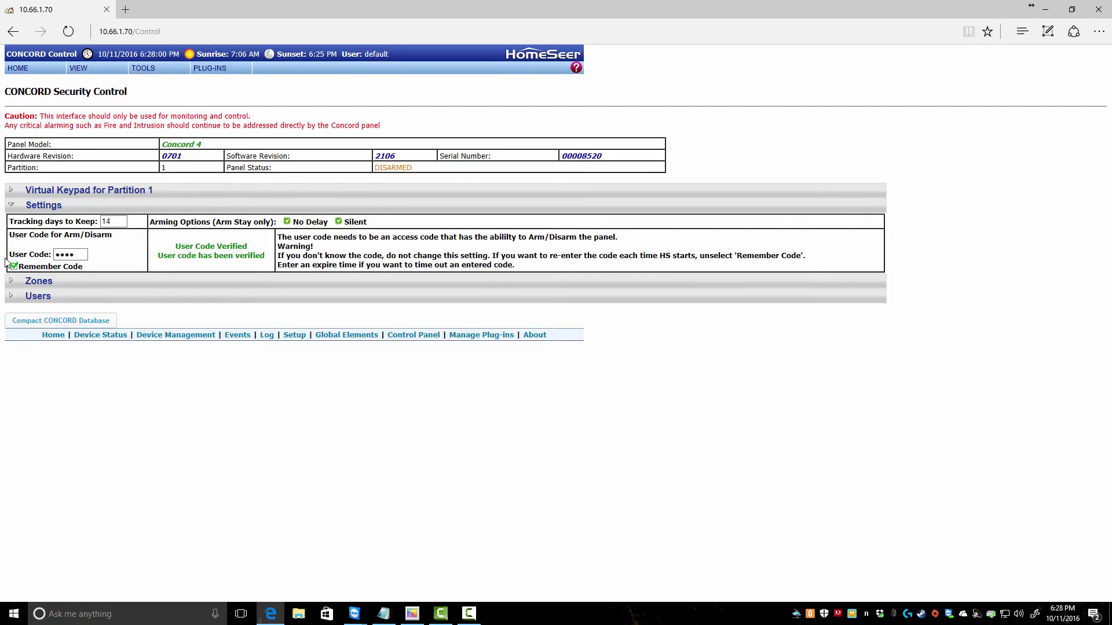
- Return to the device list and open the SIDEGLASS DOOR device's configuration
mouse_move(212, 70)
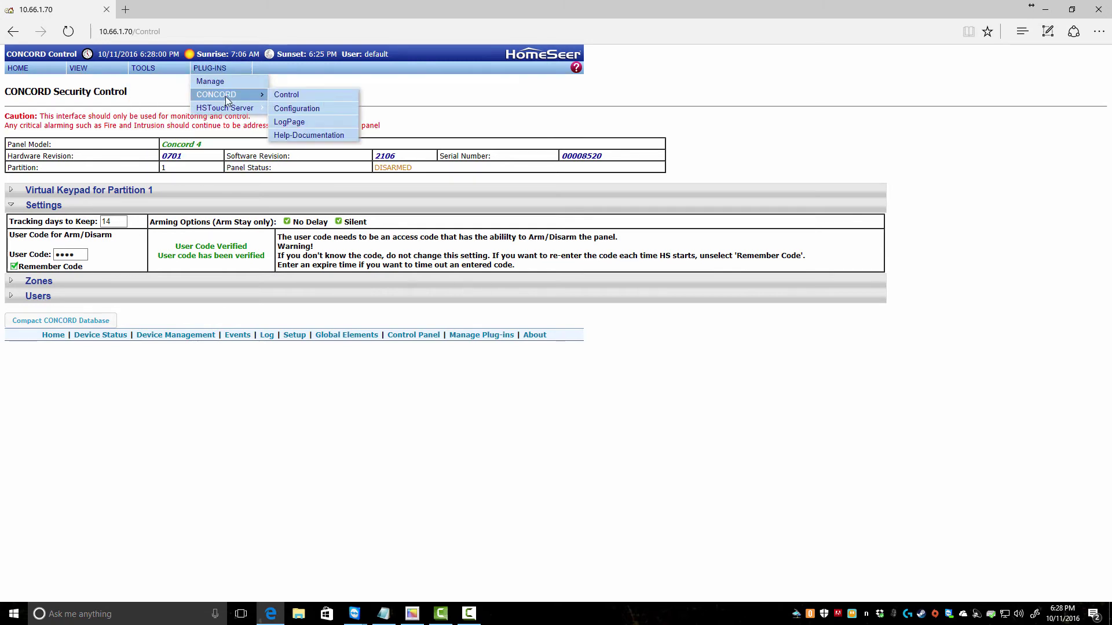
click(97, 82)
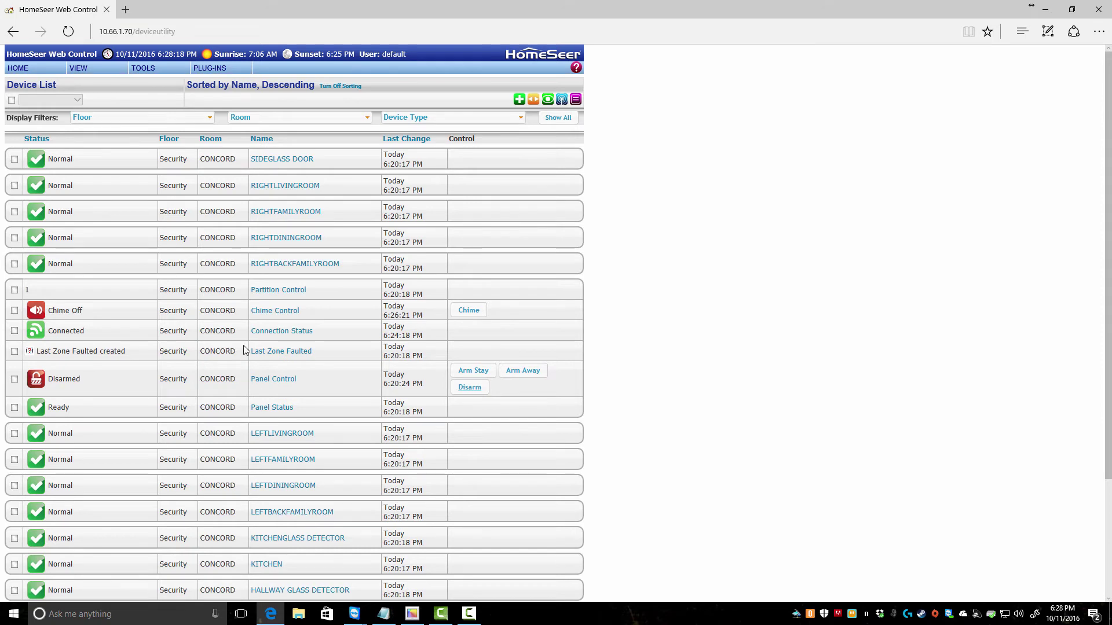
mouse_move(210, 72)
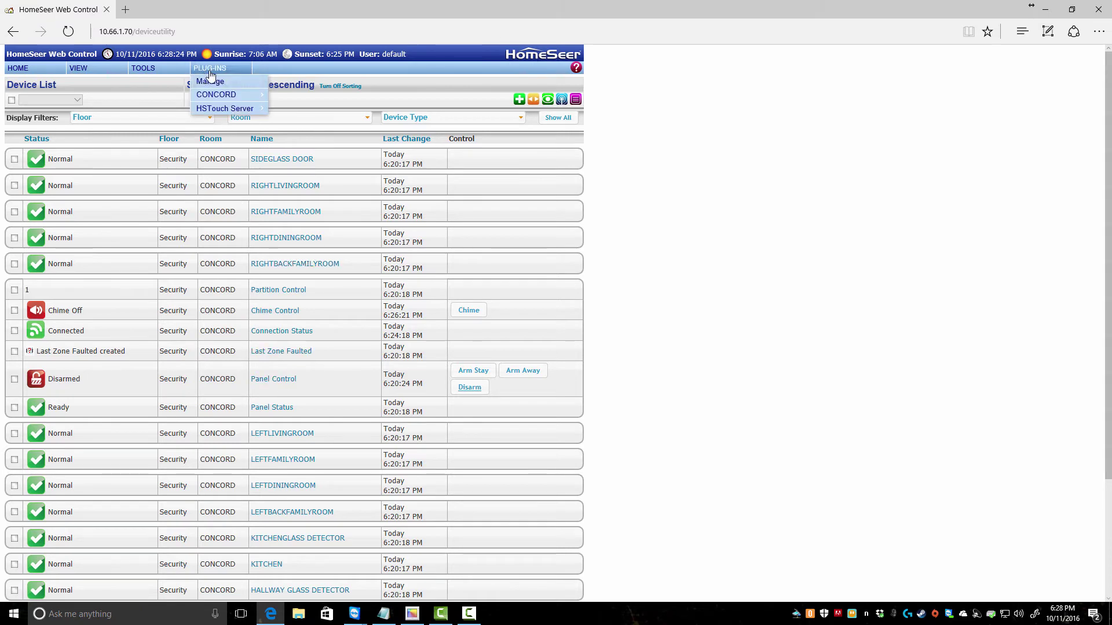
mouse_move(221, 95)
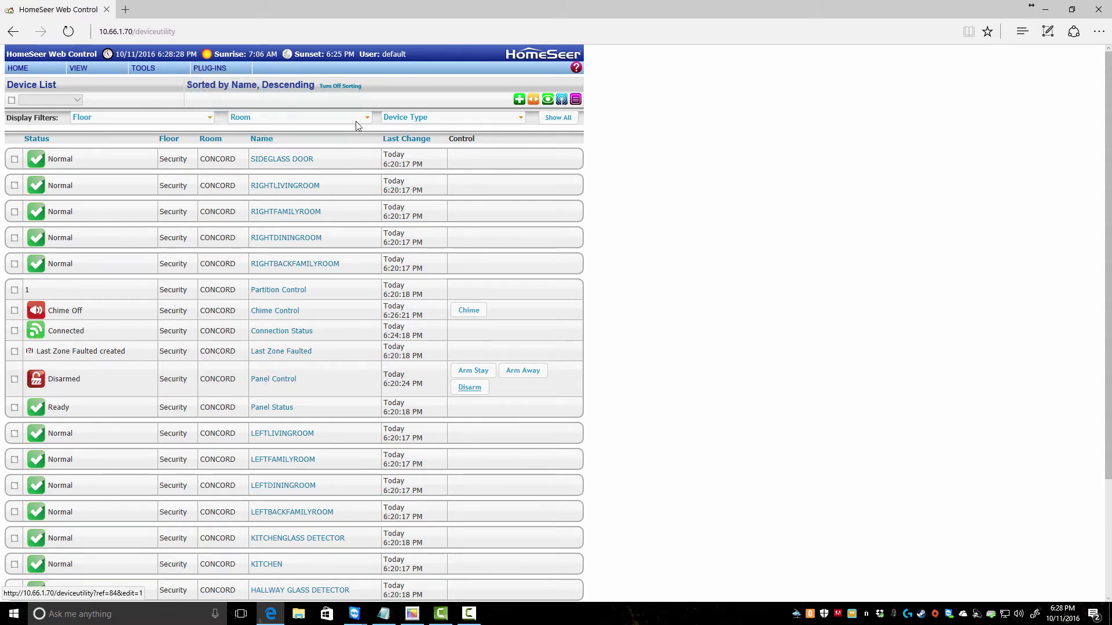
click(272, 161)
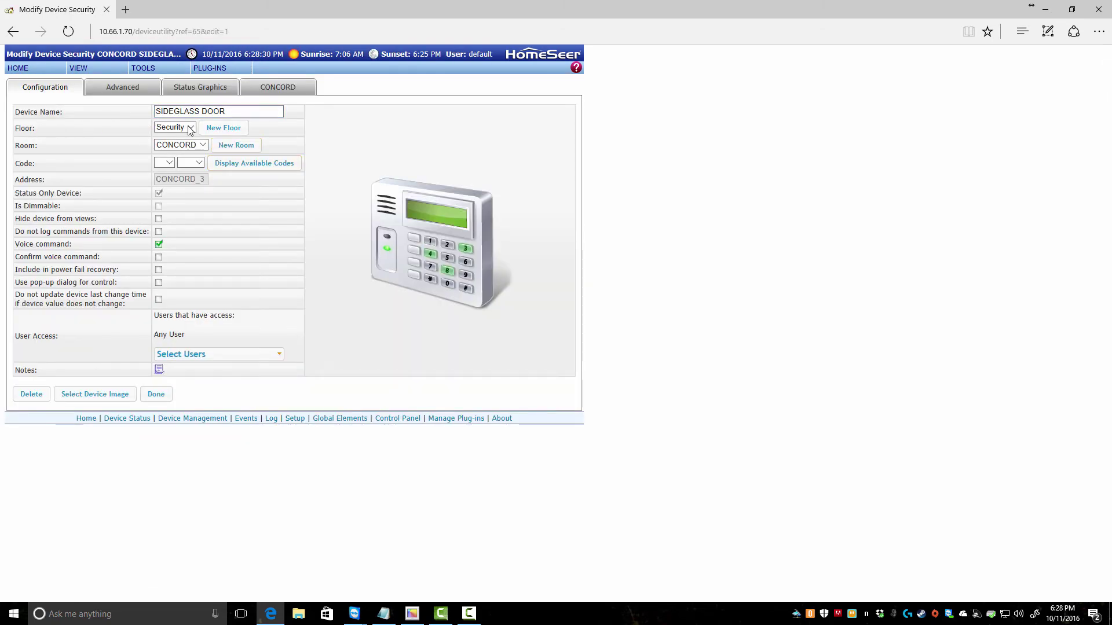
- Assign the SIDEGLASS DOOR device to a new floor named 1st
click(188, 127)
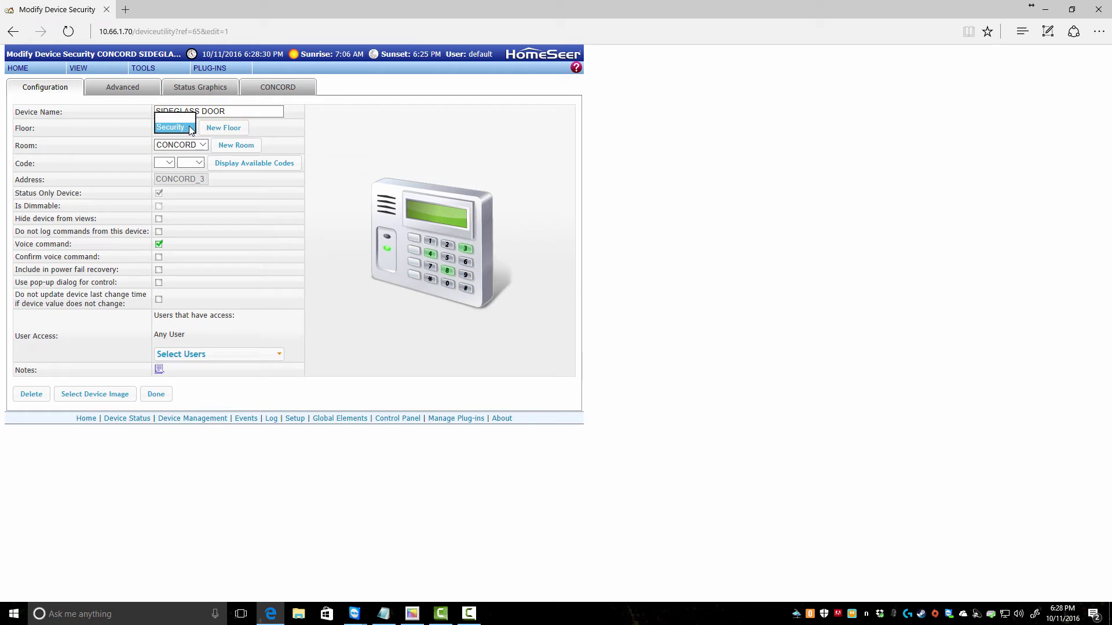
click(191, 128)
click(225, 128)
text(1s)
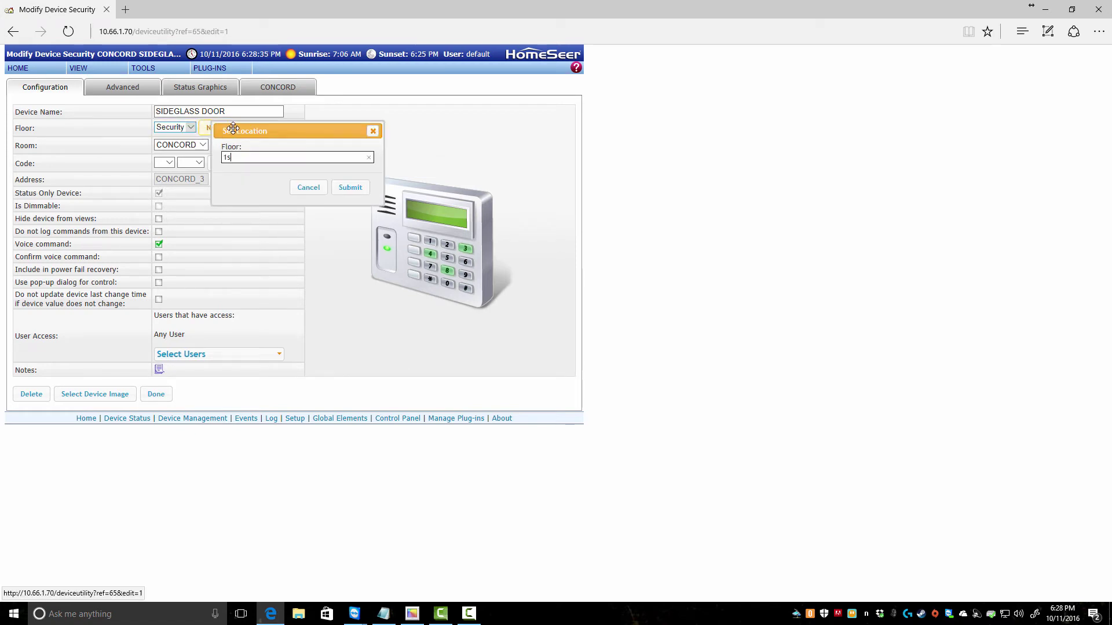
text(t)
click(350, 188)
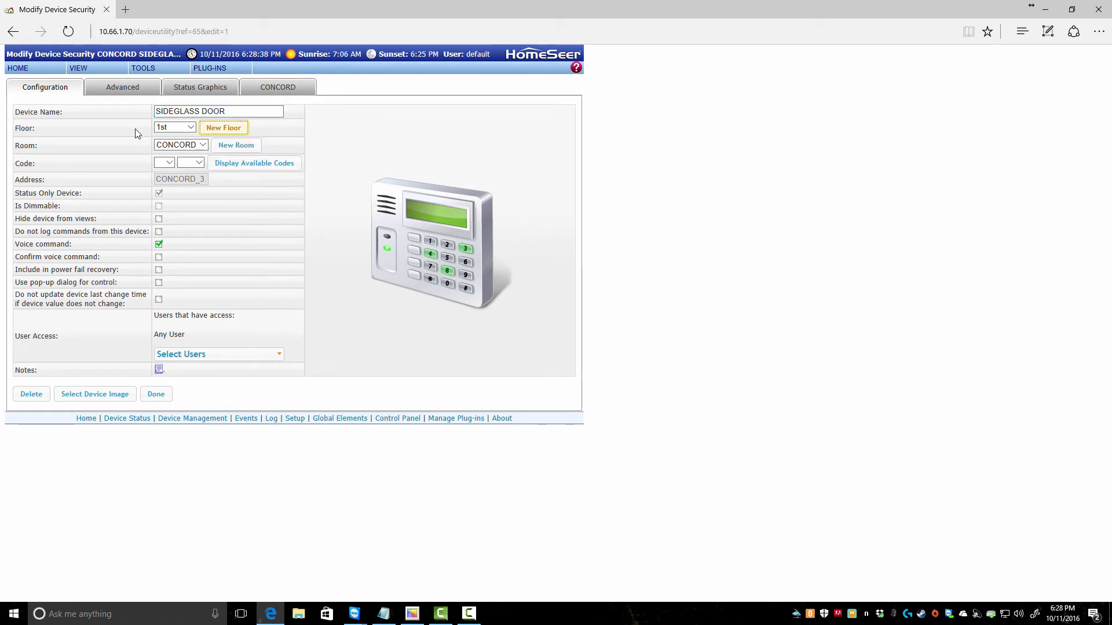
- Assign the SIDEGLASS DOOR device to a new room named Kitchen
click(239, 146)
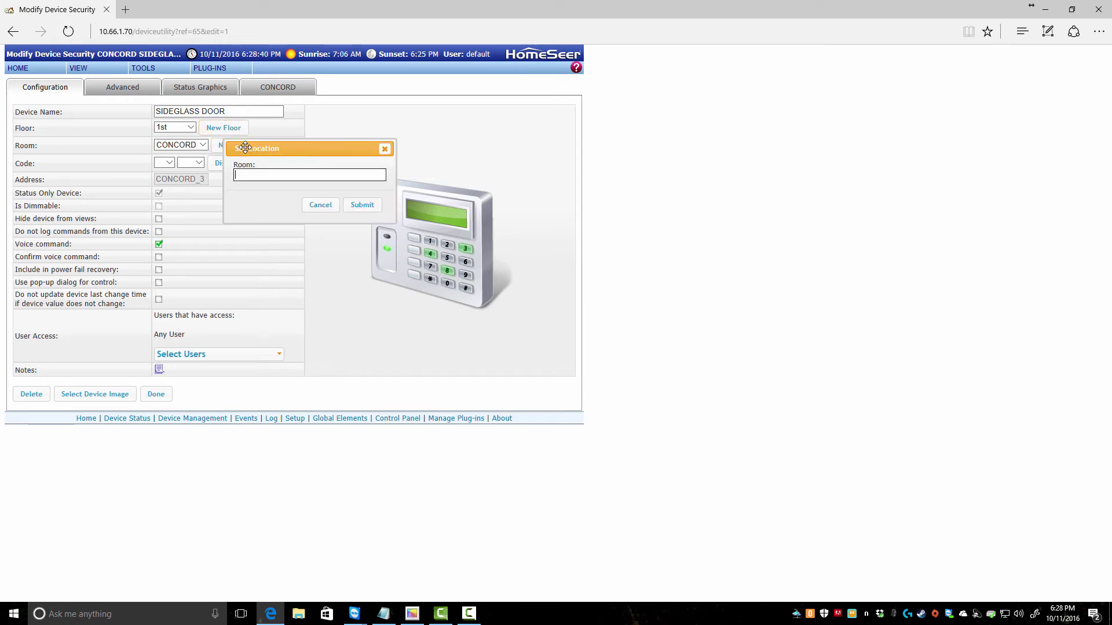
text(Kitchen)
click(361, 206)
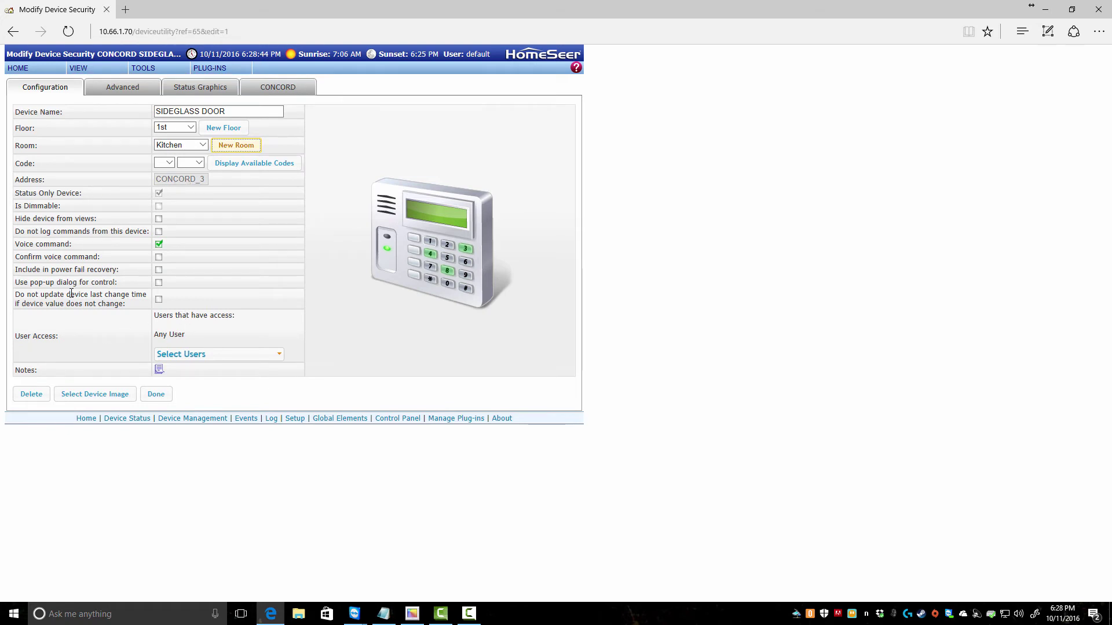
- Review the SIDEGLASS DOOR device's Concord zone details and history, and return to the device list
click(278, 88)
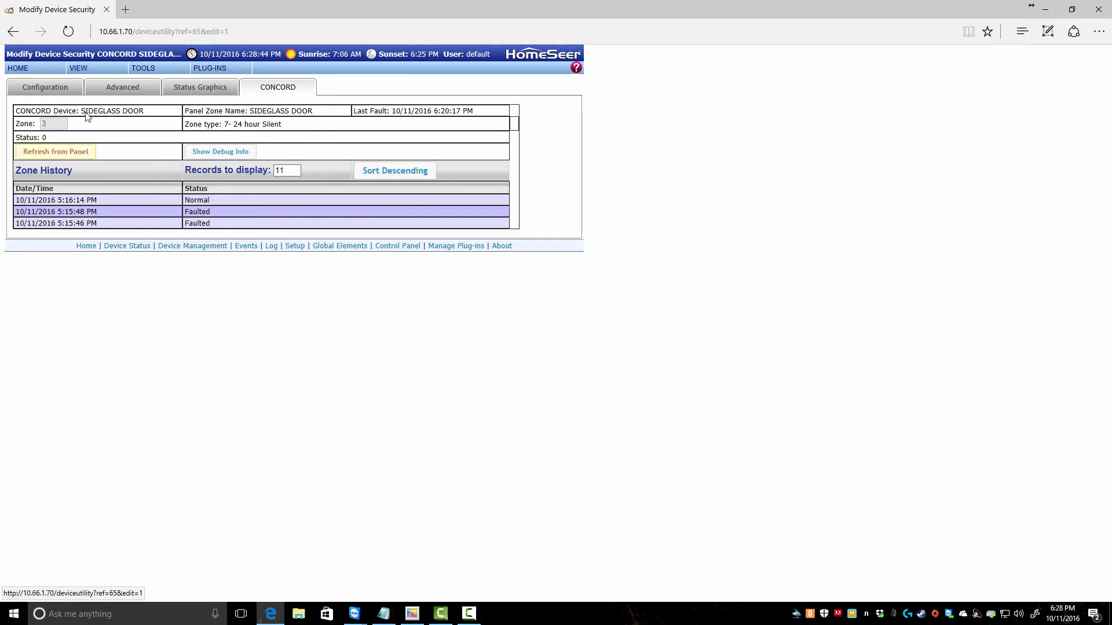
click(46, 88)
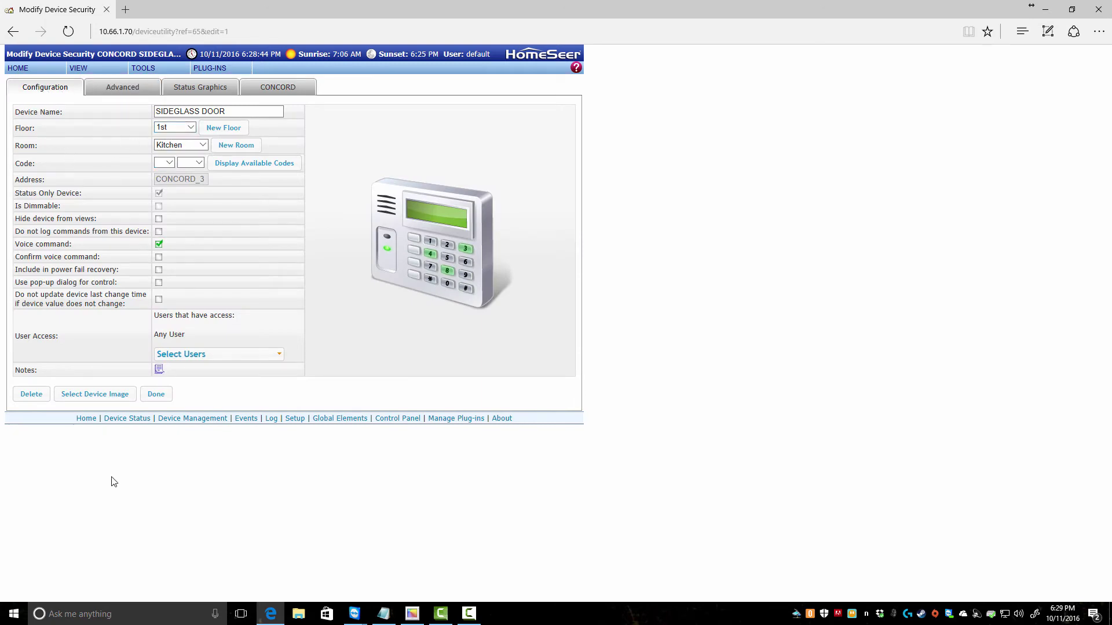
click(157, 394)
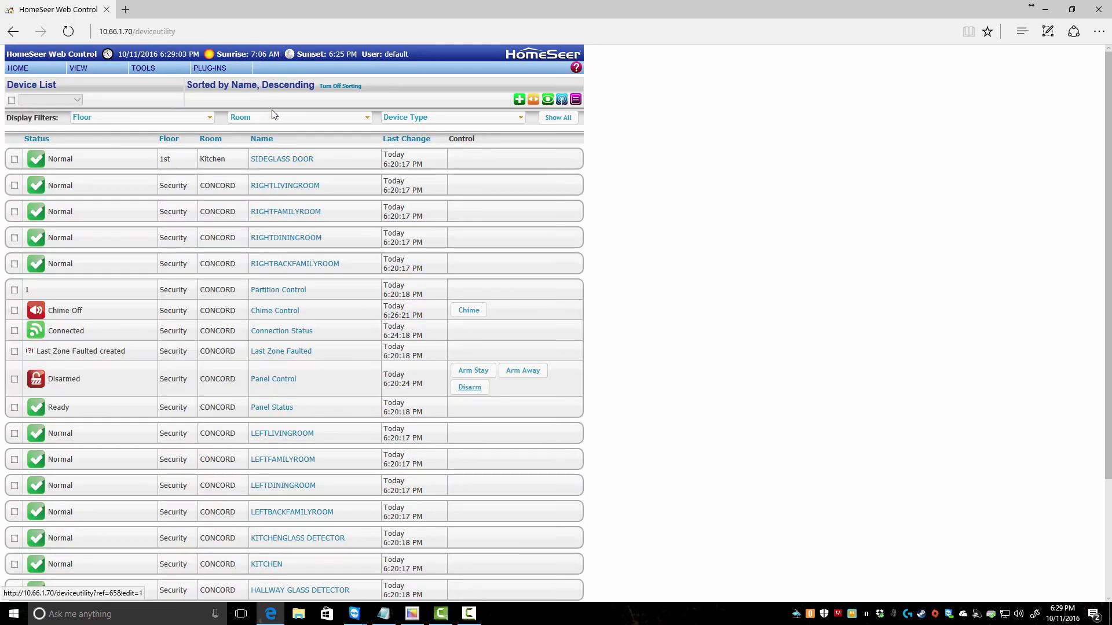
- Rename the SIDEGLASS DOOR device as Sliding Glass Door and finish editing it
click(279, 159)
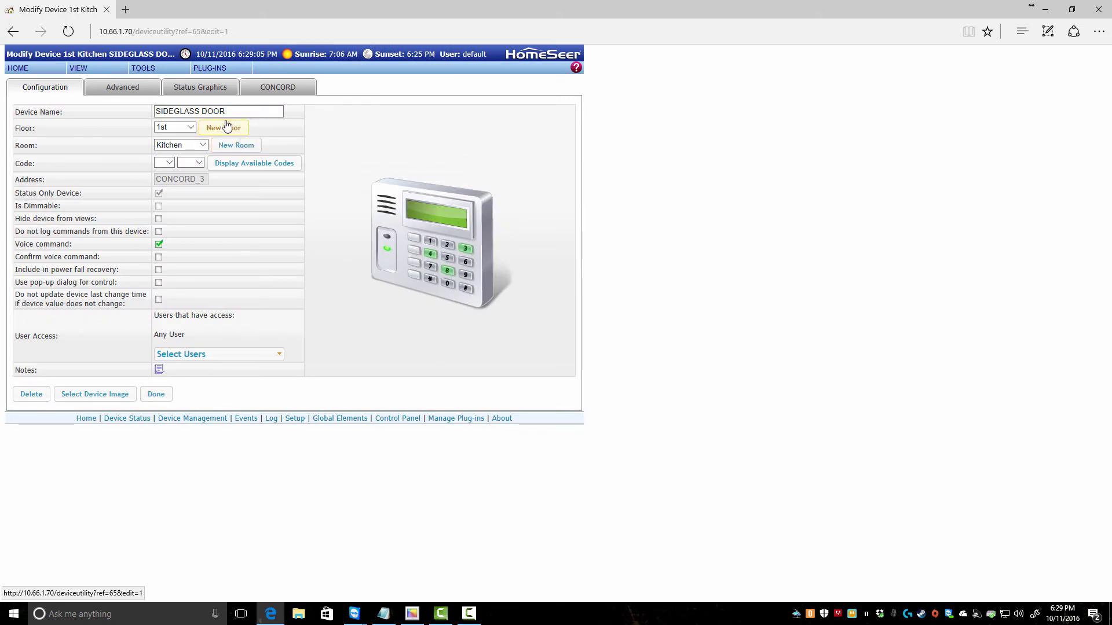
click(223, 111)
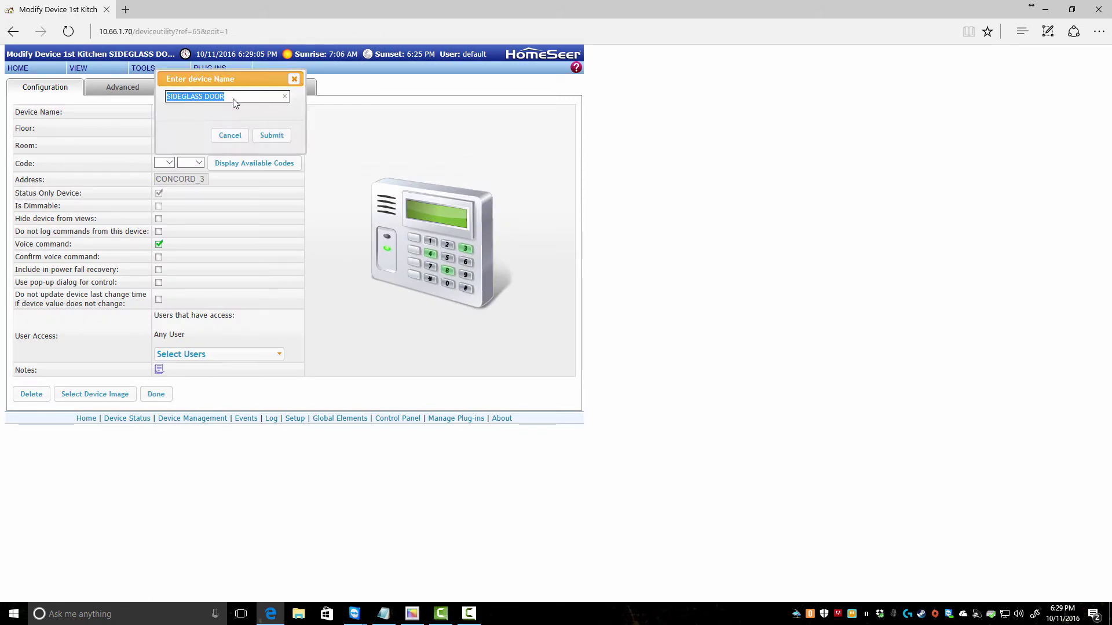
text(Sliding Glass Door)
click(268, 137)
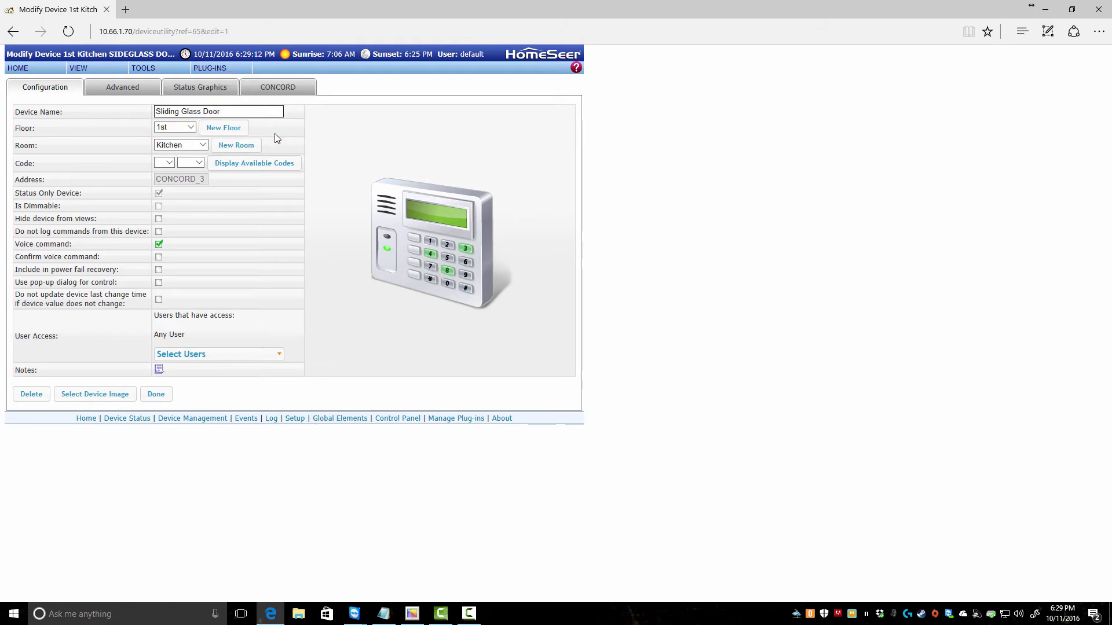
click(155, 393)
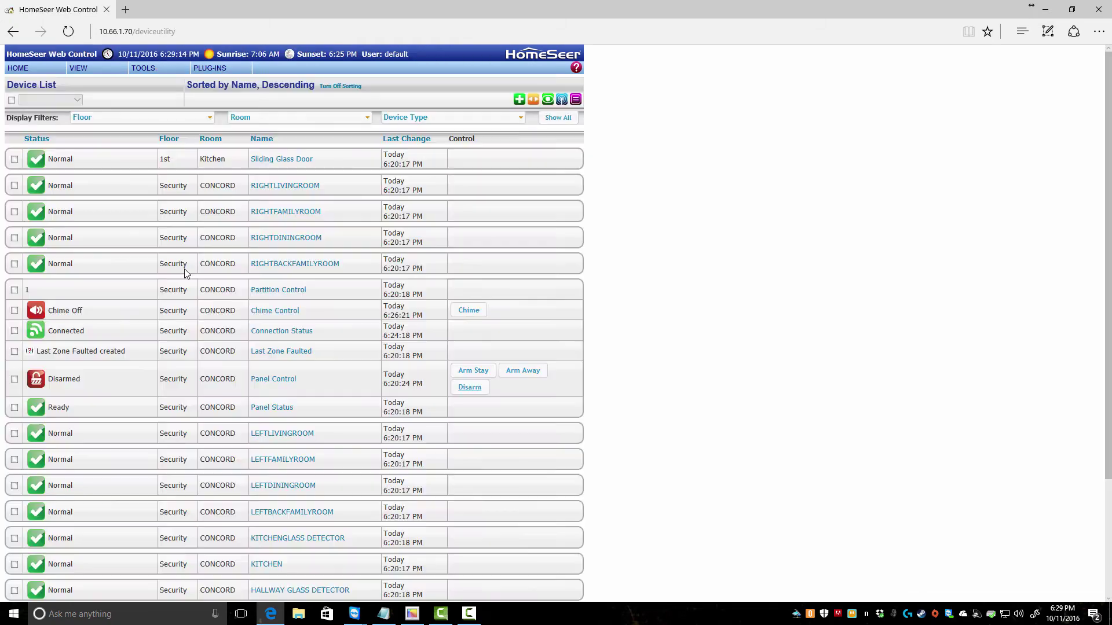
- Rename the RIGHTLIVINGROOM device as Right Living Room Window
click(281, 189)
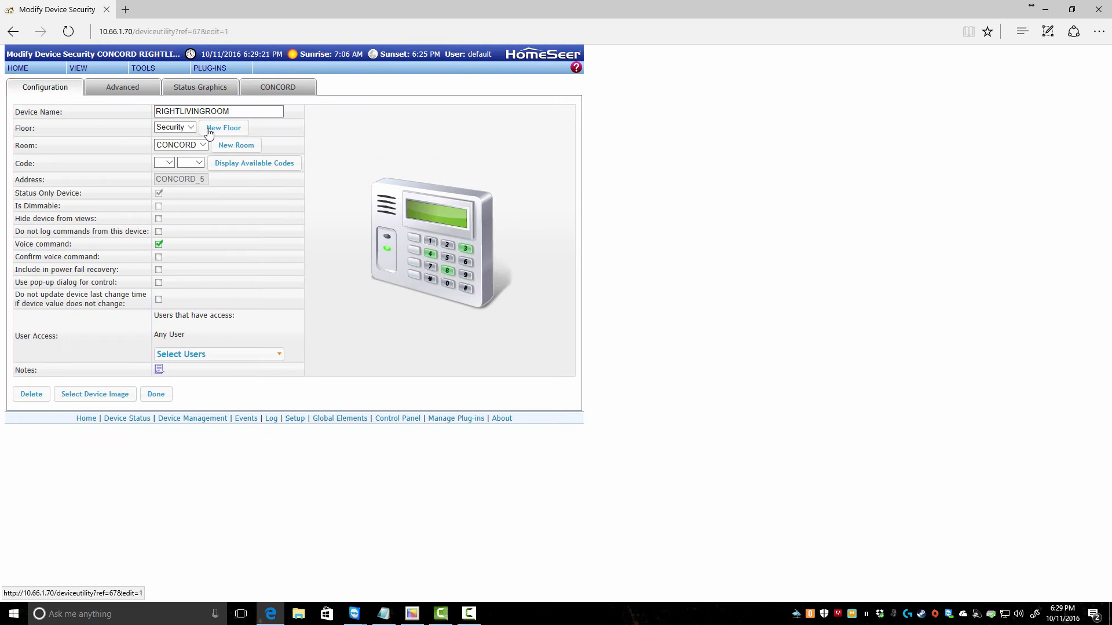
click(239, 111)
text(Right Livin)
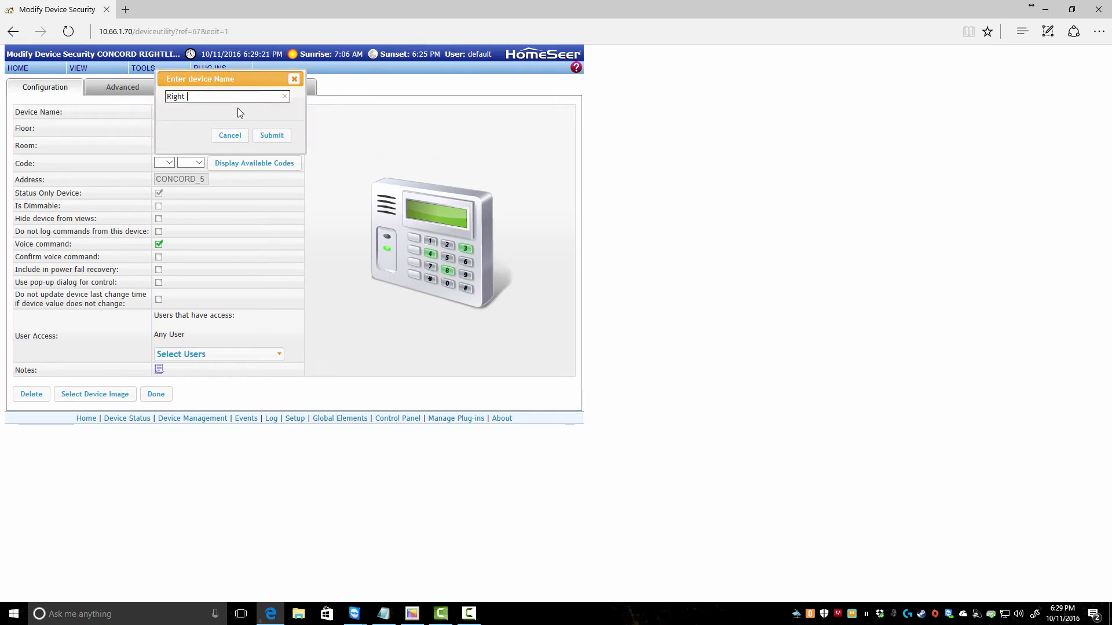
key(BackSpace)
key(BackSpace)
key(BackSpace)
text(ing Room Window)
click(271, 135)
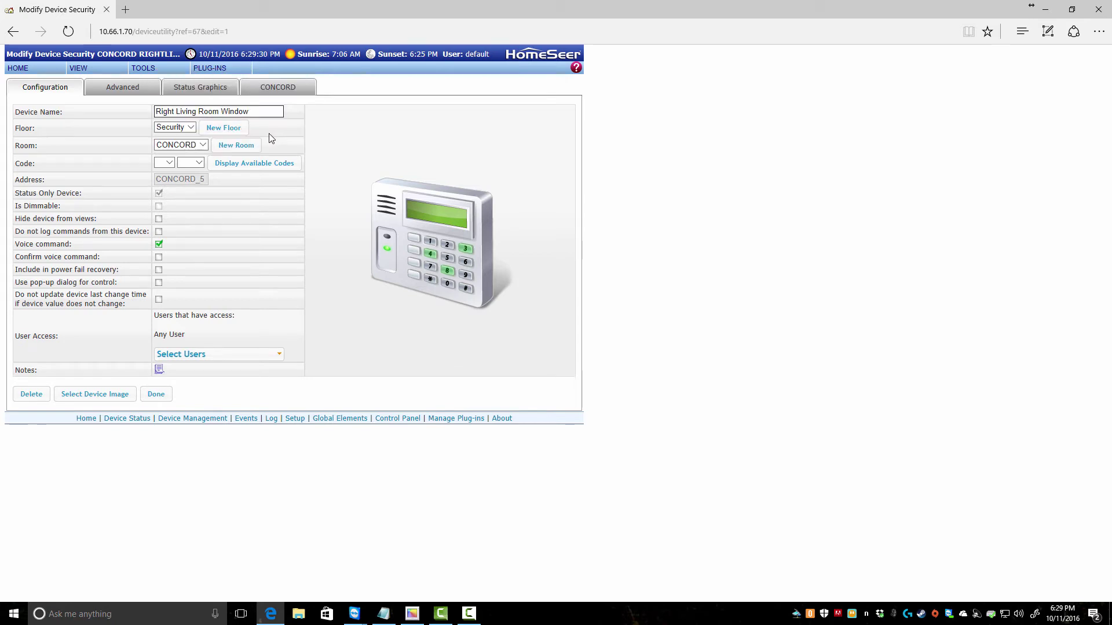
- Assign the Right Living Room Window device to floor 1st and a new room named Living Room, and finish editing it
click(190, 127)
click(174, 120)
click(203, 145)
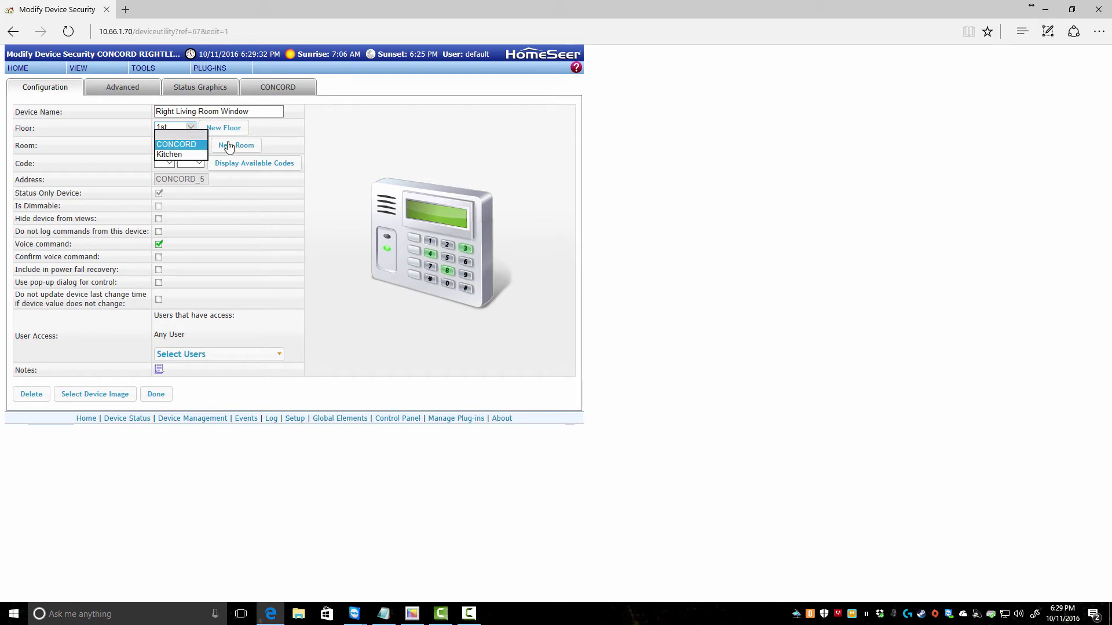
click(229, 146)
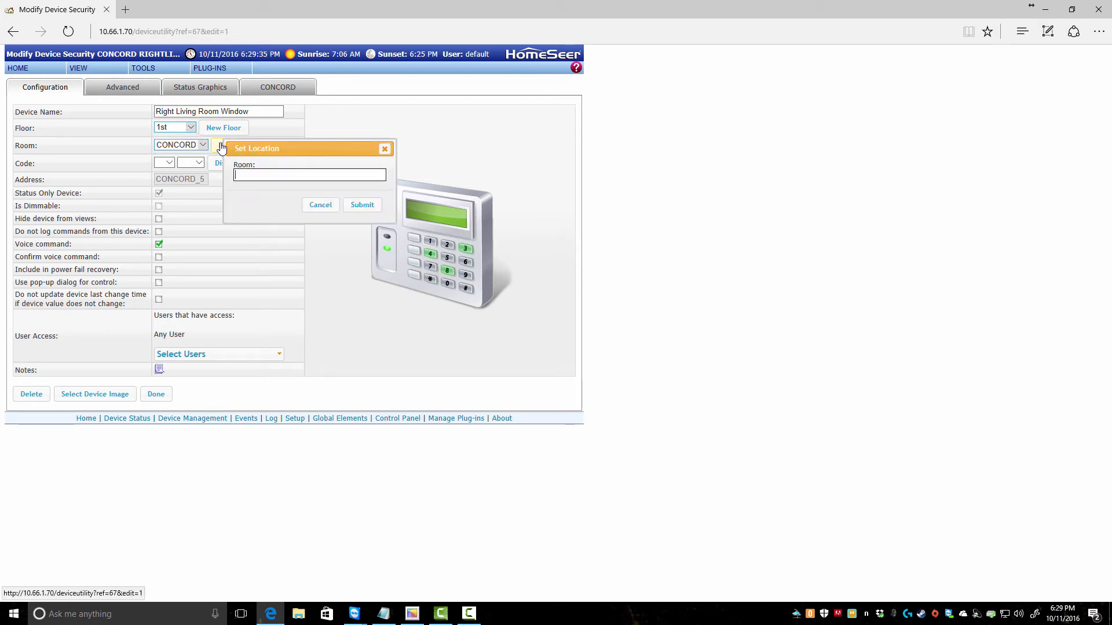
text(Living Room)
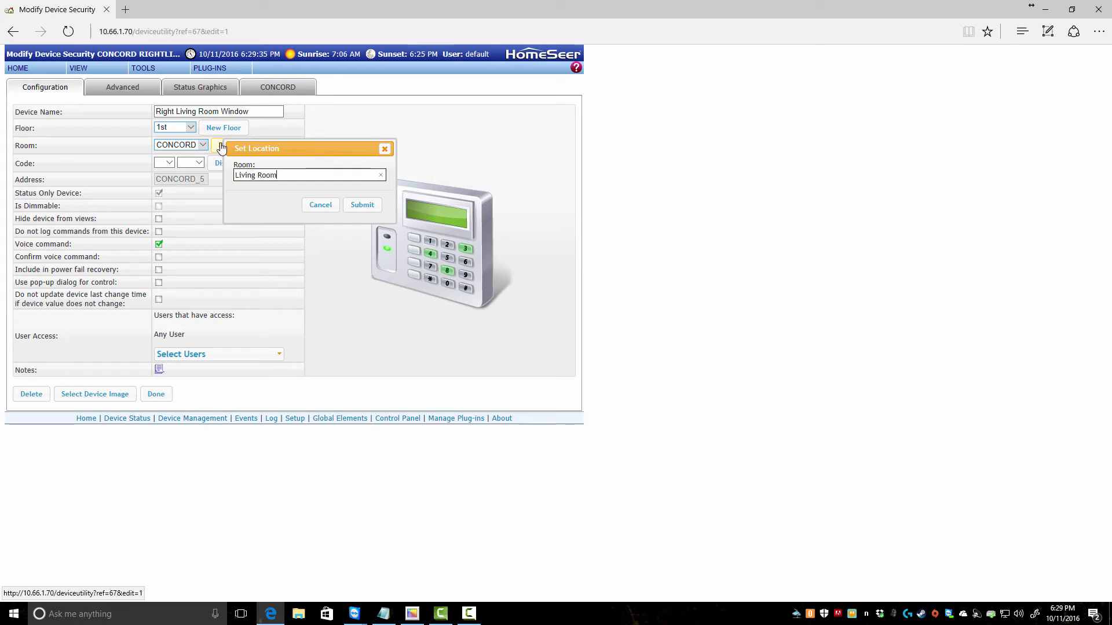
click(361, 205)
click(156, 393)
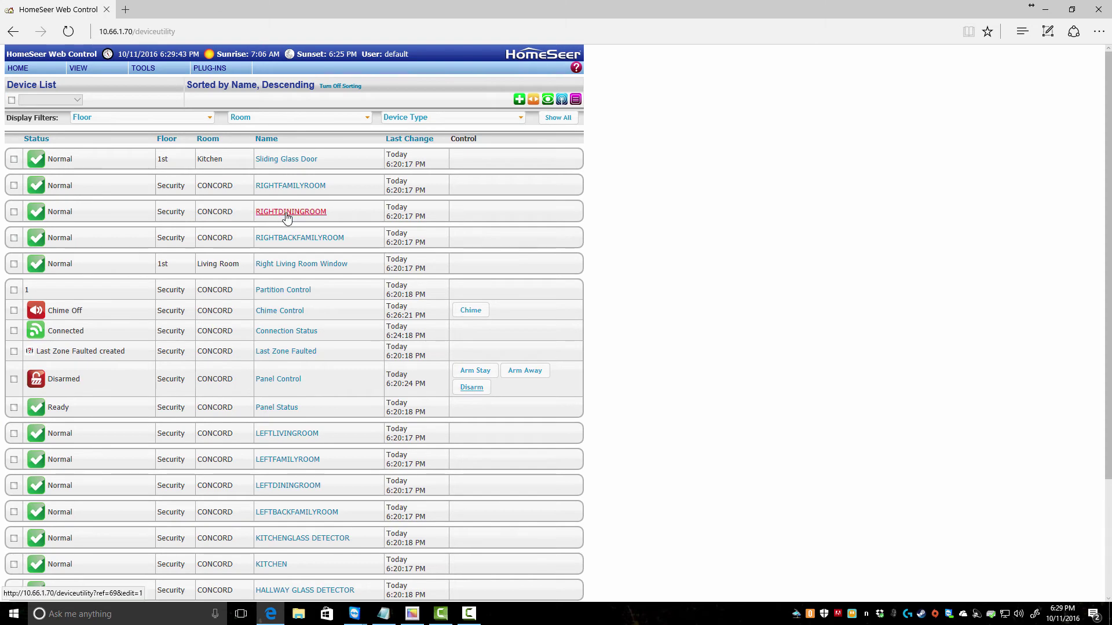
- Rename the RIGHTDININGROOM device as Right Dining Room Window
click(286, 216)
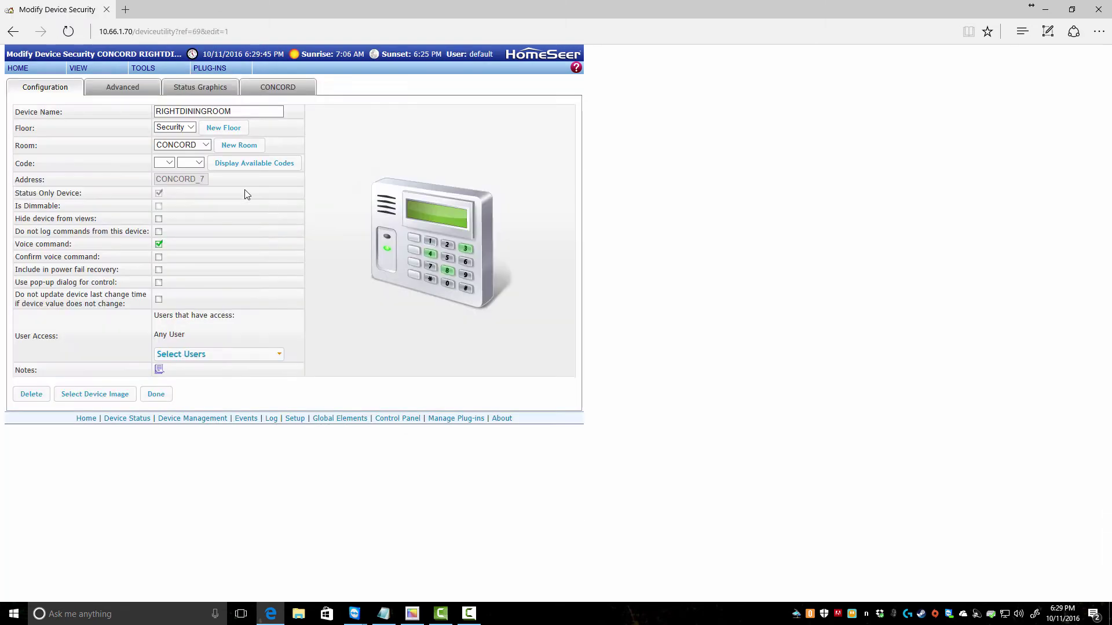
click(200, 112)
text(Right )
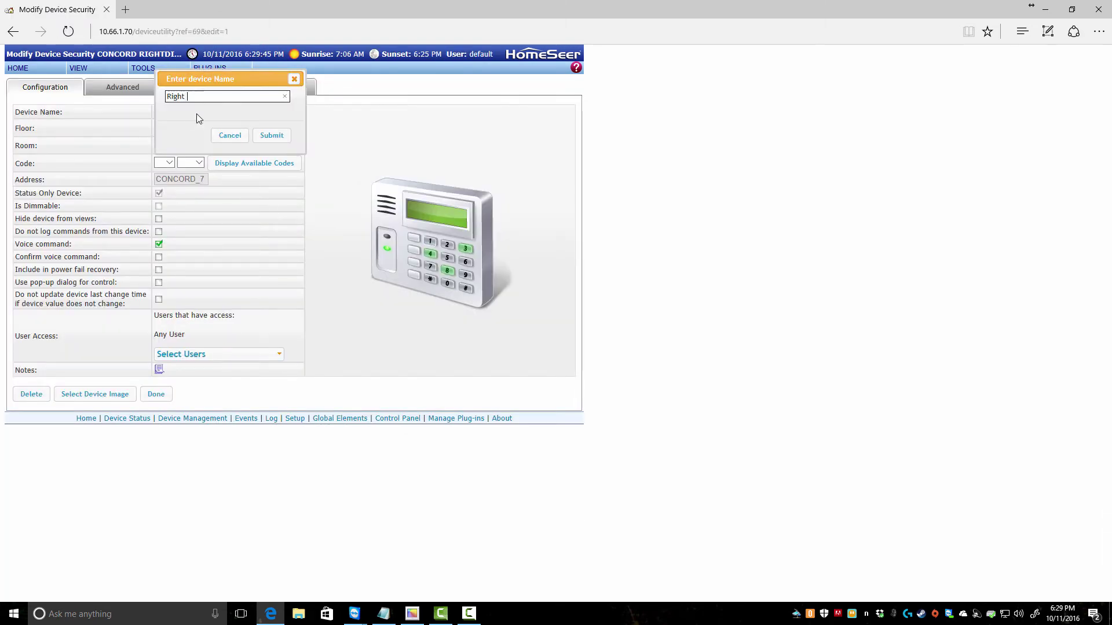
text(Dining Room Window)
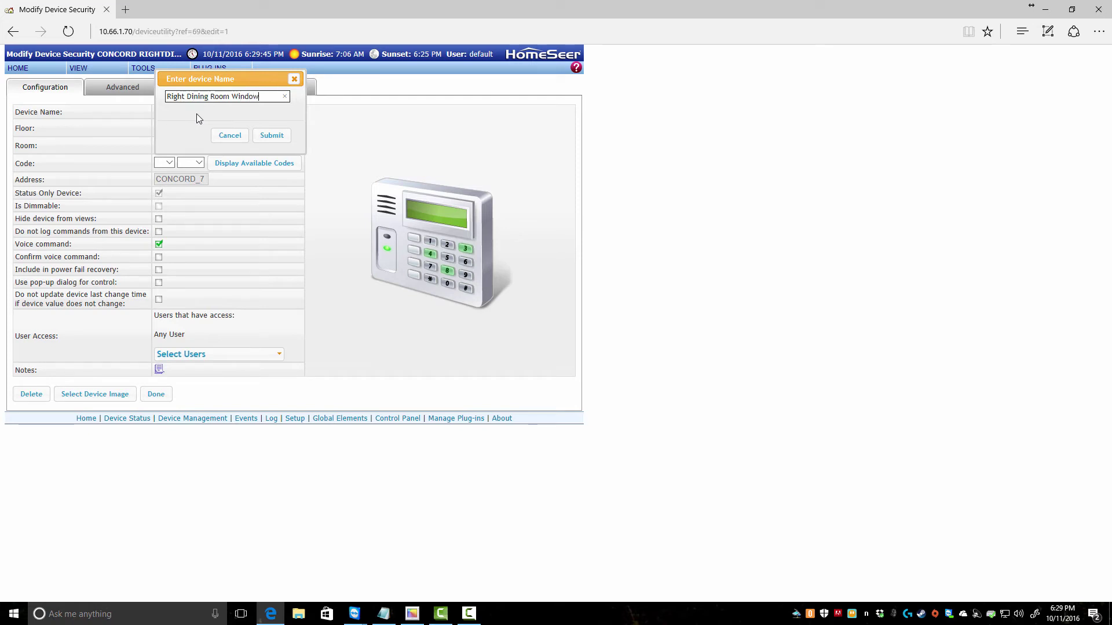
click(271, 135)
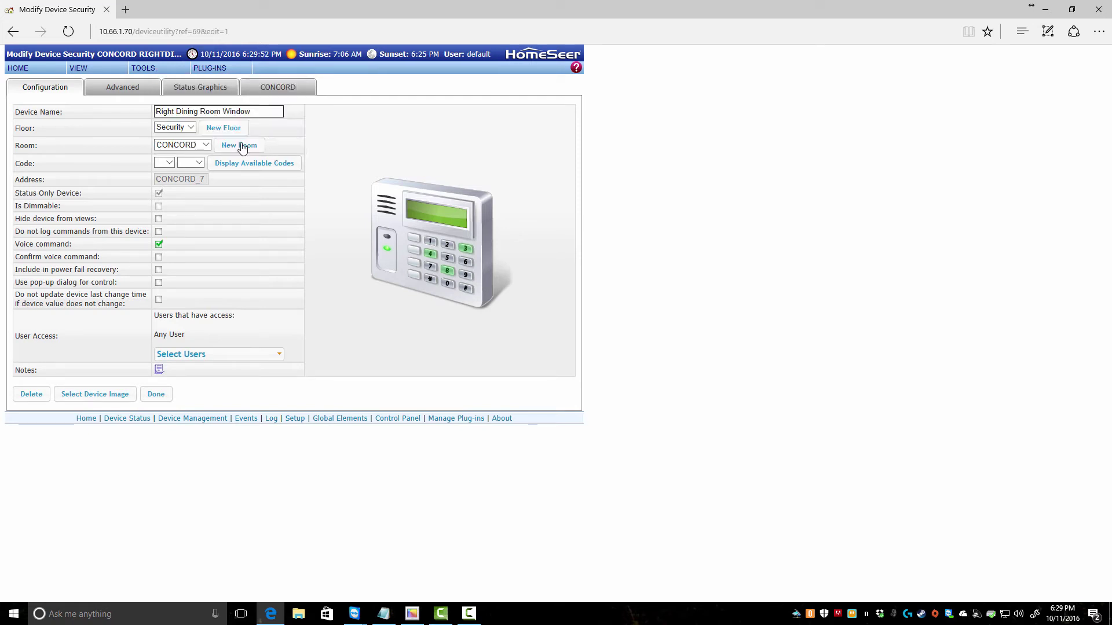
- Assign the Right Dining Room Window device to floor 1st and a new room named Dining Room, and finish editing it
click(184, 128)
click(162, 117)
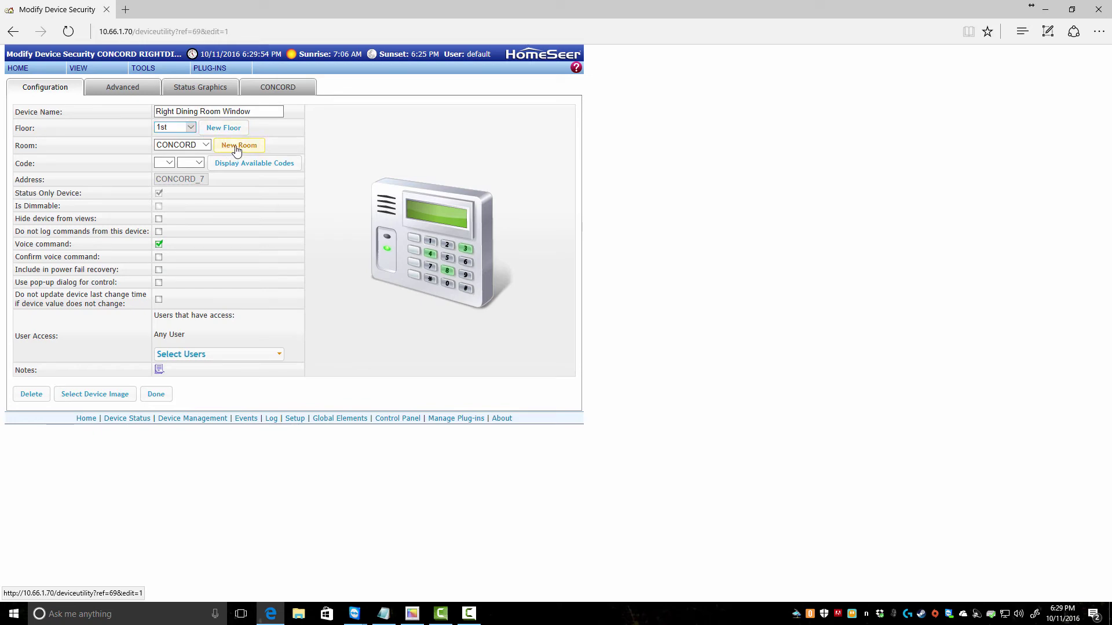
click(233, 145)
text(Dining Room)
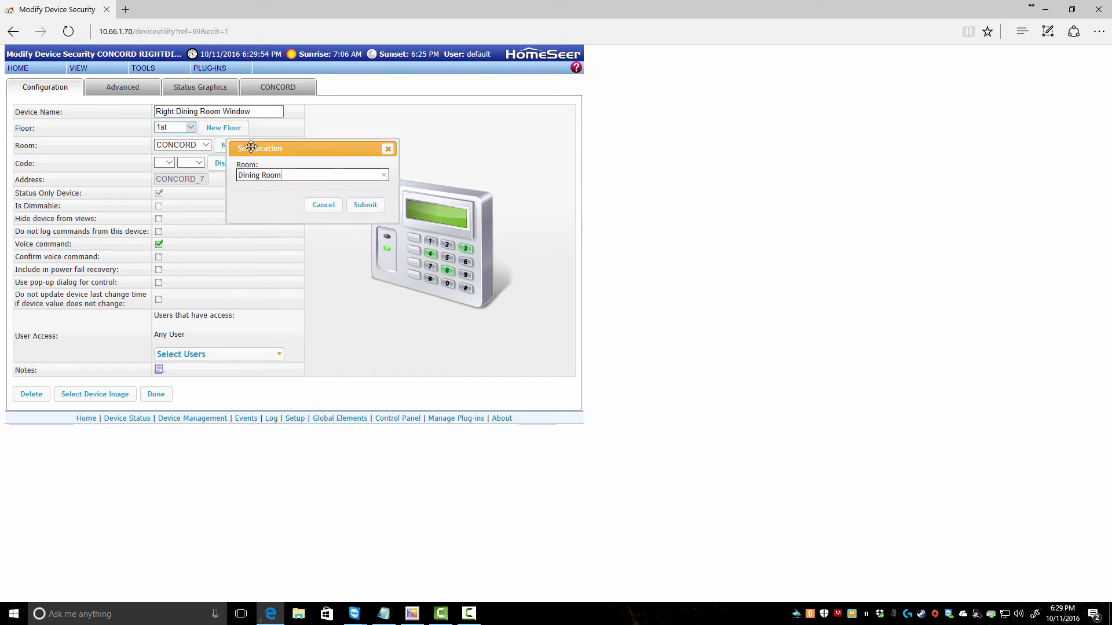
click(365, 205)
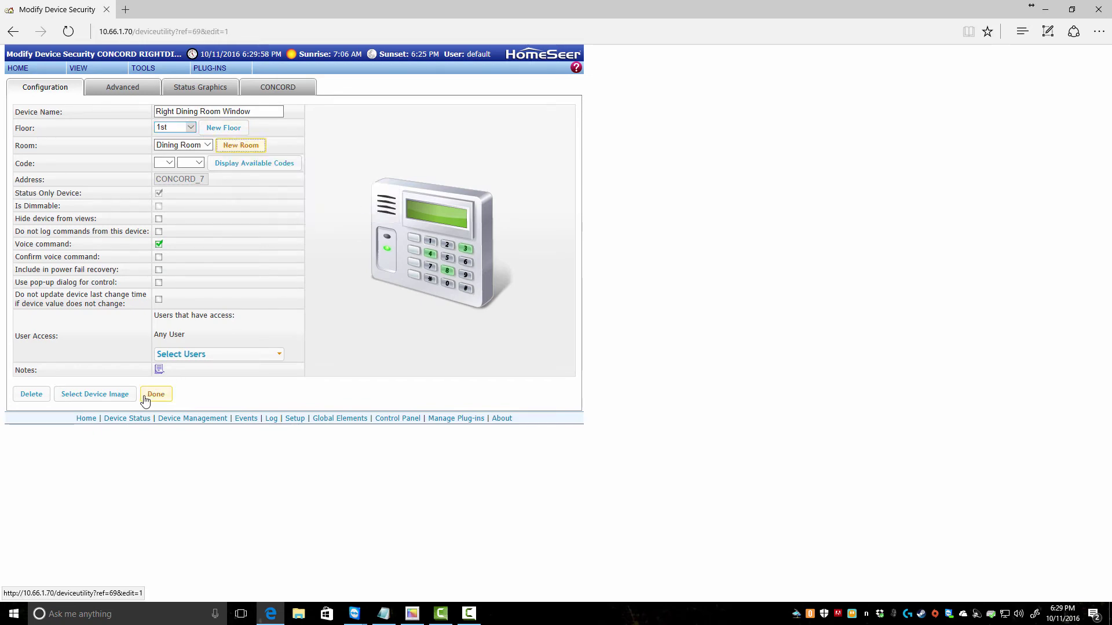
click(155, 394)
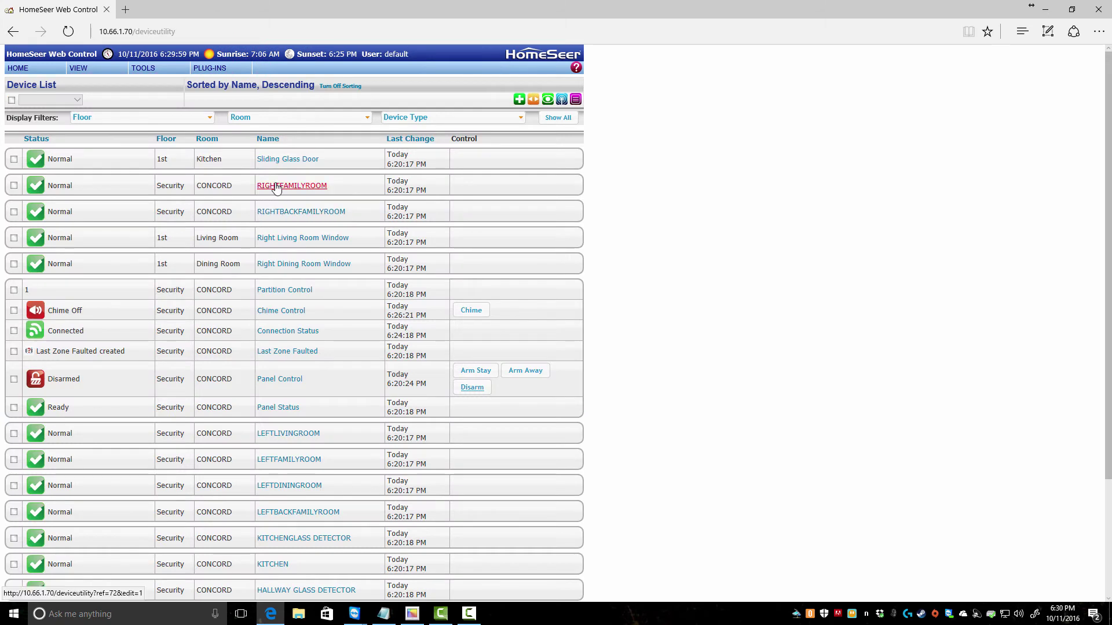
- Rename the RIGHTFAMILYROOM device as Right Family Room Window
click(272, 186)
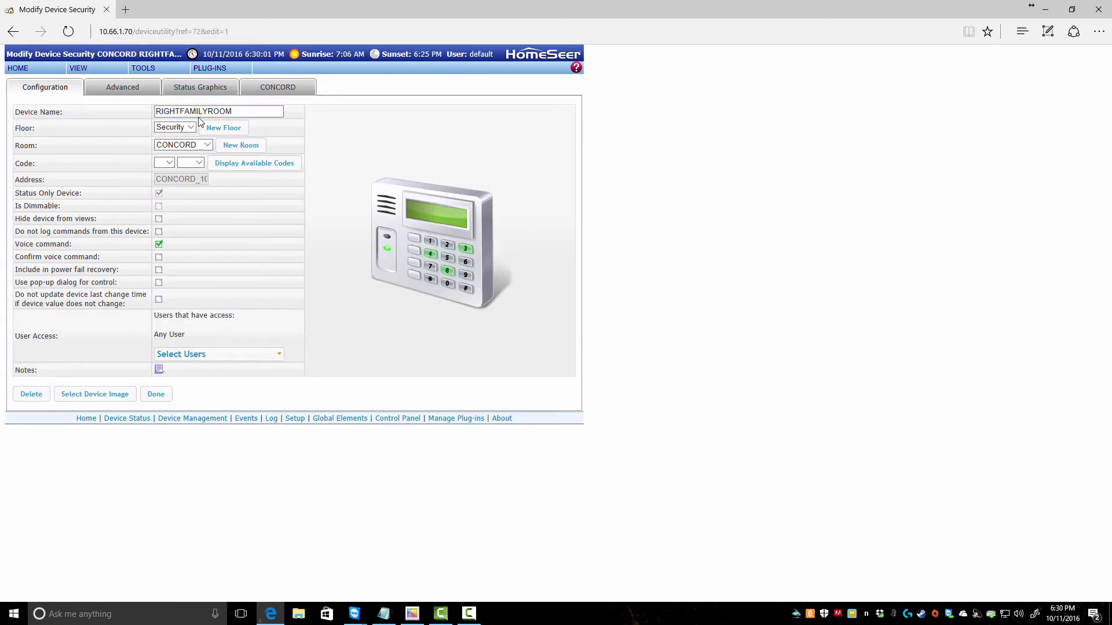
click(202, 115)
text(Right Famil)
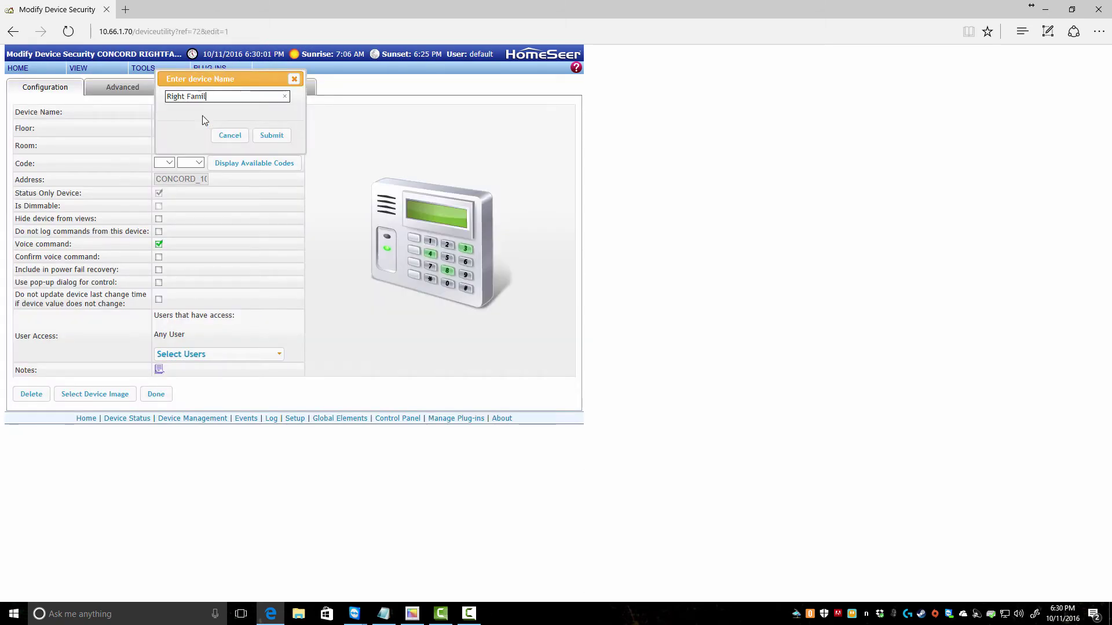
text(y Room Window)
click(272, 137)
- Assign the Right Family Room Window device to floor 1st and a new room named Family Room, and finish editing it
click(188, 128)
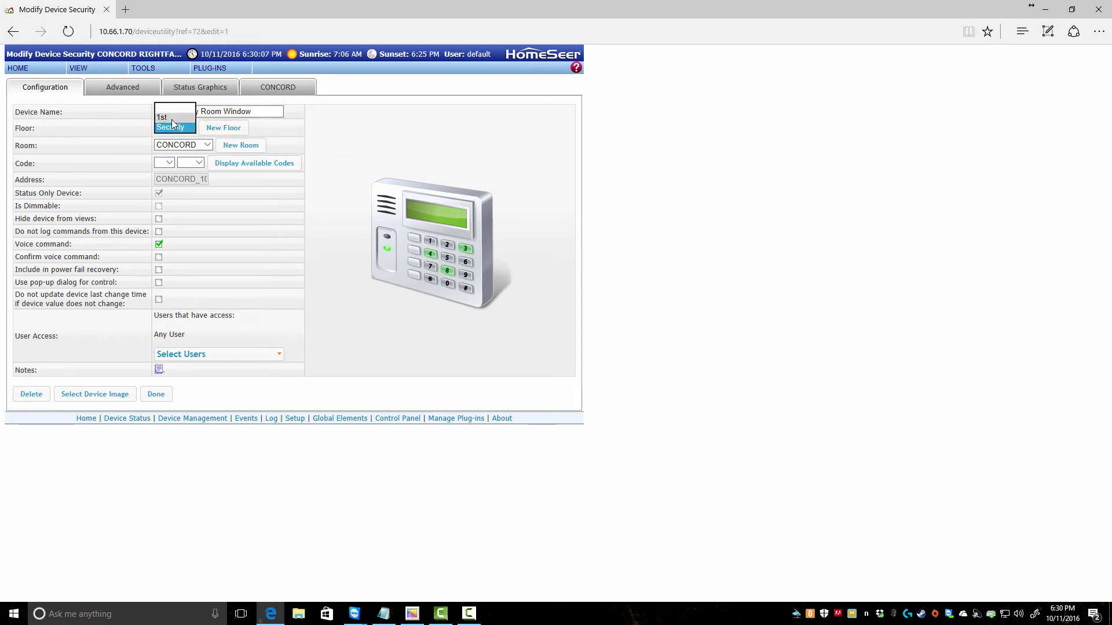
click(171, 119)
click(204, 145)
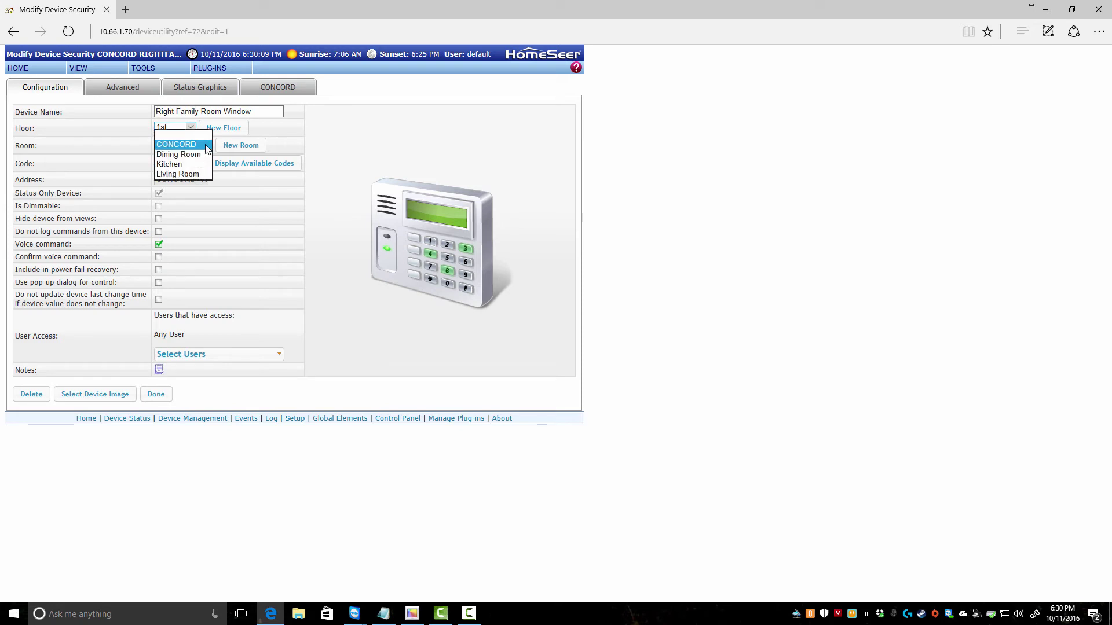
click(237, 149)
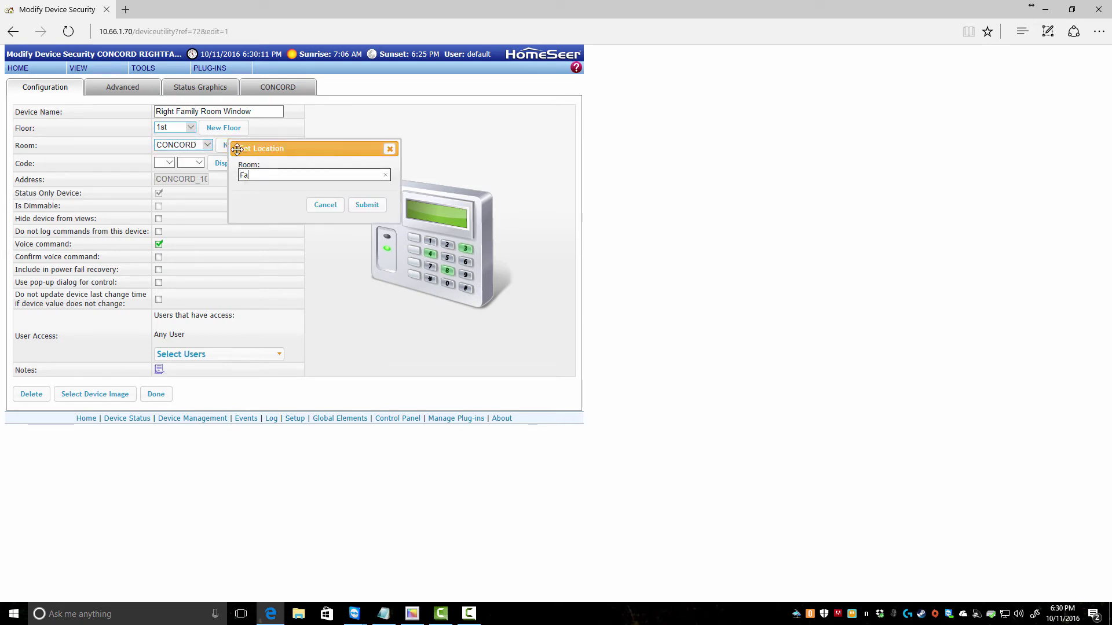
text(Family Room)
click(367, 205)
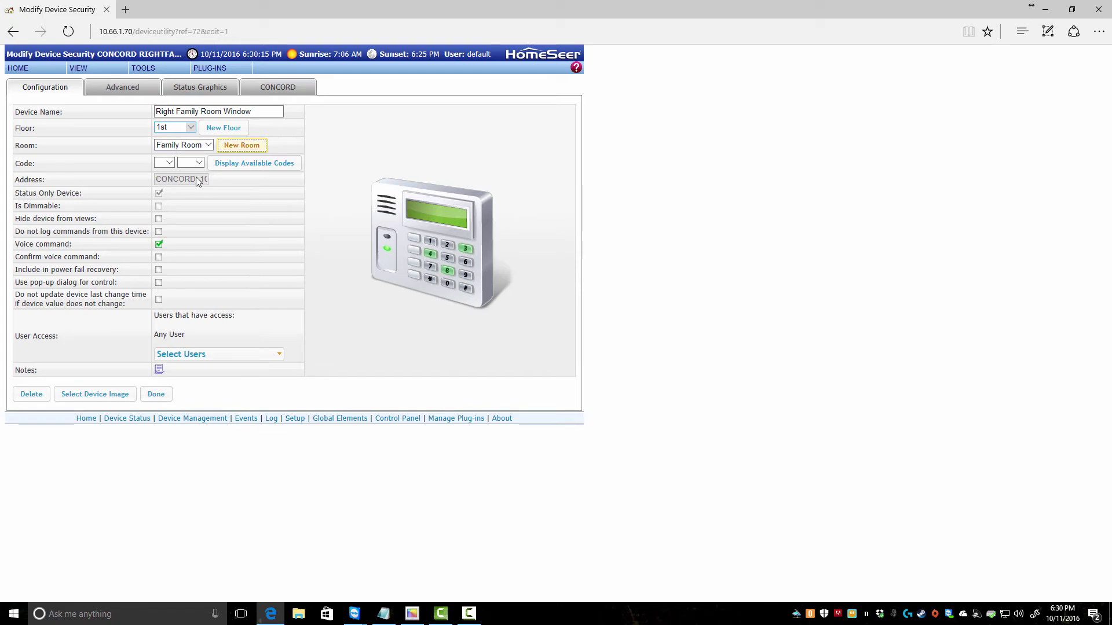
click(157, 394)
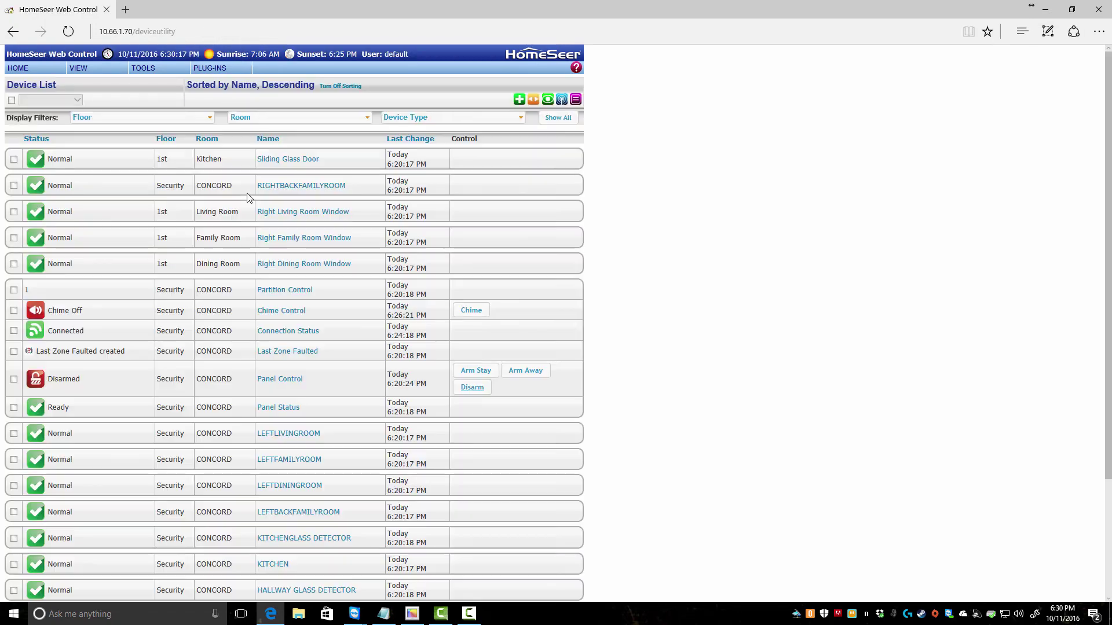
- Rename the RIGHTBACKFAMILYROOM device as Right Back Family Room Window
click(282, 187)
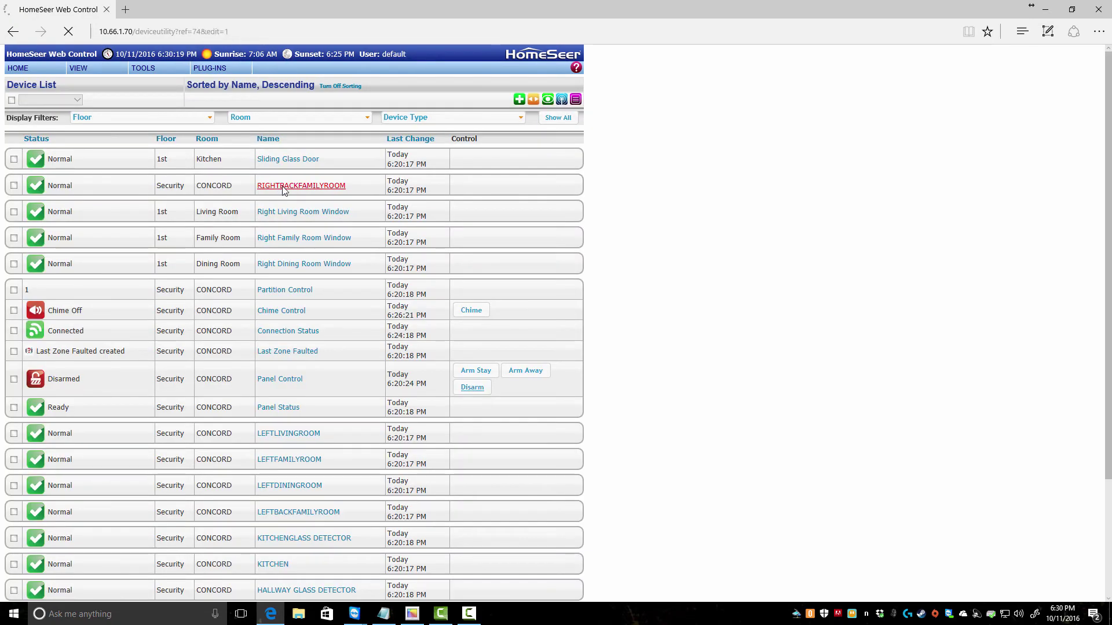
click(215, 113)
text(Right Back Fami)
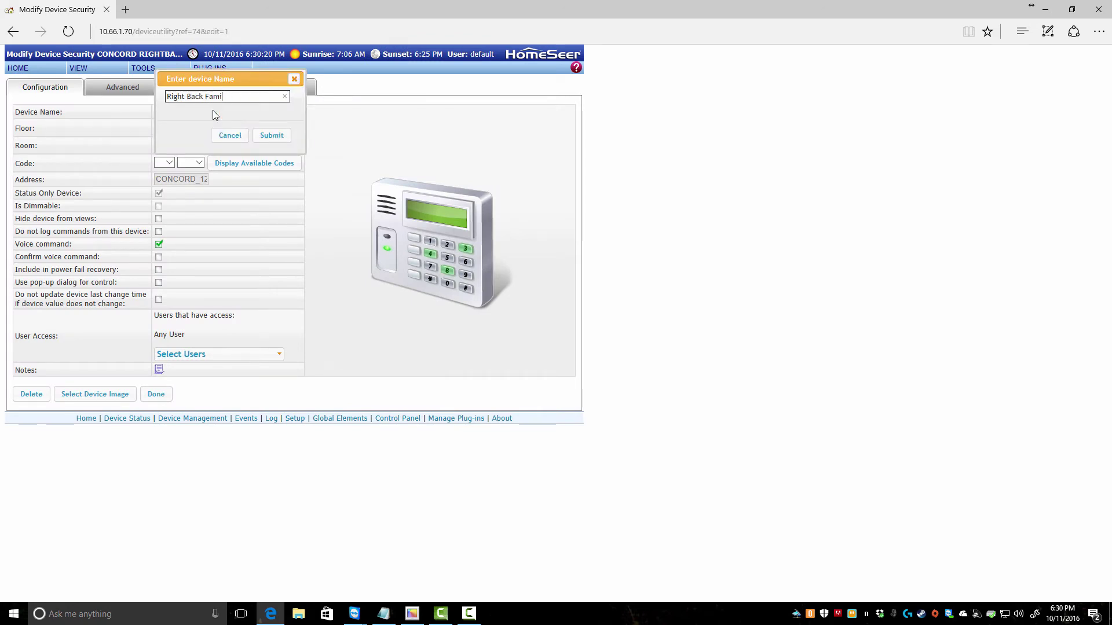
text(ly Room Window)
click(268, 137)
- Assign the Right Back Family Room Window device to floor 1st and room Family Room, and finish editing it
click(171, 127)
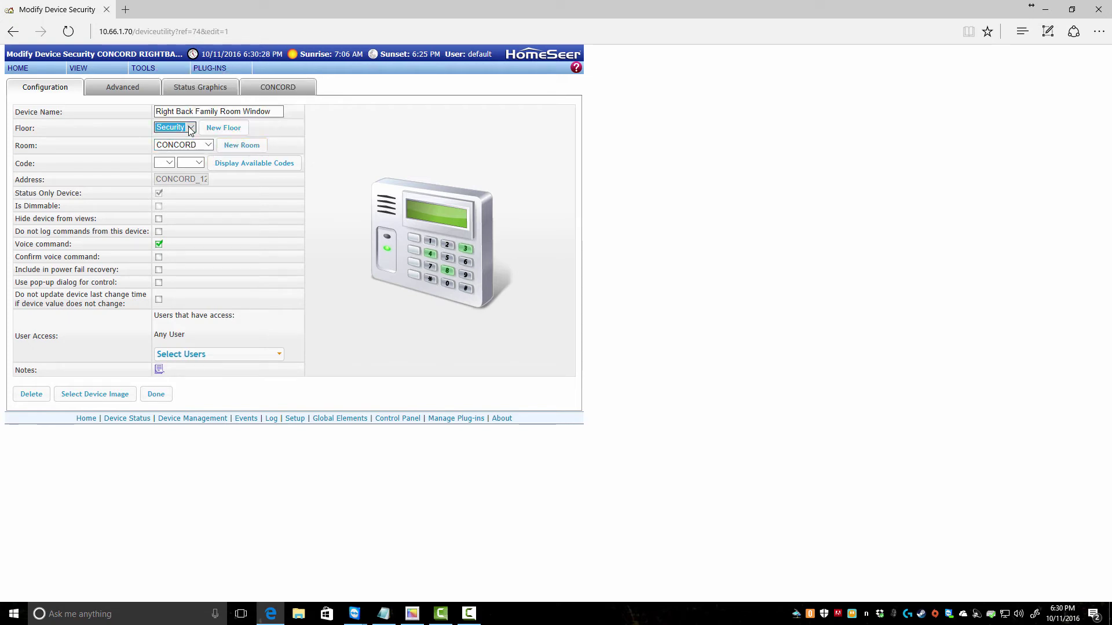
click(179, 118)
click(183, 144)
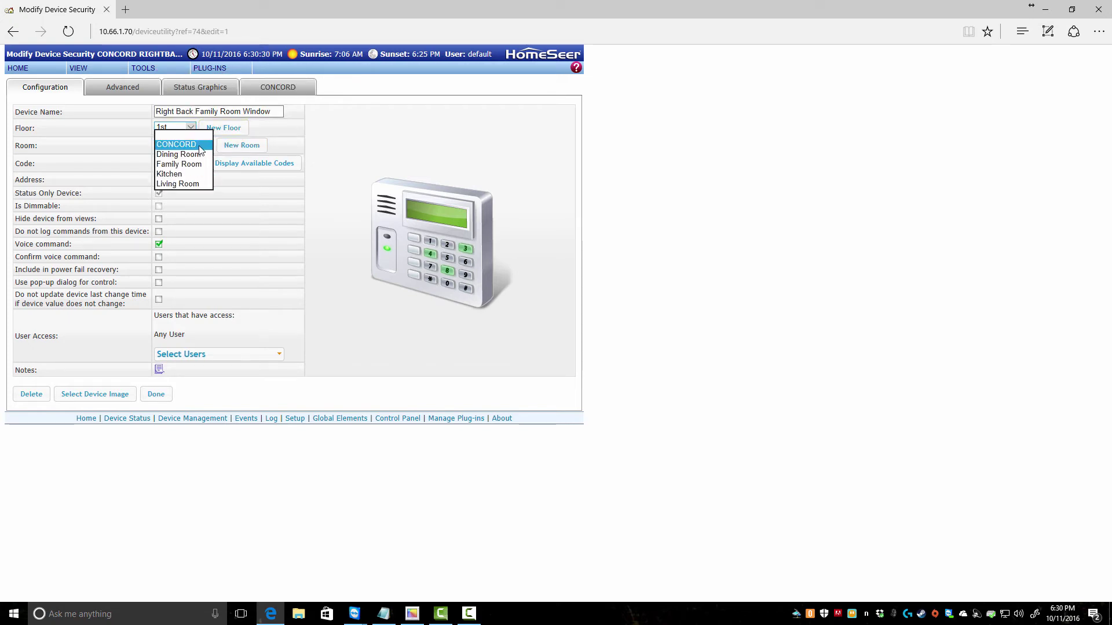
click(179, 159)
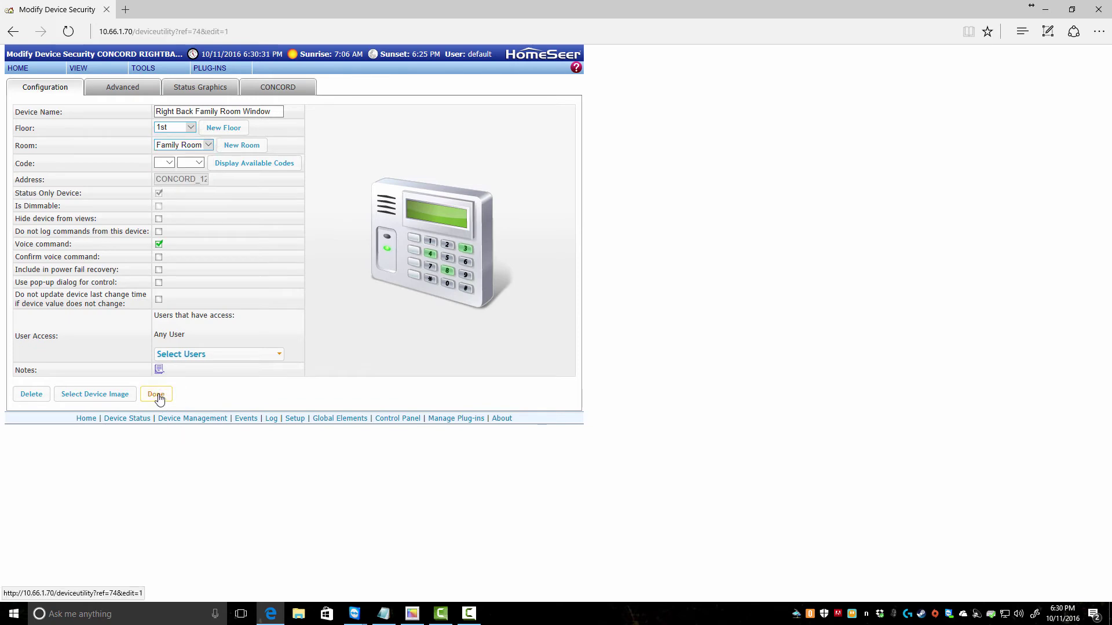
click(156, 394)
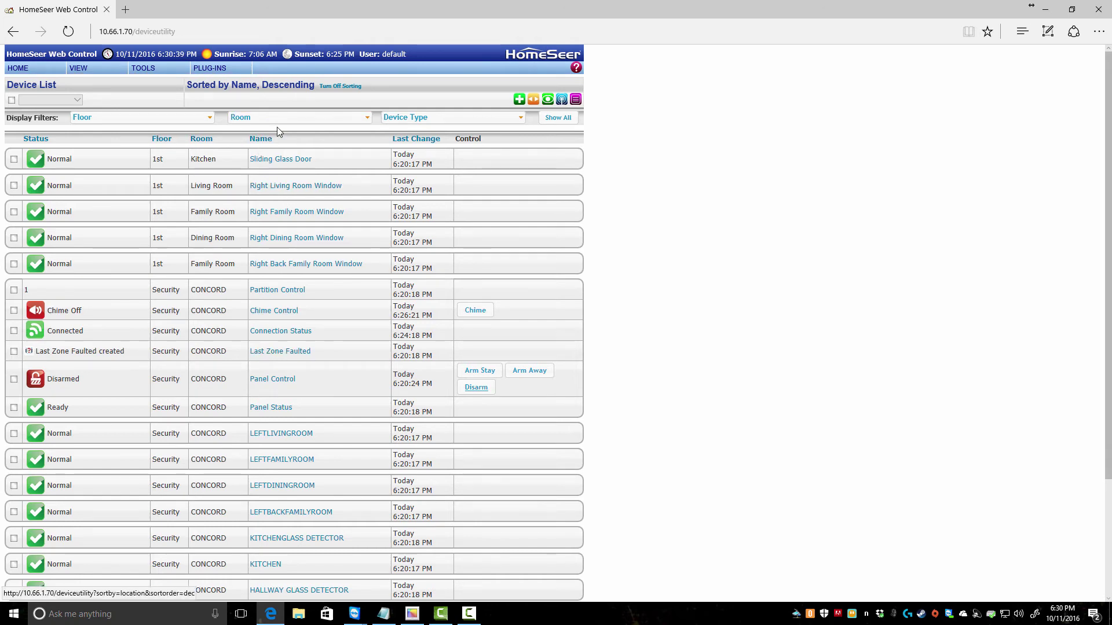
- Sort the device list by name in ascending order and rename the BASEMENTBAR BACK device as Basement Bar Window
click(259, 140)
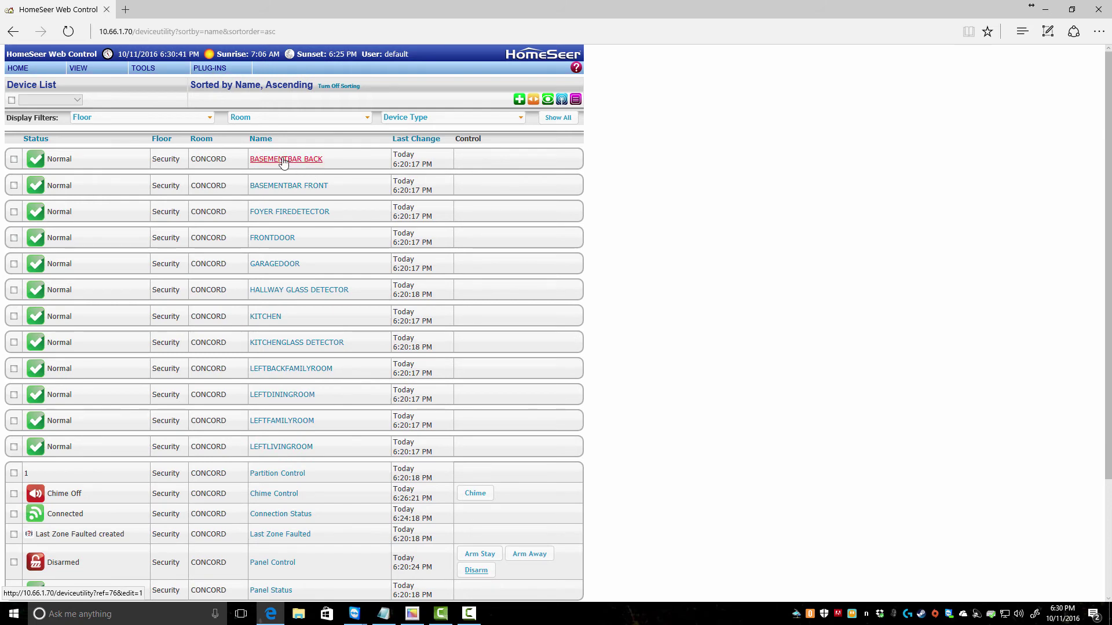
click(280, 166)
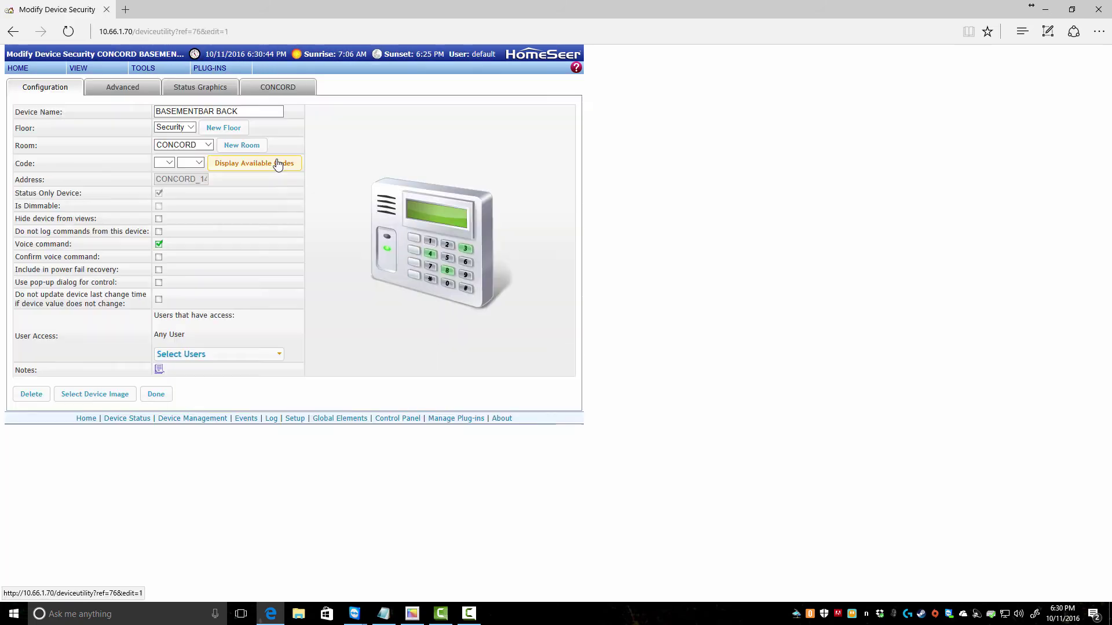
click(194, 110)
text(Basemen)
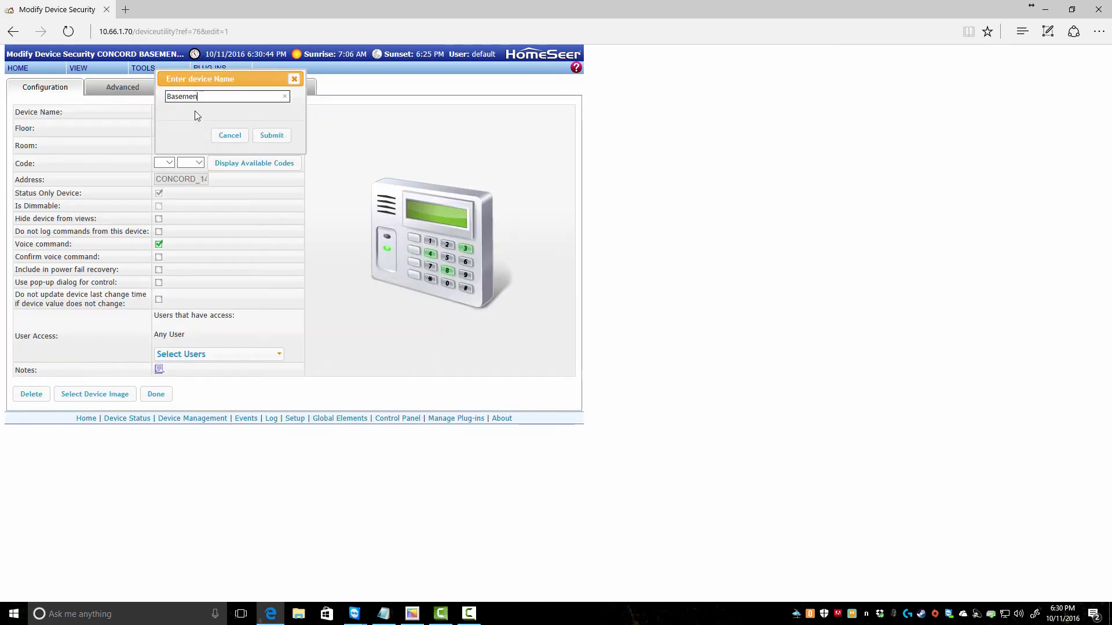
text(t a)
key(BackSpace)
text(Bar)
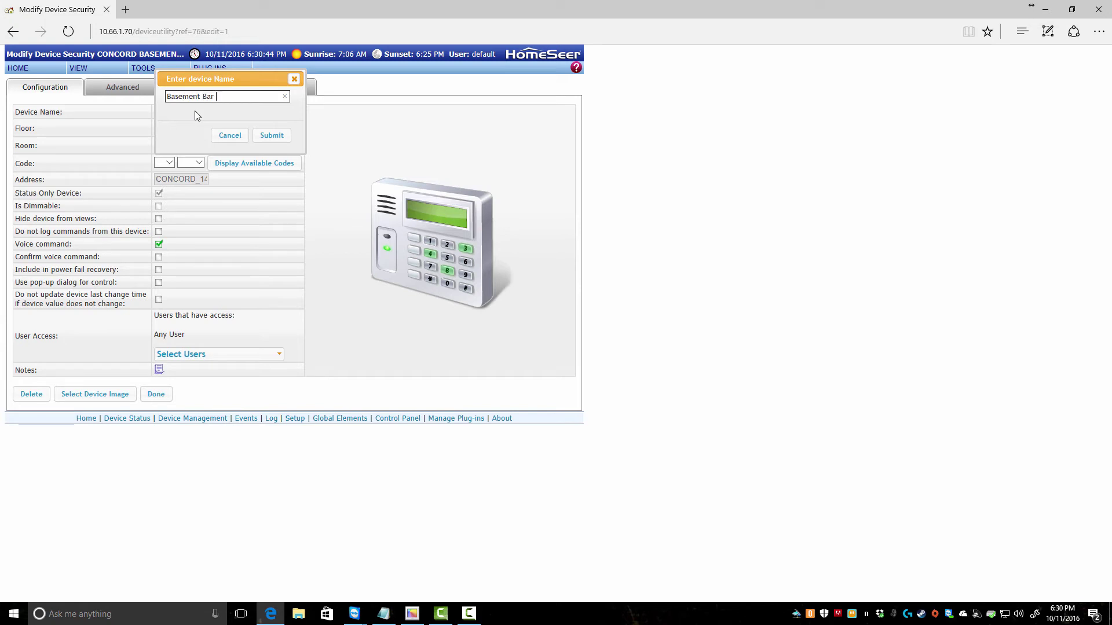
text( Window)
click(267, 136)
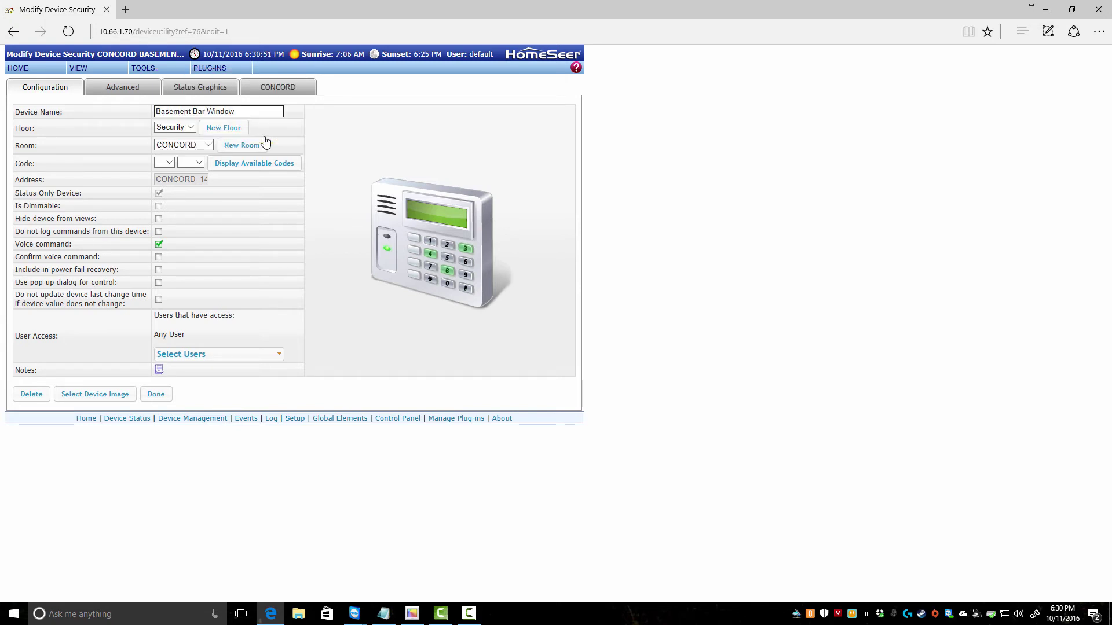
- Assign the Basement Bar Window device to a new floor named Basement
click(189, 128)
click(189, 128)
click(220, 128)
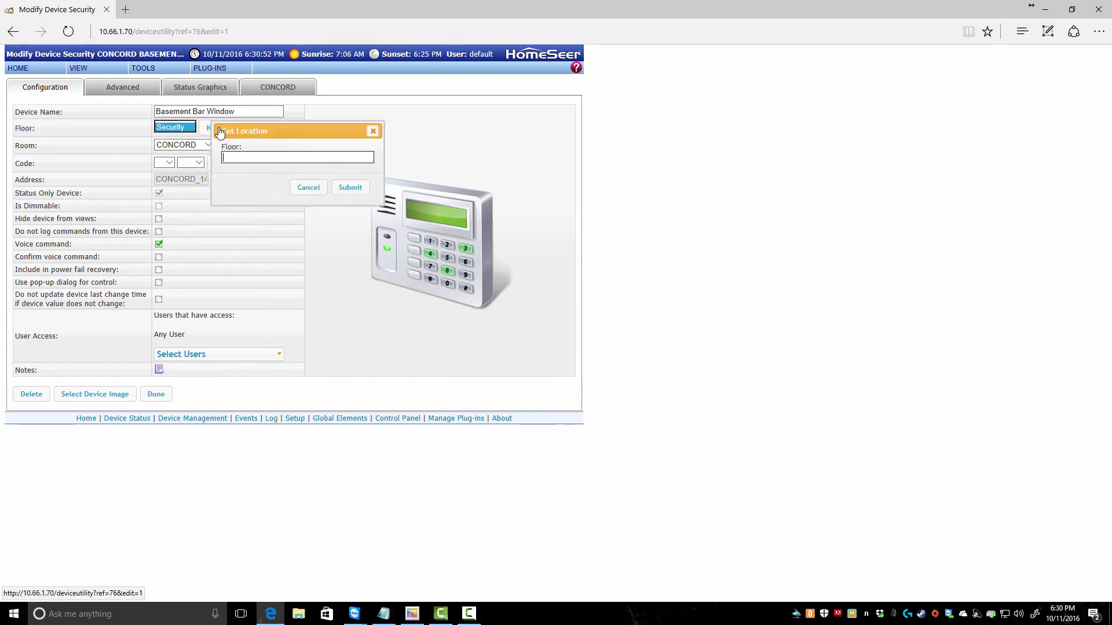
text(Bas)
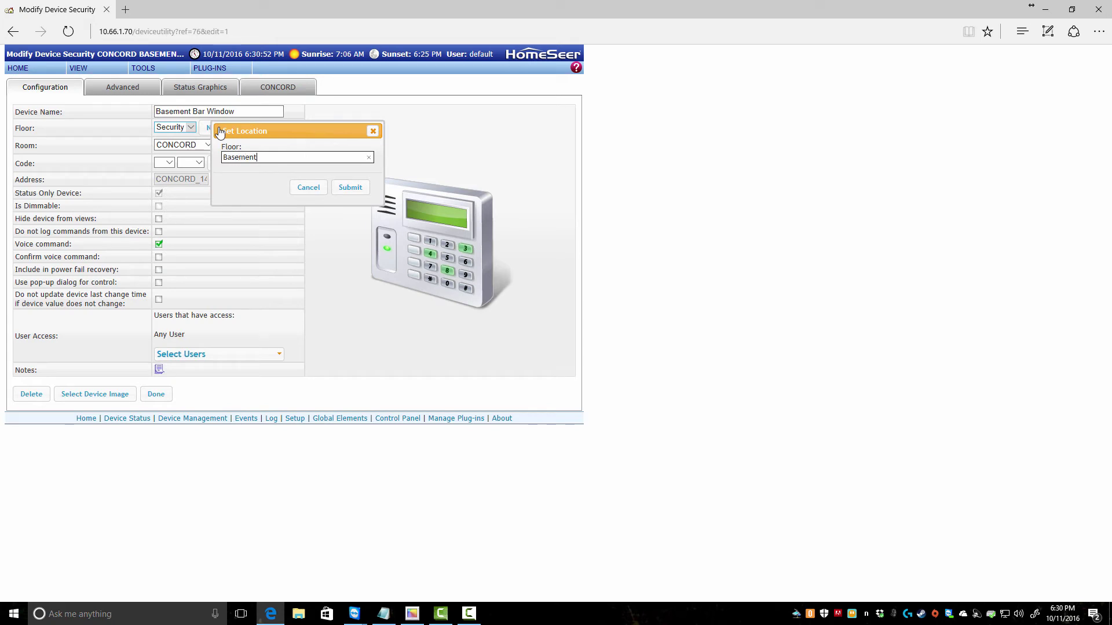
text(ement)
click(359, 189)
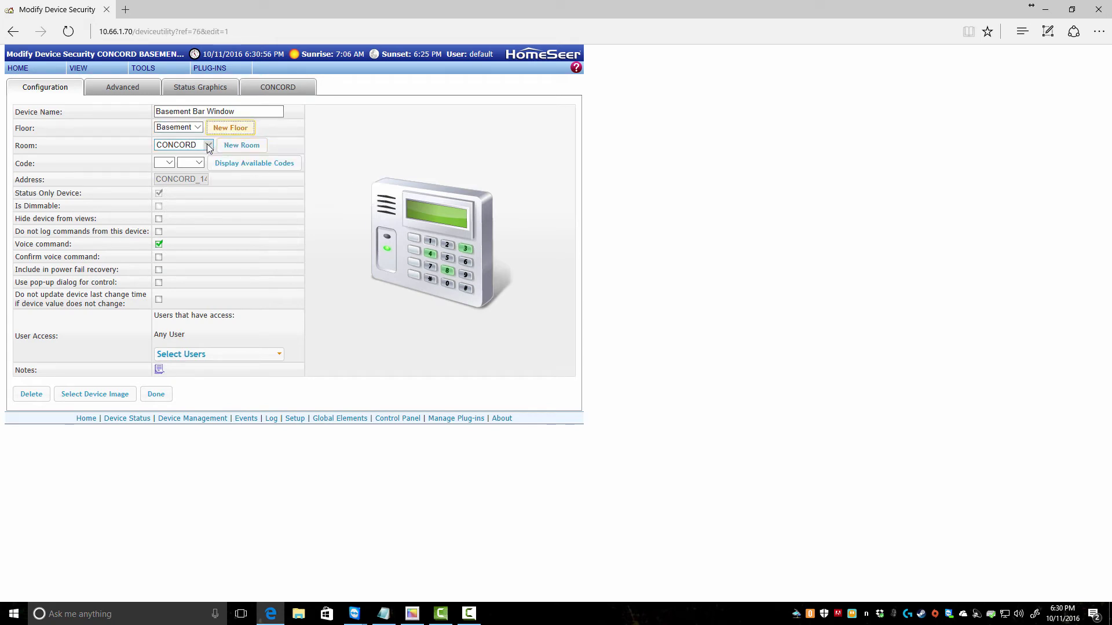
- Assign the Basement Bar Window device to a new room named Utility Room, and finish editing it
click(230, 149)
text(Utility Room)
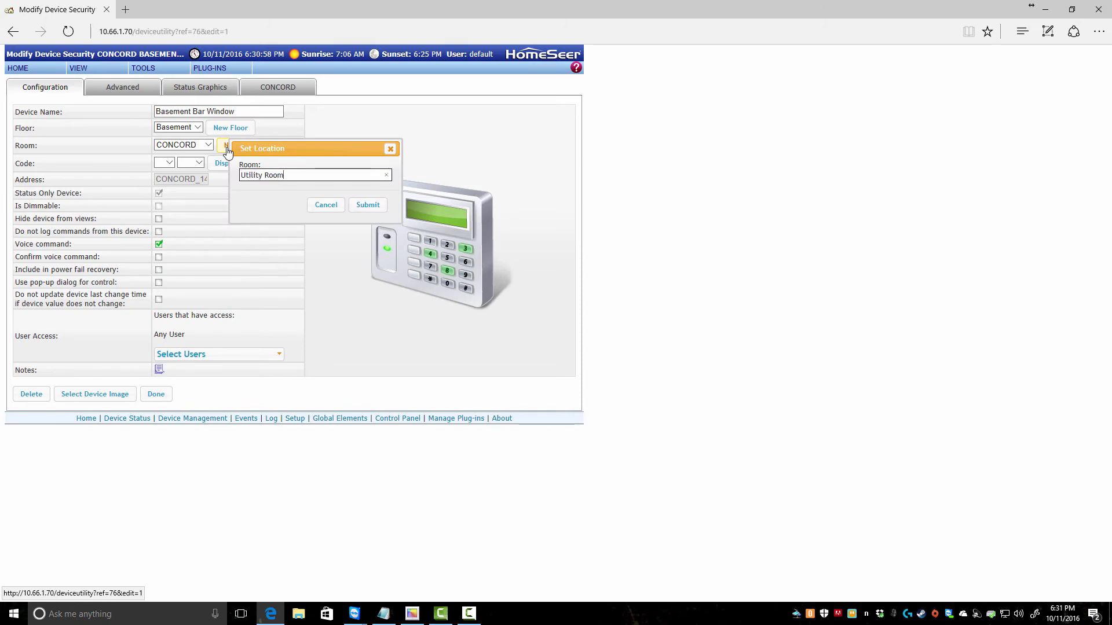
click(366, 206)
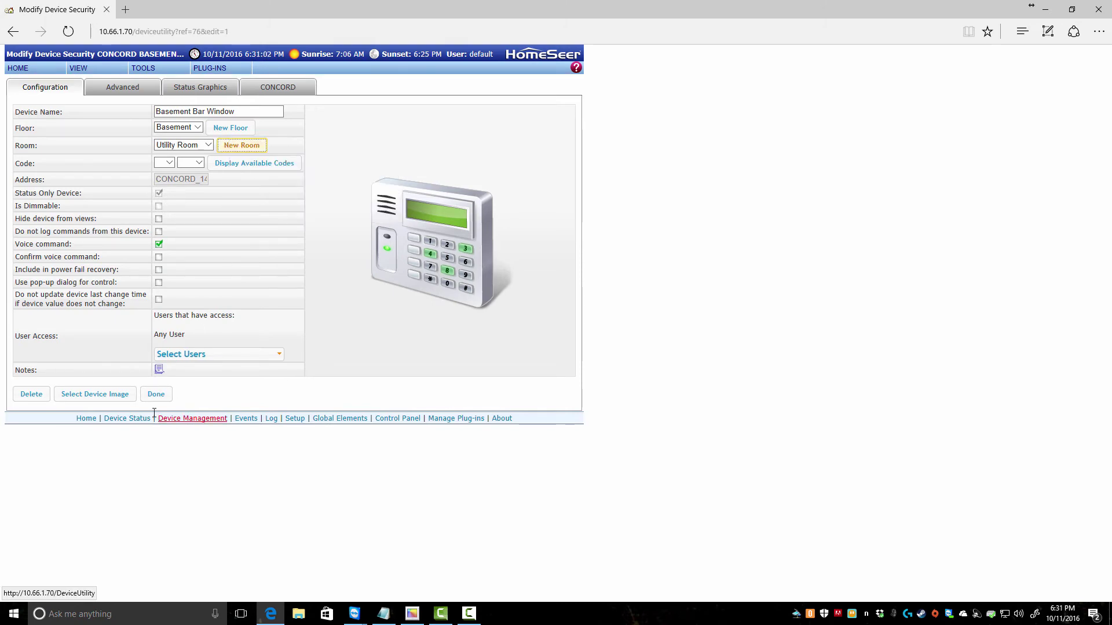
click(155, 393)
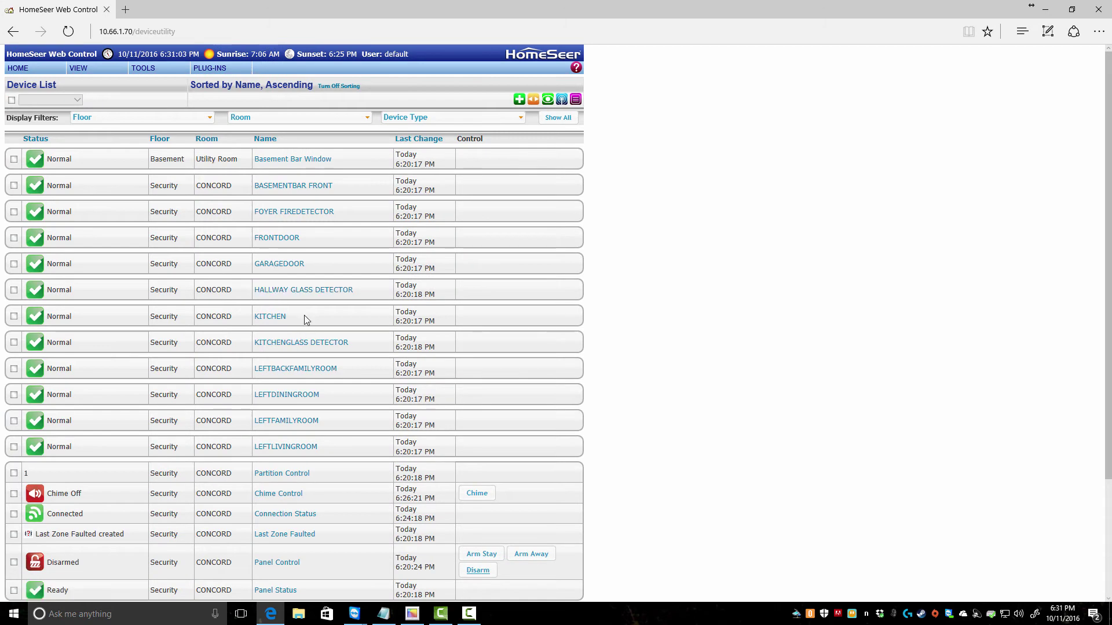
- Rename the BASEMENTBAR FRONT device as Basement Bar Front Window
click(287, 186)
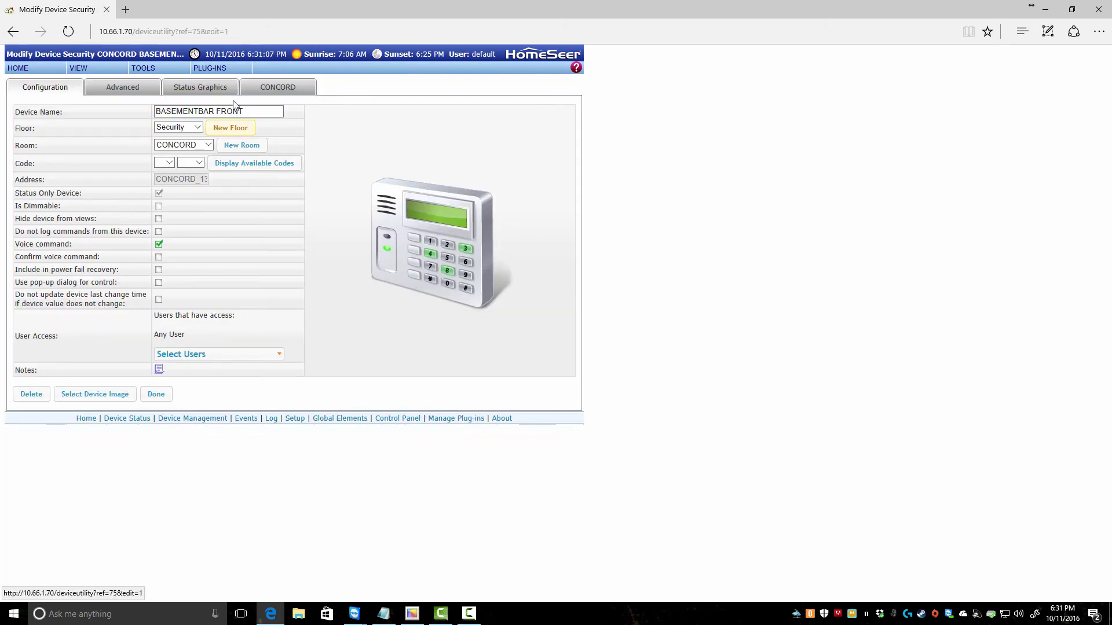
click(256, 112)
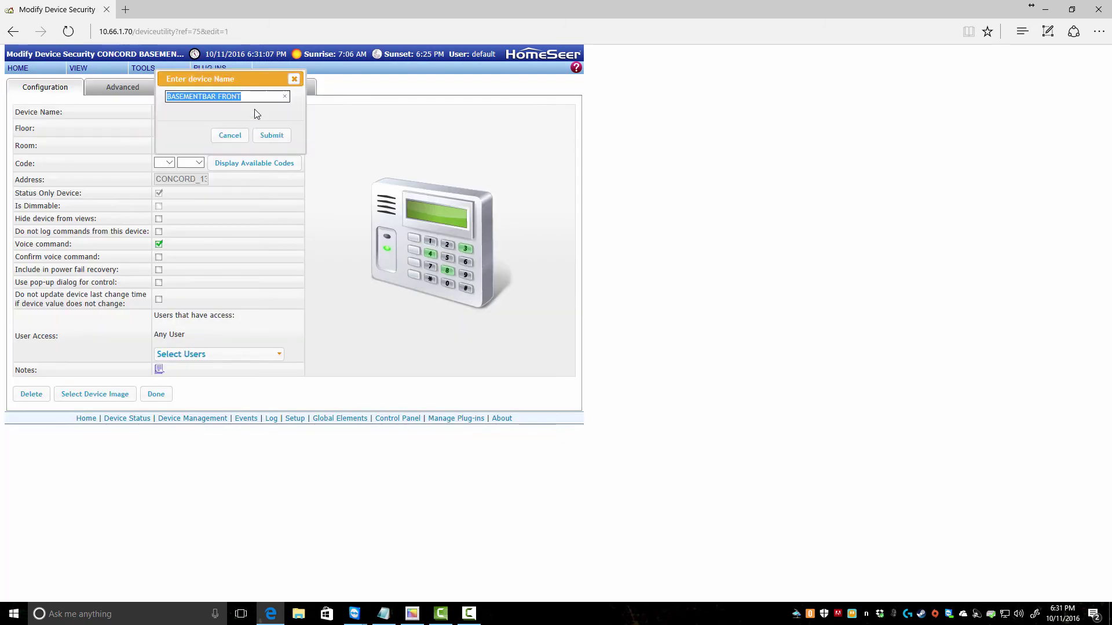
text(Basement B)
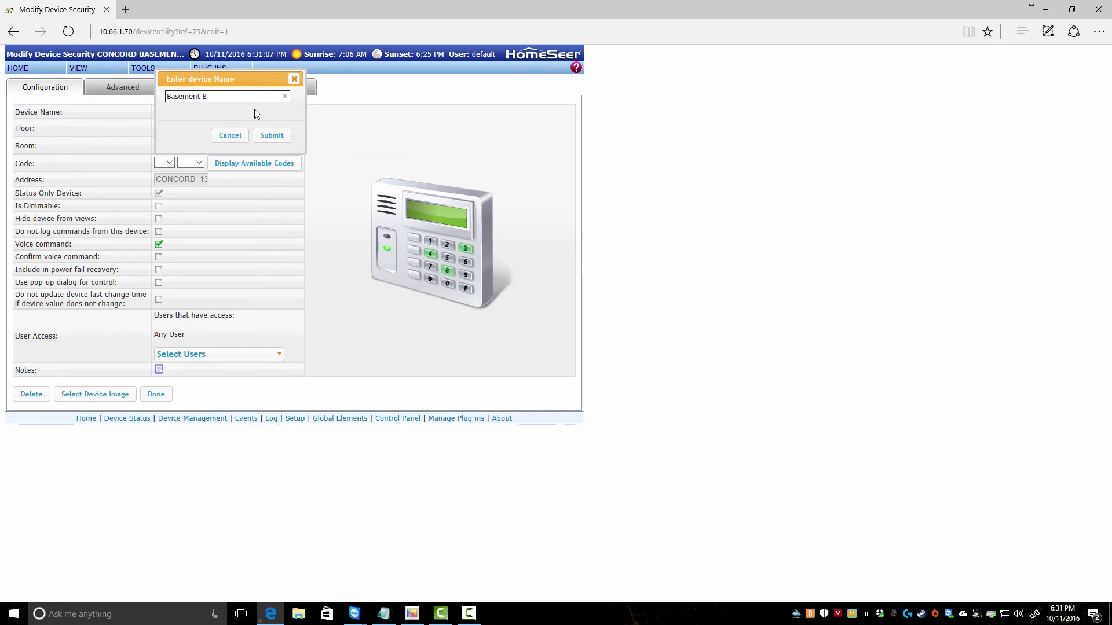
text(ar Front Window)
click(270, 136)
- Assign the Basement Bar Front Window device to floor Basement and a new room named Basement, and finish editing it
click(185, 128)
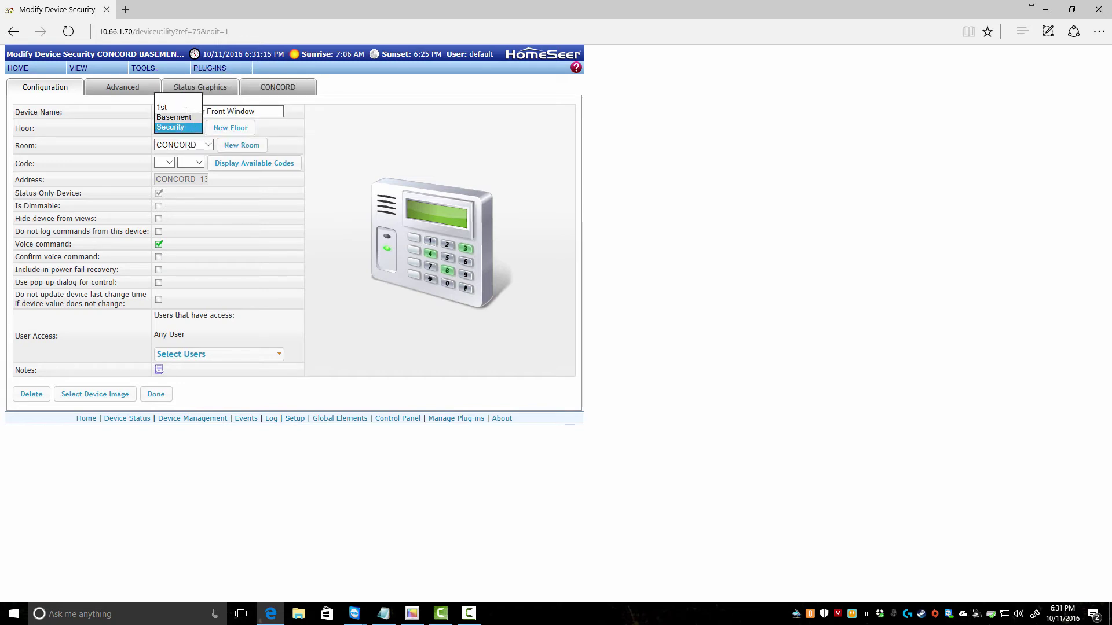
click(185, 118)
click(206, 144)
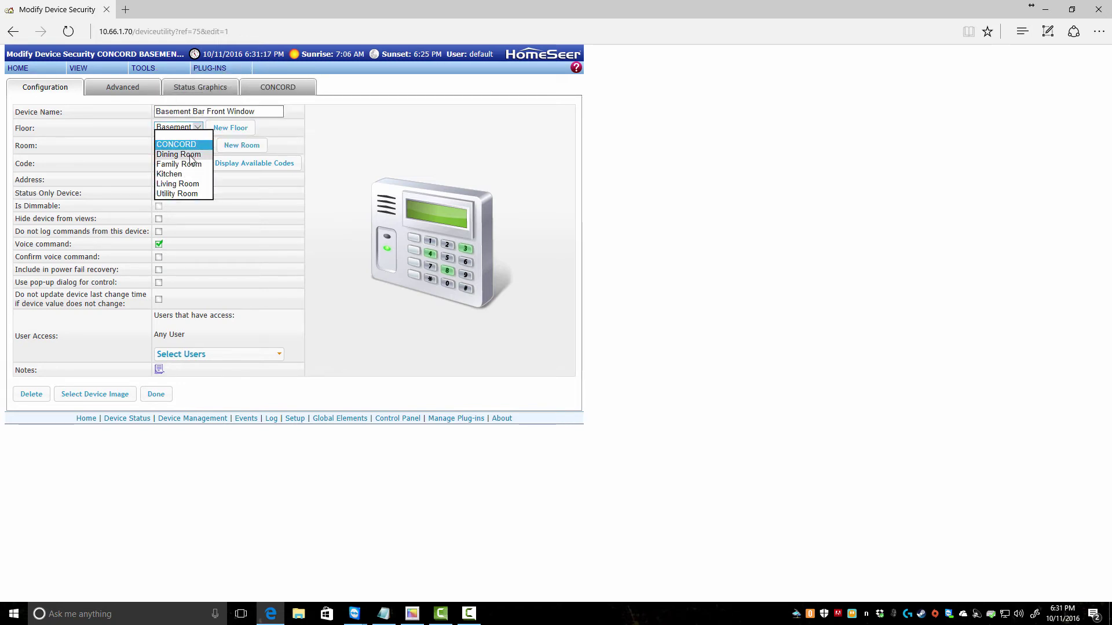
click(242, 145)
text(Basement)
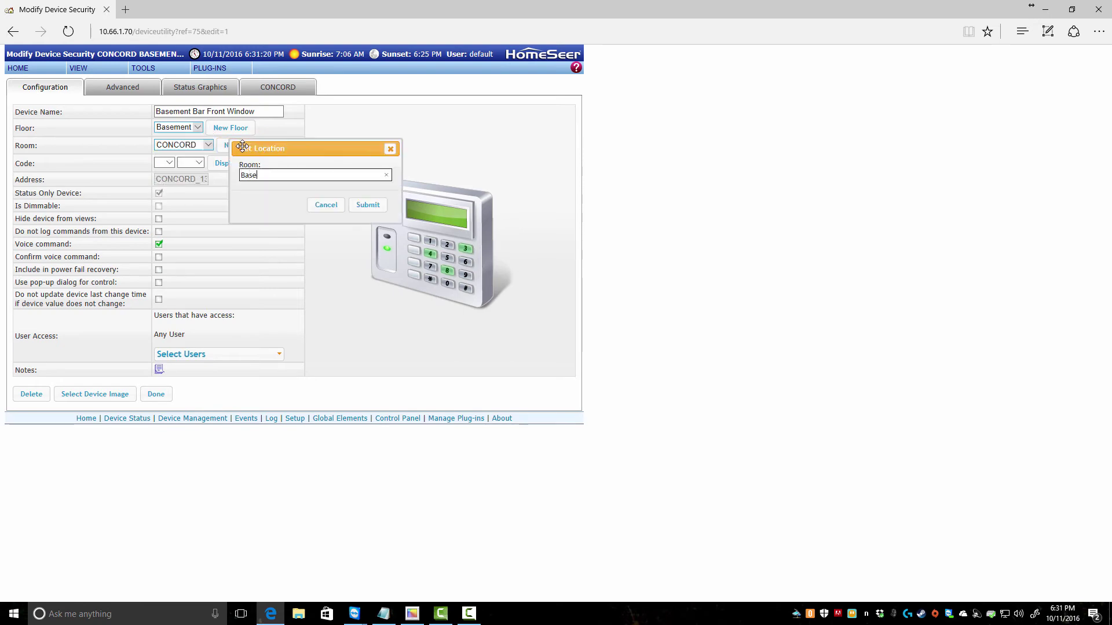
click(370, 206)
click(167, 396)
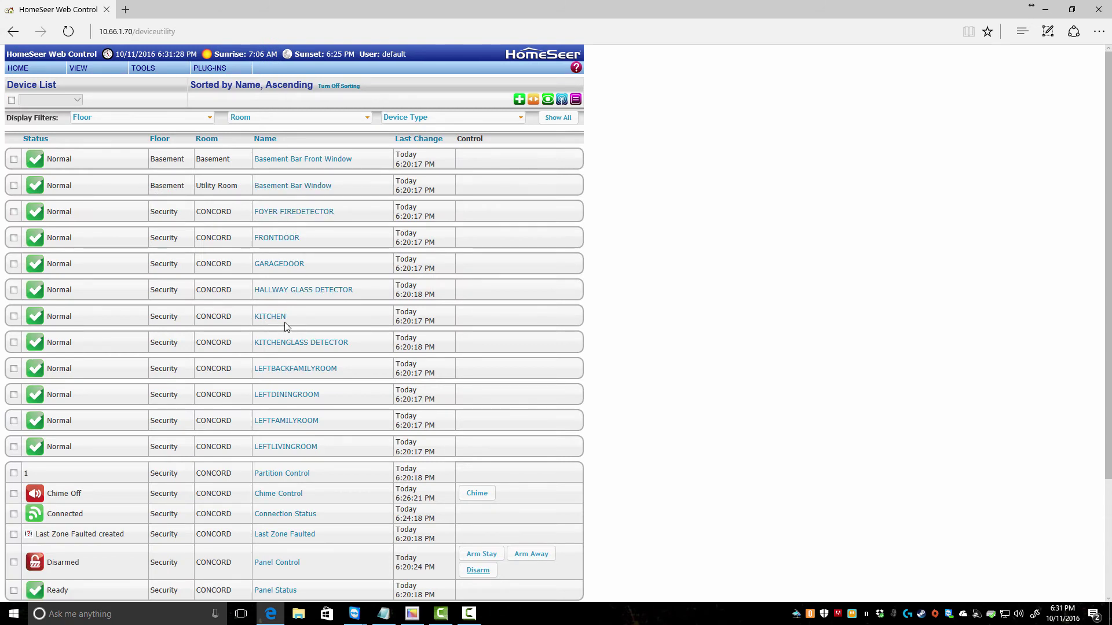
- Rename the KITCHEN device as Kitchen Window
click(271, 321)
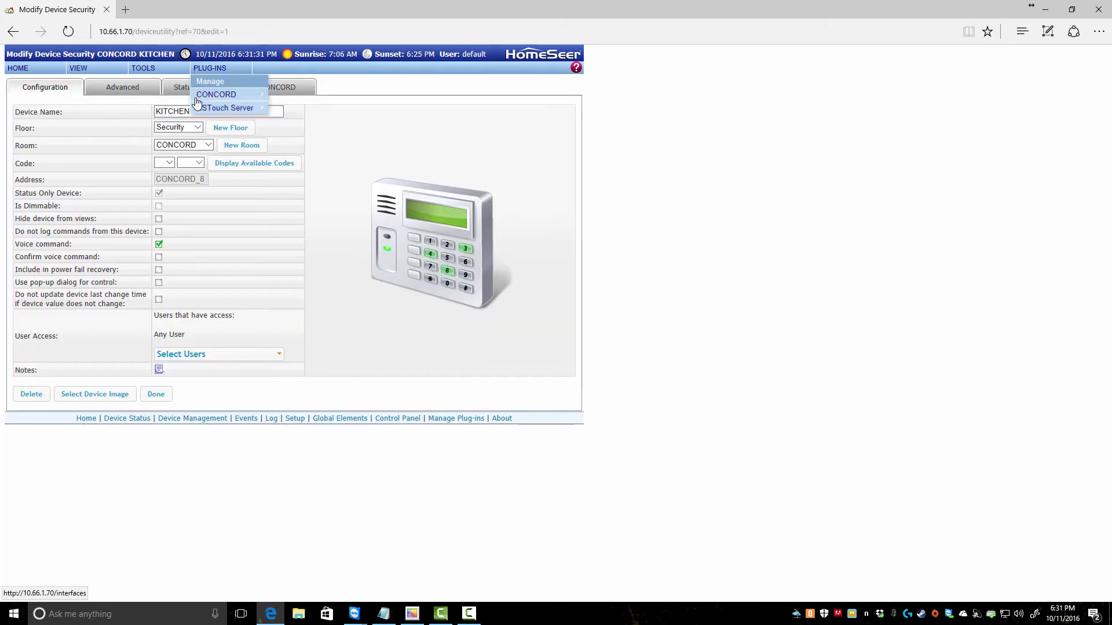
click(173, 112)
text(Ki)
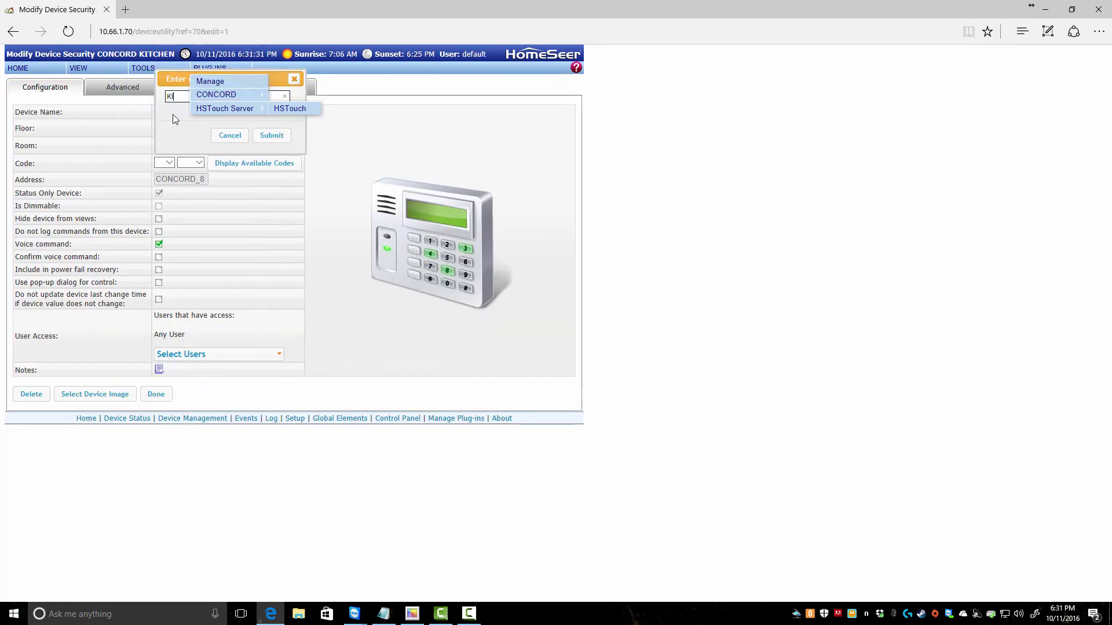
text(tchen Window)
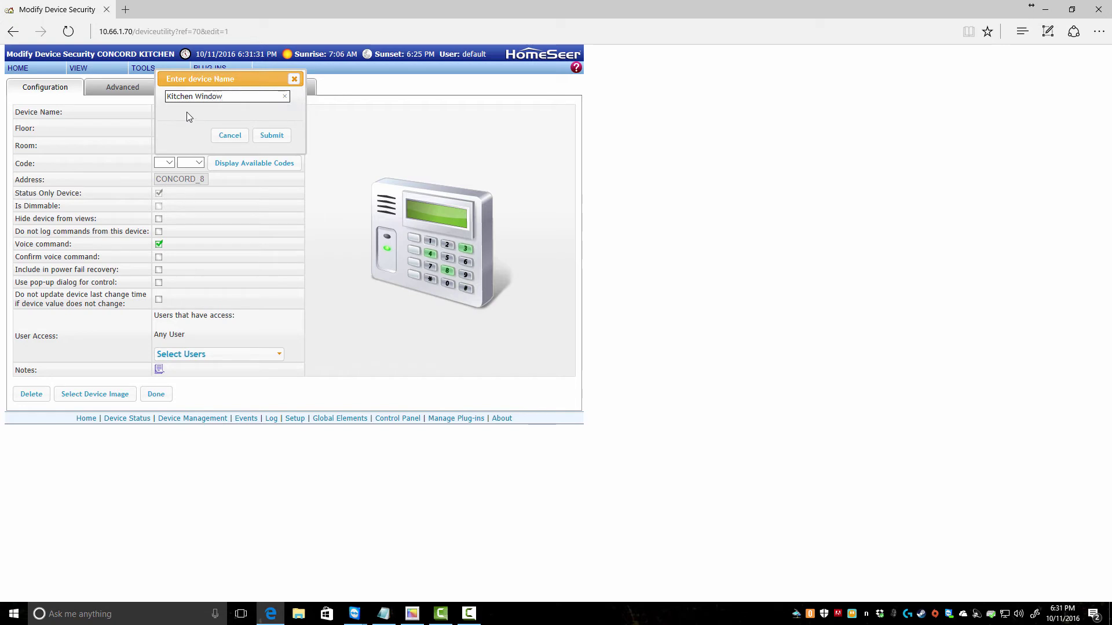
click(272, 135)
- Assign the Kitchen Window device to floor 1st and room Kitchen, and finish editing it
click(183, 128)
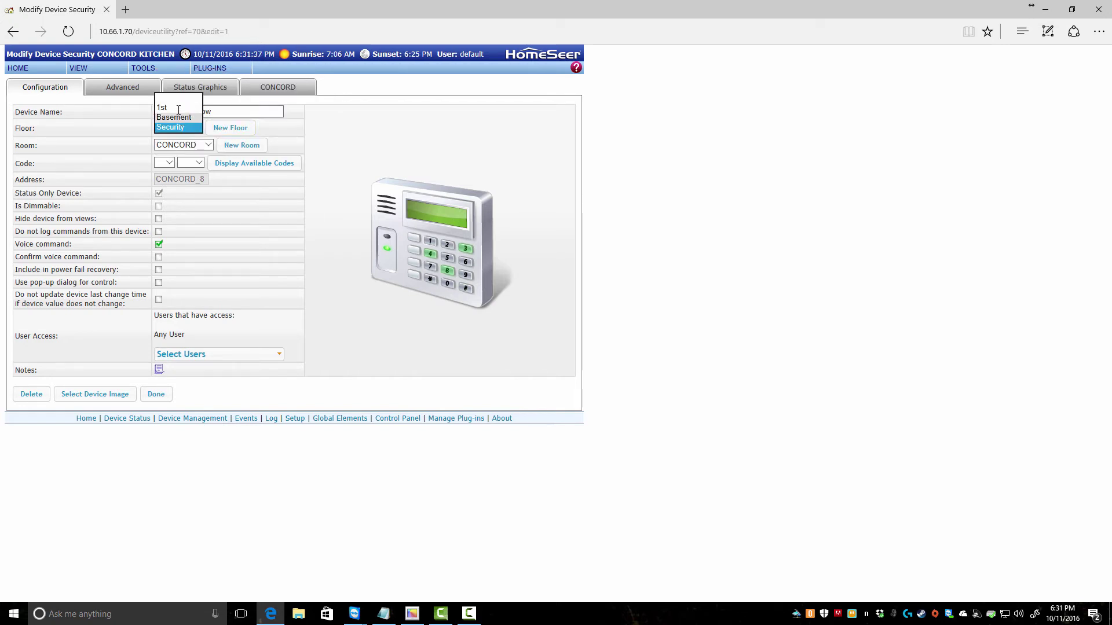
click(179, 108)
click(191, 145)
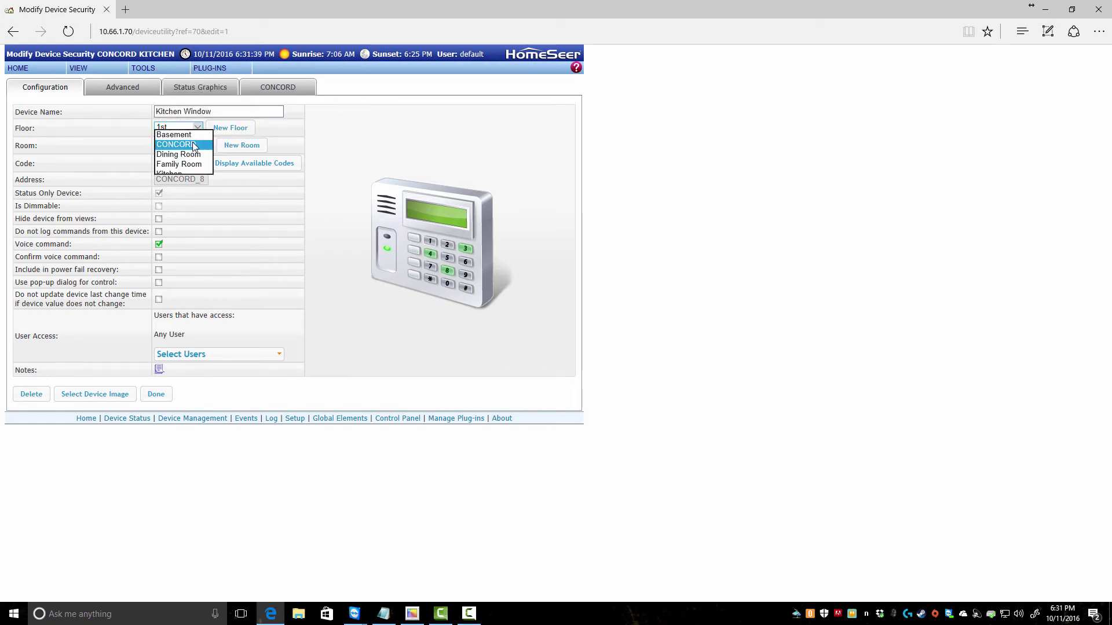
click(179, 174)
click(155, 394)
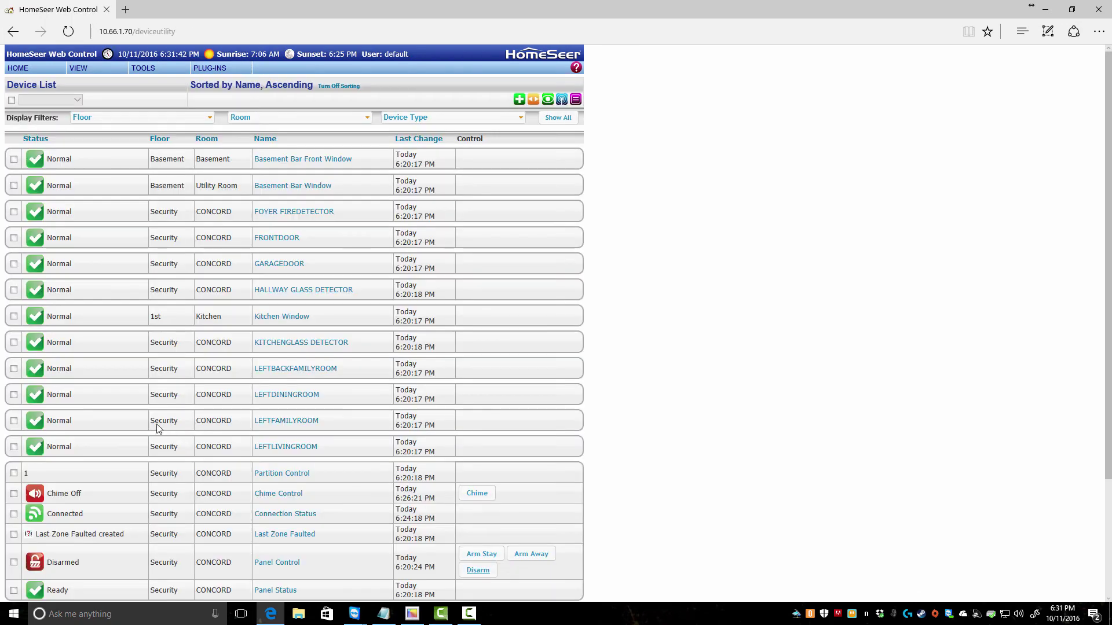
- Rename the FOYER FIREDETECTOR device as Smoke Detector
click(304, 217)
click(223, 112)
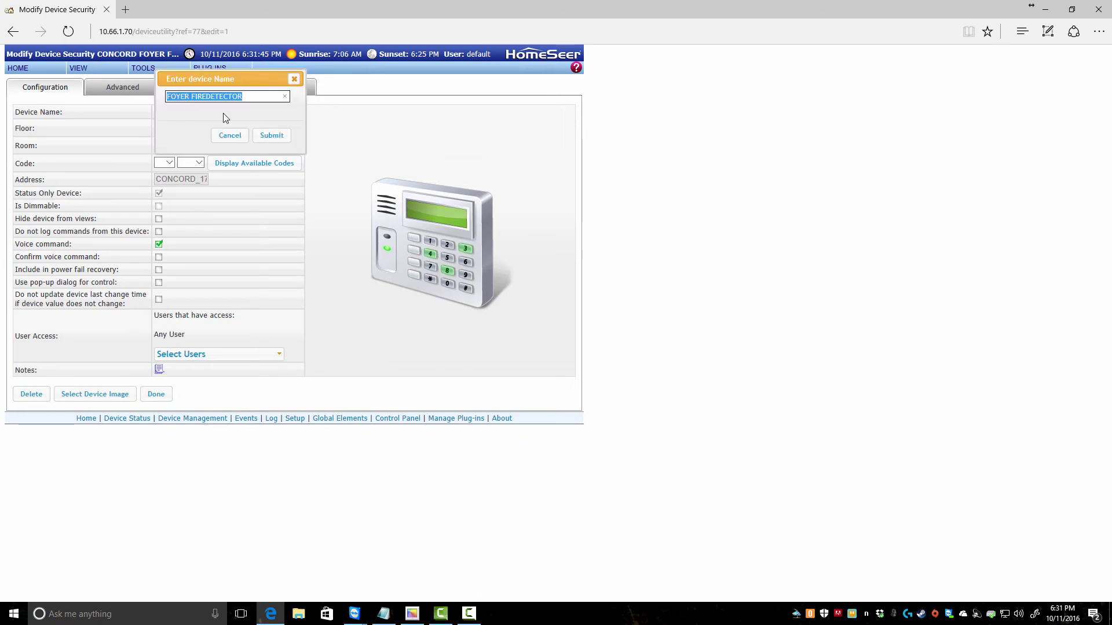
text(Foy)
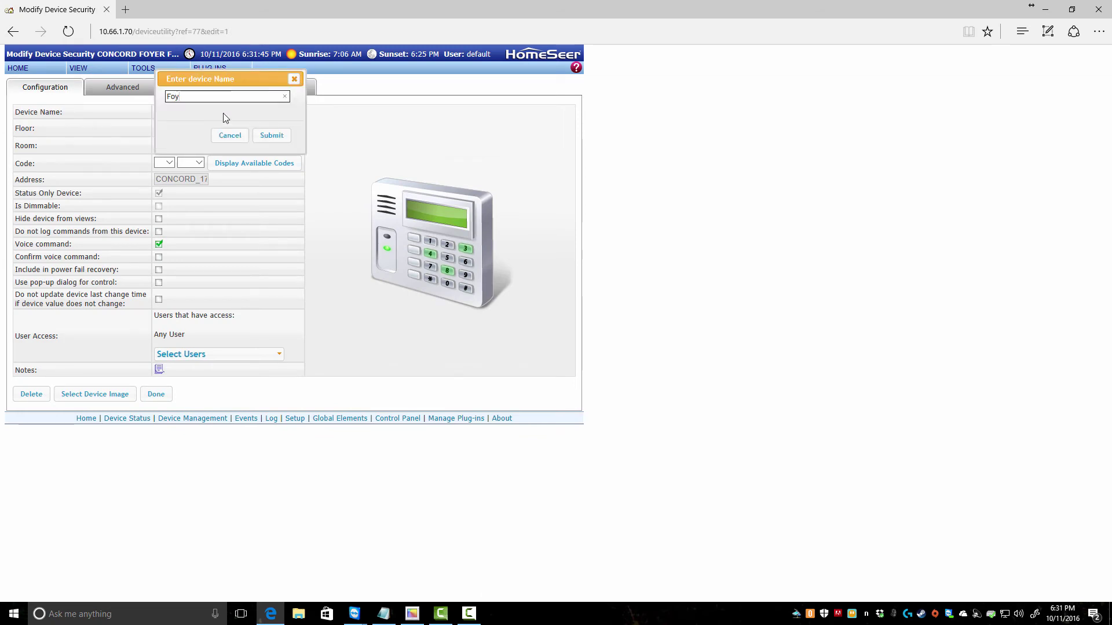
key(BackSpace)
key(BackSpace)
key(BackSpace)
text(Smoke Detec)
click(270, 135)
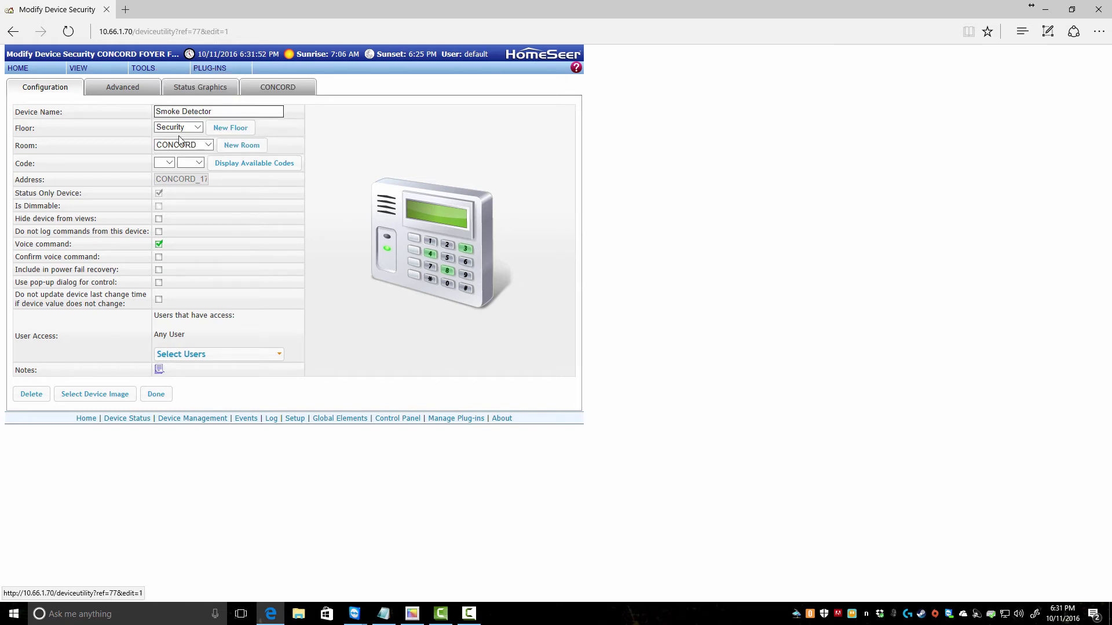
- Assign the Smoke Detector device to floor 1st and a new room named Foyer, and finish editing it
click(195, 128)
click(174, 108)
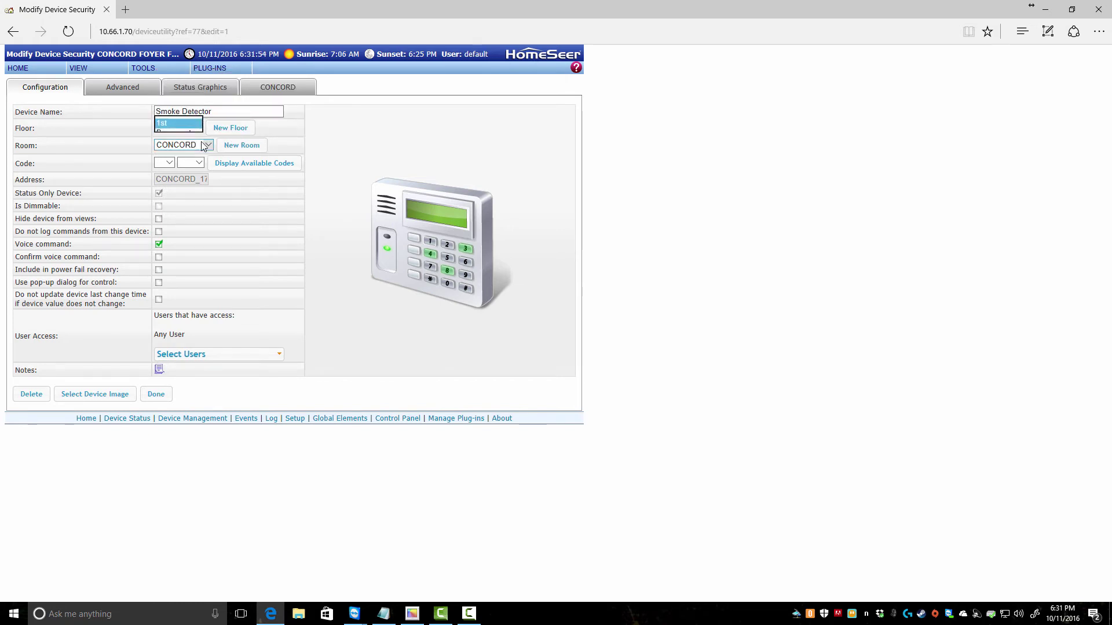
click(231, 147)
text(Foye)
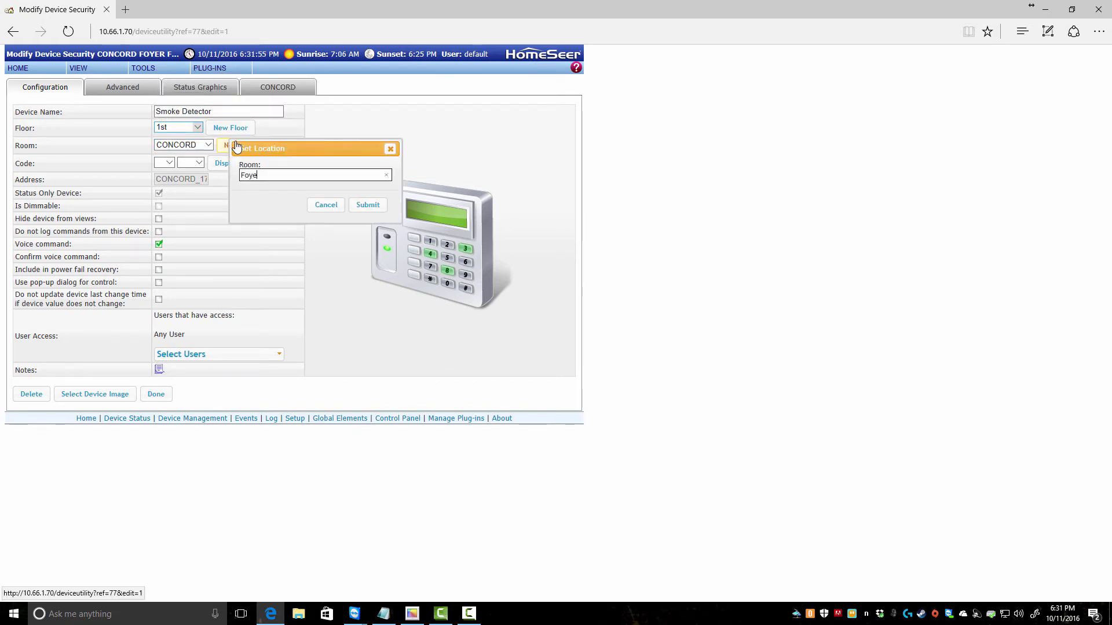
text(r)
click(367, 205)
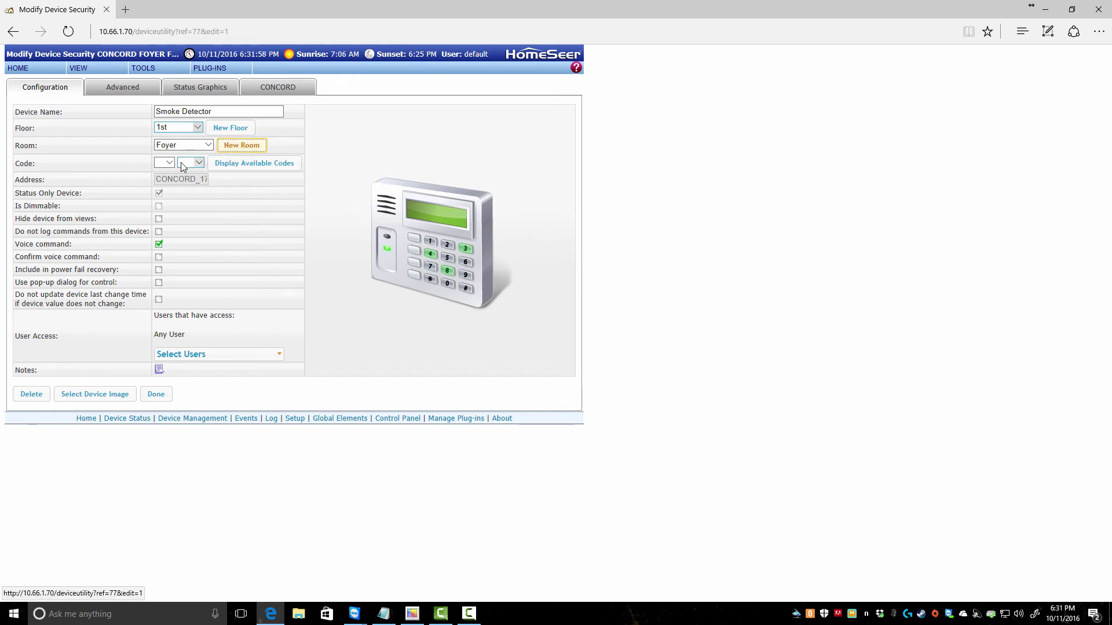
click(156, 394)
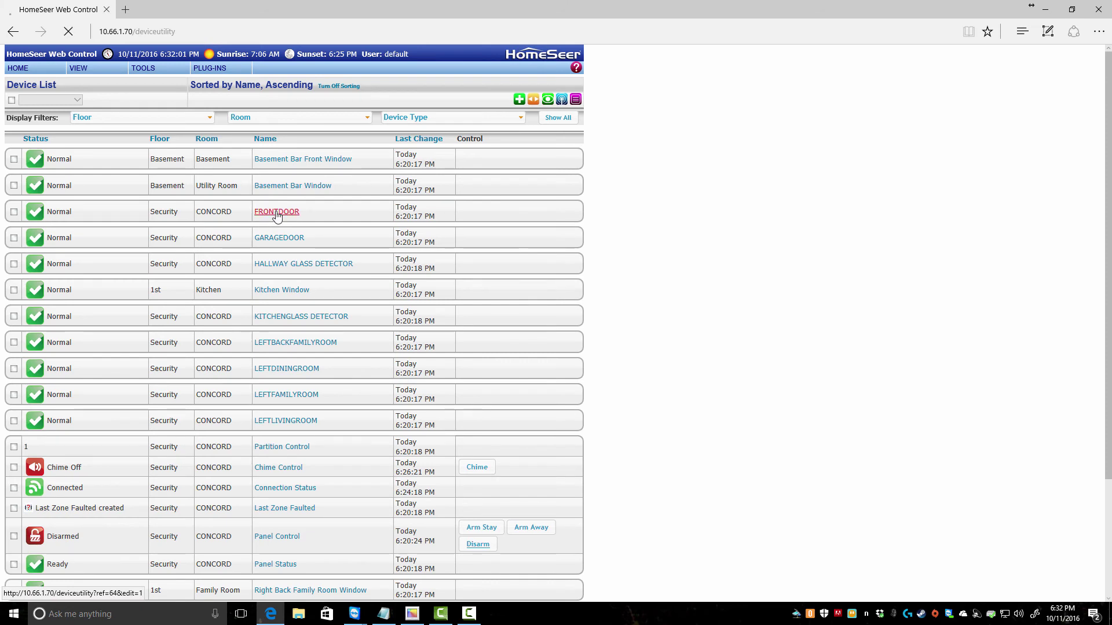
- Rename the FRONTDOOR device as Front Door
click(276, 212)
click(215, 115)
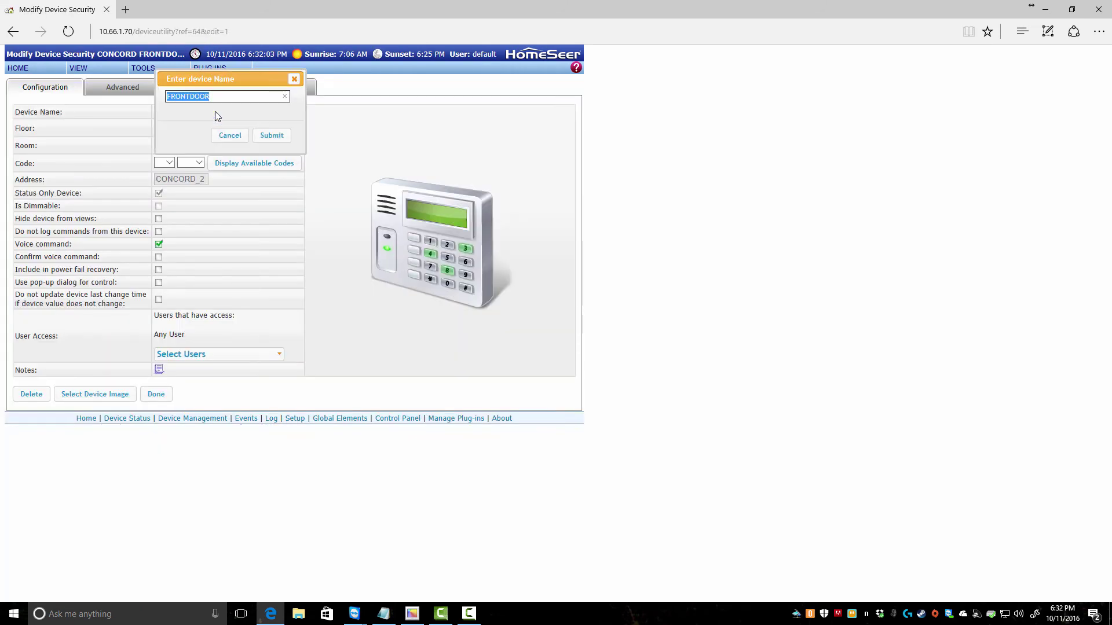
text(Front Door)
click(270, 137)
- Assign the Front Door device to floor 1st and room Foyer, and finish editing it
click(196, 129)
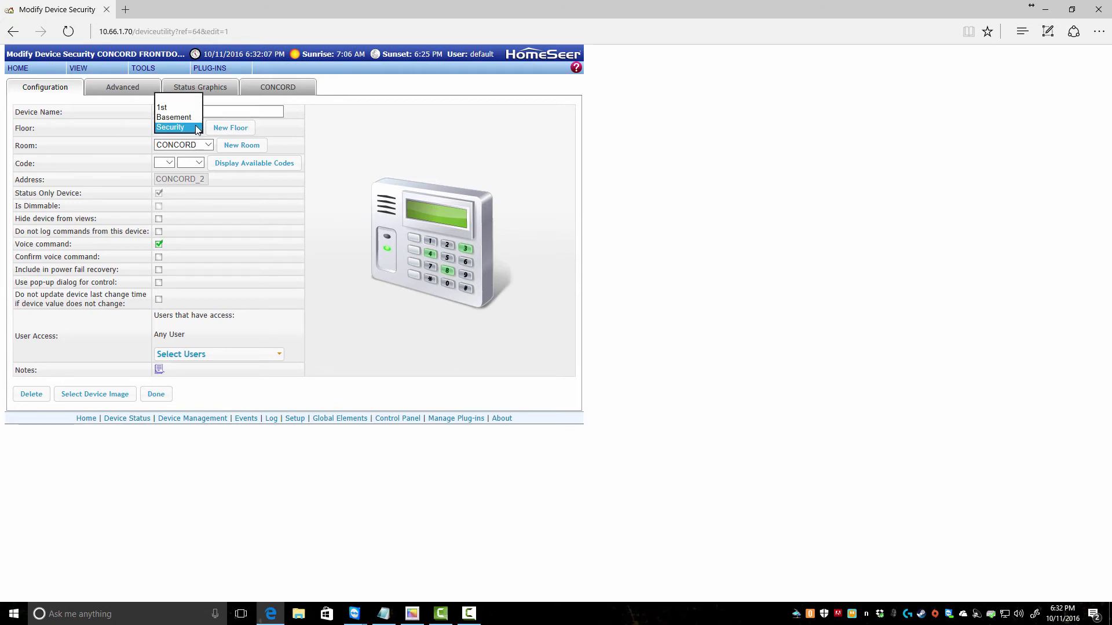
click(182, 108)
click(207, 147)
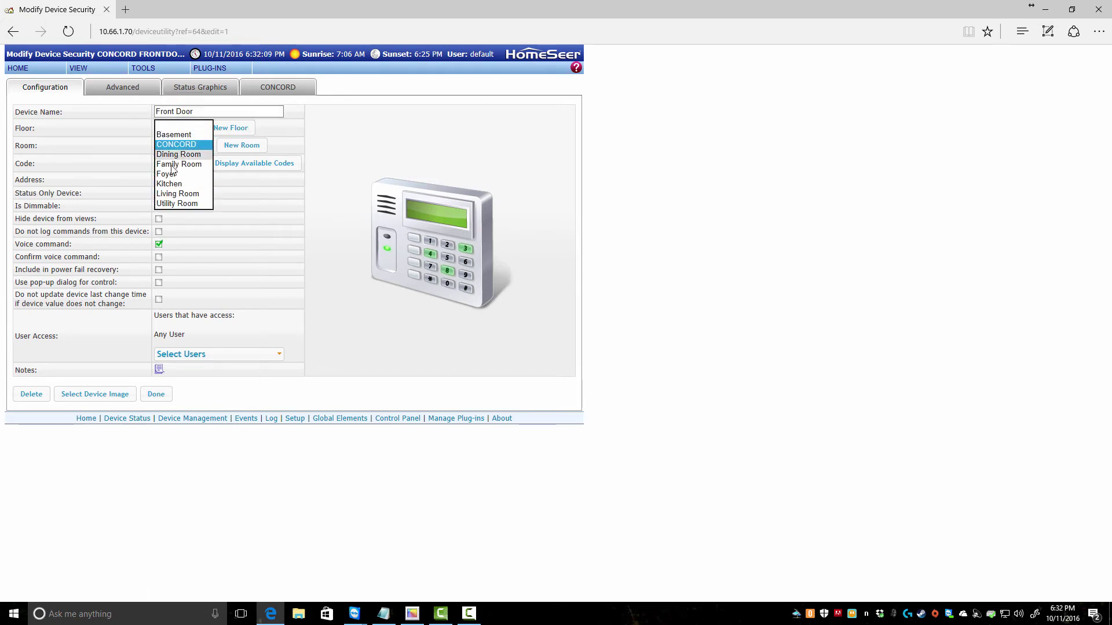
click(180, 173)
click(155, 394)
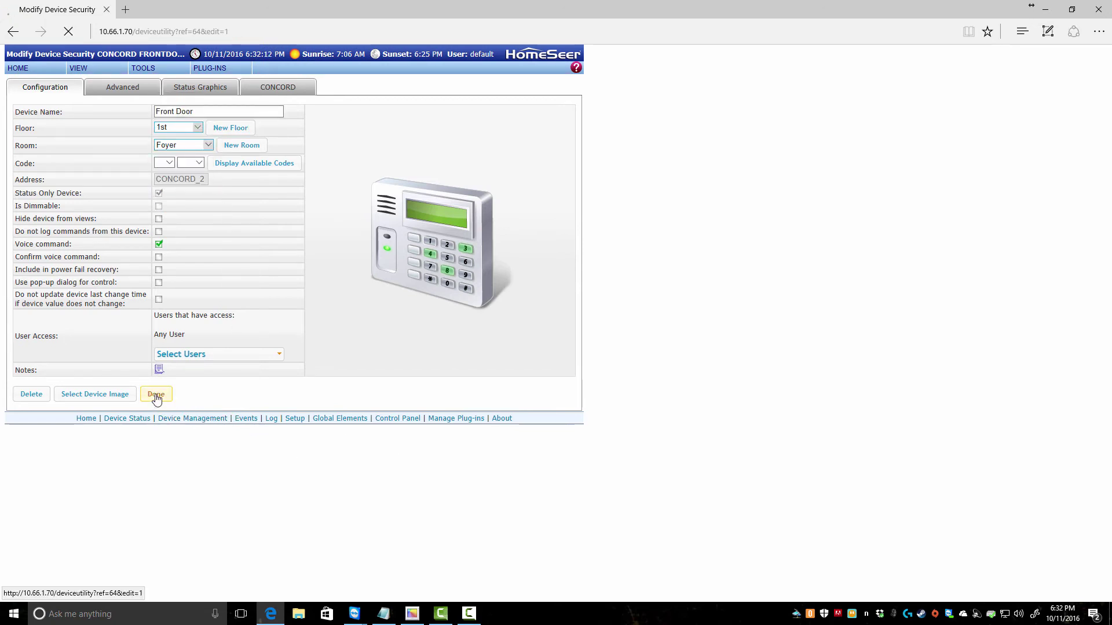
- Rename the GARAGEDOOR device as Garage Door
click(294, 240)
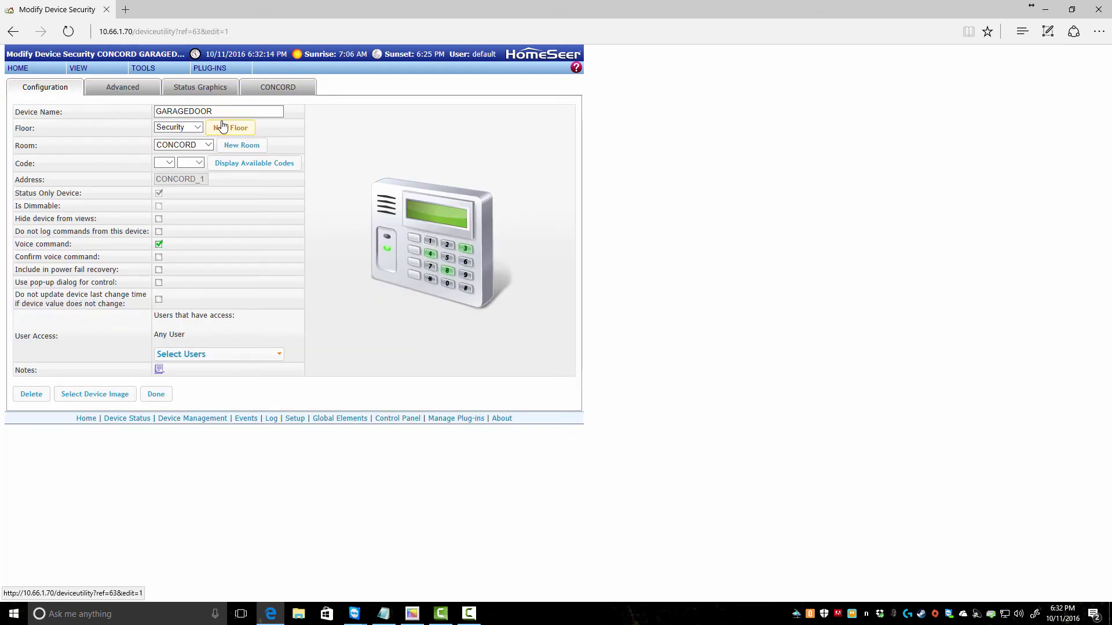
click(224, 112)
text(Garage Door)
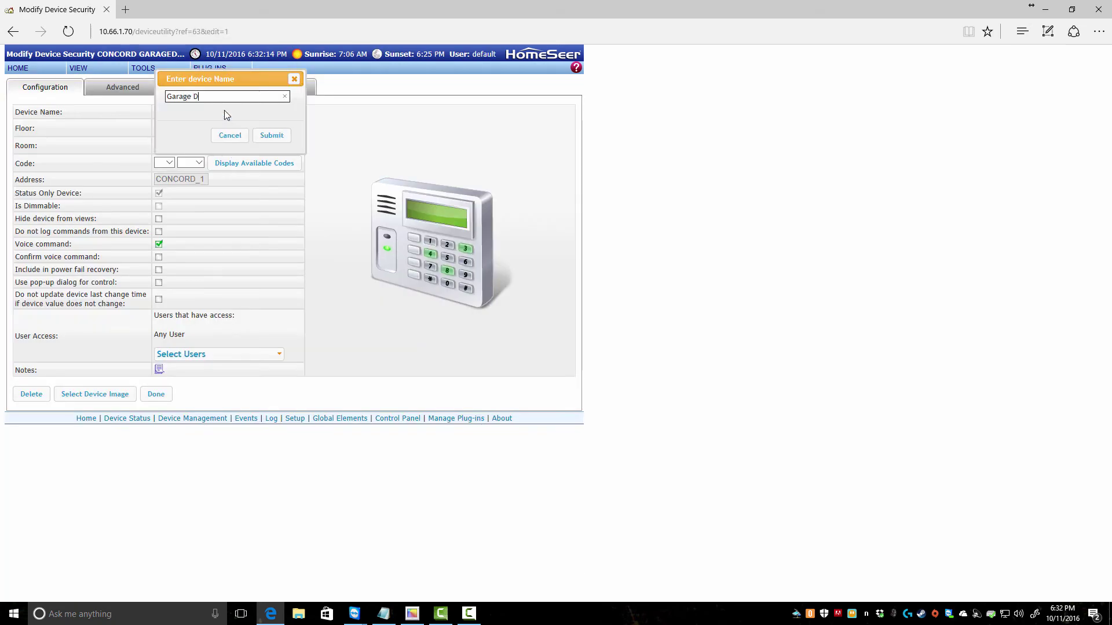
click(270, 134)
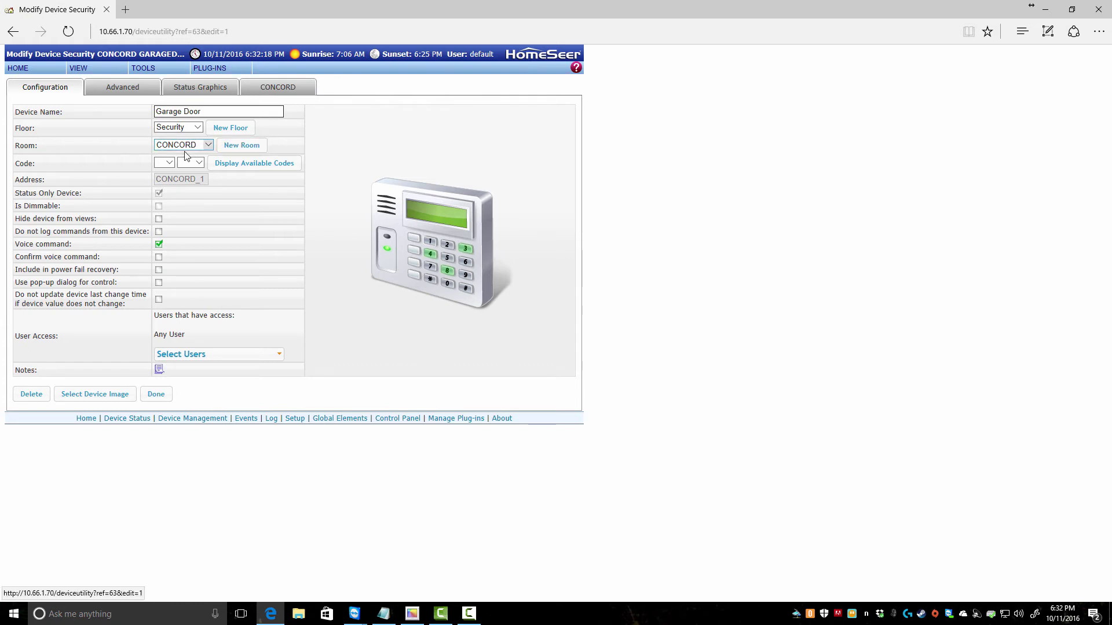
- Assign the Garage Door device to floor 1st and a new room named Hallway, and finish editing it
click(197, 129)
click(196, 129)
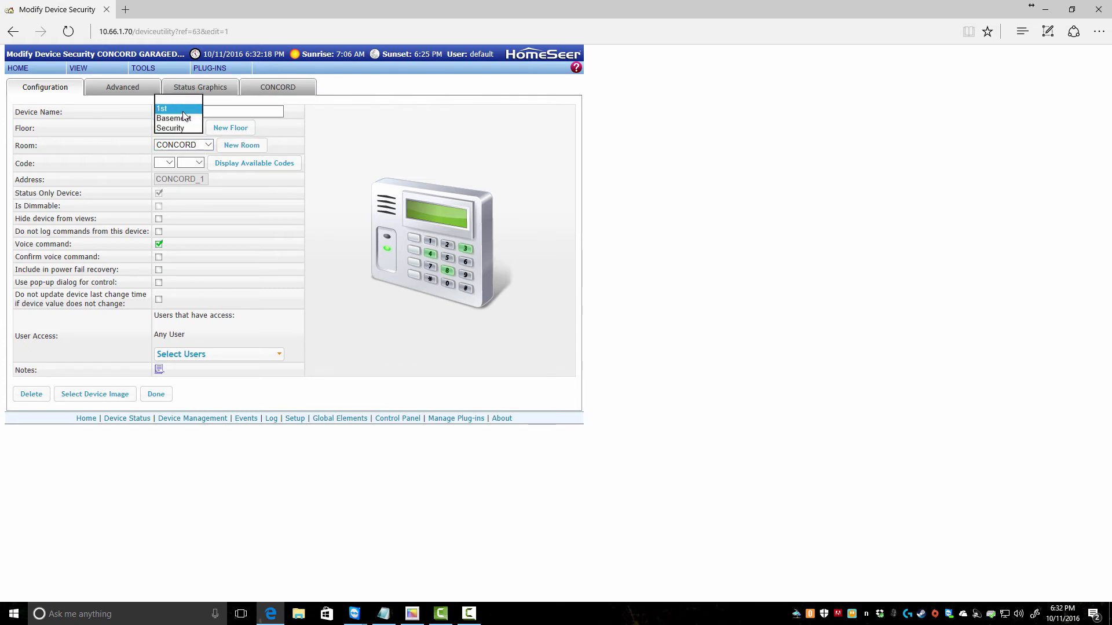
click(196, 128)
click(207, 149)
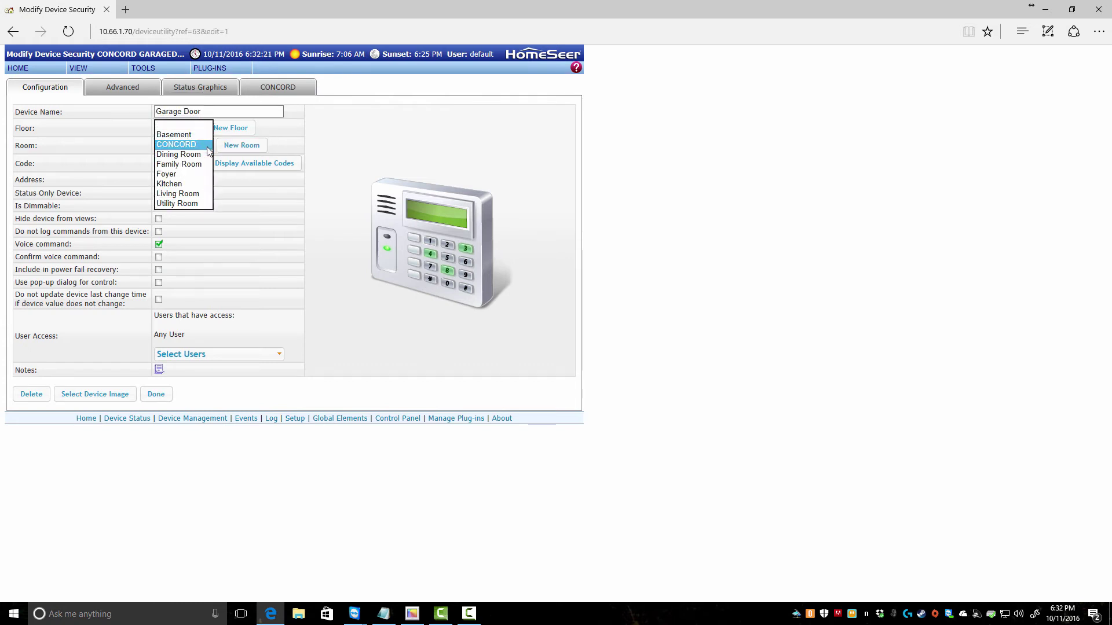
click(237, 151)
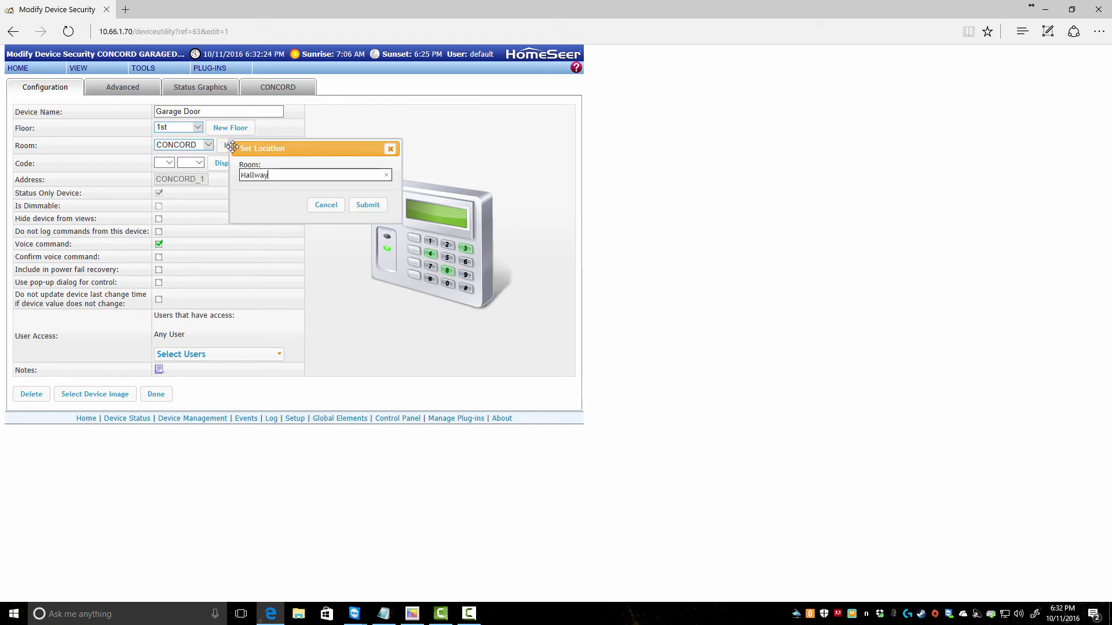
click(367, 206)
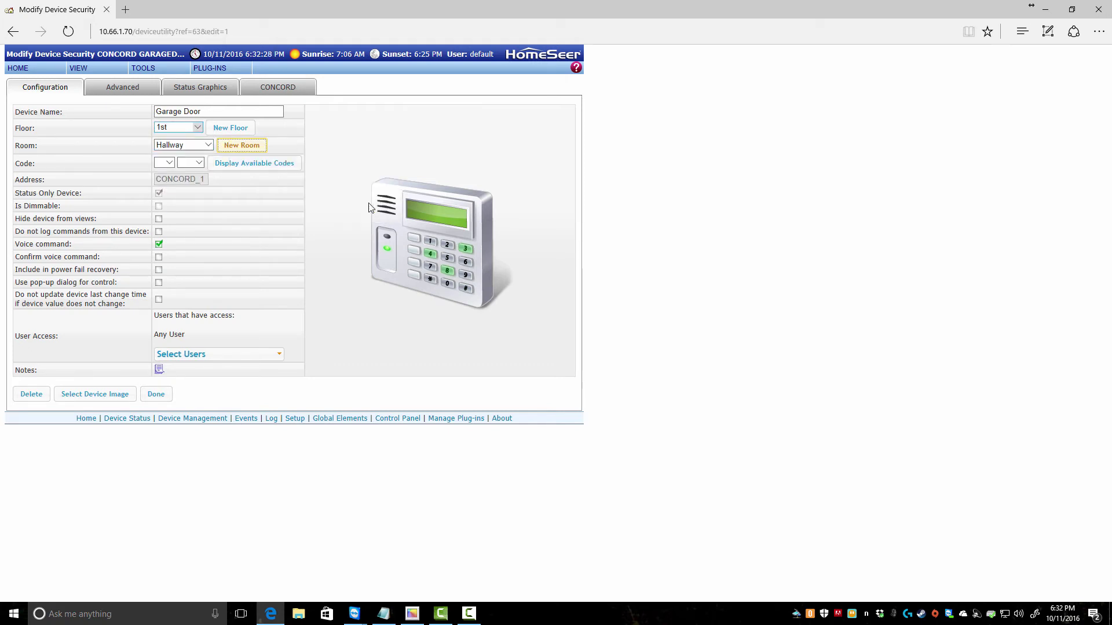
click(156, 394)
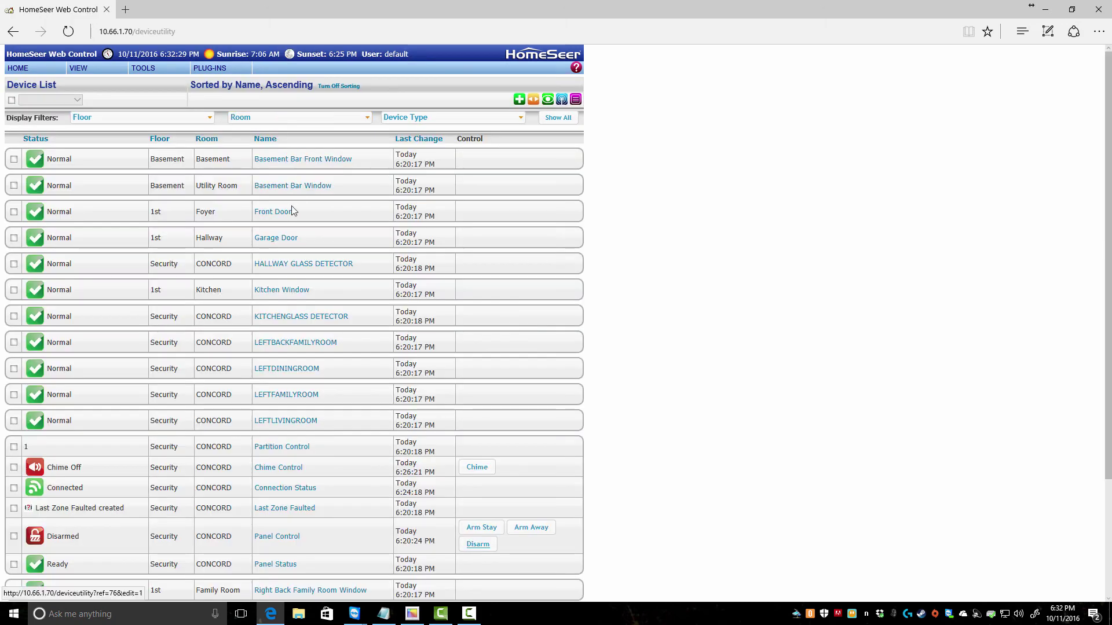
- Rename the HALLWAY GLASS DETECTOR device as Glass Break
click(293, 267)
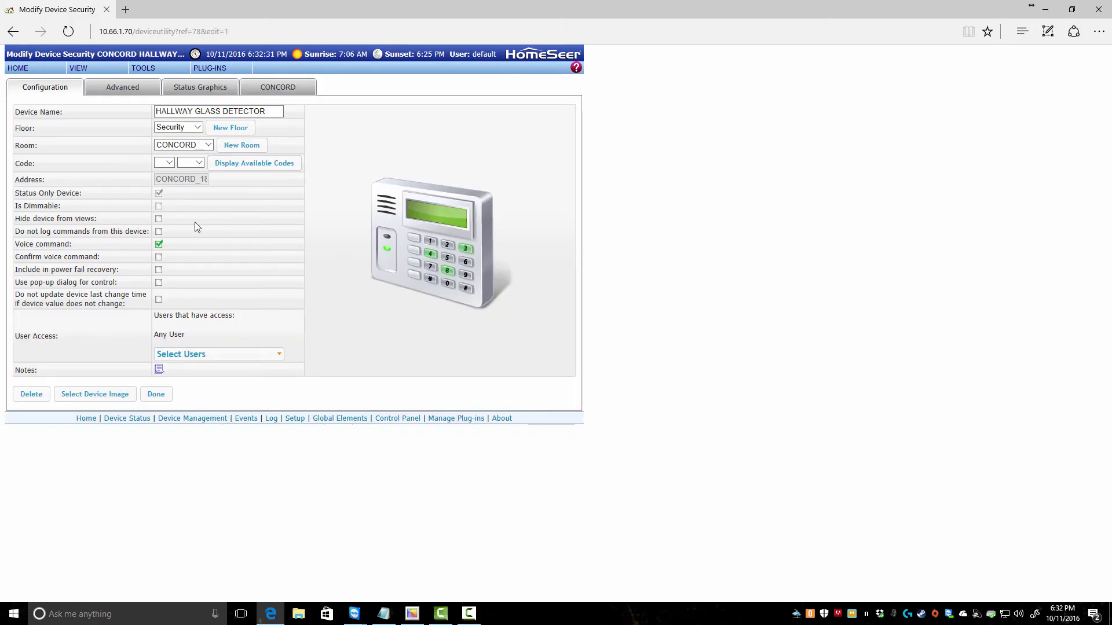
click(224, 112)
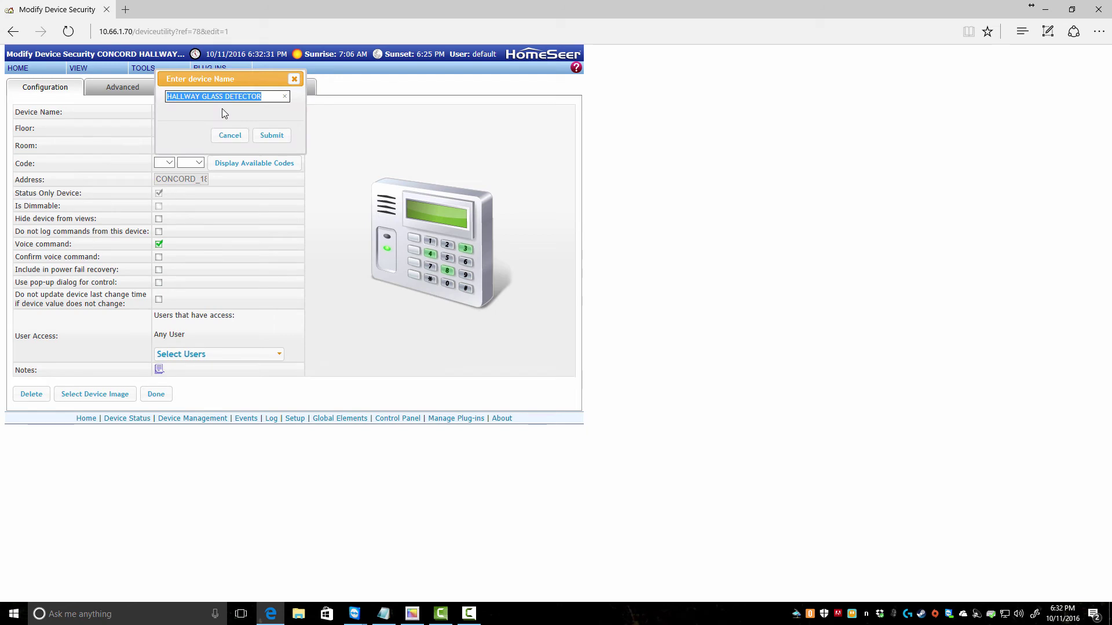
text(Glass Break)
click(272, 136)
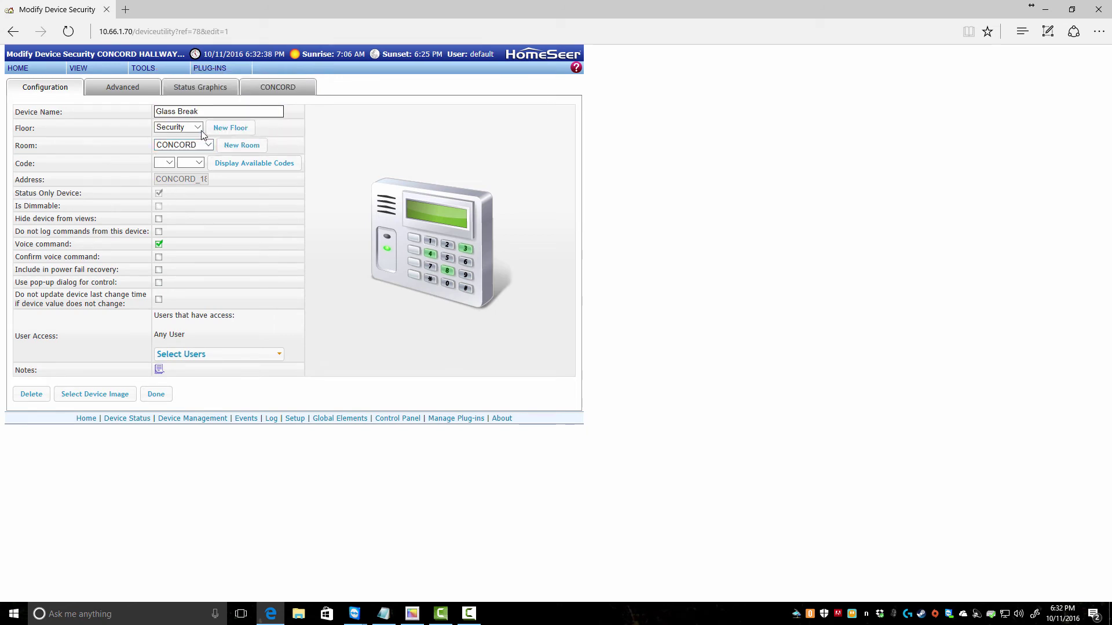
- Assign this Glass Break device to floor 1st and room Hallway, and finish editing it
click(197, 127)
click(173, 106)
click(198, 144)
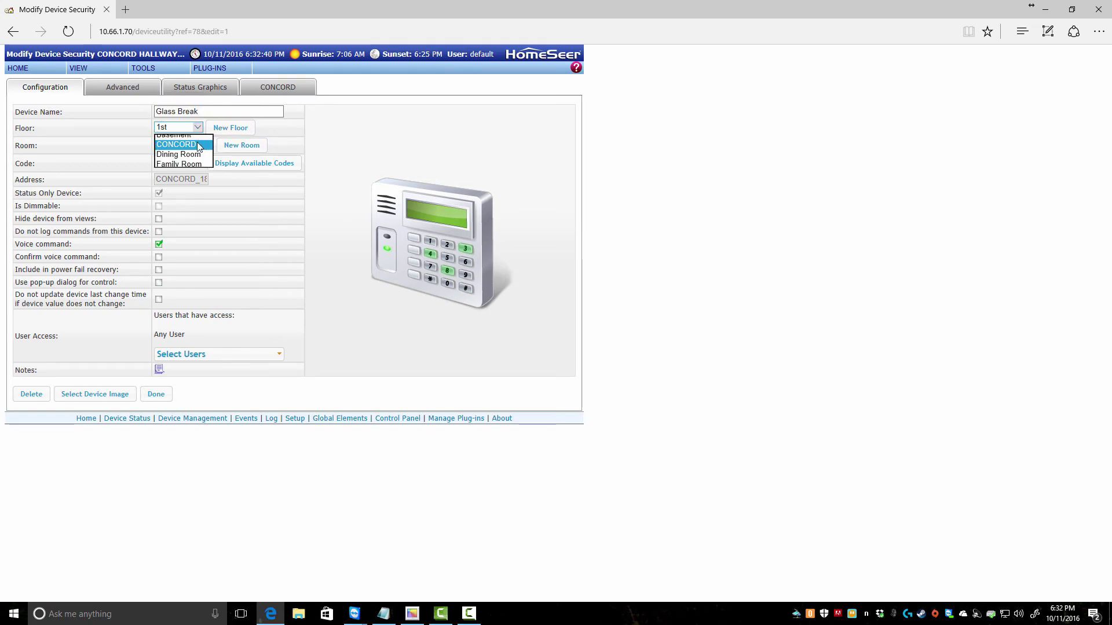
click(175, 184)
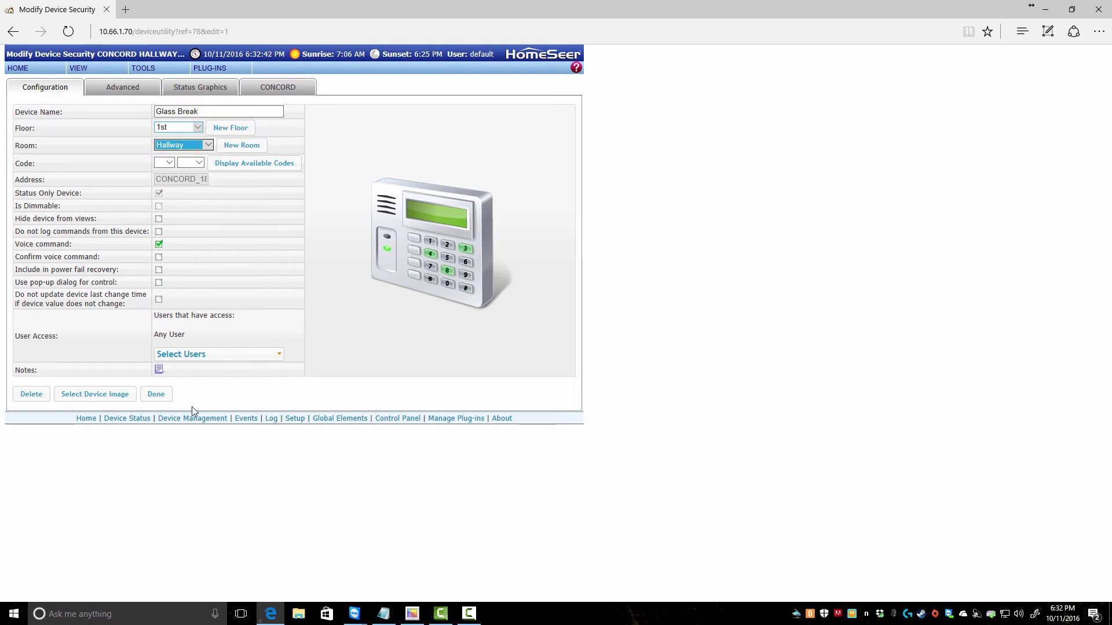
click(155, 394)
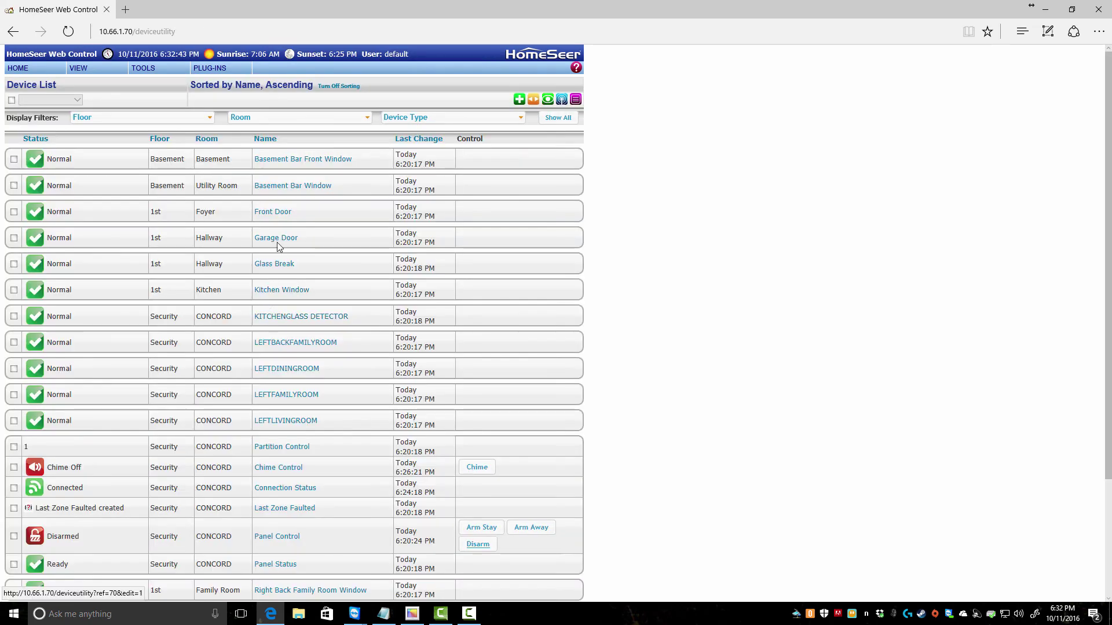
- Rename the KITCHENGLASS DETECTOR device as Glass Break
click(281, 317)
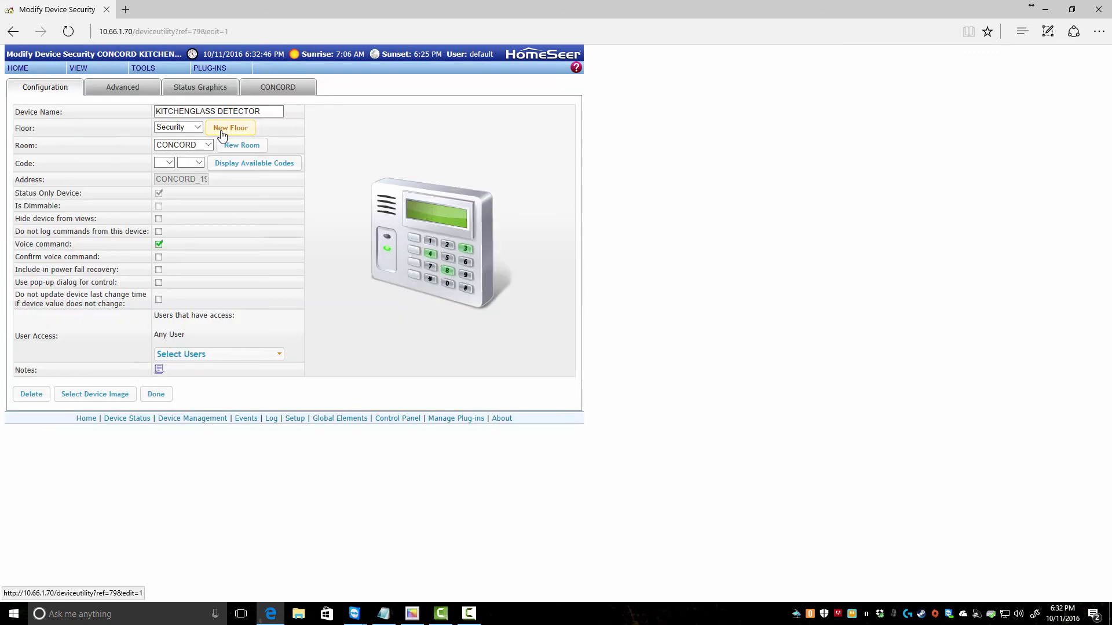
click(214, 110)
text(Glass Break)
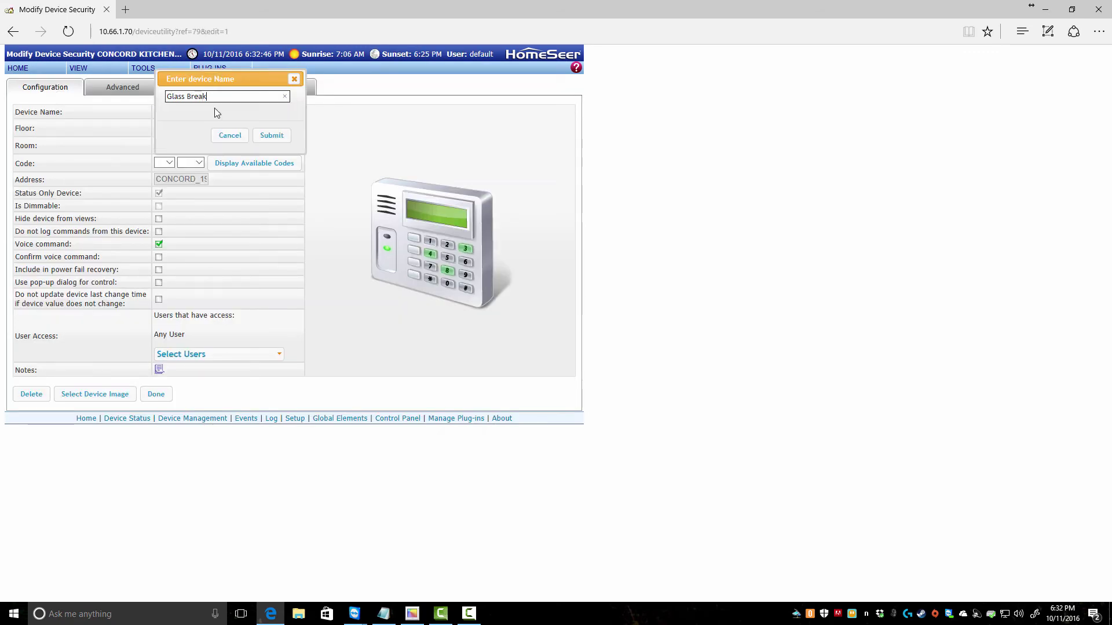
click(268, 136)
- Assign this Glass Break device to floor 1st and room Kitchen, and finish editing it
click(182, 129)
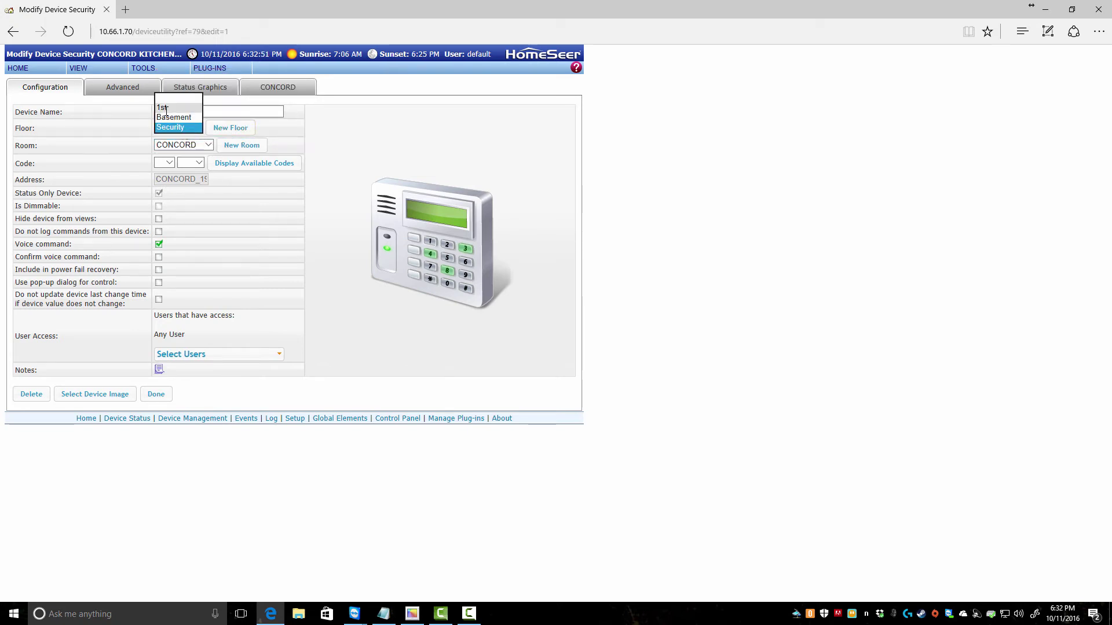
click(165, 109)
click(184, 144)
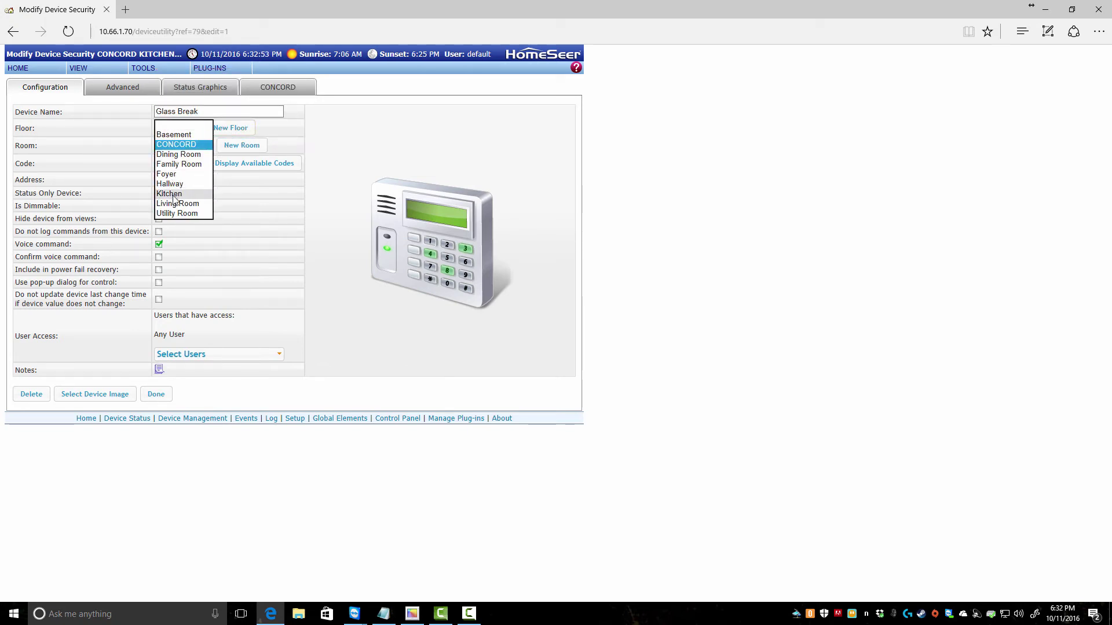
click(177, 193)
click(152, 394)
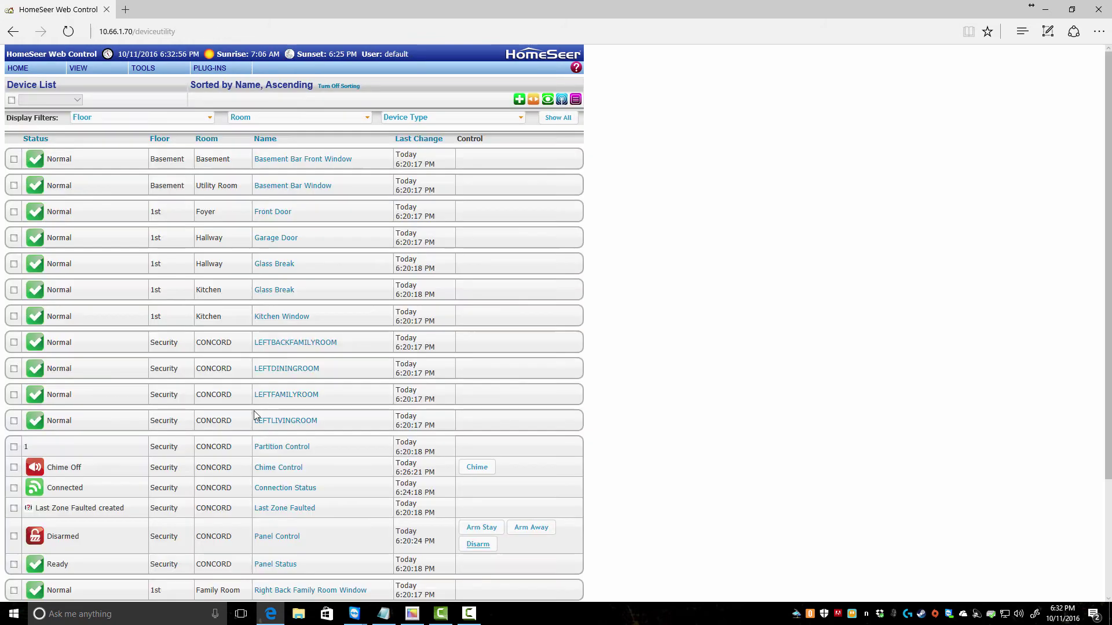
- Rename the Basement Bar Front Window device as Window Bar
click(306, 164)
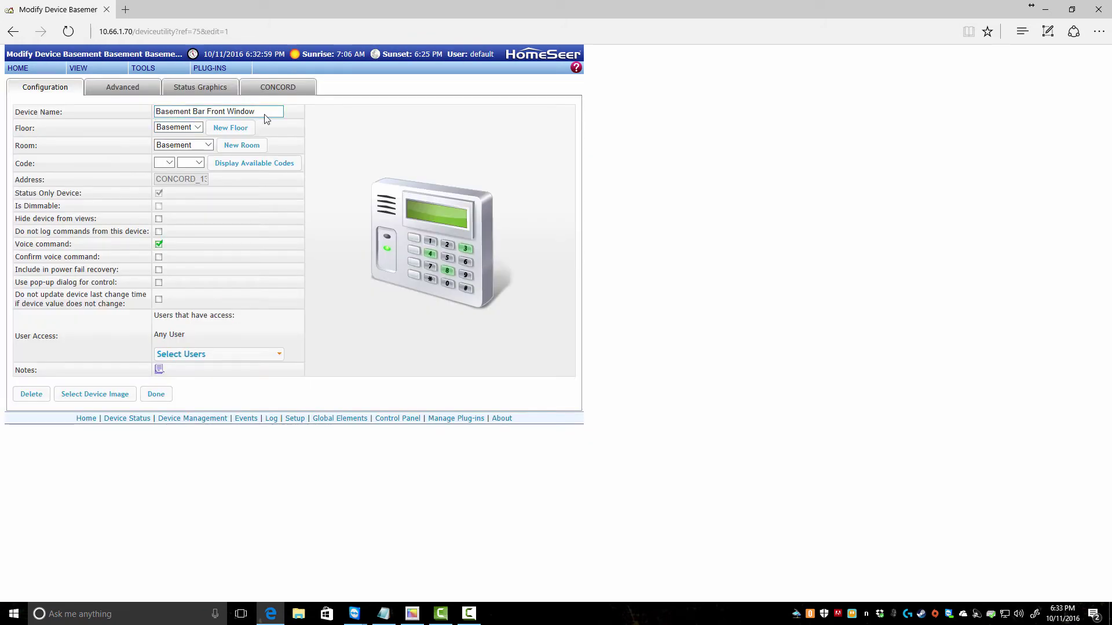
click(264, 115)
text(Window B)
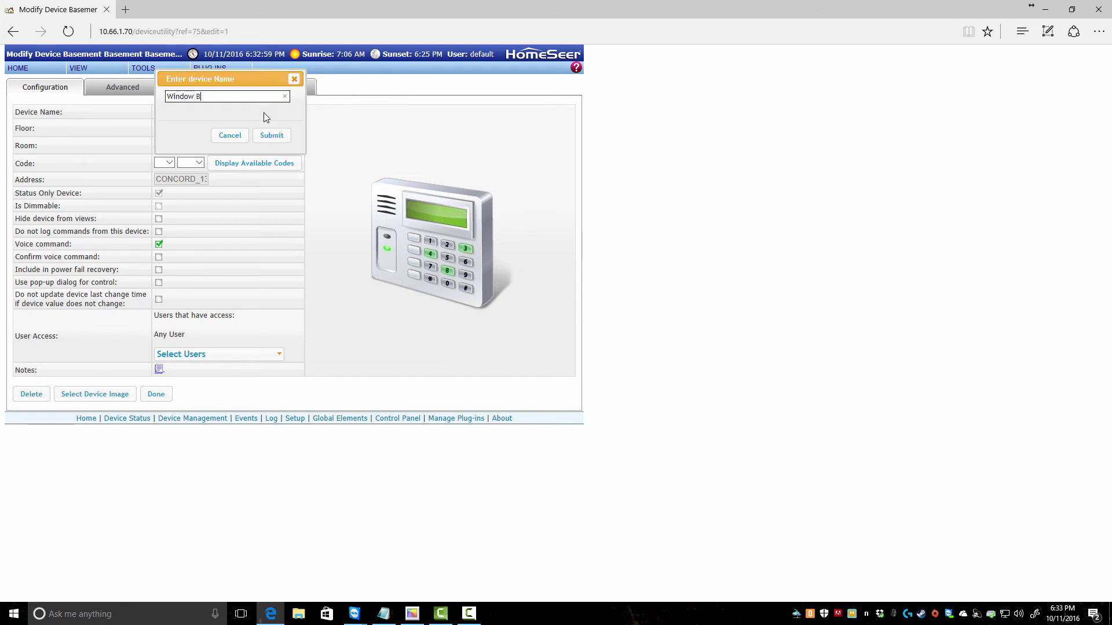
text(ar)
click(271, 135)
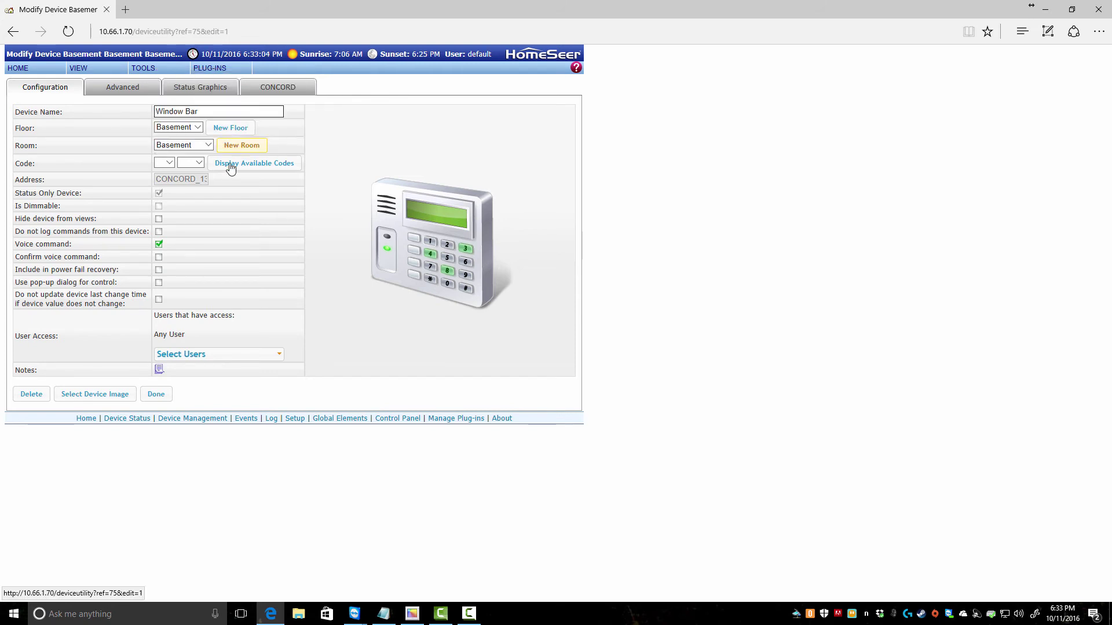
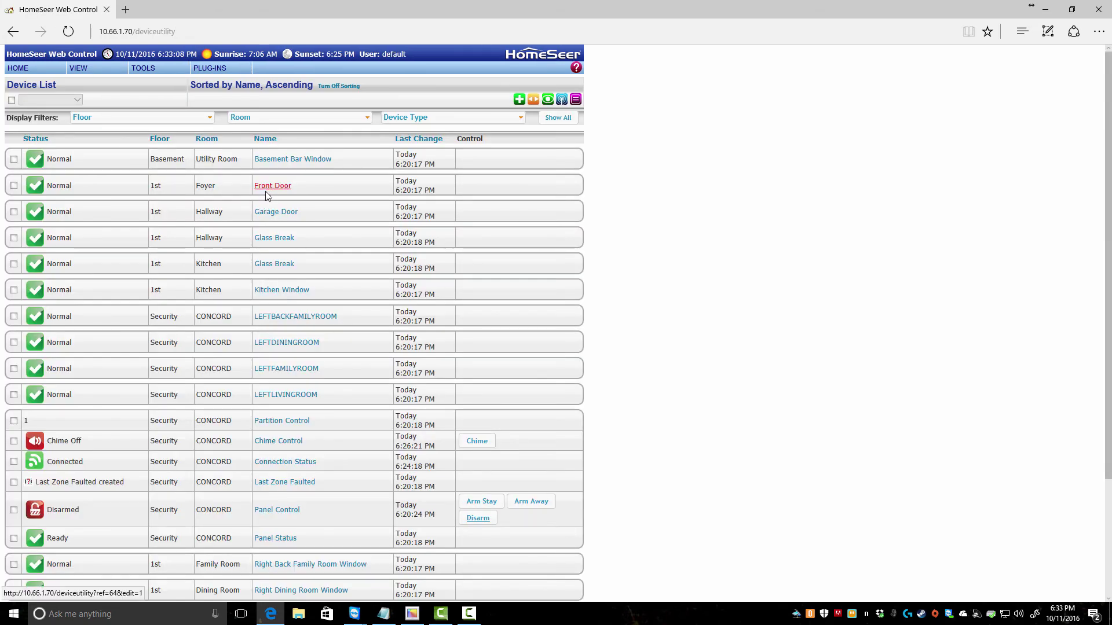
- Rename the Kitchen Window device as Window and finish editing it
click(271, 293)
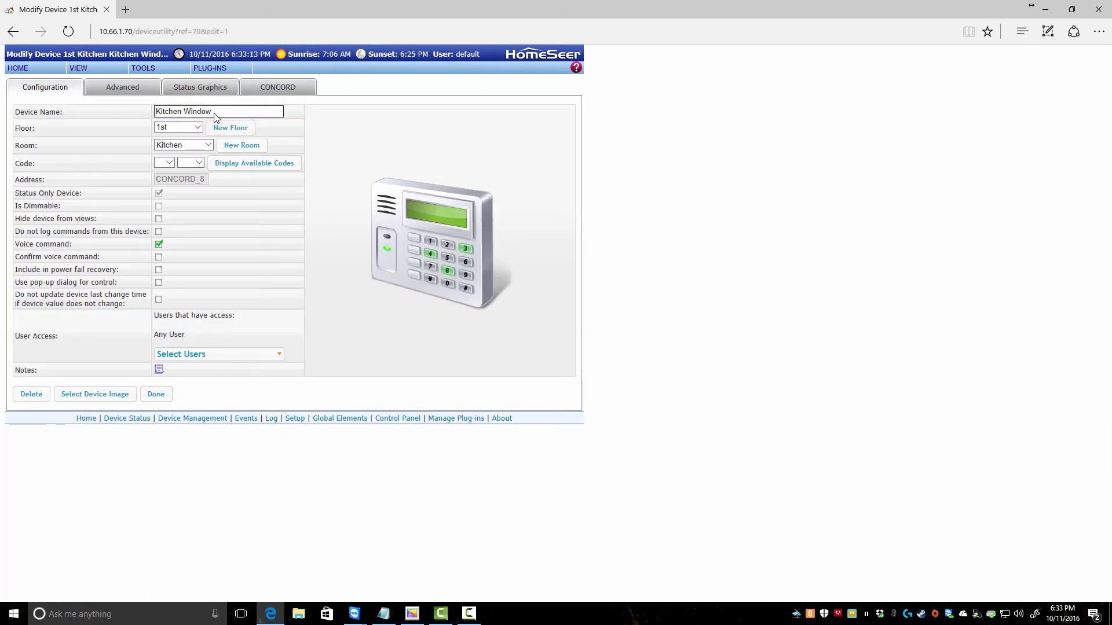
click(214, 113)
text(Window)
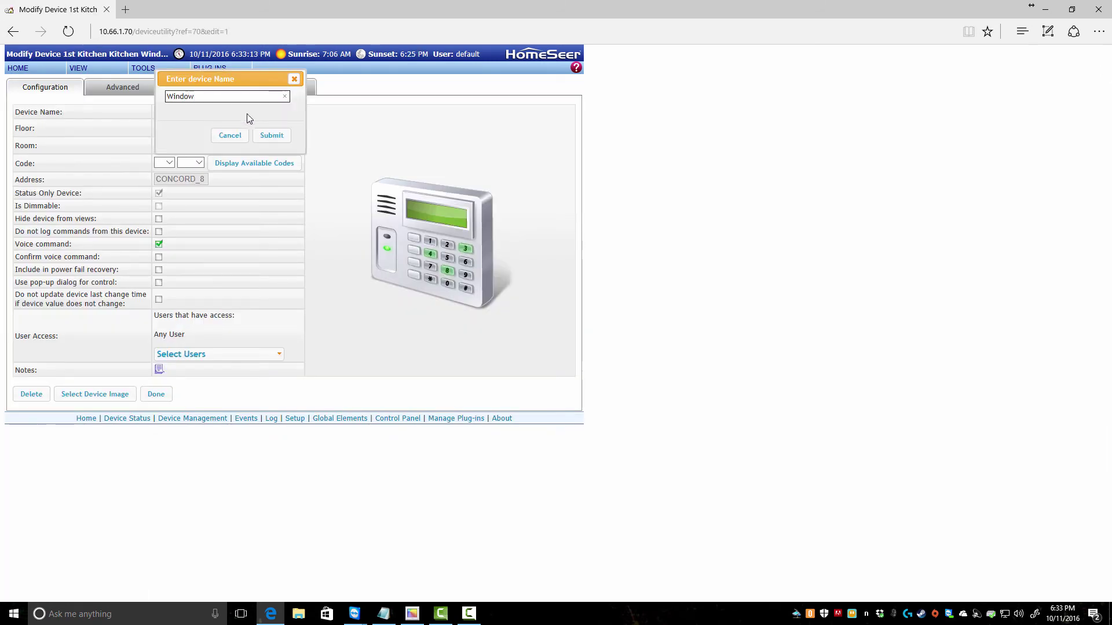
click(271, 135)
click(155, 400)
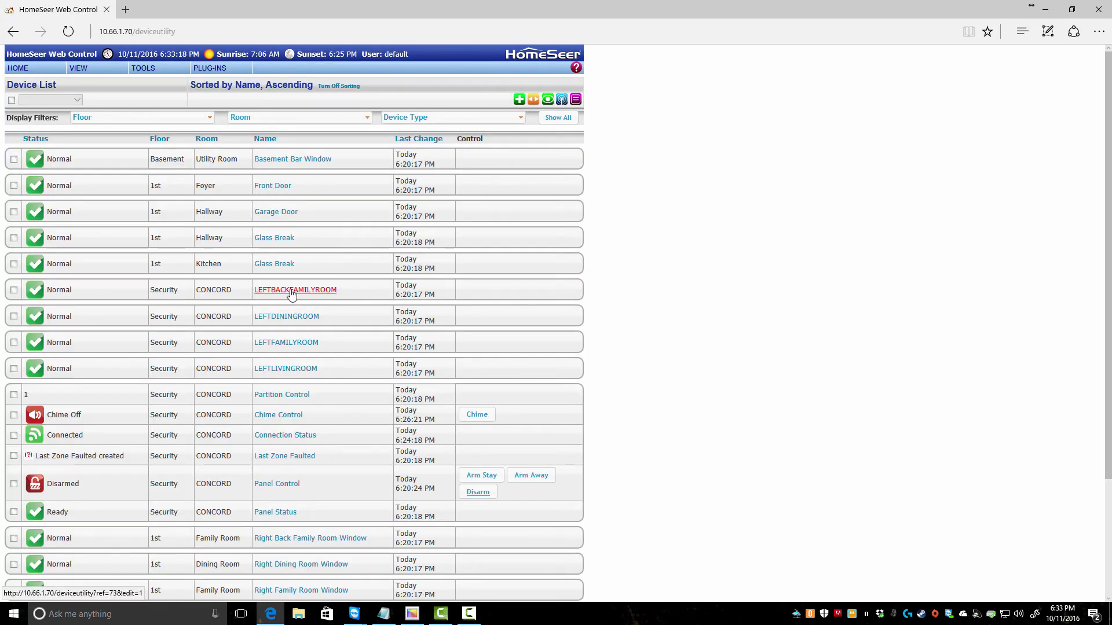
- Rename the LEFTBACKFAMILYROOM device as Left Back Window
click(291, 292)
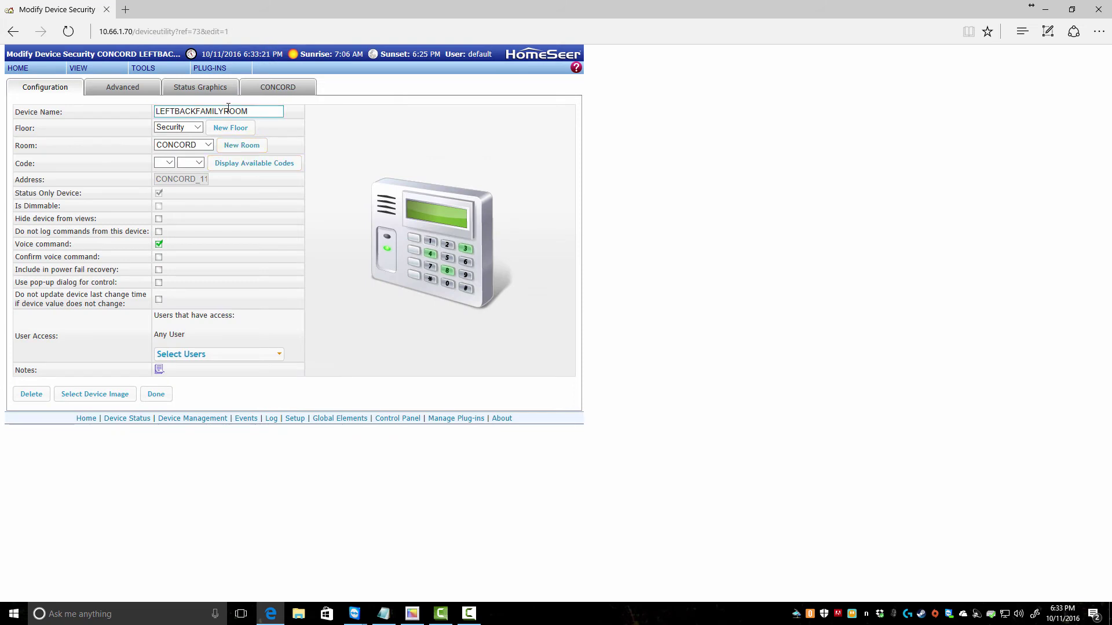
click(236, 110)
text(Left)
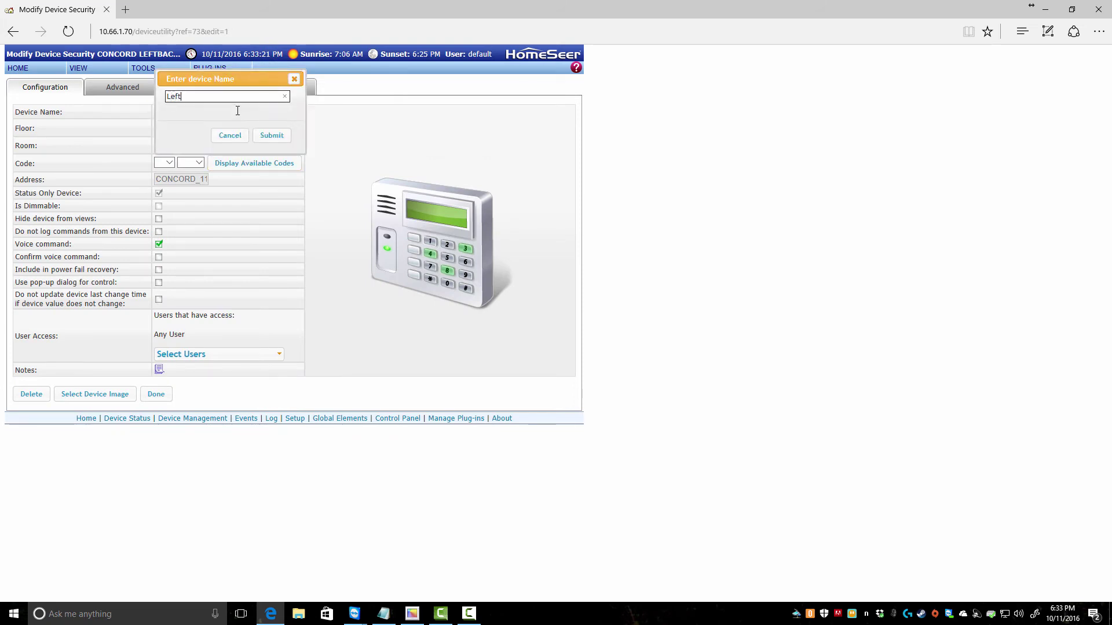
text( Back Family Room Window)
drag(228, 101, 242, 105)
key(BackSpace)
click(271, 135)
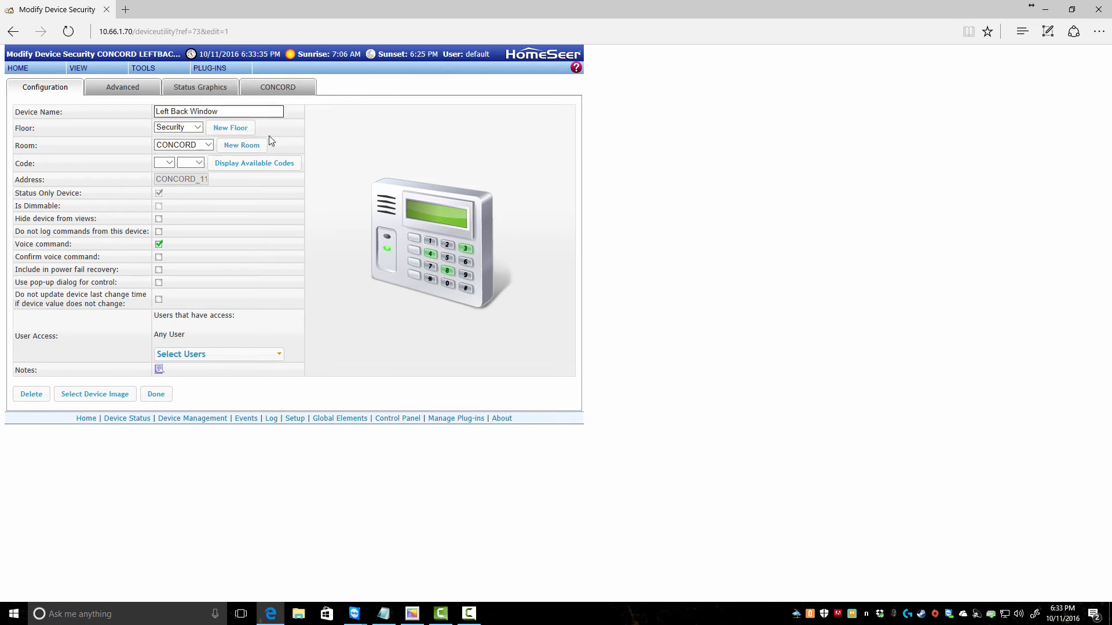
- Assign the Left Back Window device to floor 1st and room Family Room
click(195, 129)
click(170, 98)
click(197, 146)
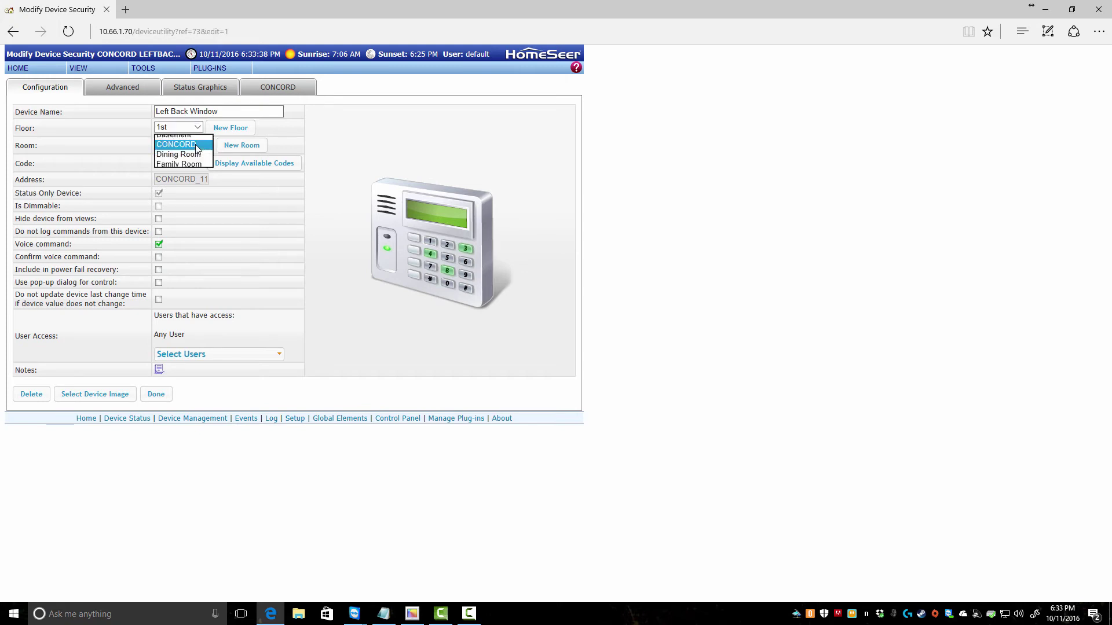
click(178, 163)
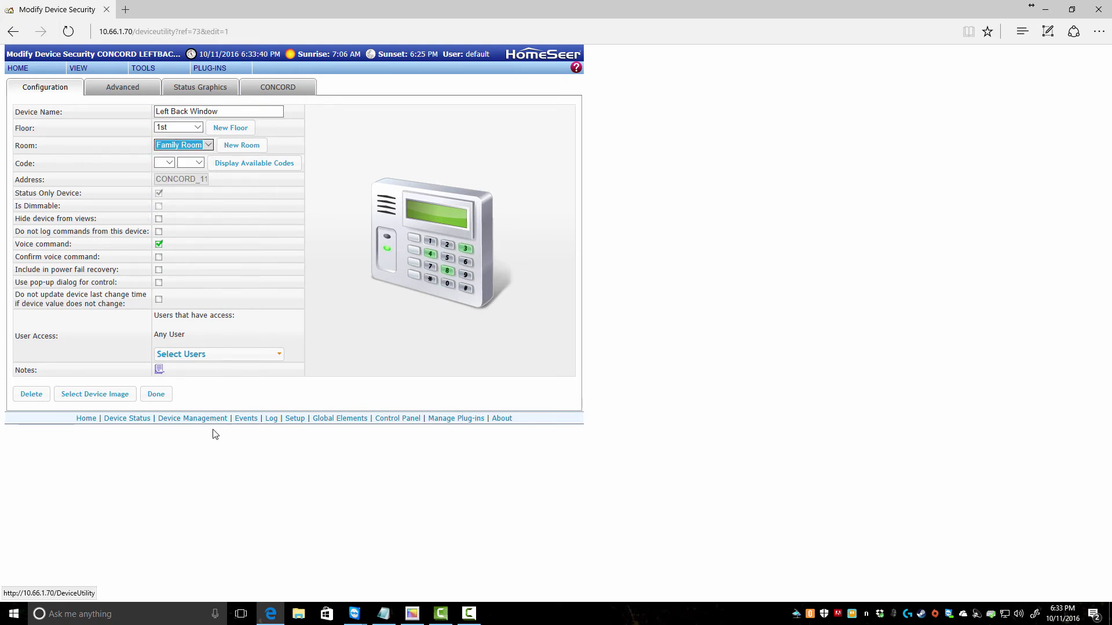
- Finish editing the Left Back Window device and rename the LEFTDININGROOM device as Left Window
click(156, 396)
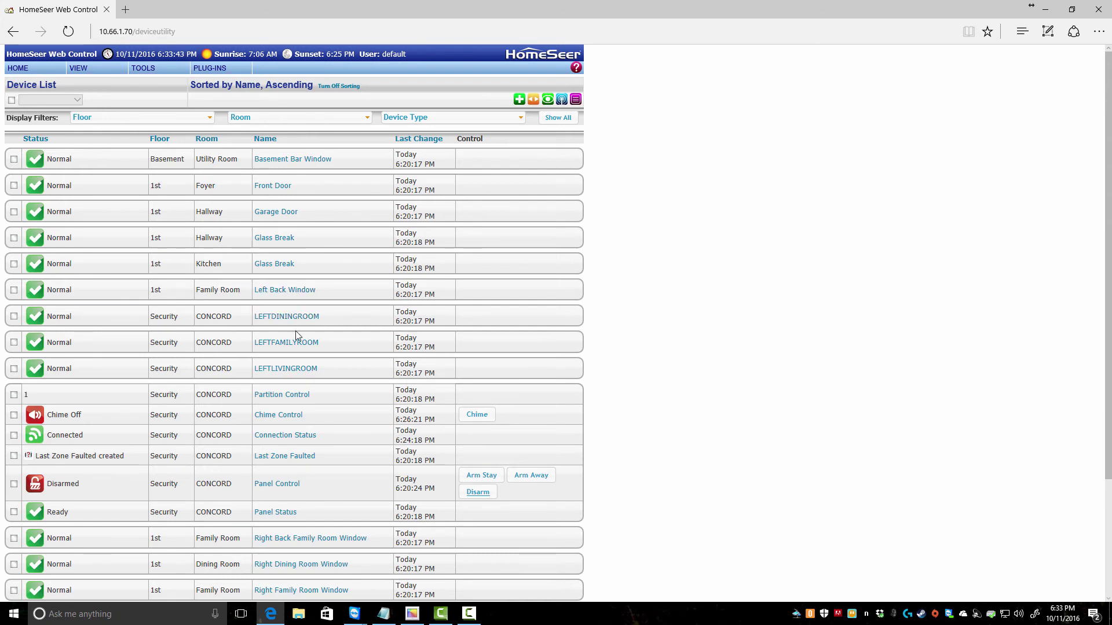
click(283, 317)
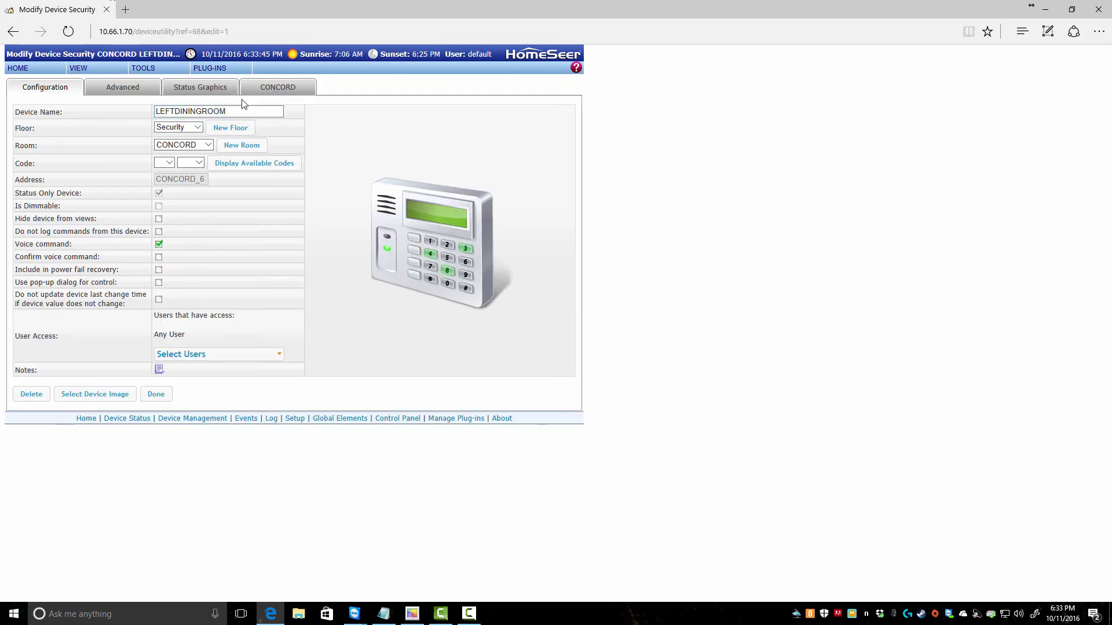
click(235, 112)
text(L)
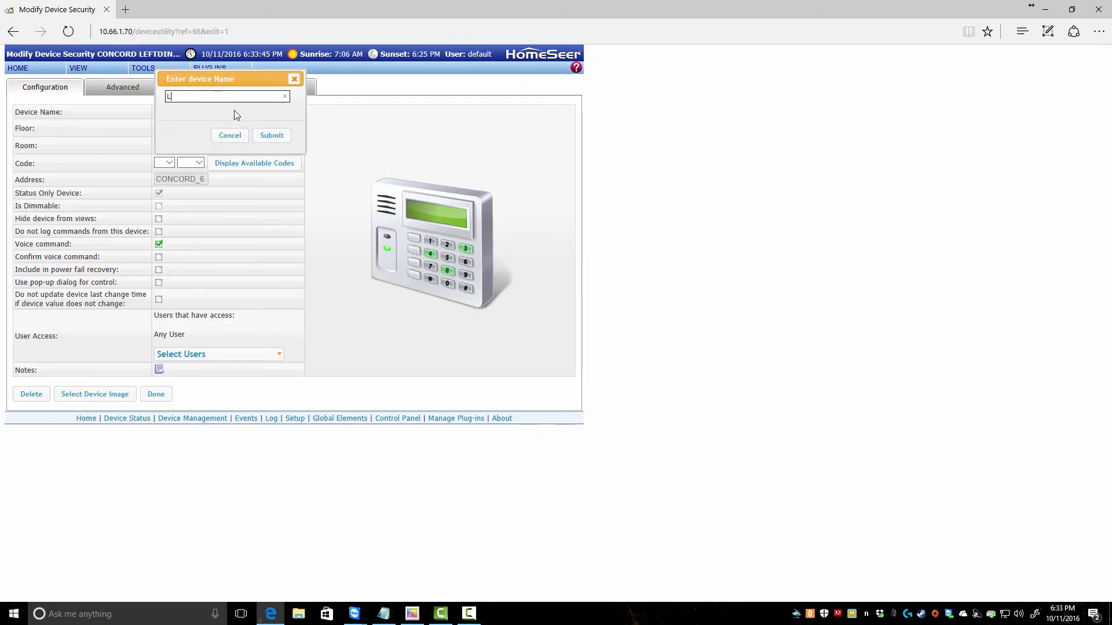
text(eft Window)
click(265, 137)
- Assign the former LEFTDININGROOM device to floor 1st and room Dining Room, and finish editing it
click(176, 129)
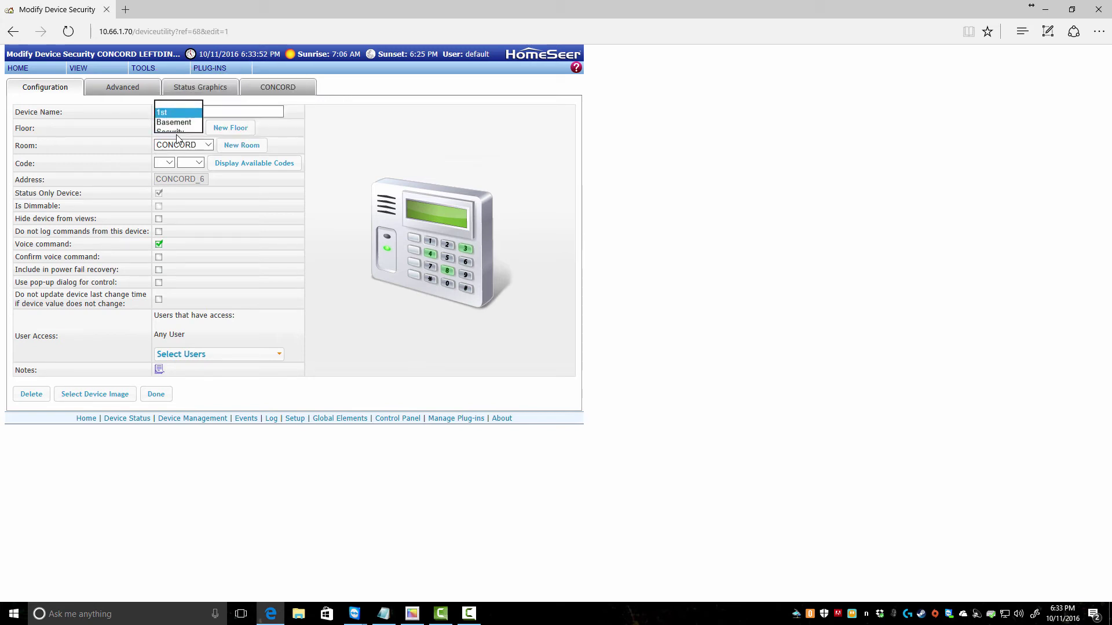
click(176, 131)
click(184, 145)
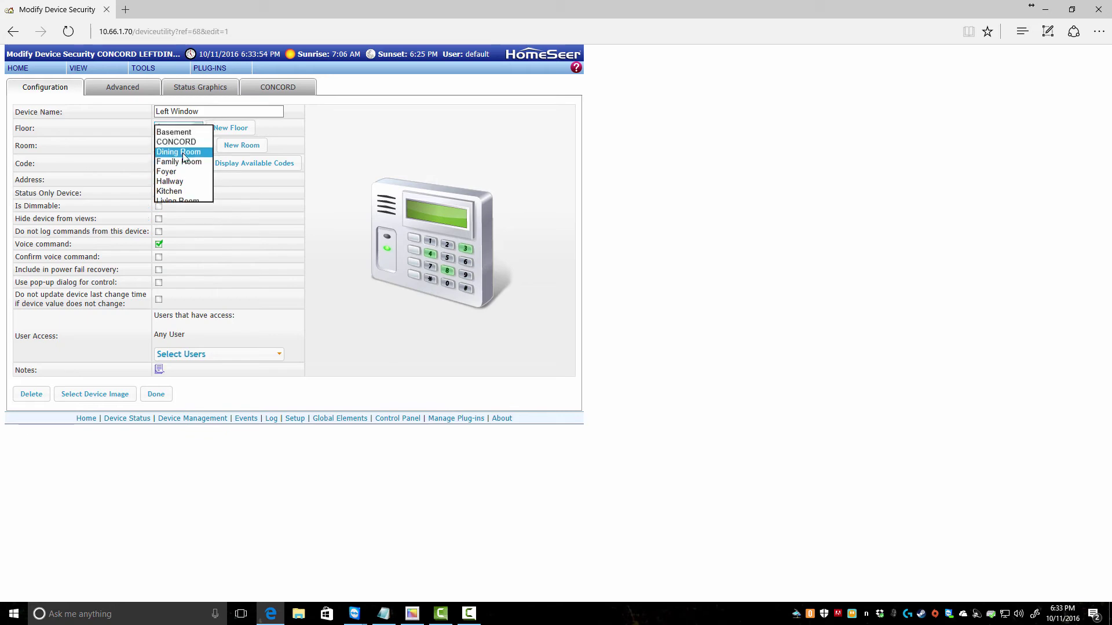
click(183, 152)
click(155, 394)
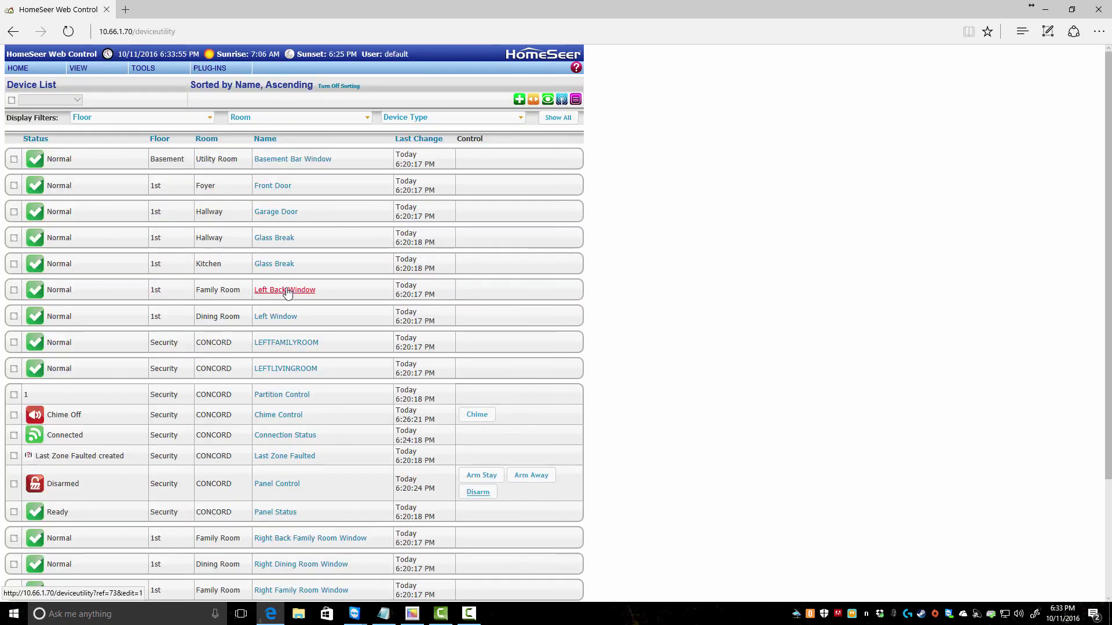
- Rename the LEFTFAMILYROOM device as Left Window
click(280, 344)
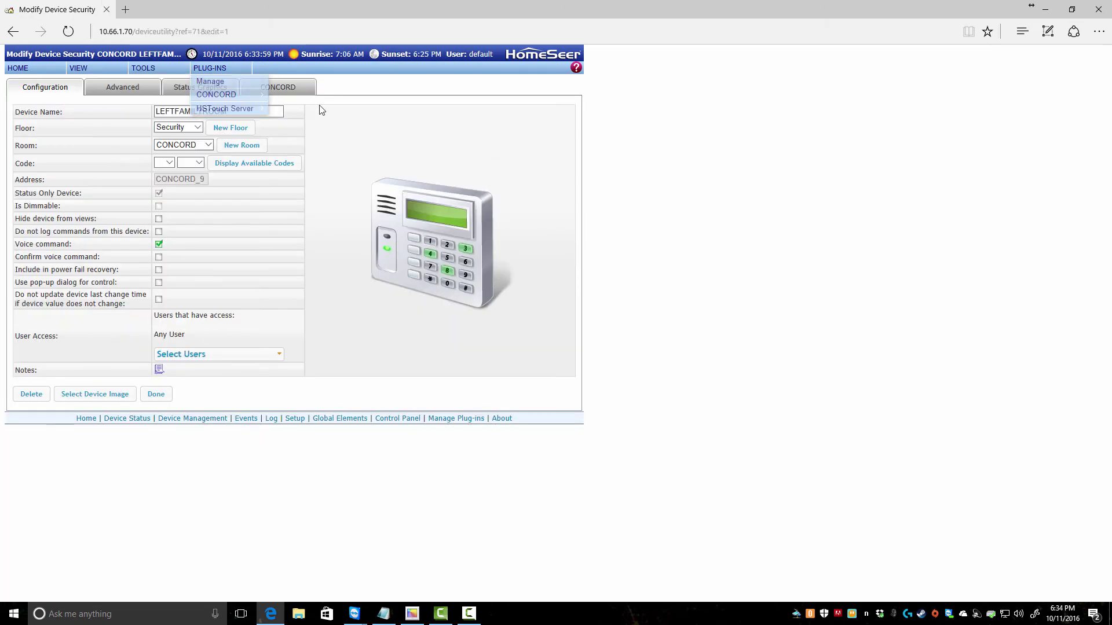
click(191, 112)
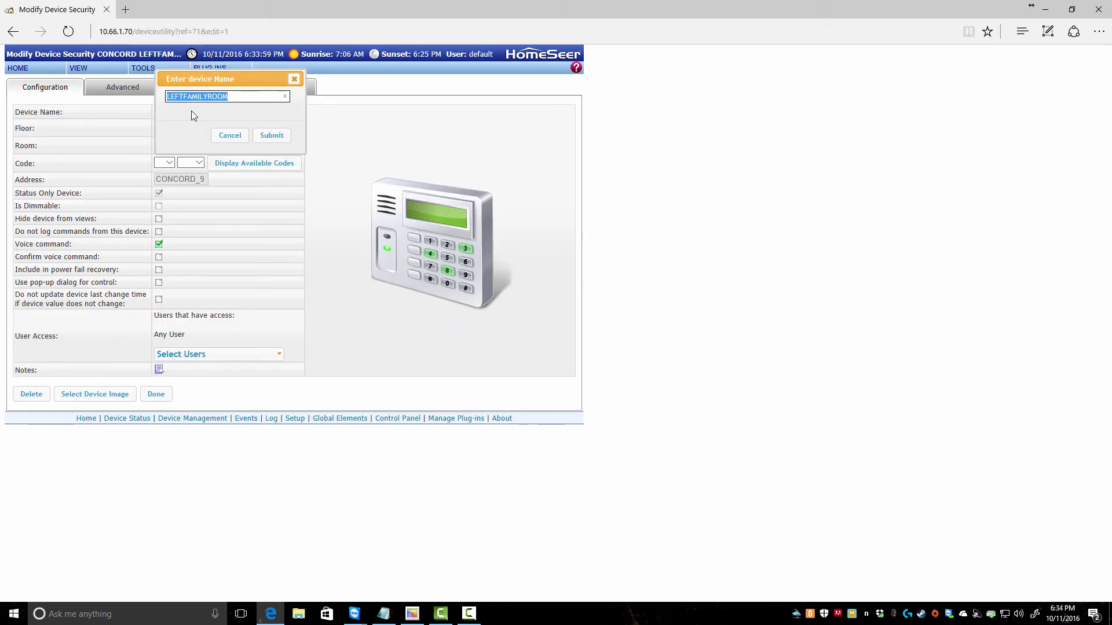
text(Left Window)
click(273, 137)
- Assign the former LEFTFAMILYROOM device to floor 1st and room Family Room, and finish editing it
click(190, 128)
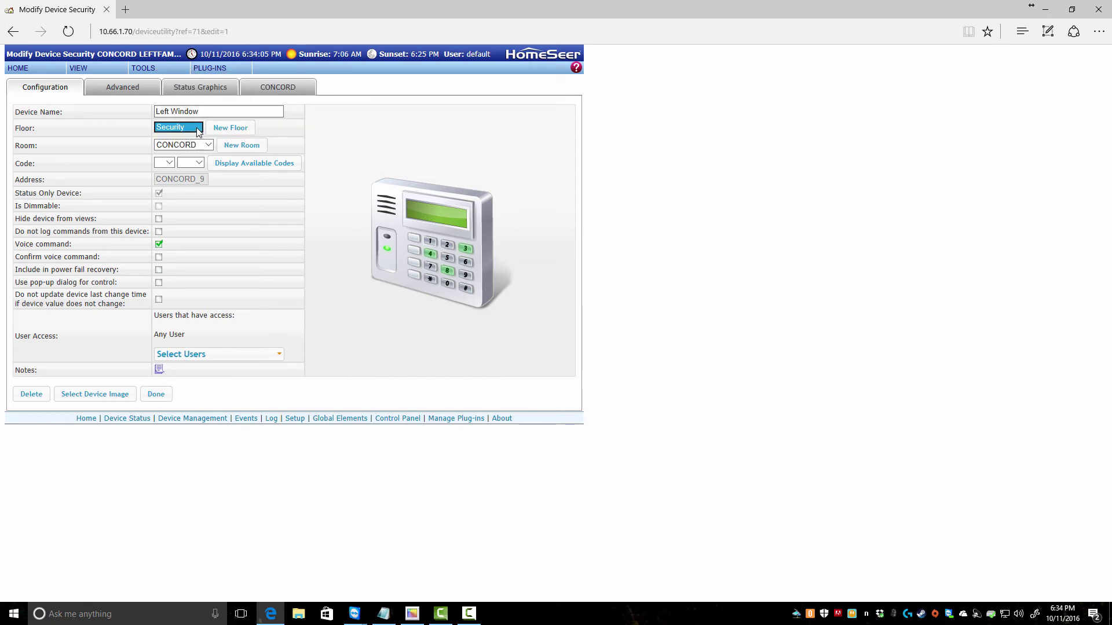
click(184, 145)
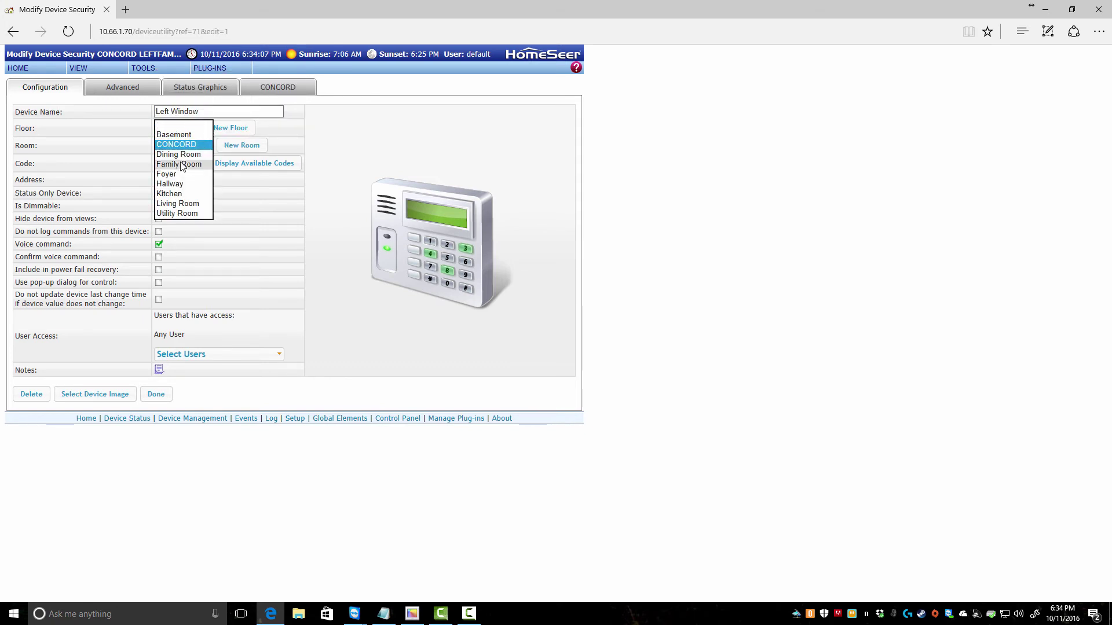
click(183, 163)
click(156, 394)
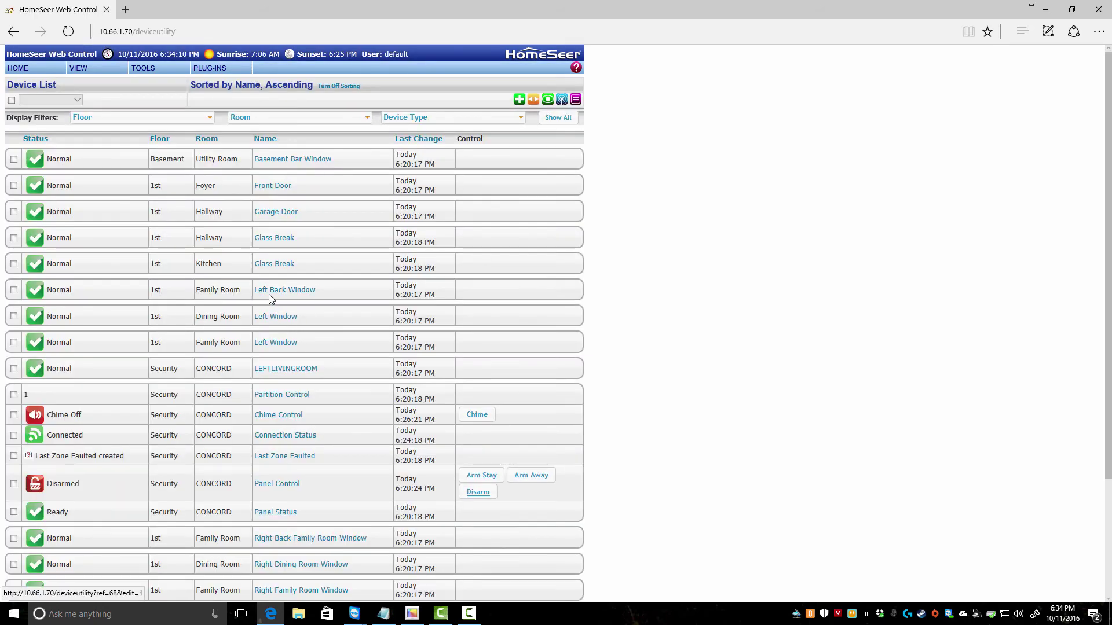
- Rename the LEFTLIVINGROOM device as Left Window
click(293, 369)
click(190, 111)
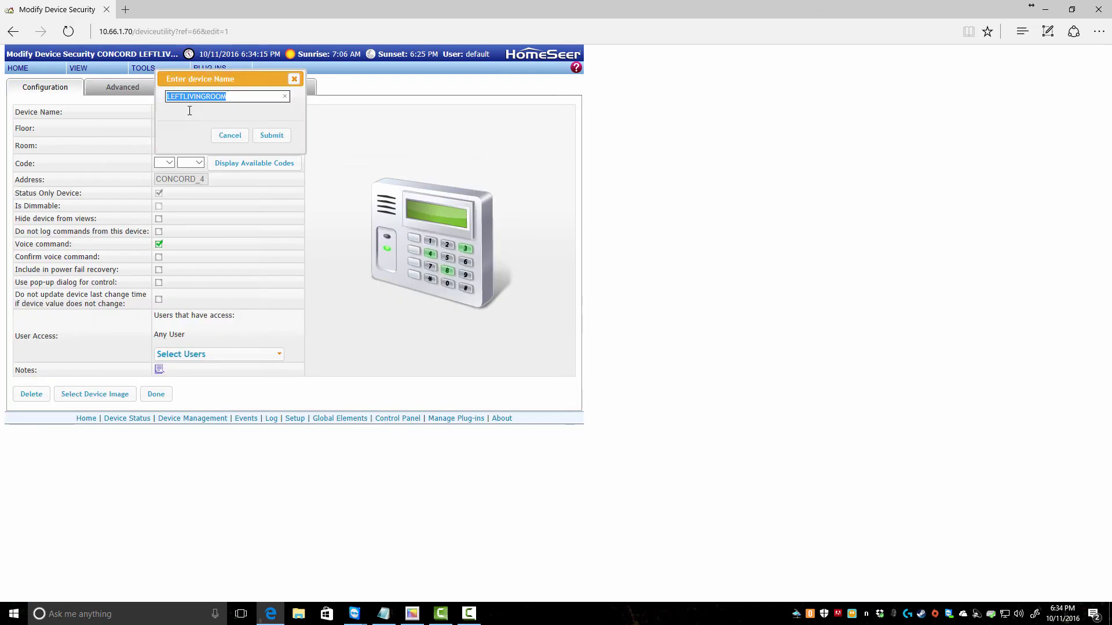
text(Left Window)
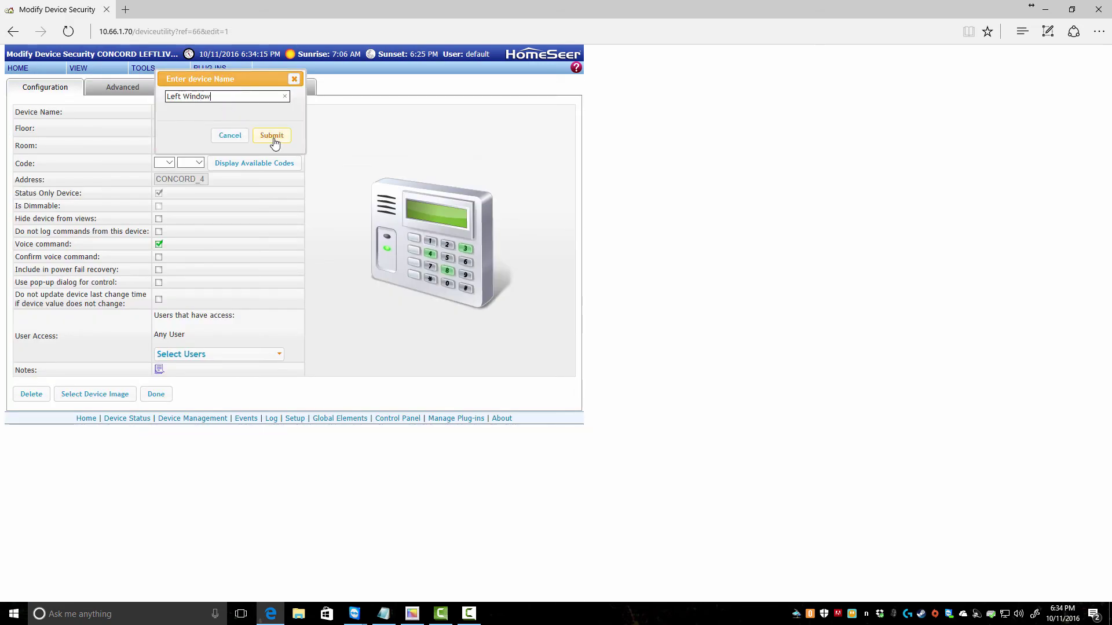
click(272, 136)
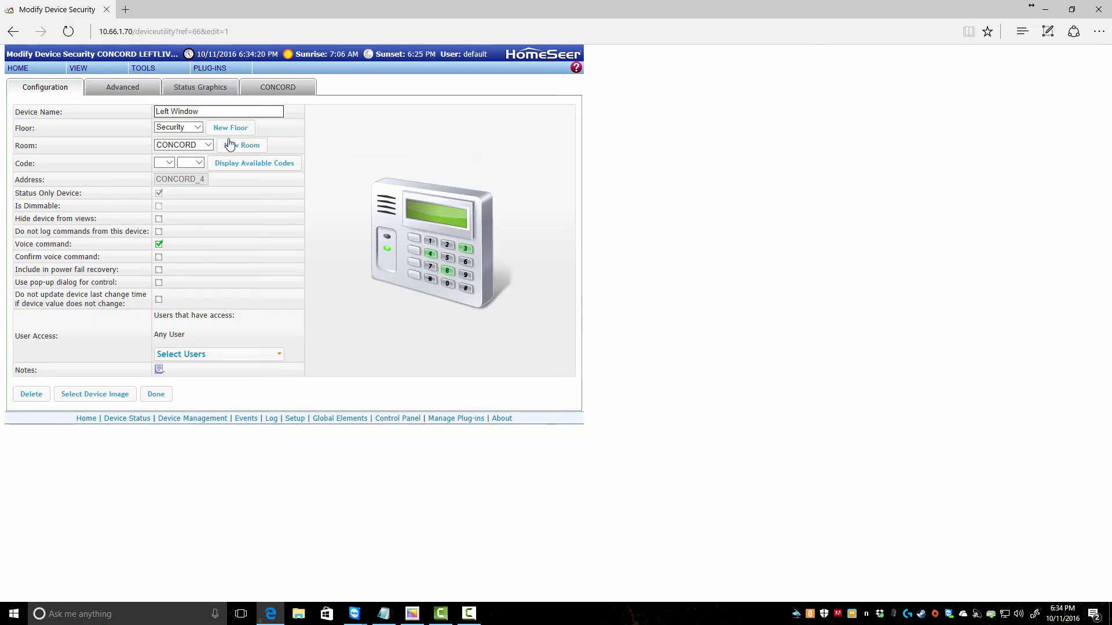
- Assign the former LEFTLIVINGROOM device to room Living Room and floor 1st, and finish editing it
click(185, 145)
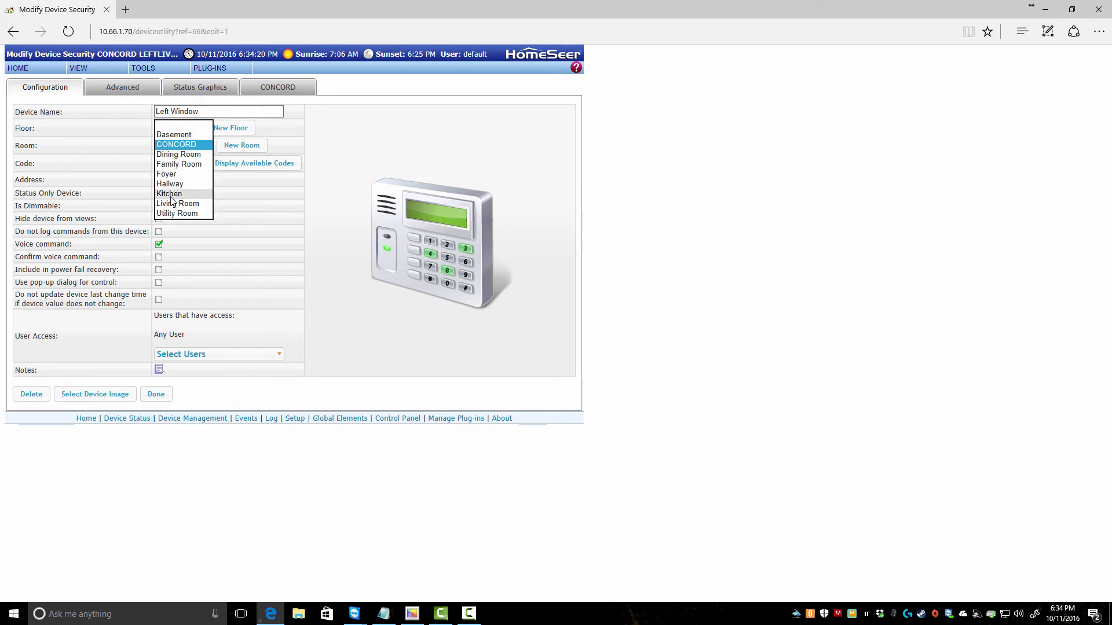
click(175, 203)
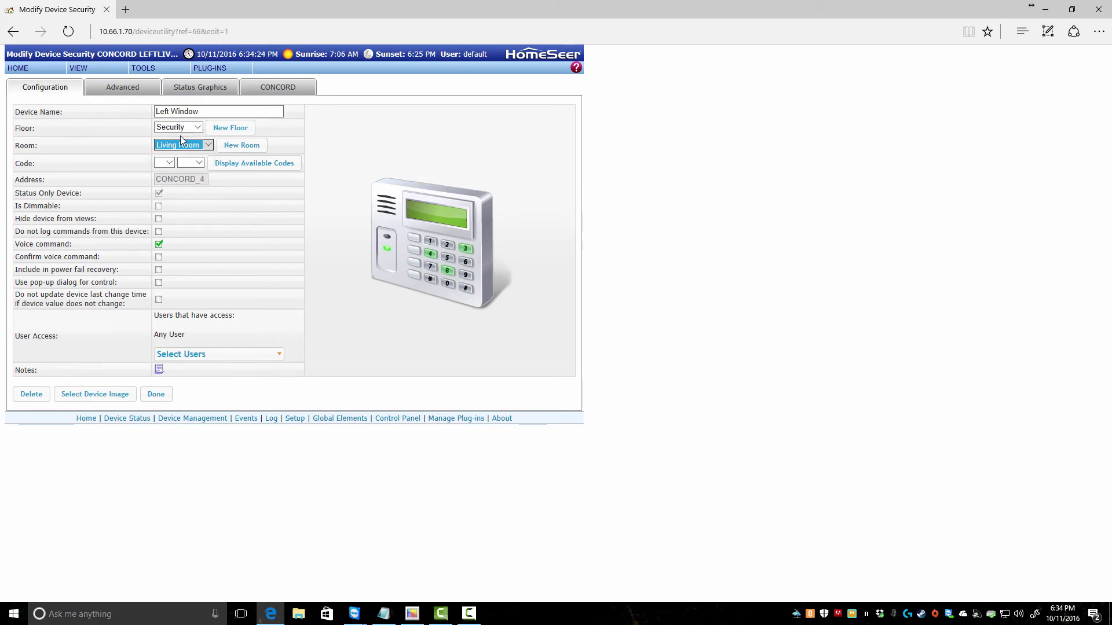
click(181, 128)
click(171, 106)
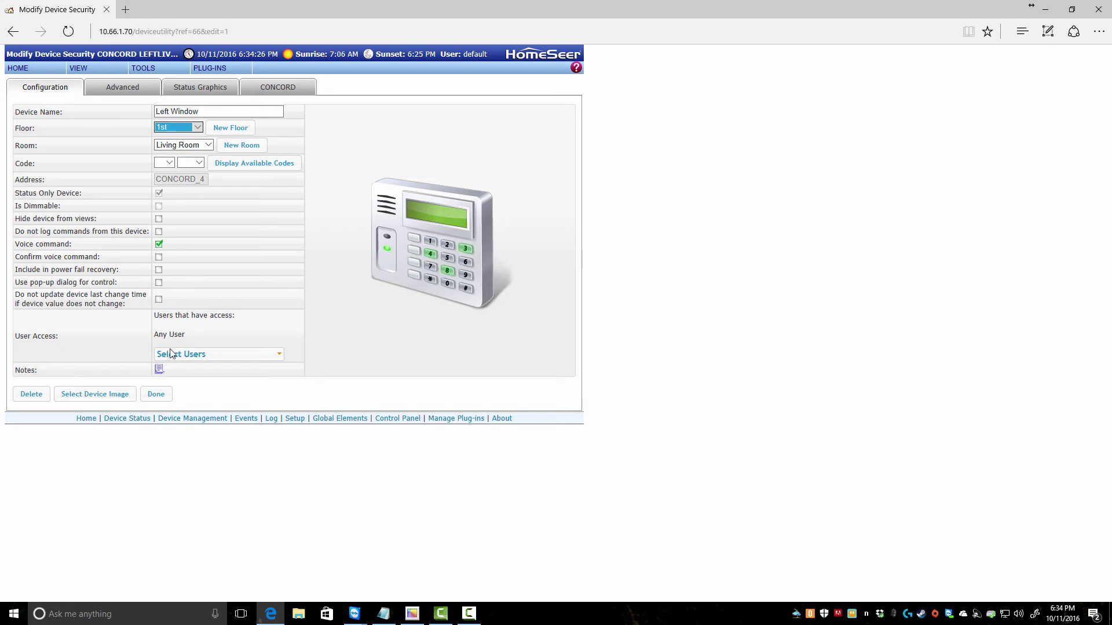
click(158, 395)
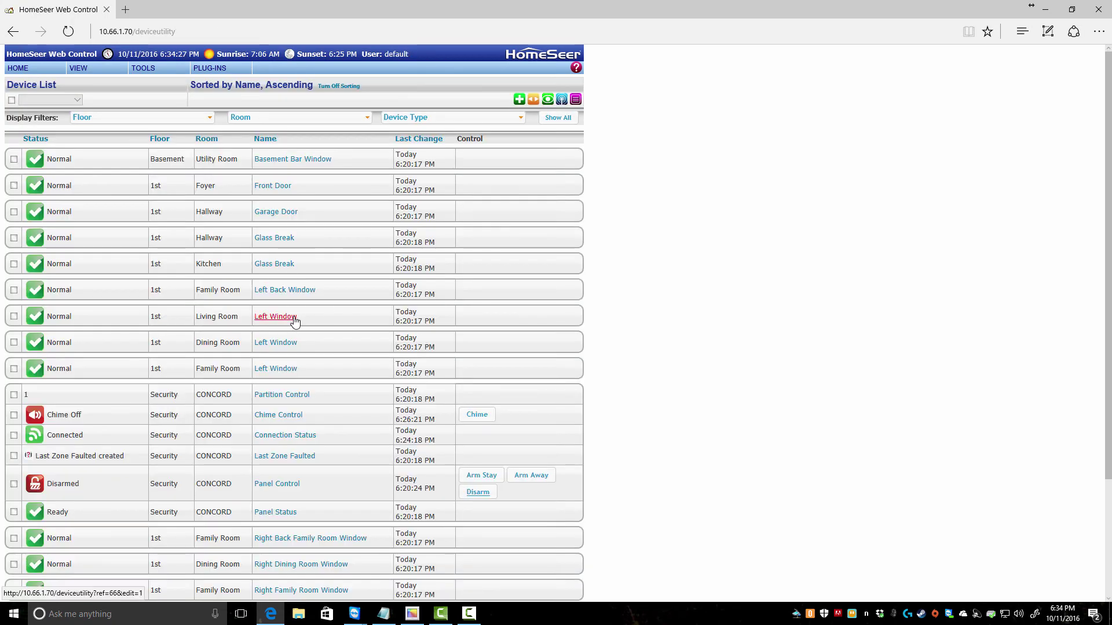
- Rename the Right Back Family Room Window device as Right Back Window and finish editing it
scroll(312, 444, down, 3)
click(289, 387)
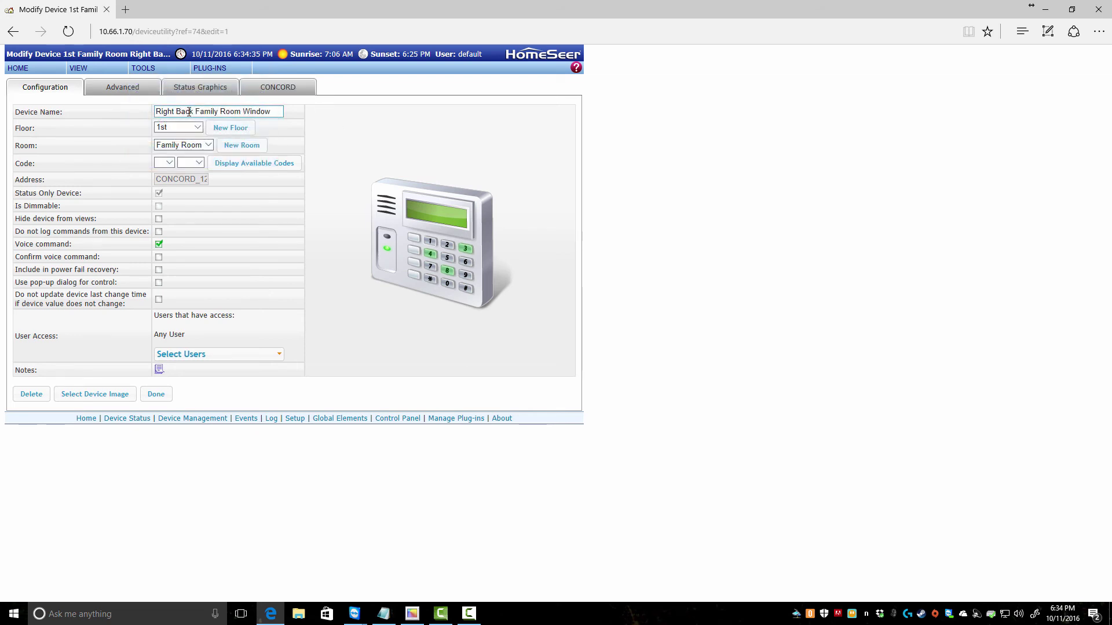
drag(196, 112, 241, 112)
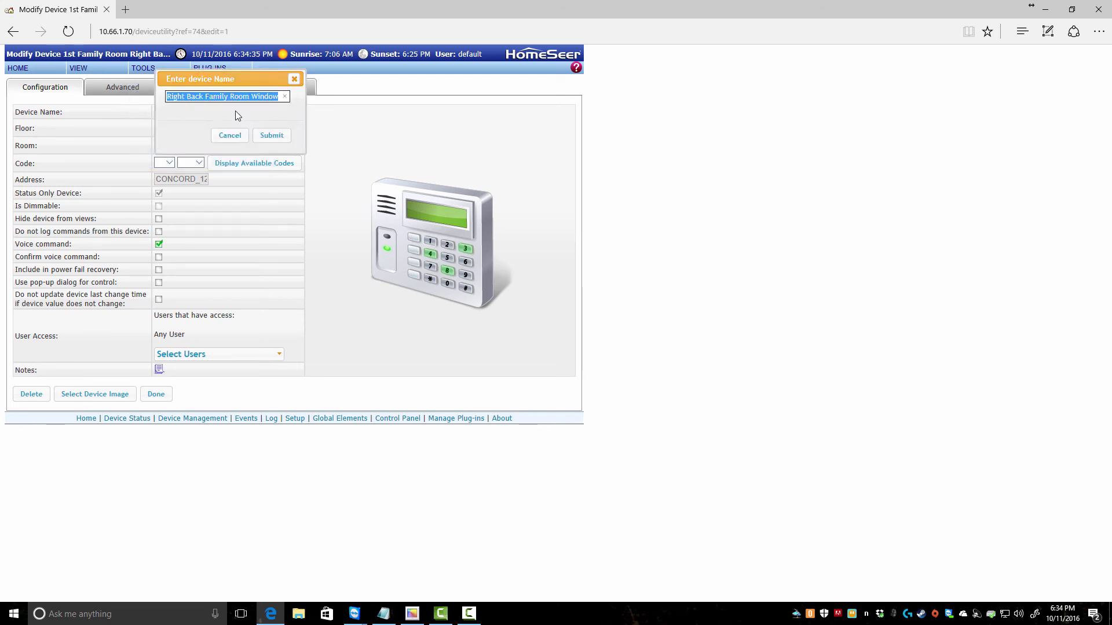
click(206, 97)
key(Delete)
key(Delete)
key(Delete)
key(Delete)
key(Delete)
key(Delete)
key(Delete)
key(Delete)
key(Delete)
key(Delete)
key(Delete)
key(Delete)
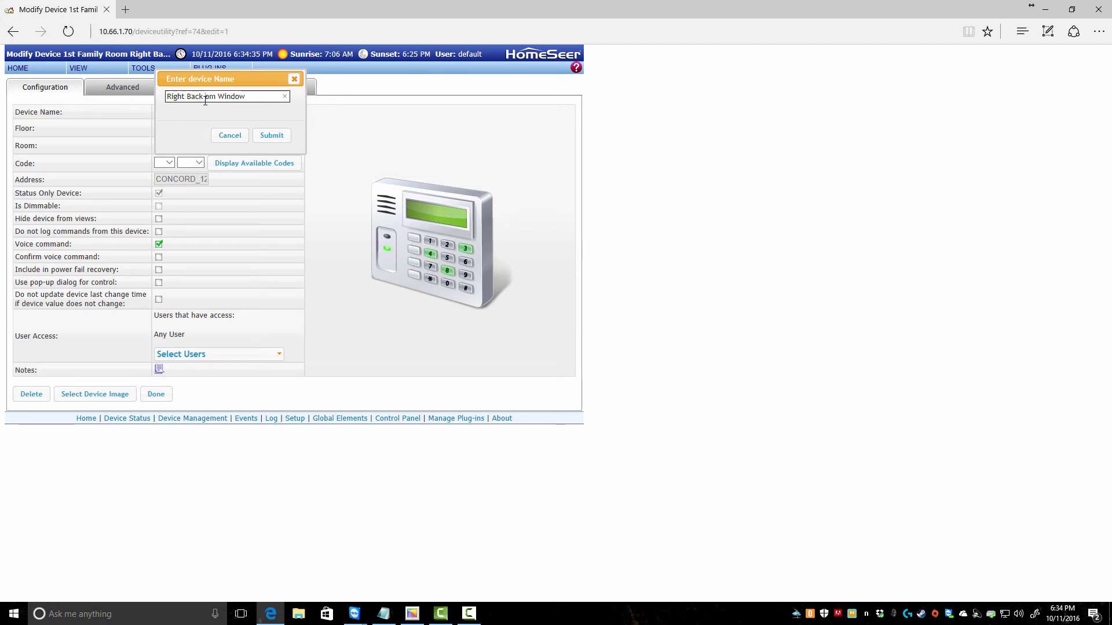
click(271, 136)
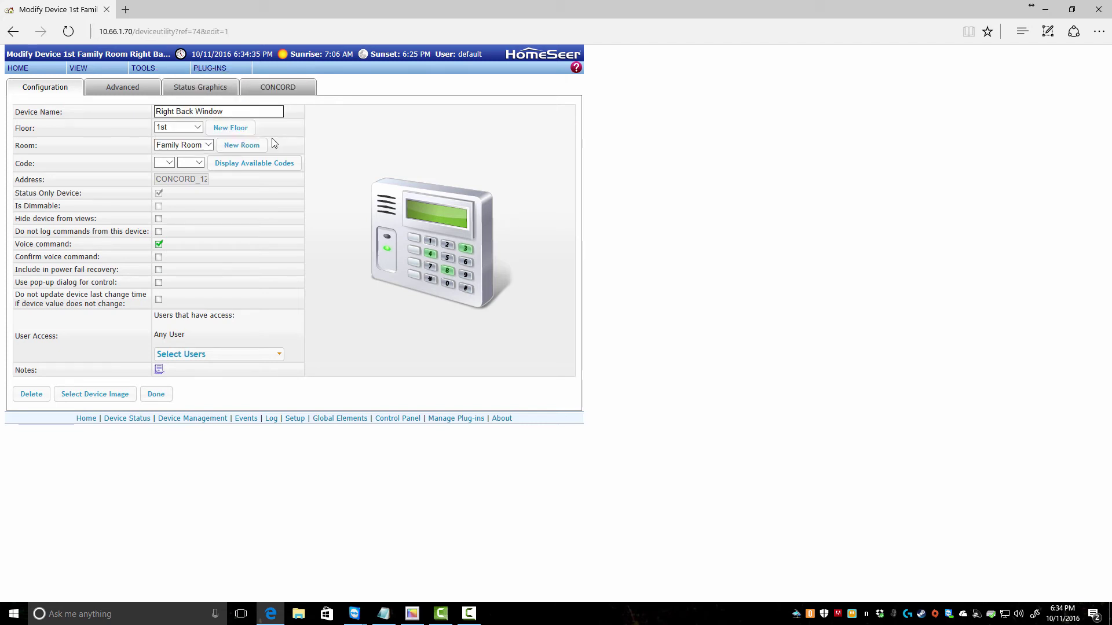
click(155, 394)
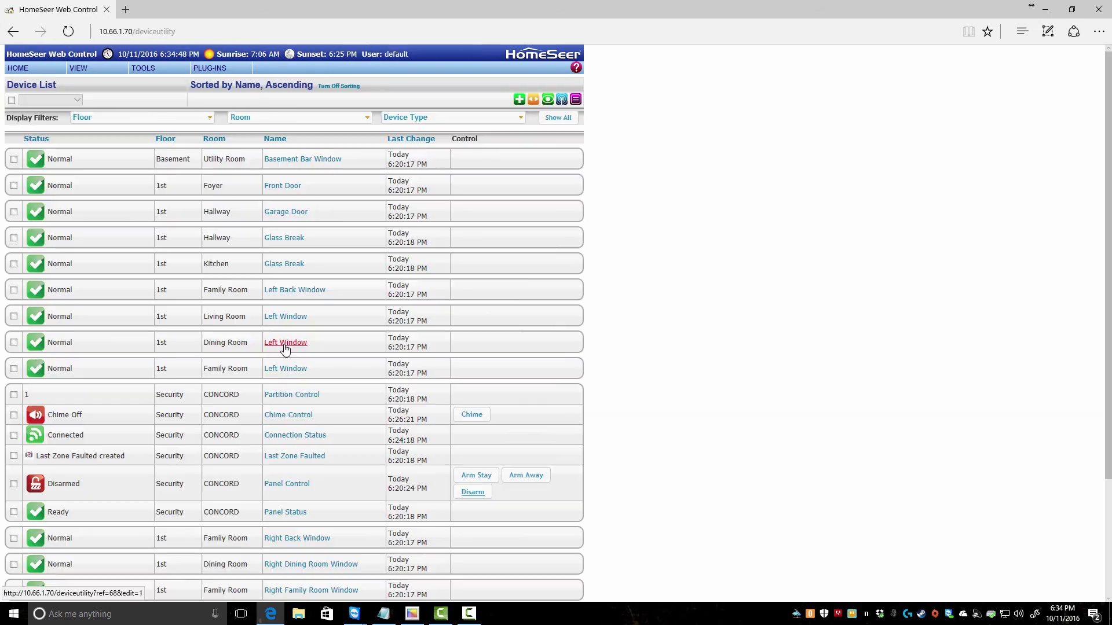
- Rename the Right Dining Room Window device as Right Window and finish editing it
scroll(337, 459, down, 3)
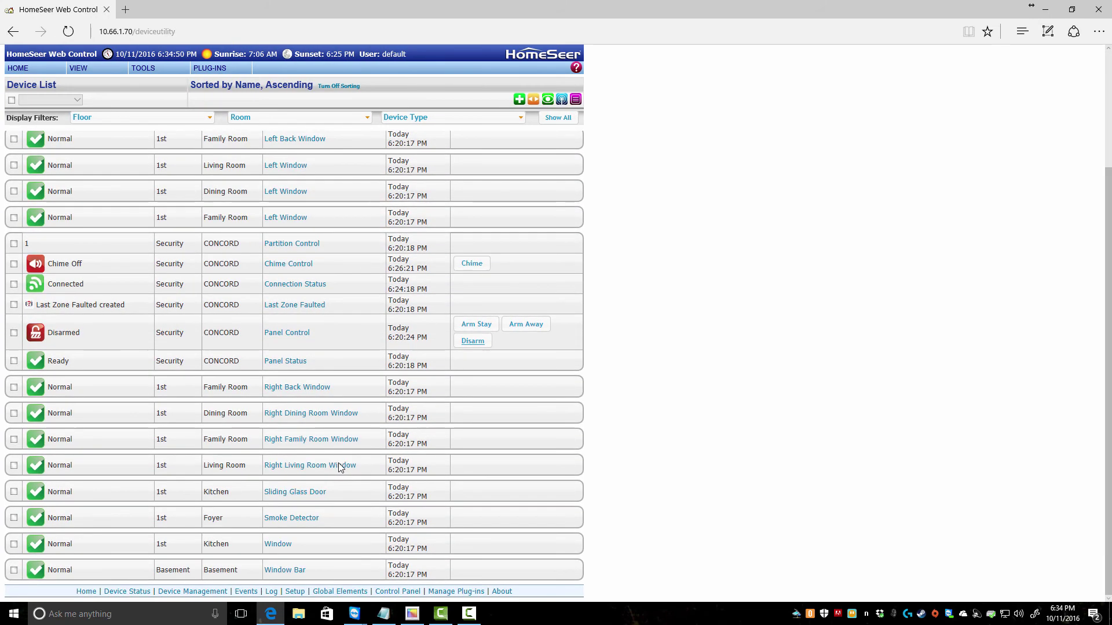
click(294, 415)
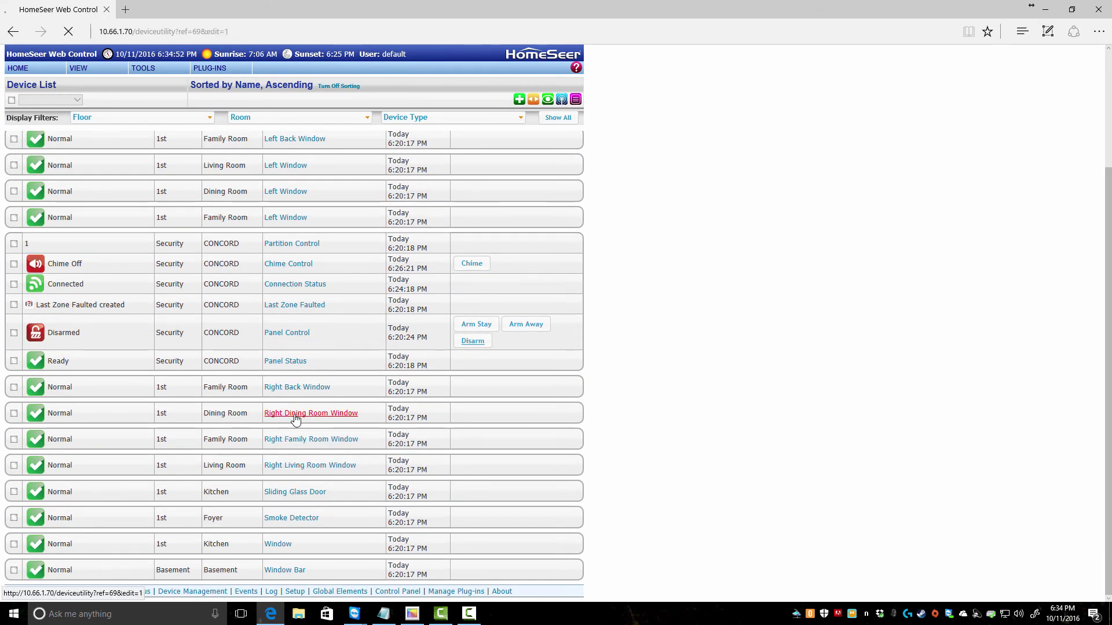
click(178, 112)
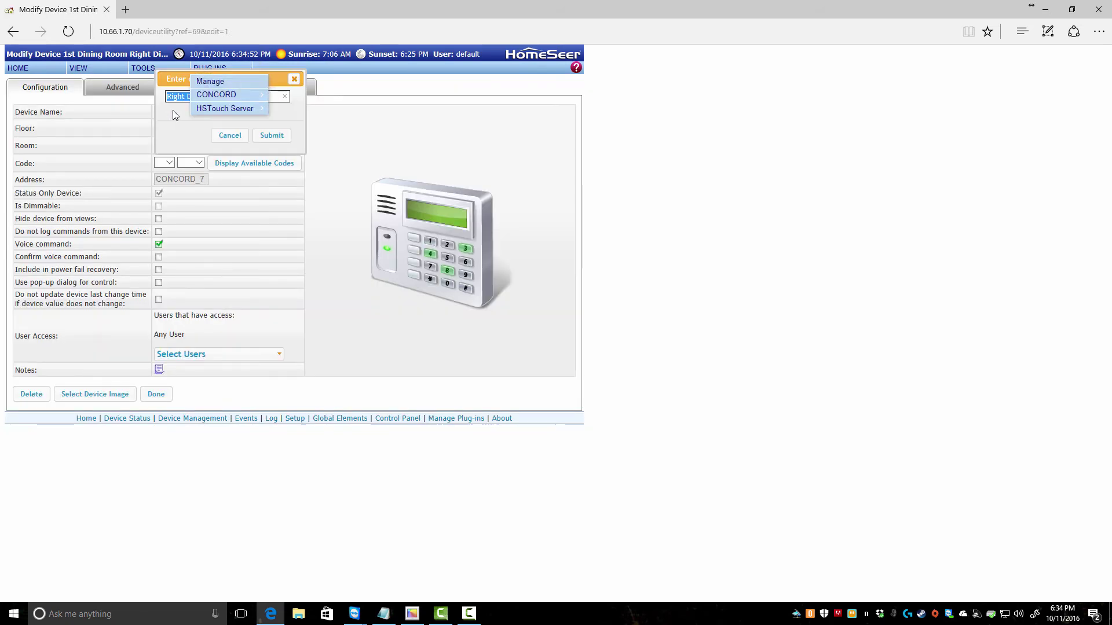
click(331, 131)
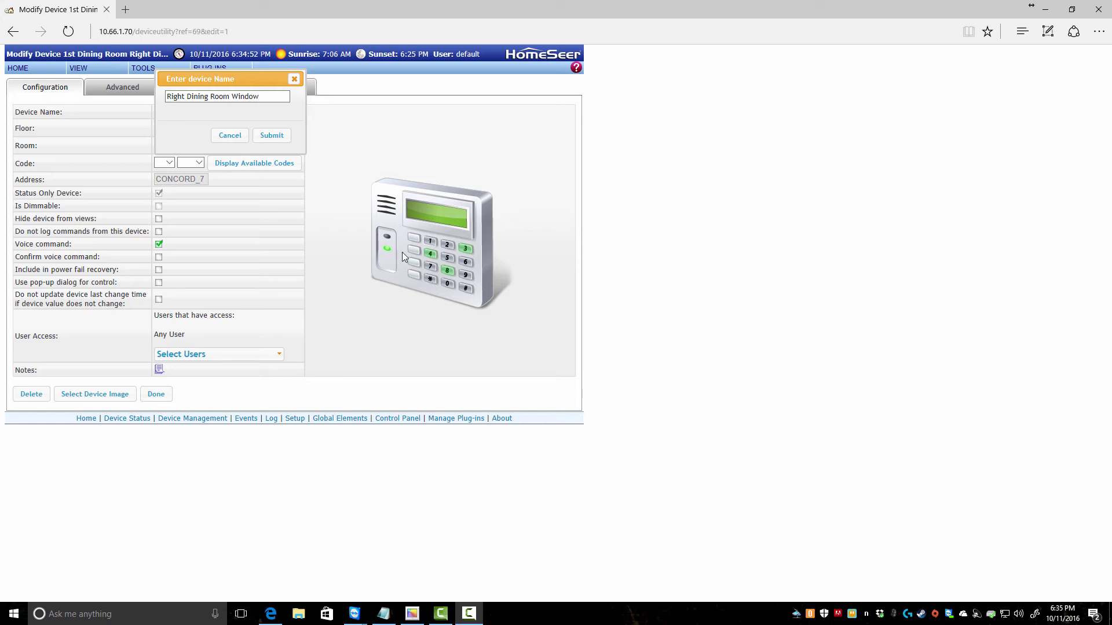
click(188, 96)
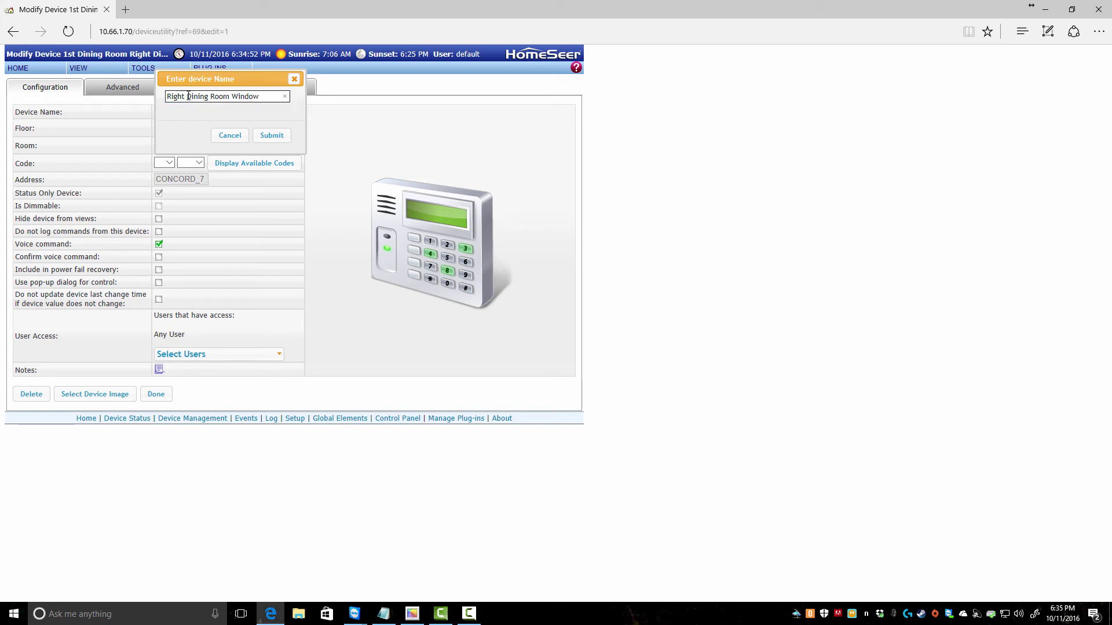
key(Delete)
key(Delete)
key(Delete)
key(Delete)
key(Delete)
key(Delete)
key(Delete)
key(Delete)
key(Delete)
key(Delete)
key(Delete)
key(Delete)
click(267, 135)
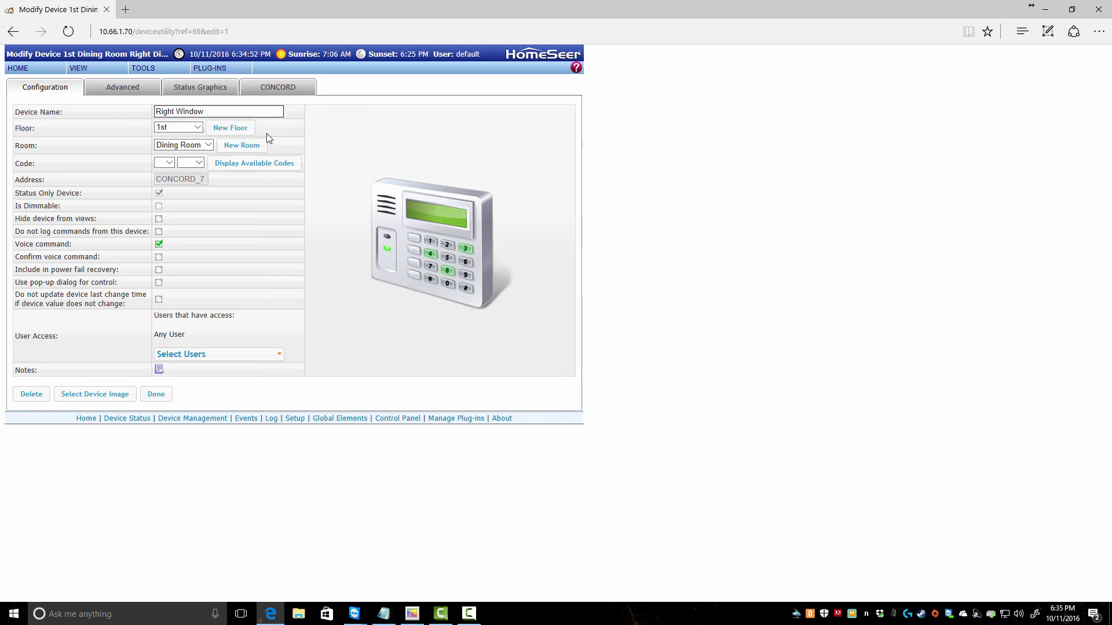
click(157, 395)
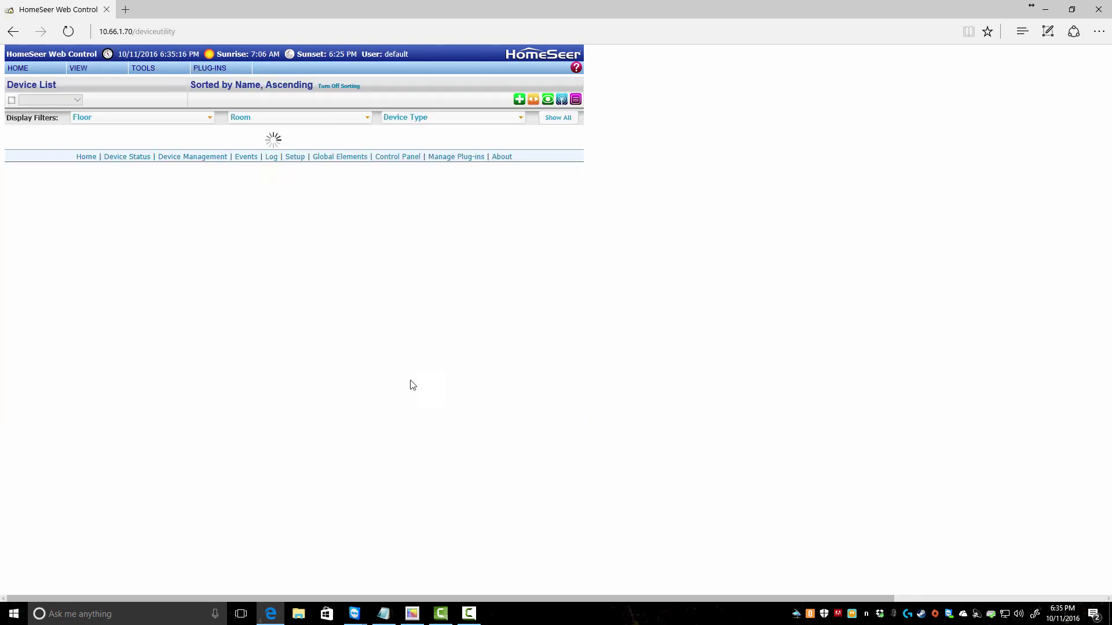
- Rename the Right Living Room Window device as Right Window and finish editing it
scroll(316, 412, down, 3)
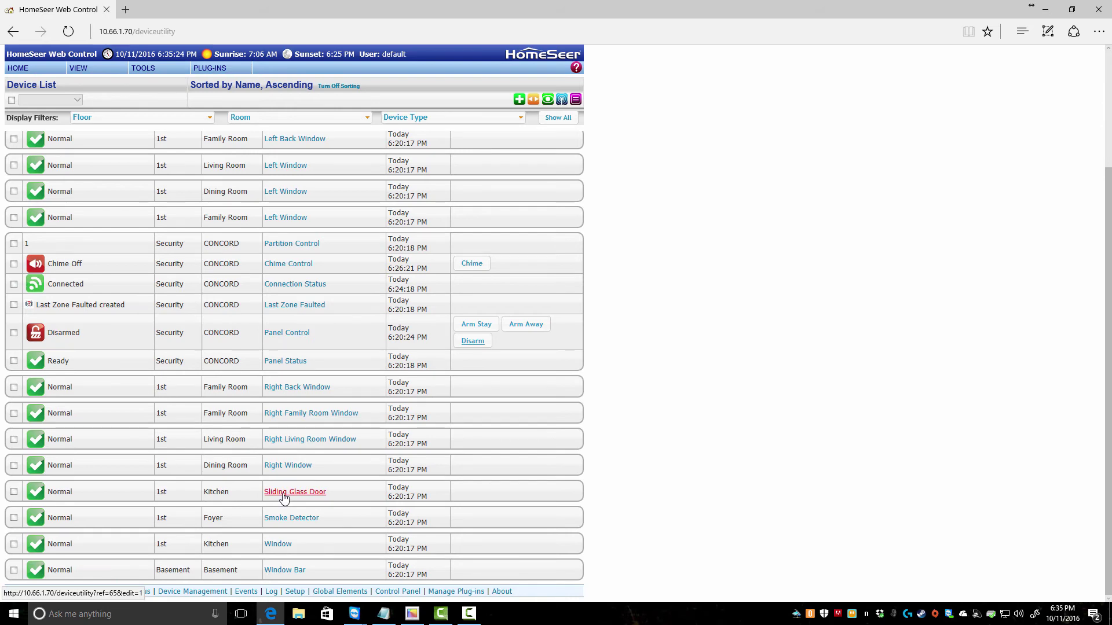
click(281, 440)
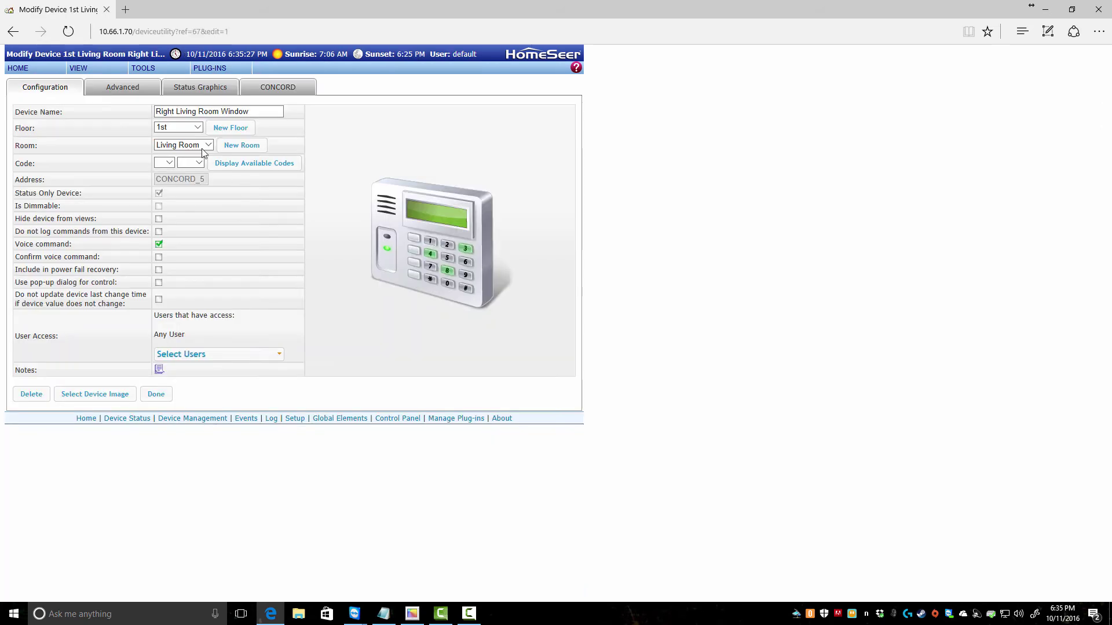
click(175, 111)
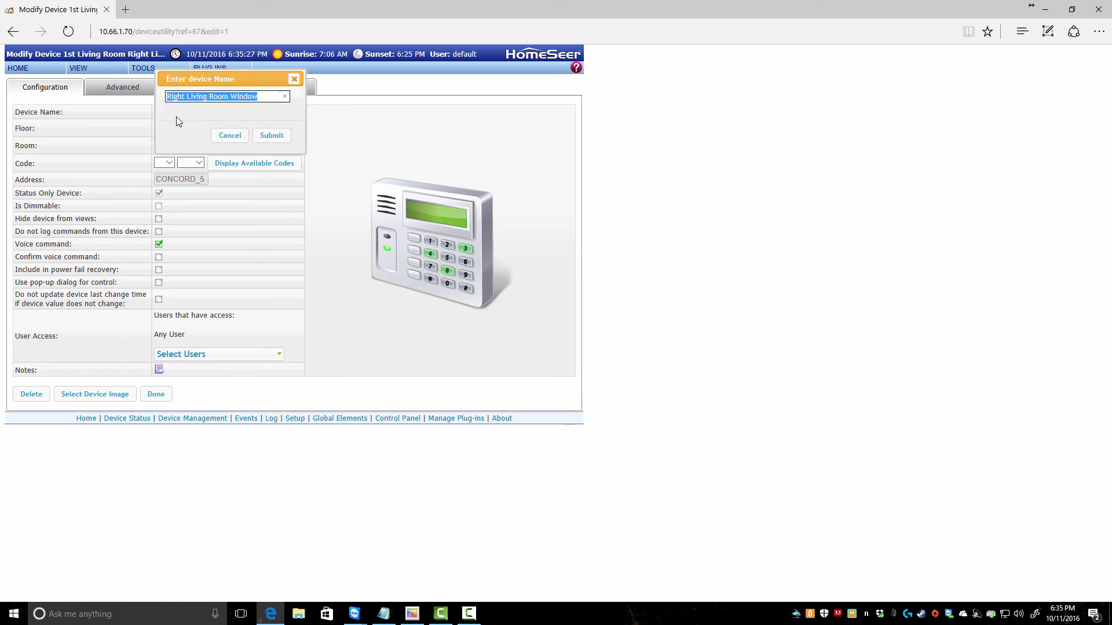
click(187, 97)
key(Delete)
key(Delete)
key(Delete)
key(Delete)
key(Delete)
key(Delete)
key(Delete)
key(Delete)
key(Delete)
key(Delete)
key(Delete)
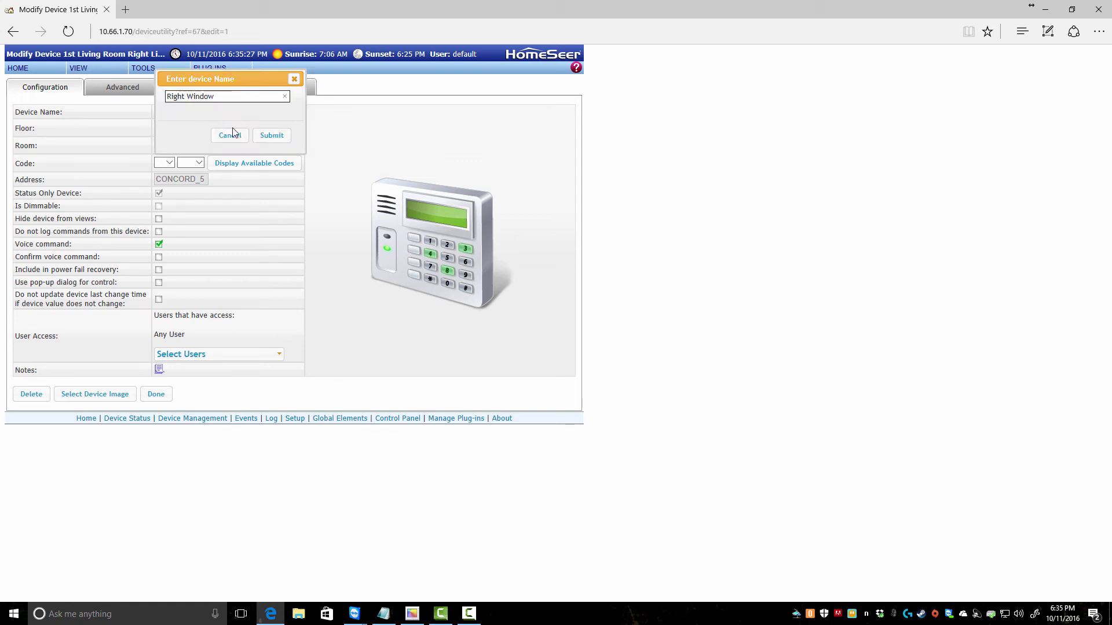
click(271, 134)
click(155, 399)
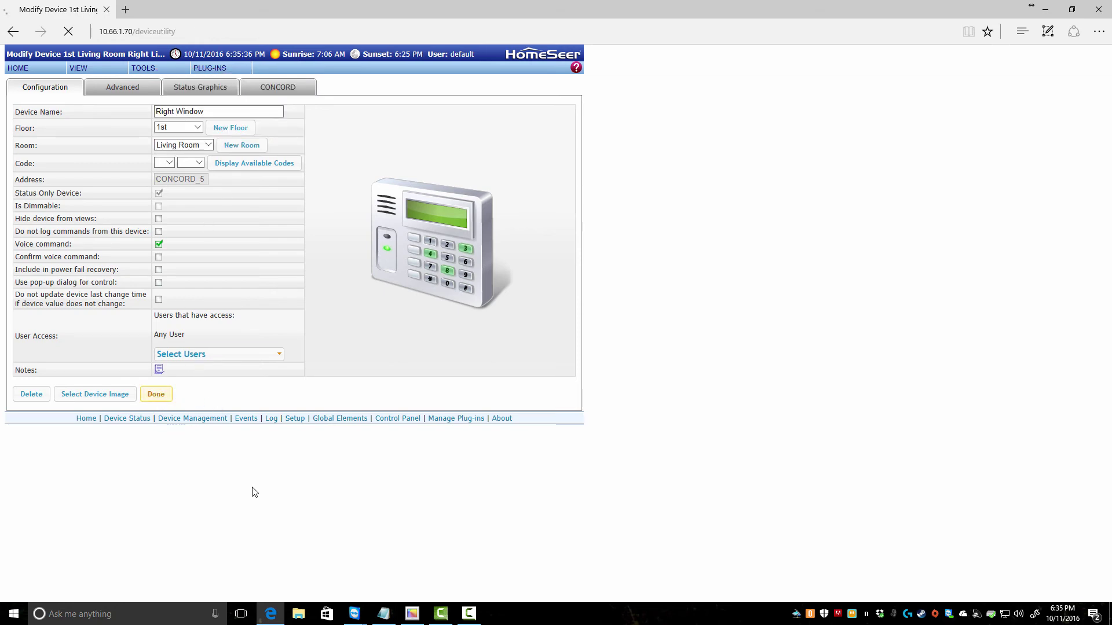
- Rename the Right Family Room Window device as Right Window and finish editing it
scroll(278, 562, down, 3)
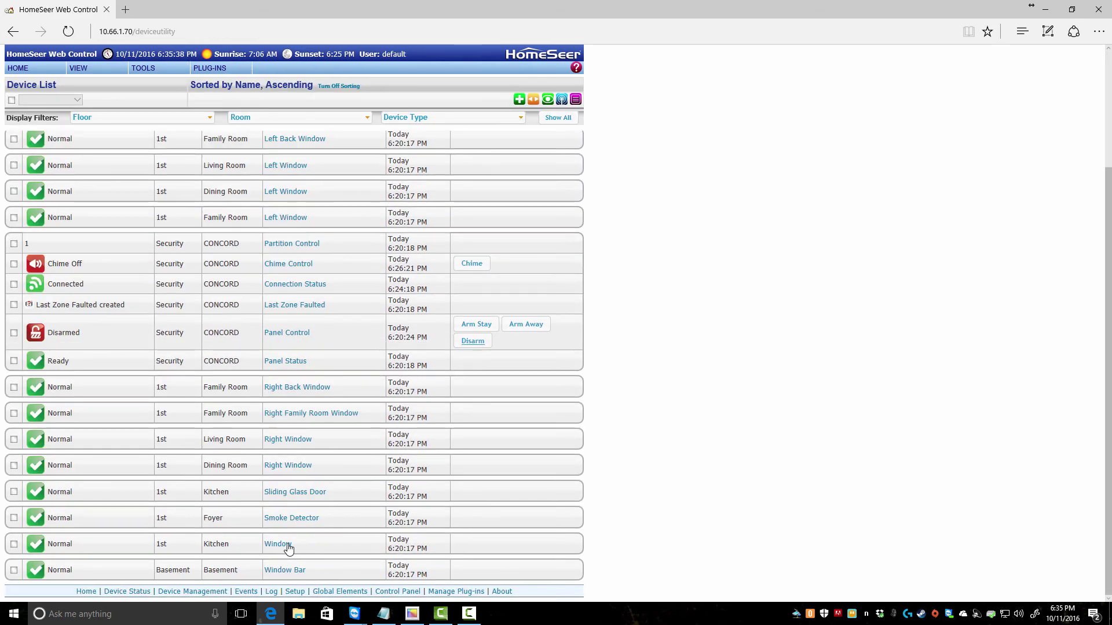
click(295, 414)
click(192, 112)
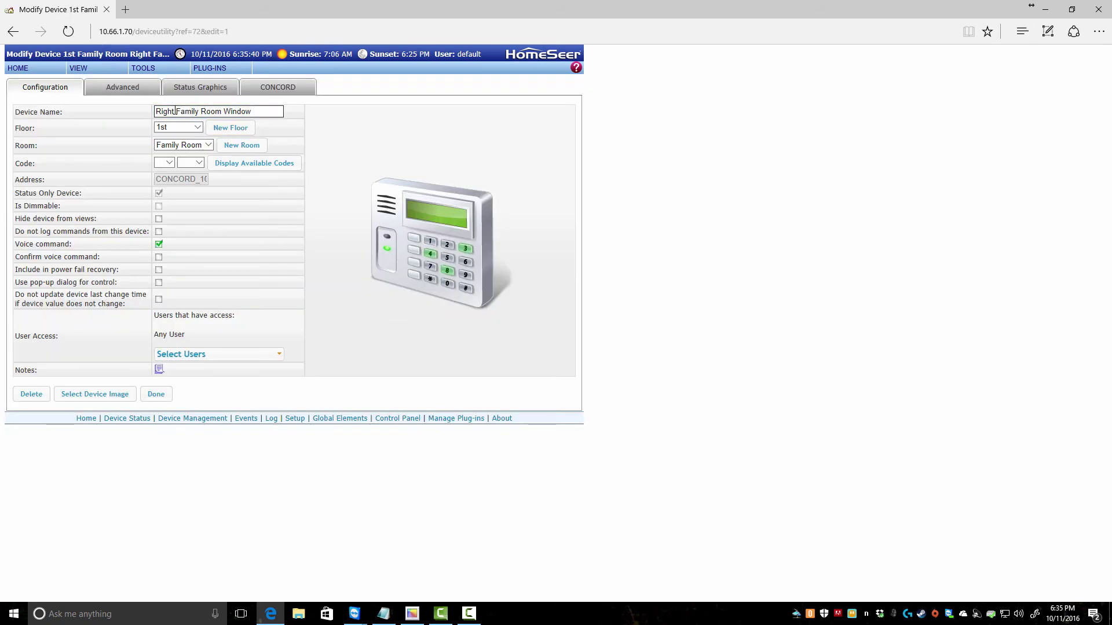
click(189, 98)
key(Delete)
key(Delete)
key(Delete)
key(Delete)
key(Delete)
key(Delete)
key(Delete)
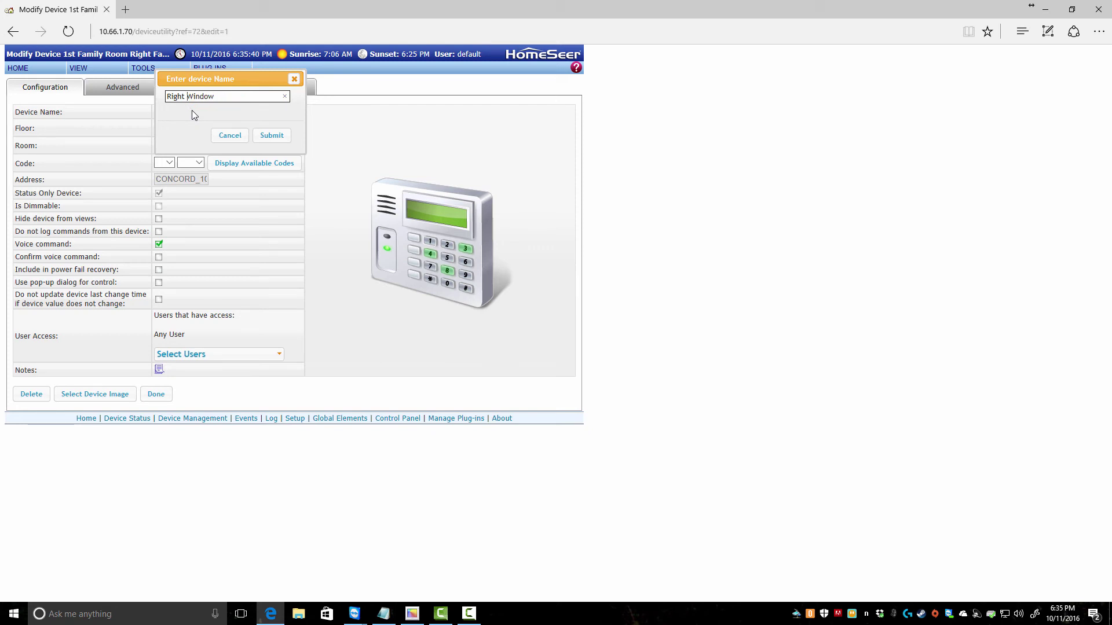
click(271, 135)
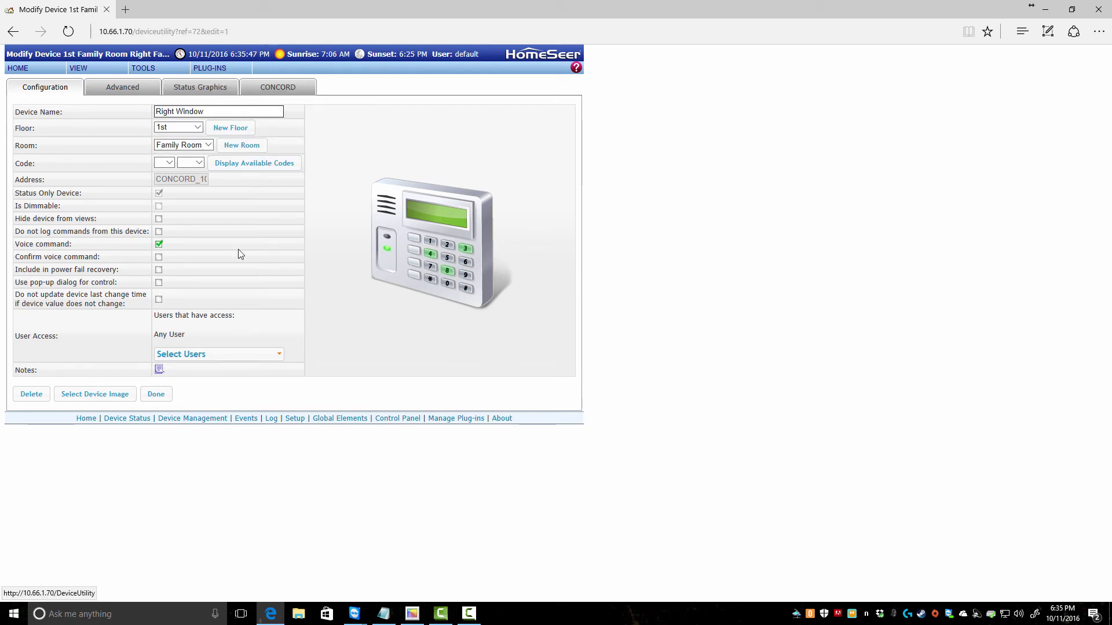
click(159, 398)
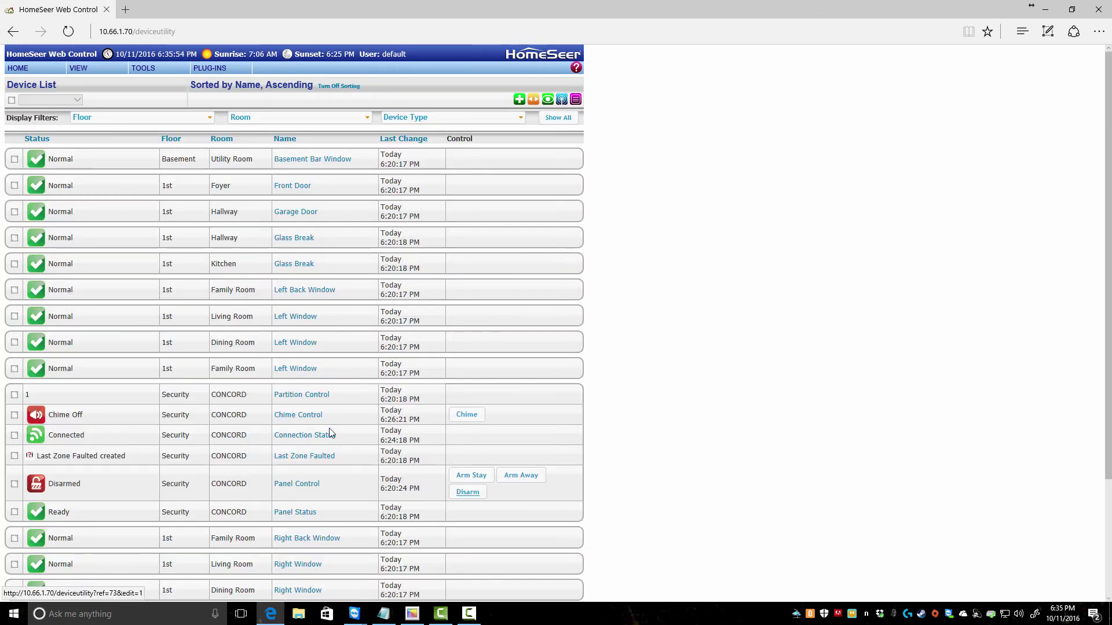
- Sort the device list by room and review how the devices are grouped
scroll(330, 463, down, 3)
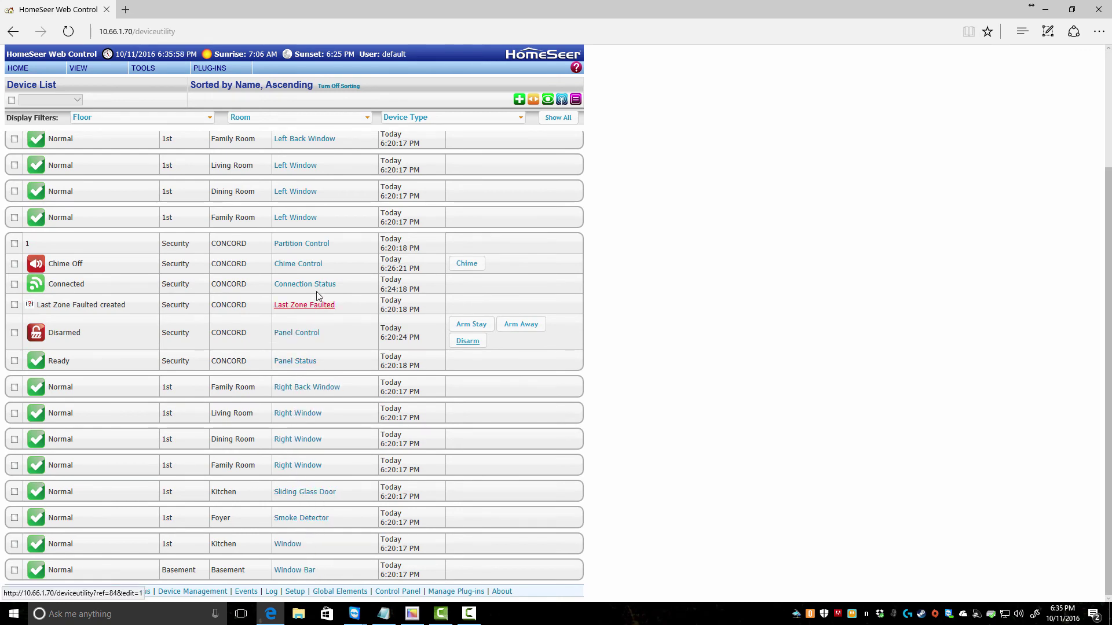
scroll(345, 299, up, 3)
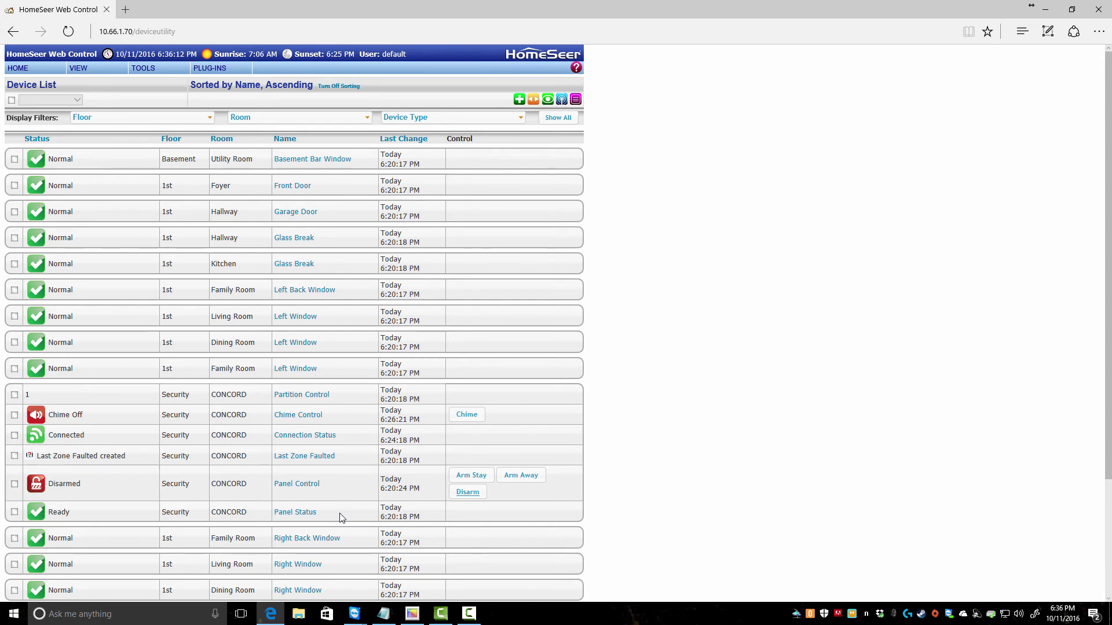
scroll(343, 516, down, 3)
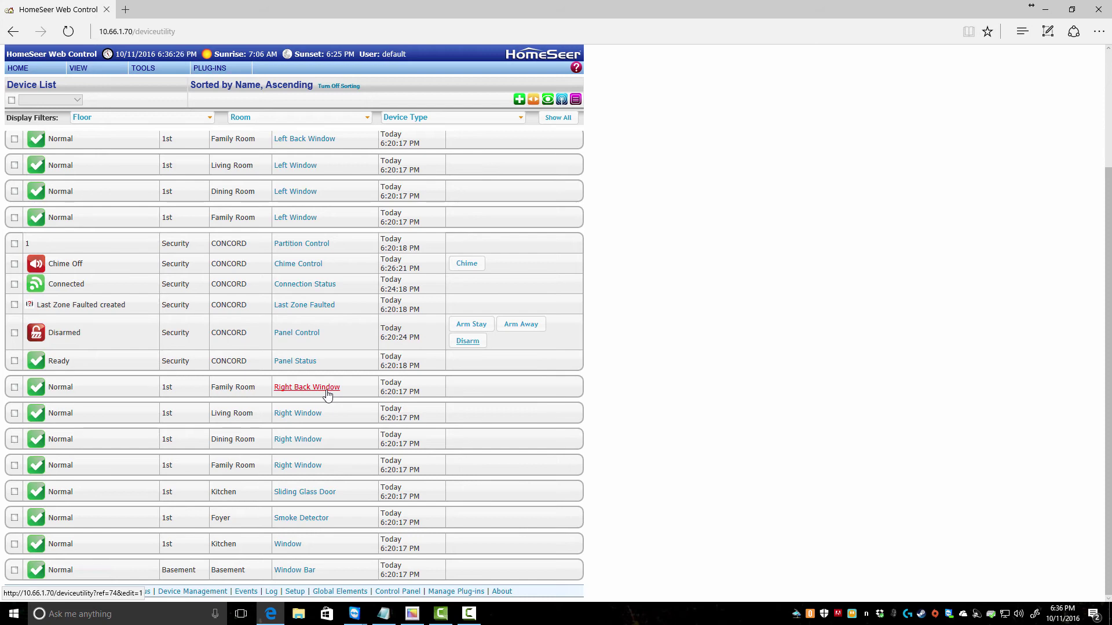
scroll(232, 197, up, 3)
click(222, 139)
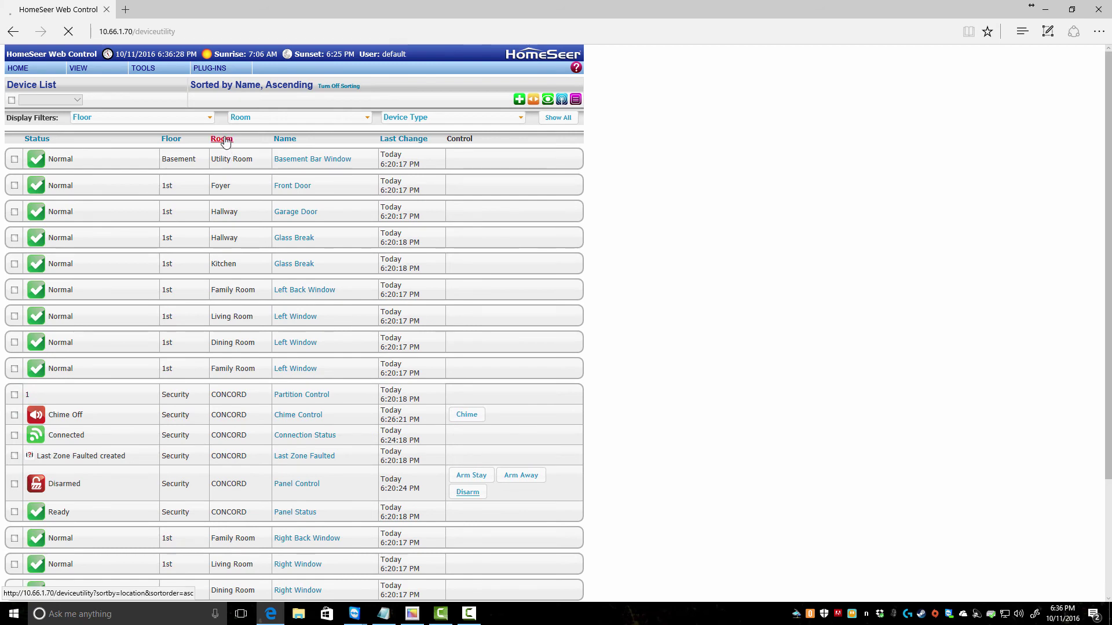
scroll(254, 335, down, 3)
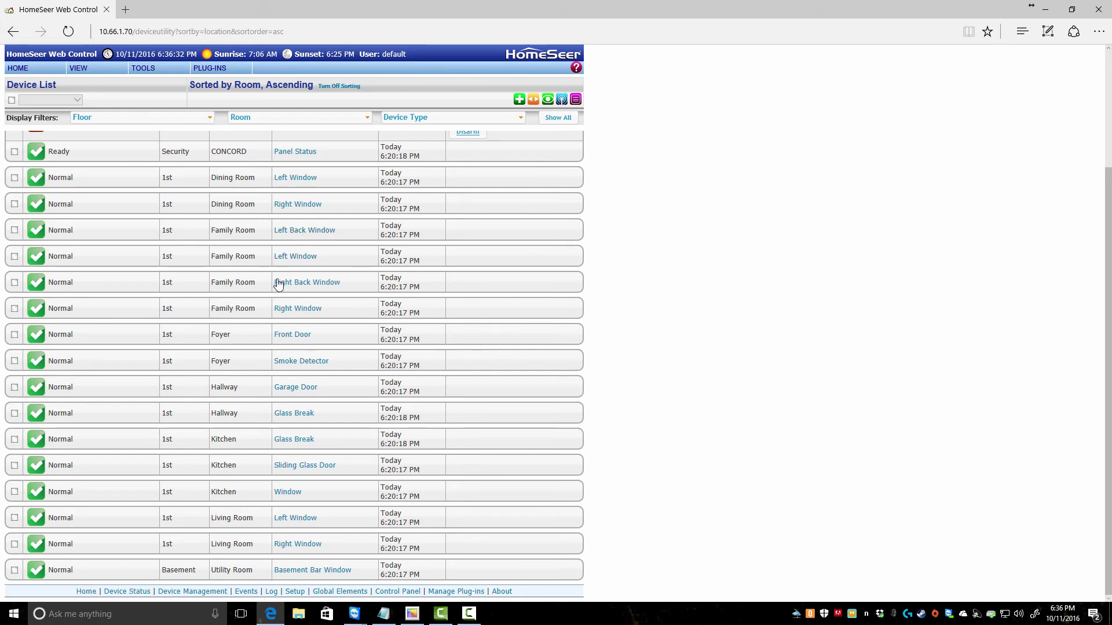
scroll(317, 314, up, 3)
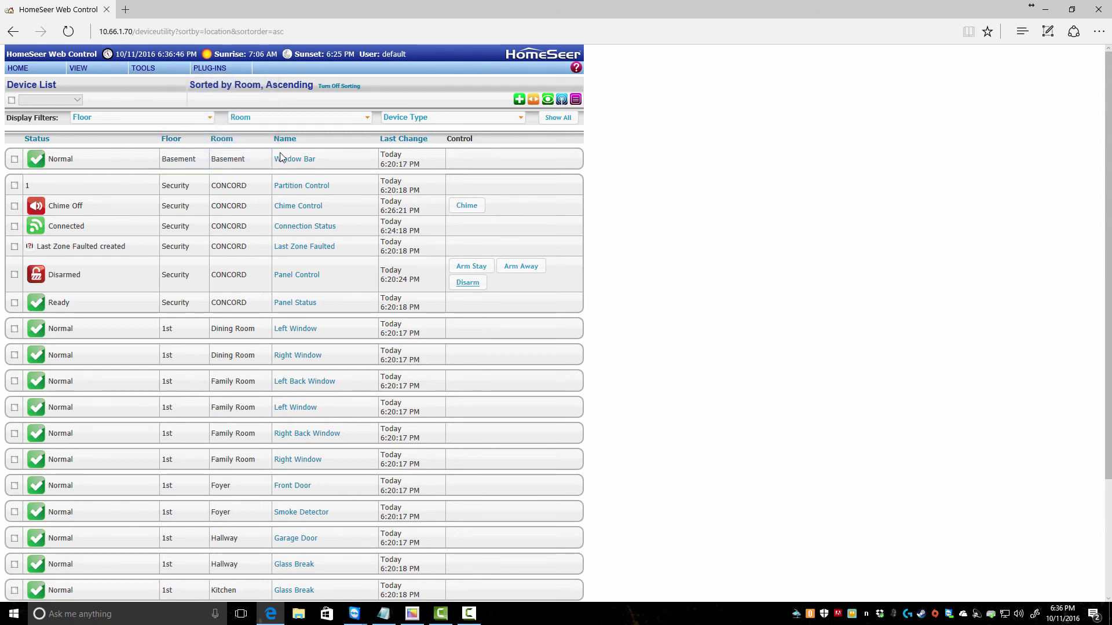
- Filter the device list to show only devices on the 1st floor
click(210, 117)
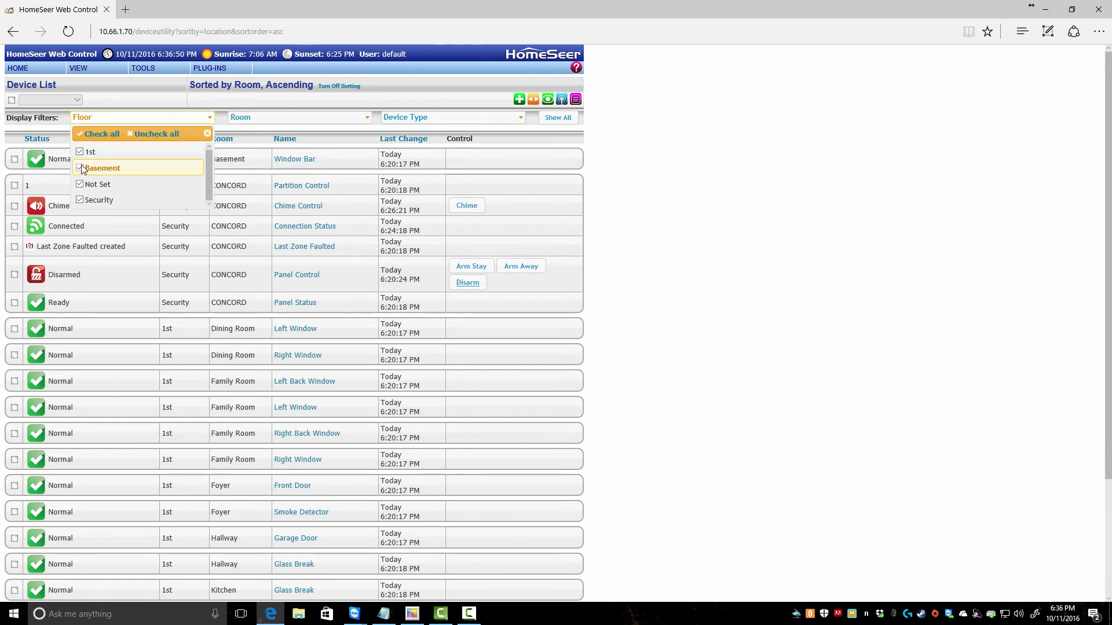
click(151, 134)
click(80, 153)
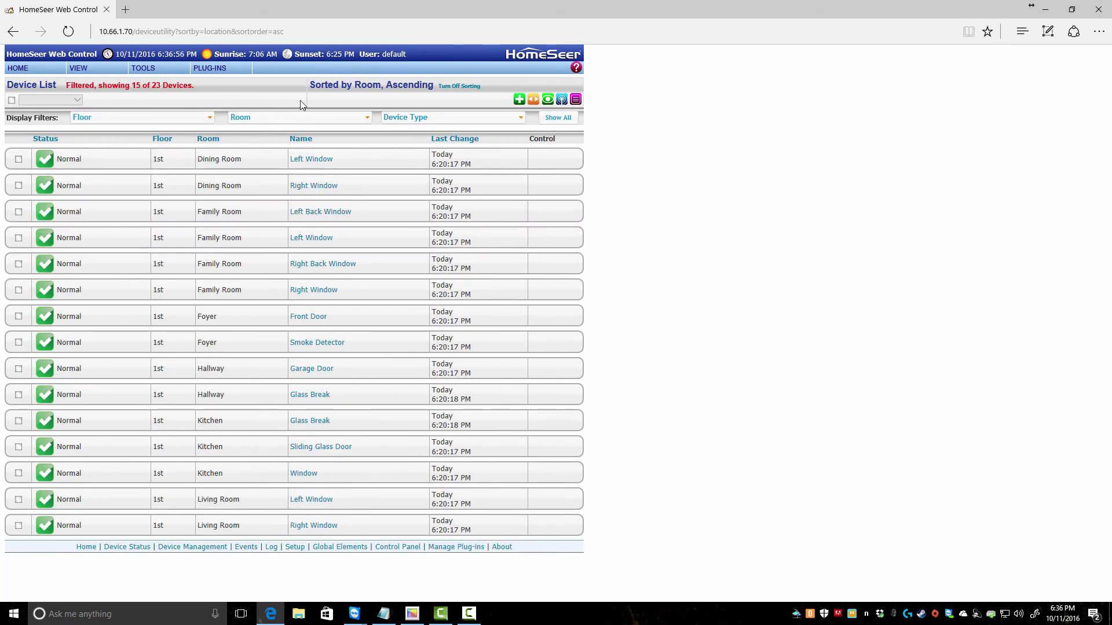
- Narrow the filtered device list to the Dining Room and highlight the filter summary above it
click(300, 117)
click(308, 135)
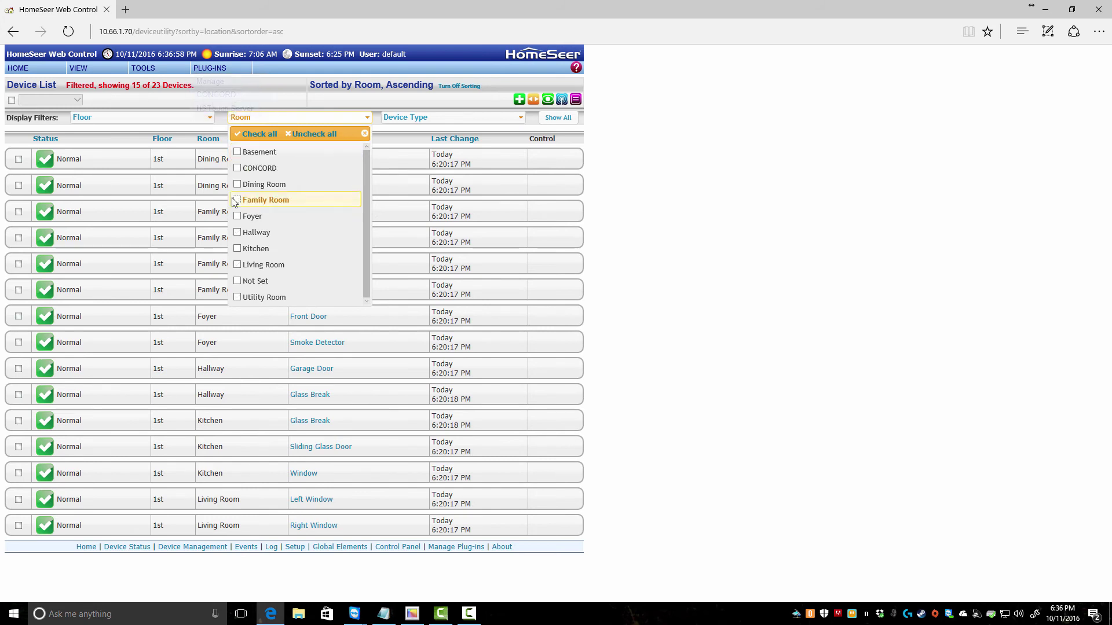
click(238, 185)
click(678, 208)
click(135, 219)
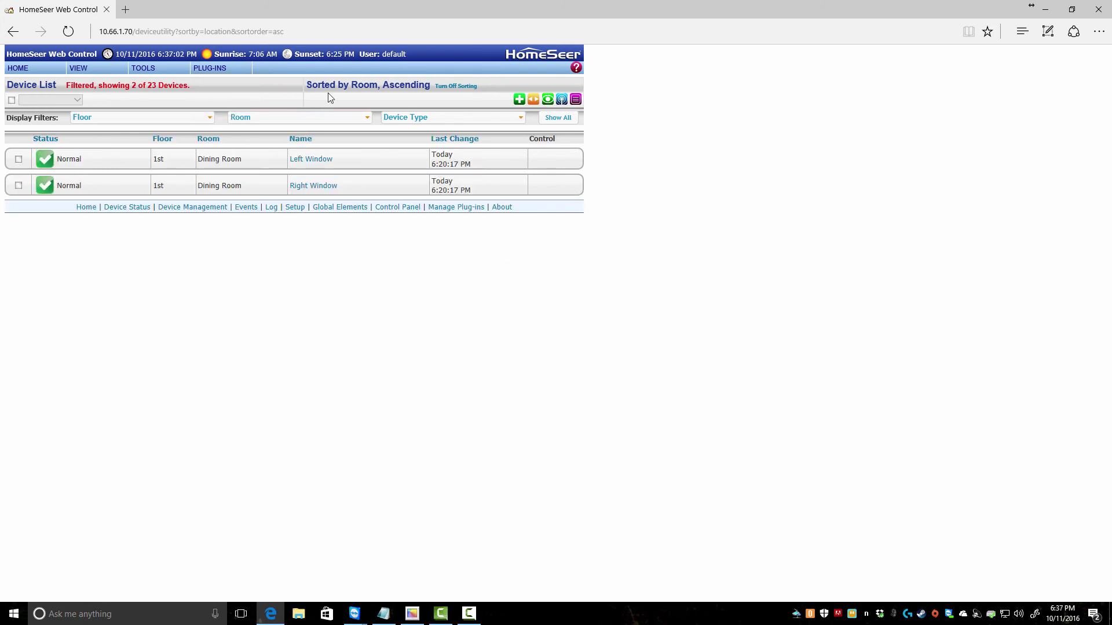
drag(67, 87, 145, 96)
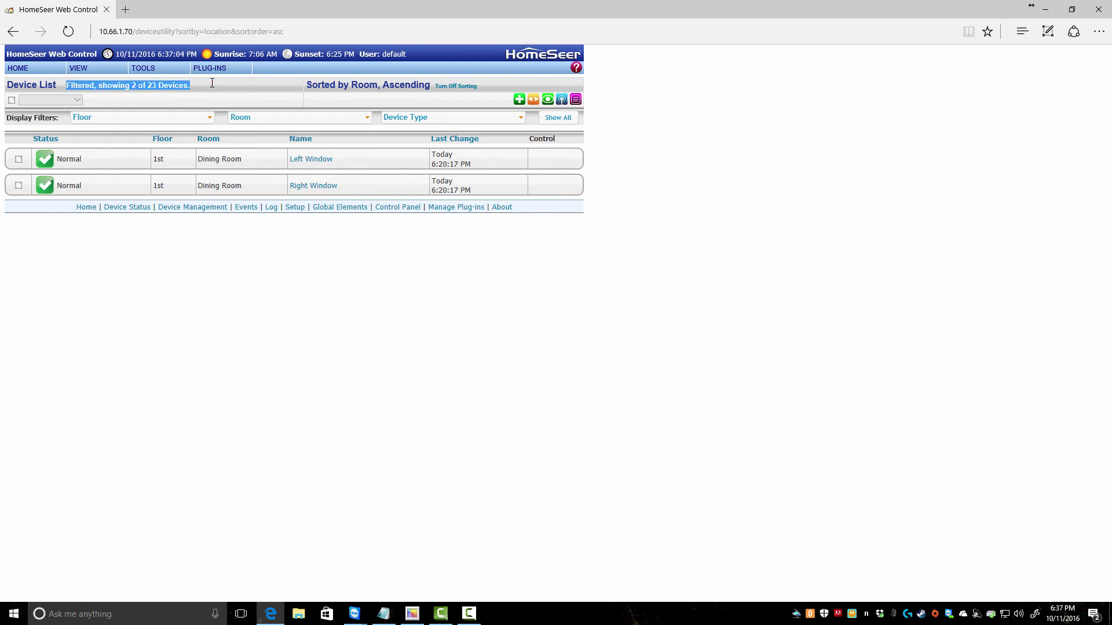
- Clear the floor and room filters and look through the full device list
click(560, 119)
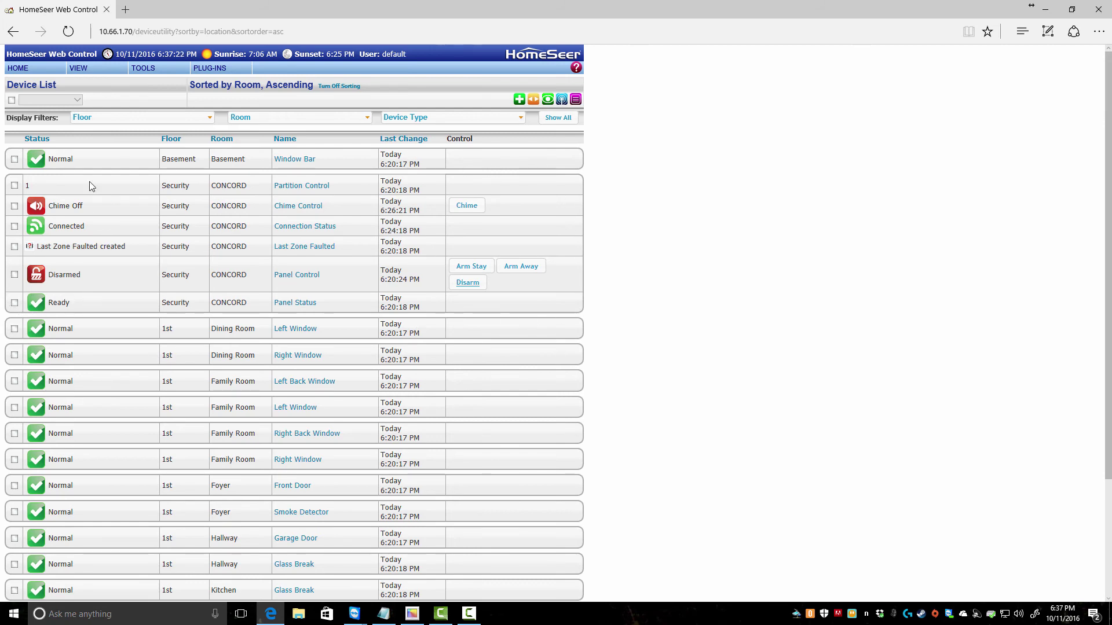
scroll(659, 246, down, 3)
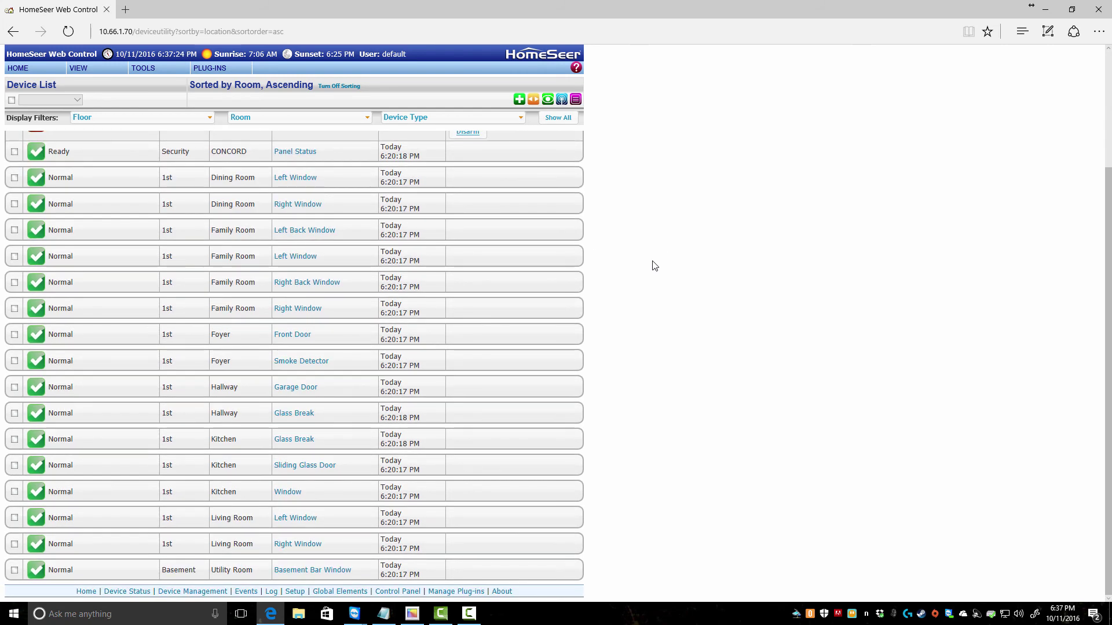
scroll(651, 288, up, 3)
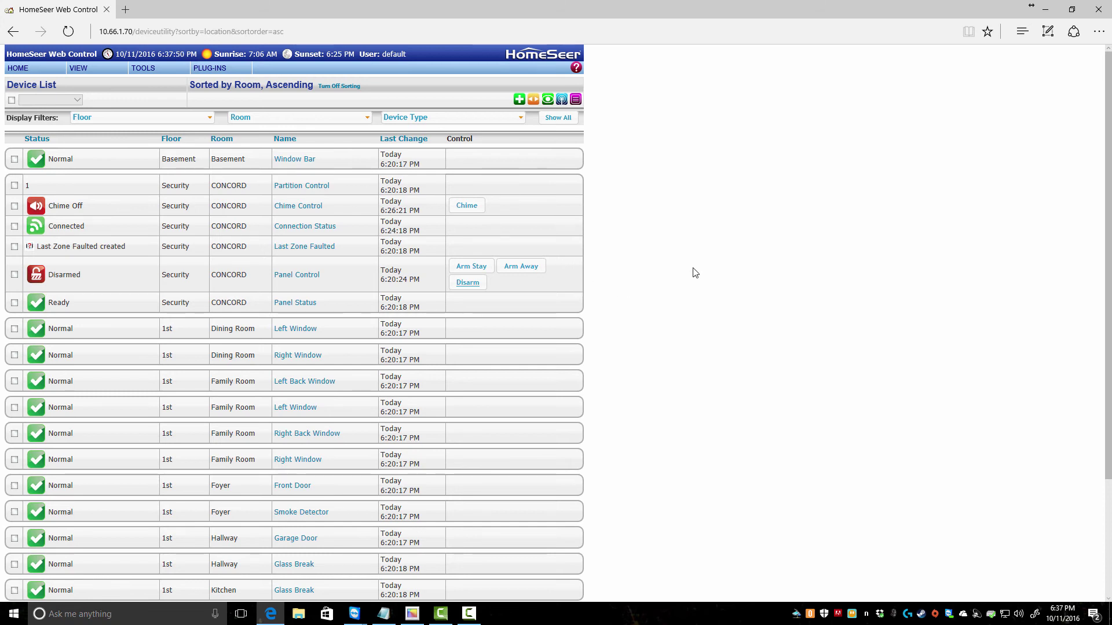
- Close the running HSTouch client and relaunch it from the desktop
click(412, 615)
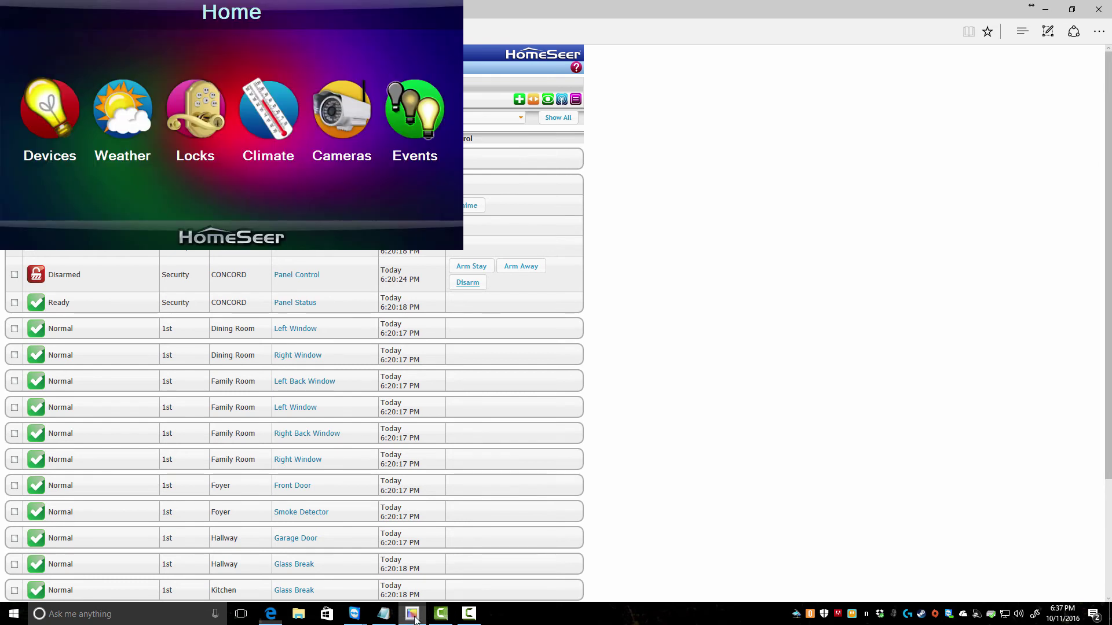
right_click(404, 14)
click(439, 16)
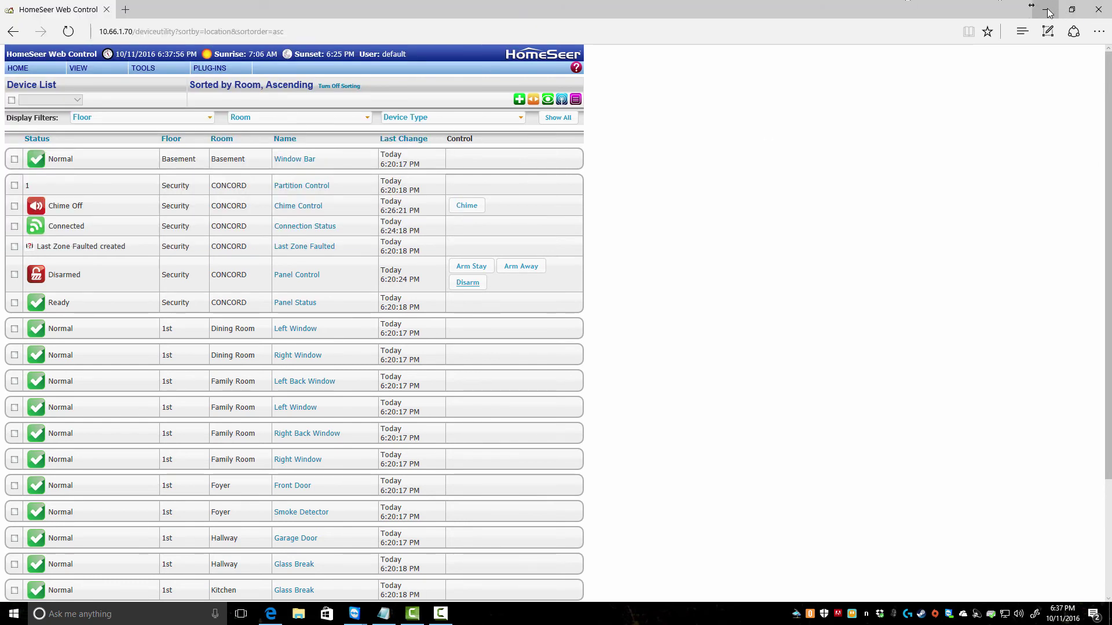
click(1045, 9)
double_click(47, 40)
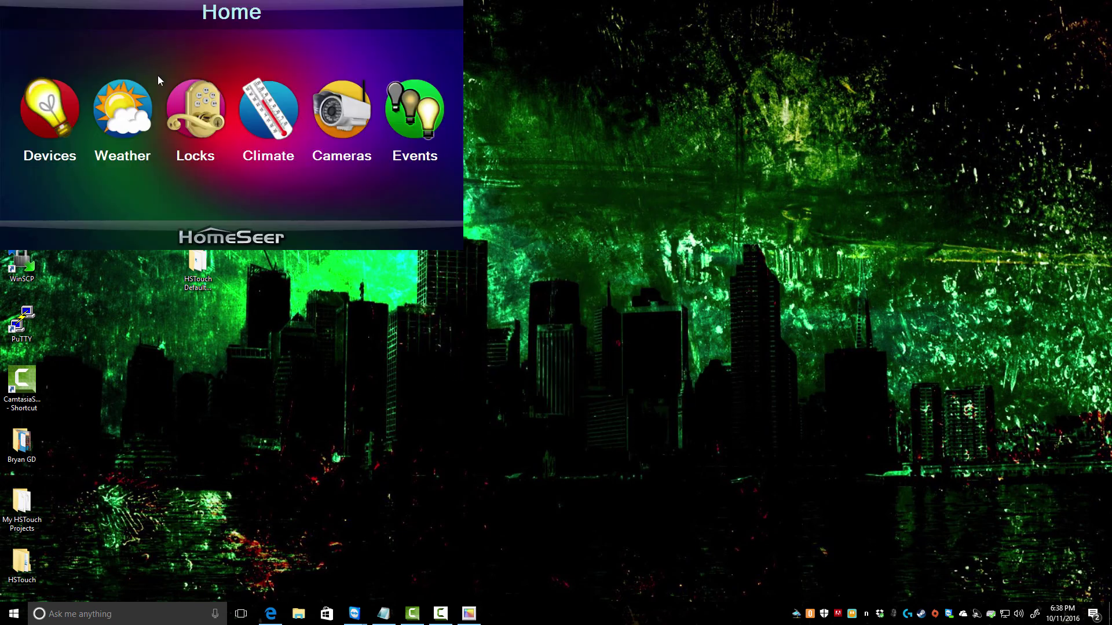
- Browse the HSTouch devices by floor, checking the 1st floor with its Dining Room and the Basement rooms
click(50, 122)
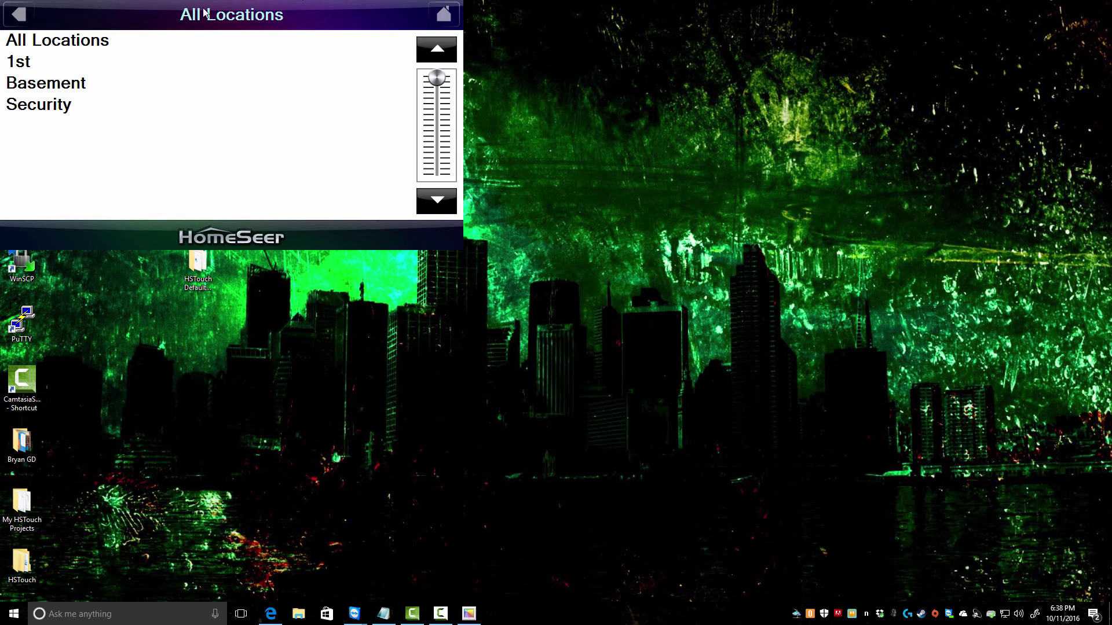
click(22, 63)
click(67, 70)
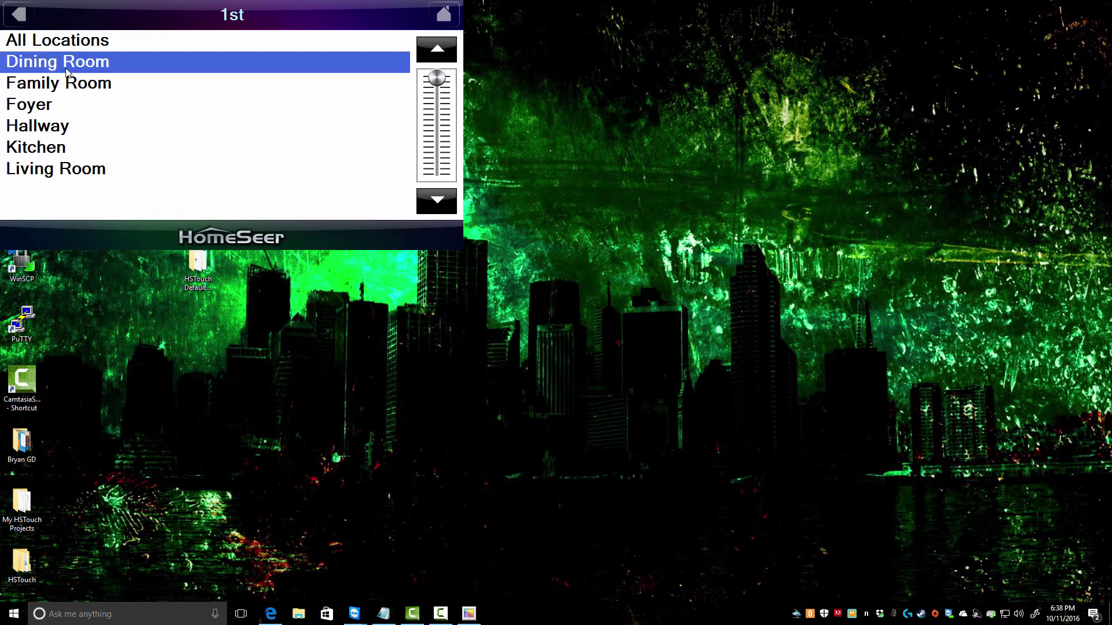
click(7, 8)
click(13, 11)
click(28, 88)
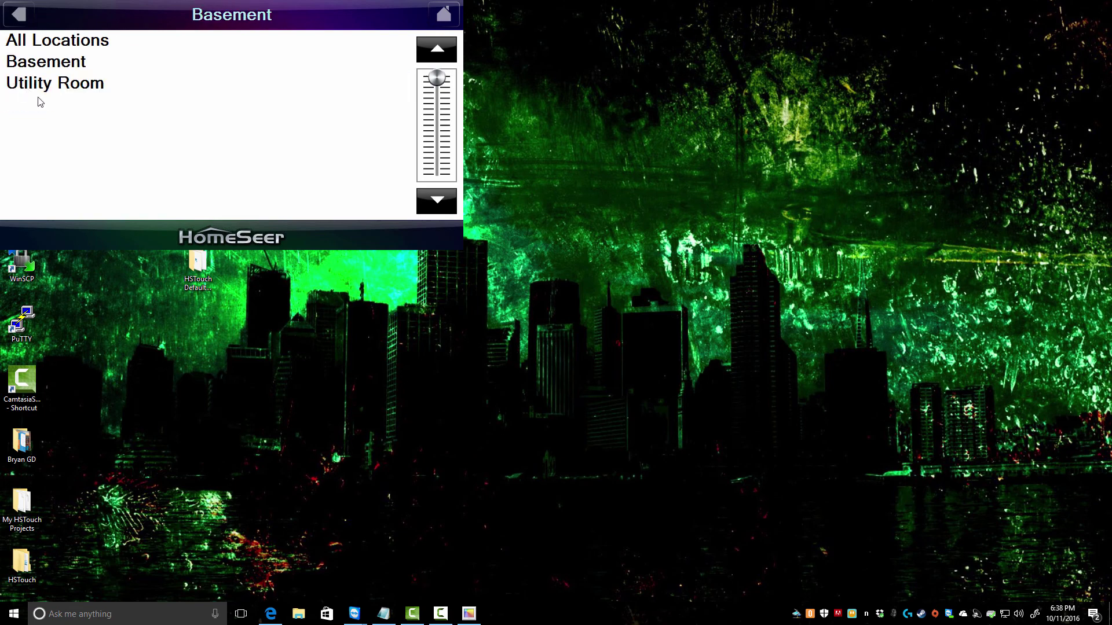
click(21, 21)
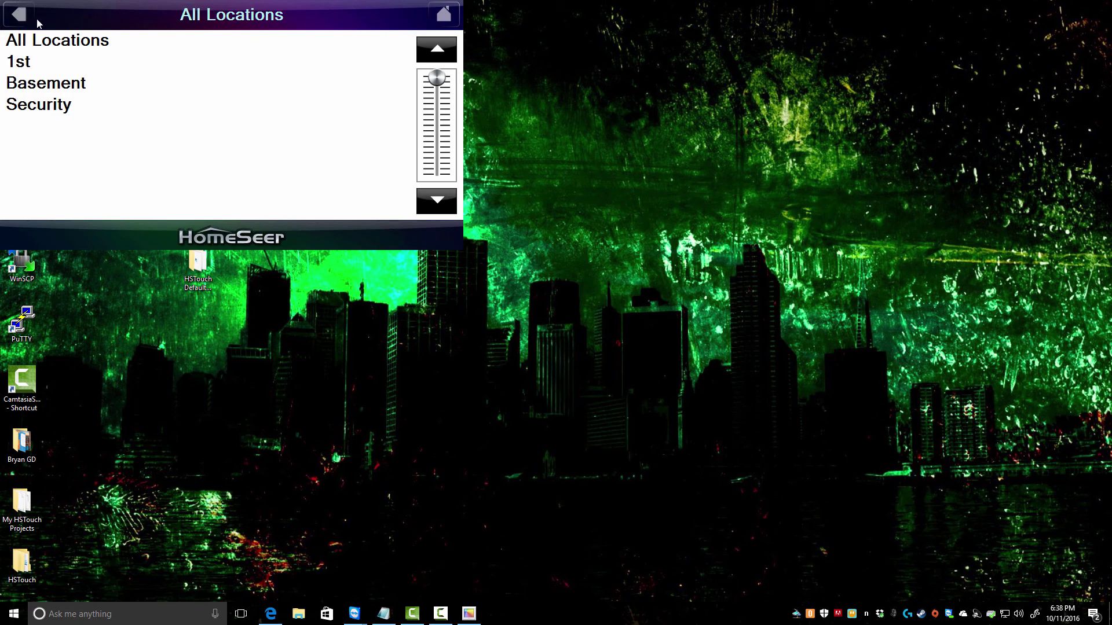
- Show the devices for all floors and all rooms in HSTouch and look through the whole list
click(40, 43)
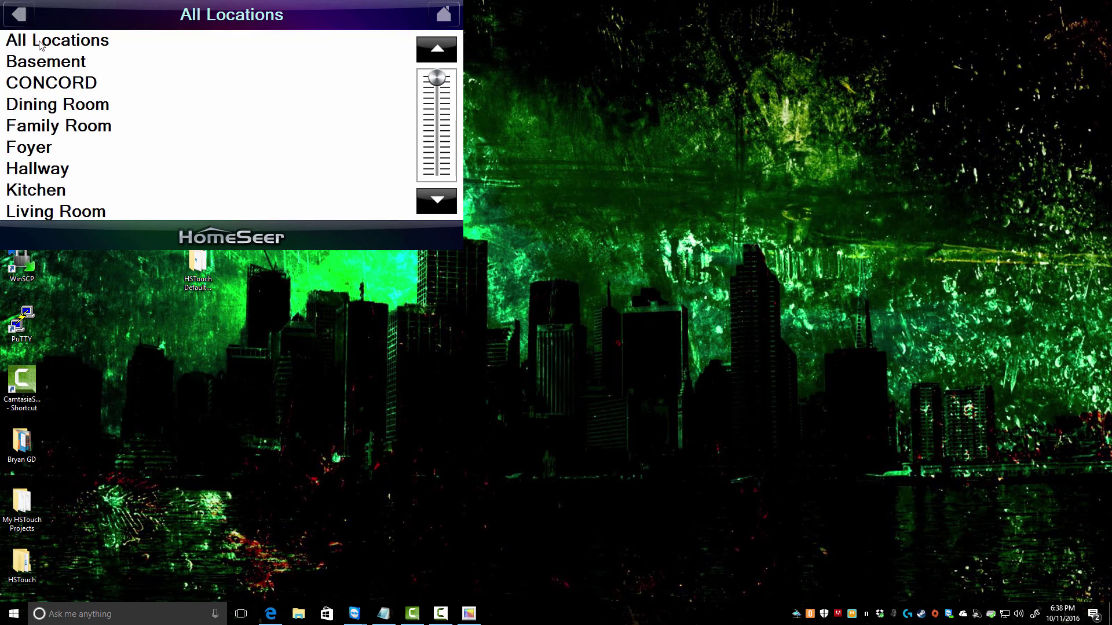
click(39, 44)
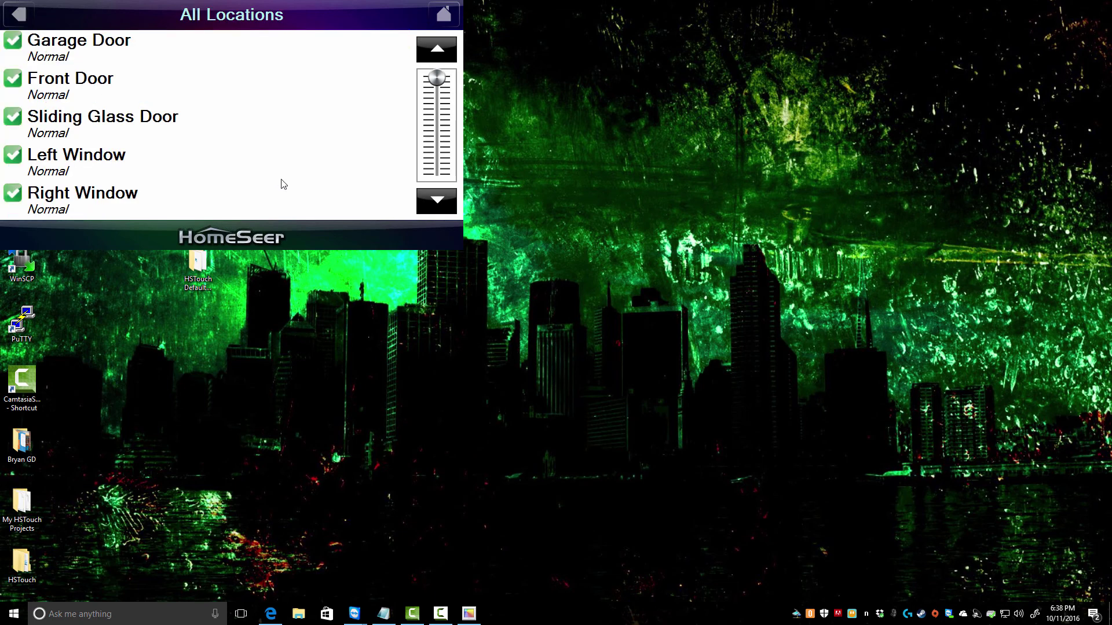
click(437, 201)
click(436, 202)
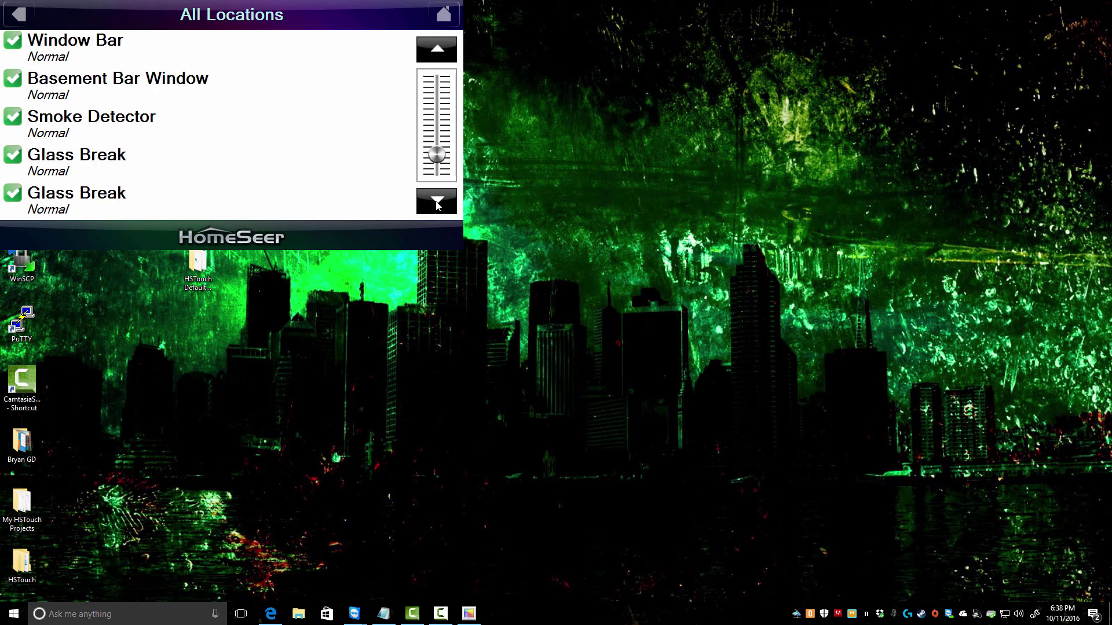
click(437, 203)
click(436, 206)
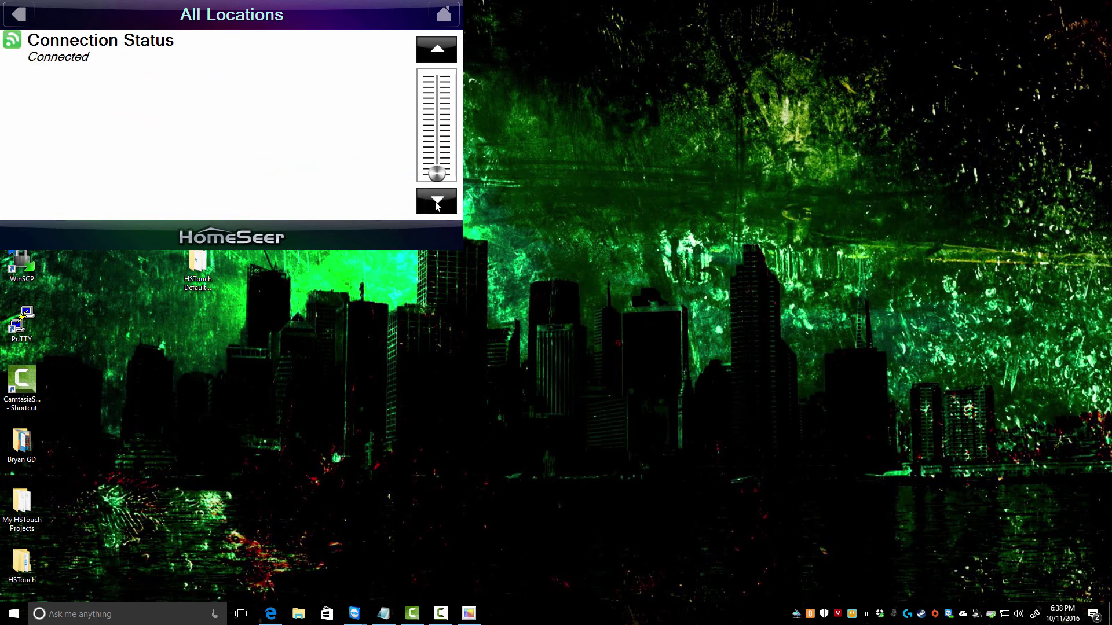
click(437, 51)
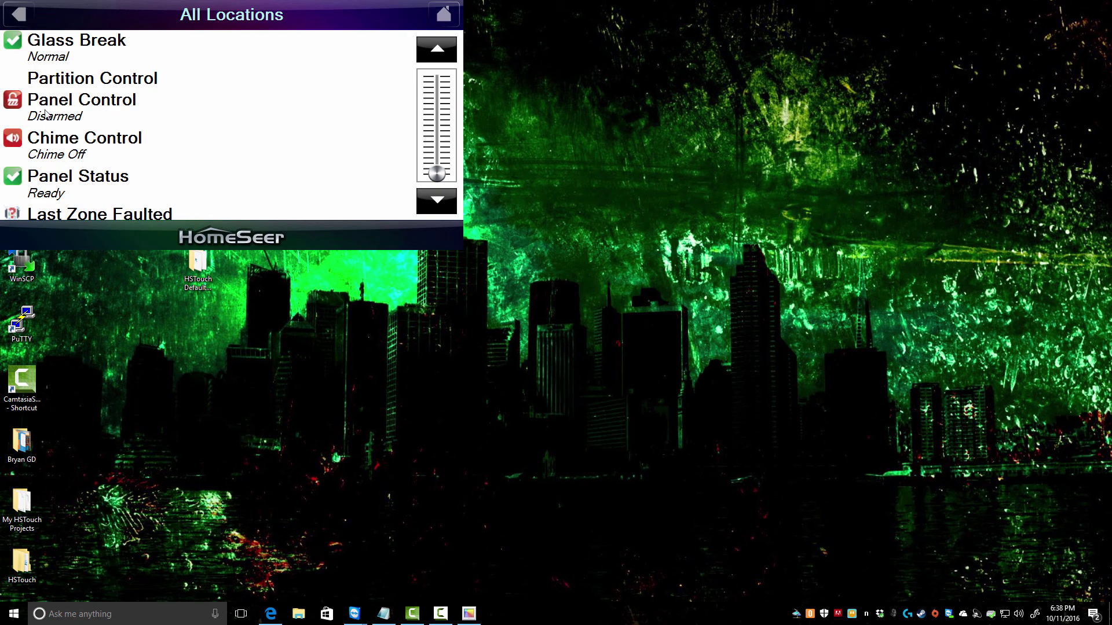
click(436, 50)
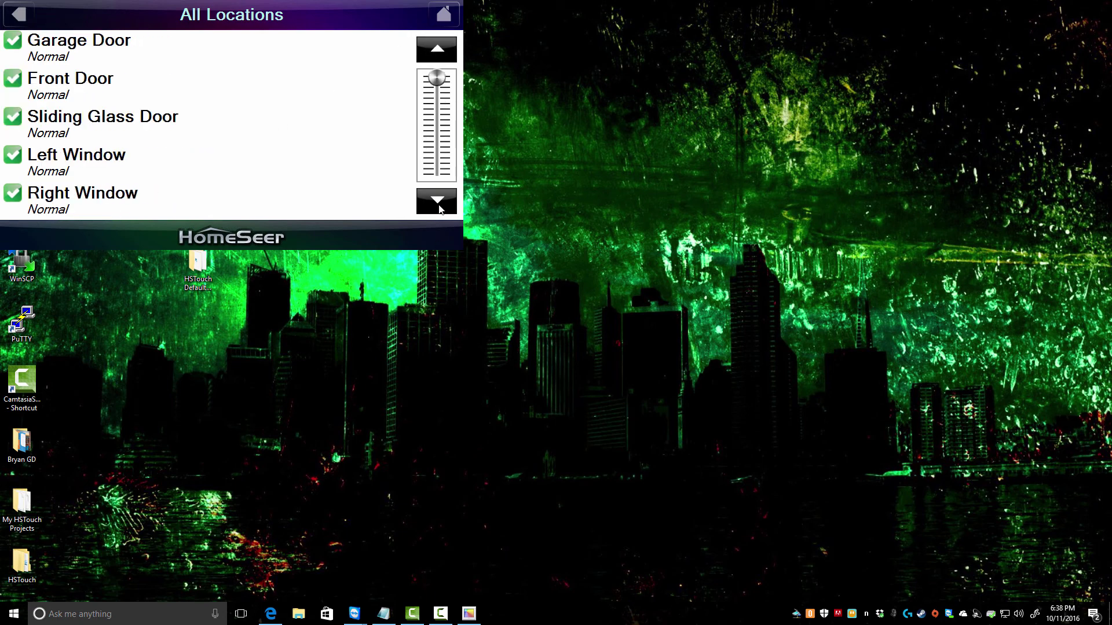
- Set the Panel Control device to Arm Stay in HSTouch and return to the device list
click(437, 202)
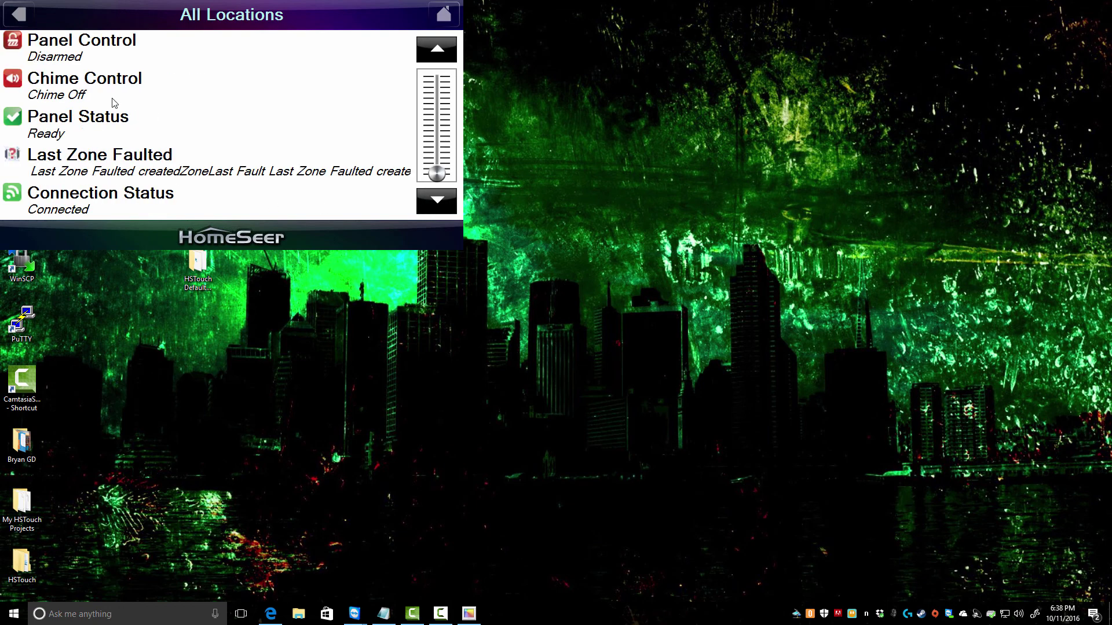
click(58, 50)
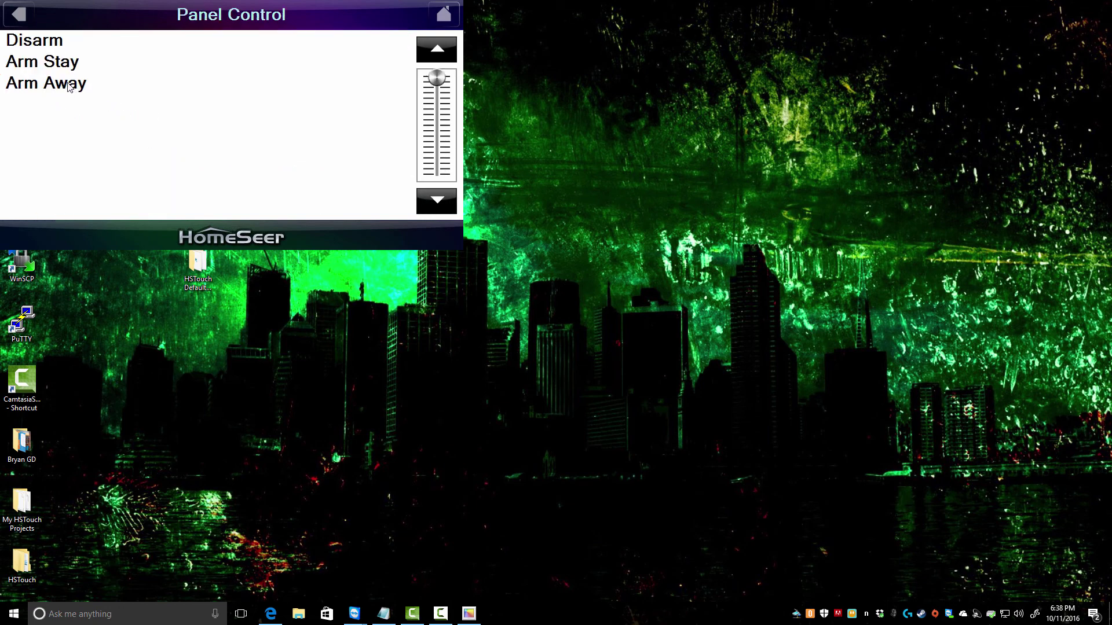
click(33, 70)
click(22, 20)
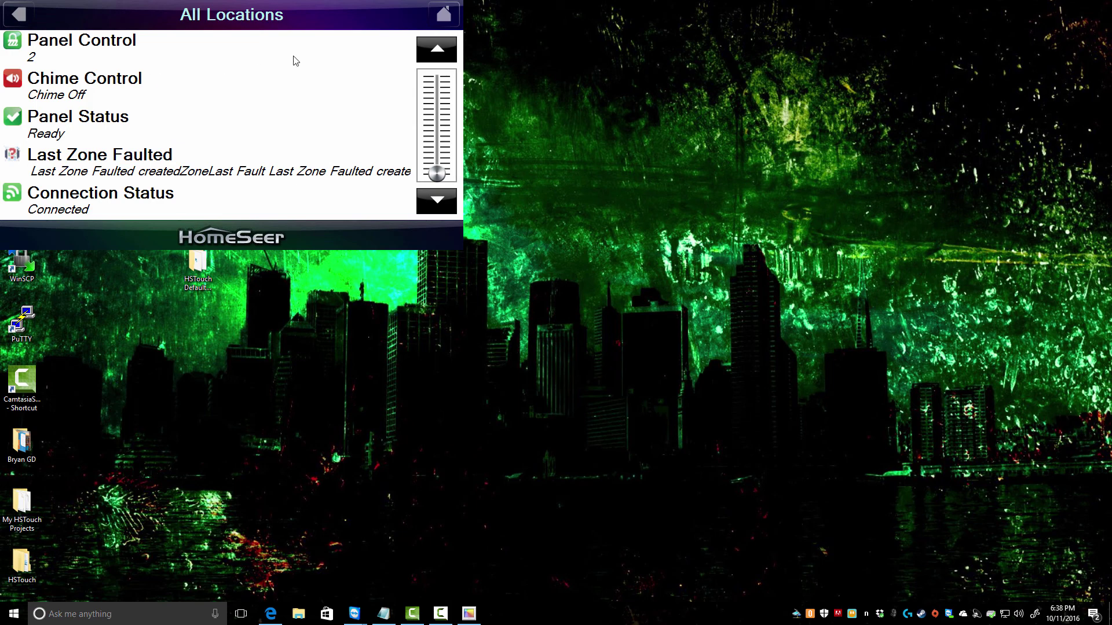
- Reload the device list for all locations in HSTouch and look through to its end
click(18, 20)
click(36, 39)
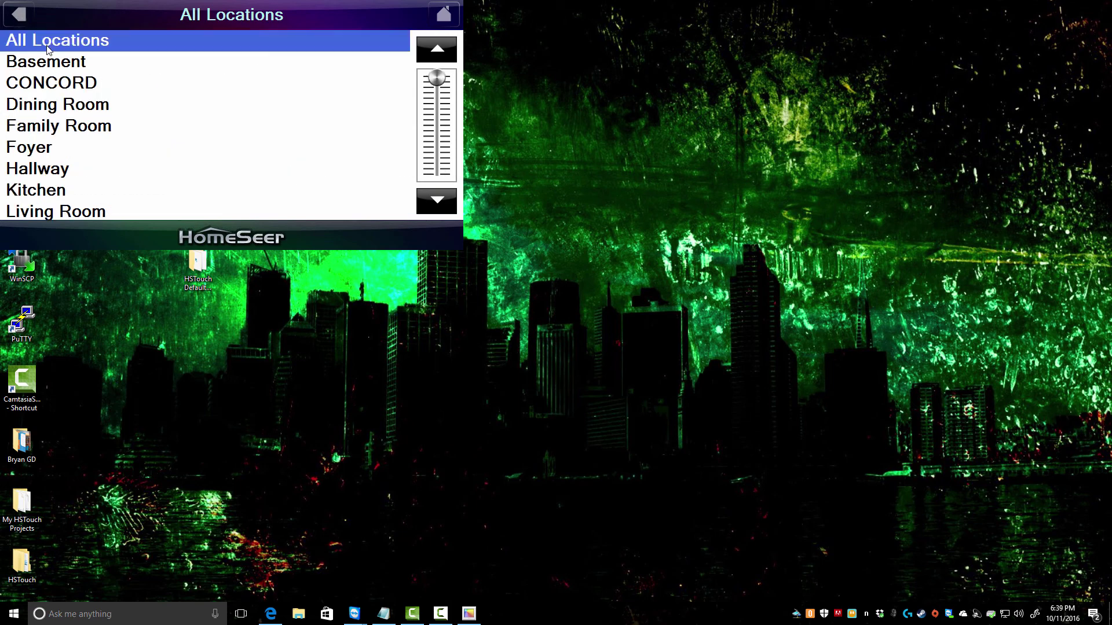
click(440, 207)
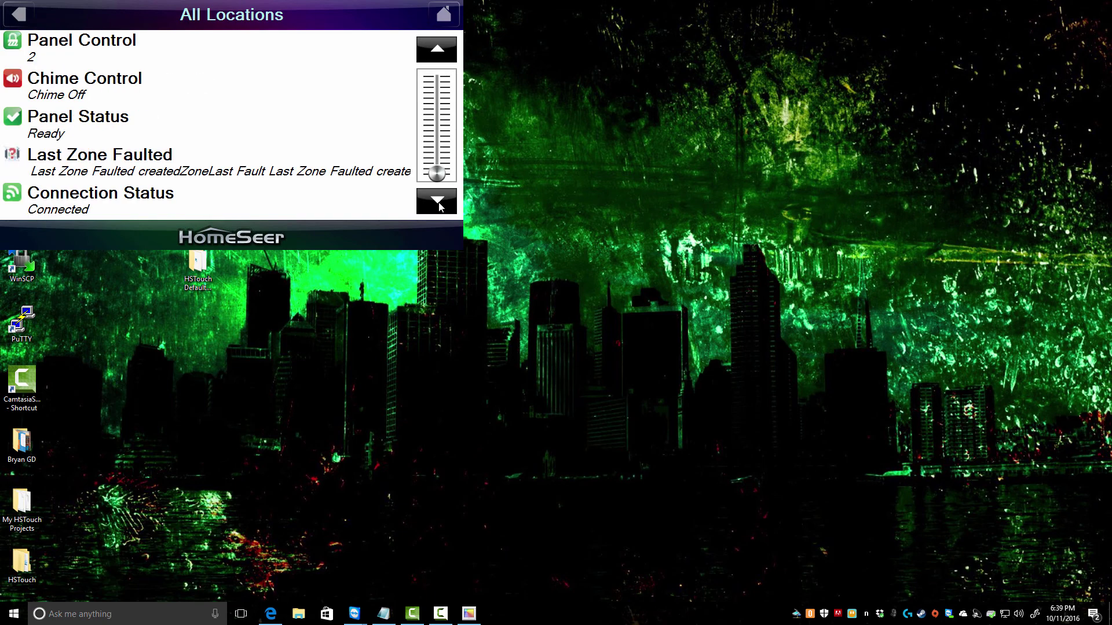
click(440, 208)
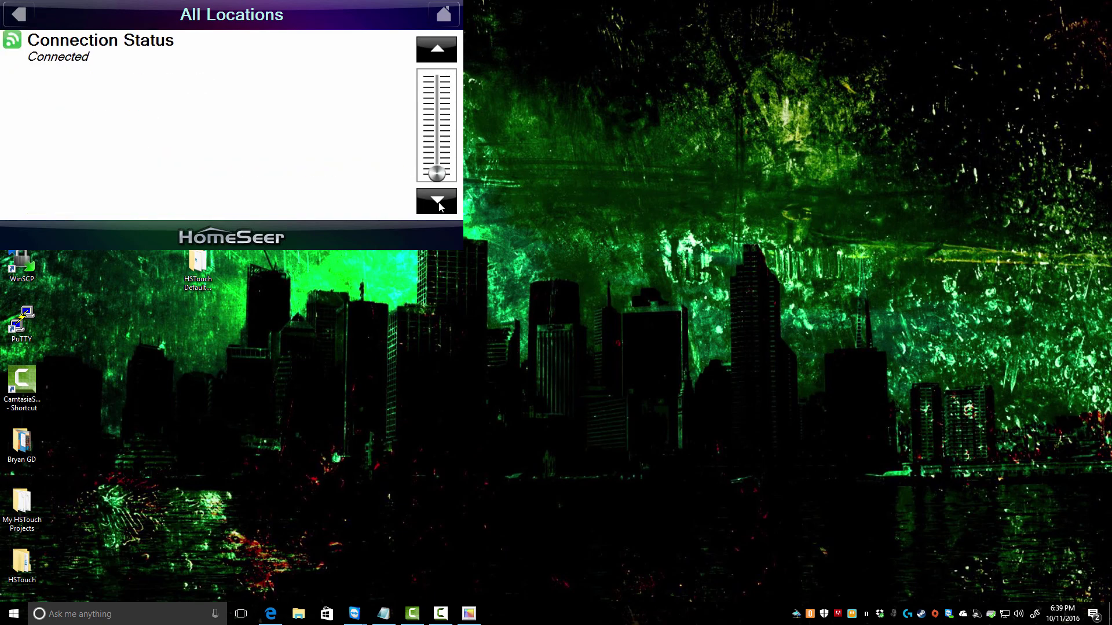
- Return to the HSTouch location lists and exit the client
click(17, 17)
click(19, 20)
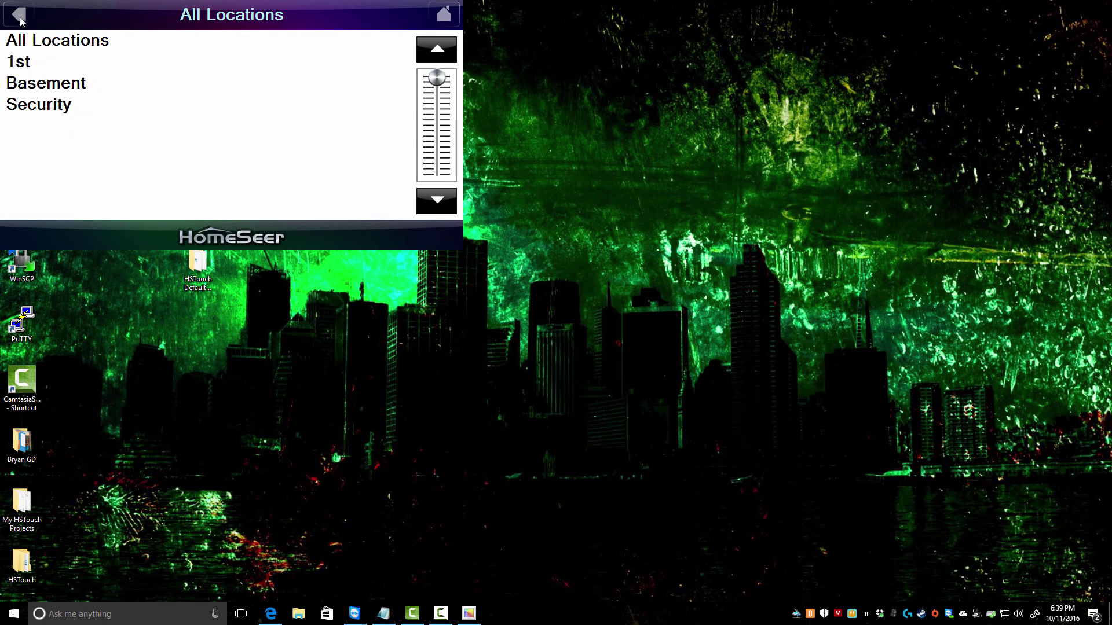
right_click(444, 19)
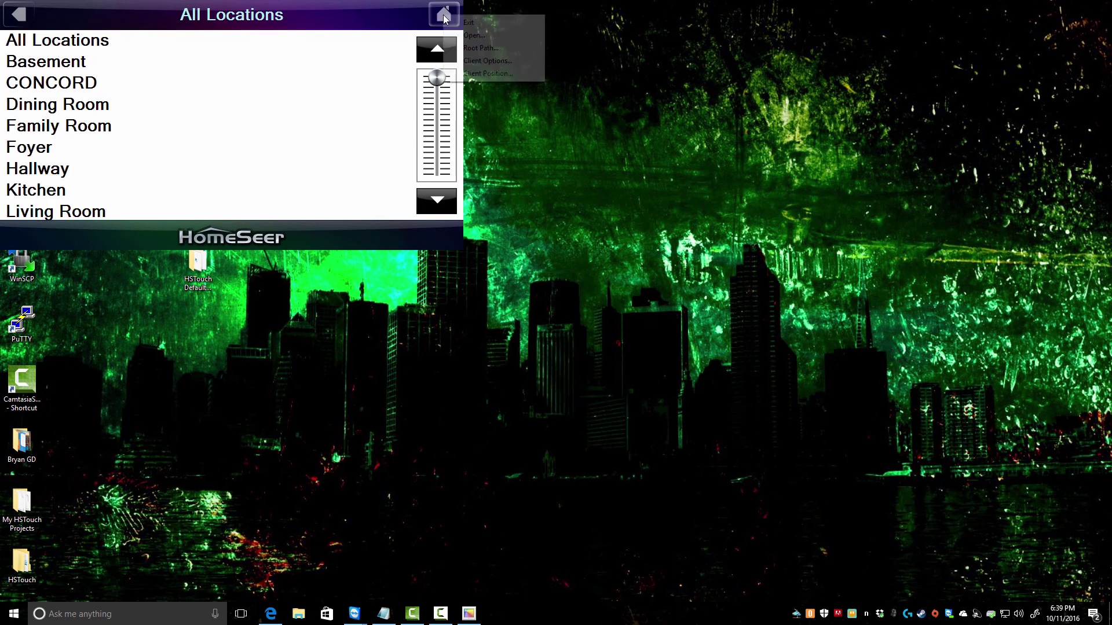
click(470, 22)
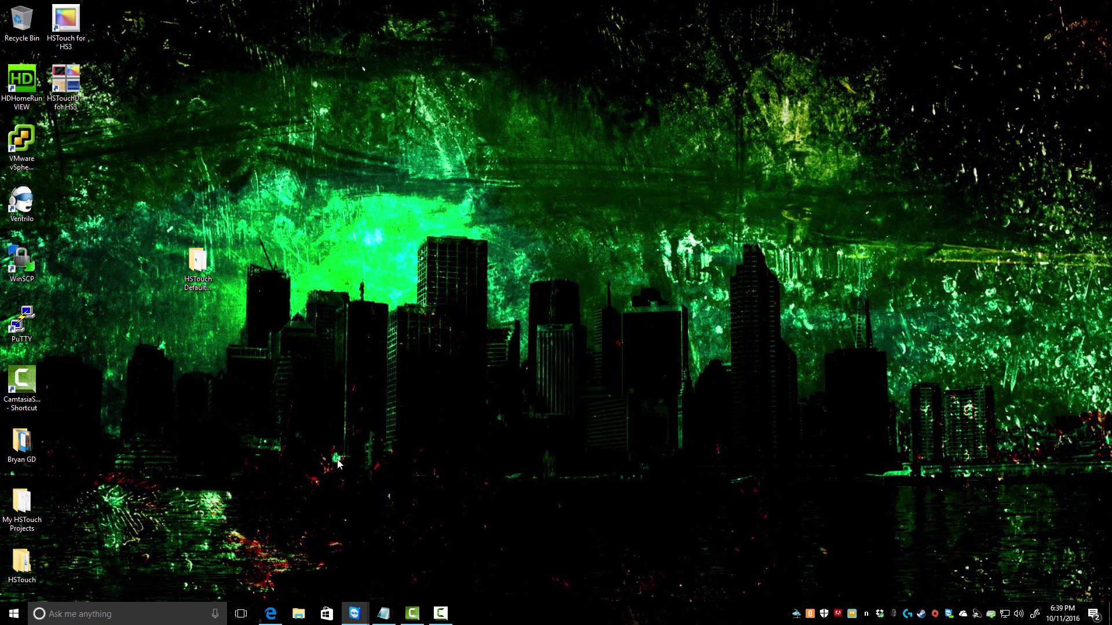
- Switch to the HomeSeer device list in the Edge browser and disarm the Panel Control device
click(269, 614)
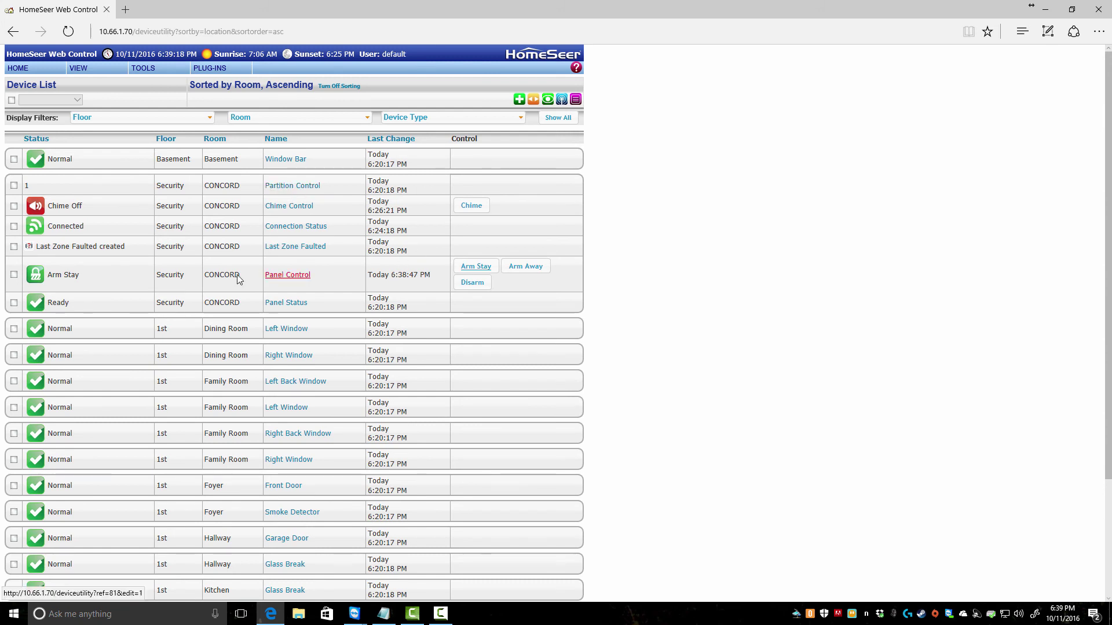
drag(103, 282, 34, 280)
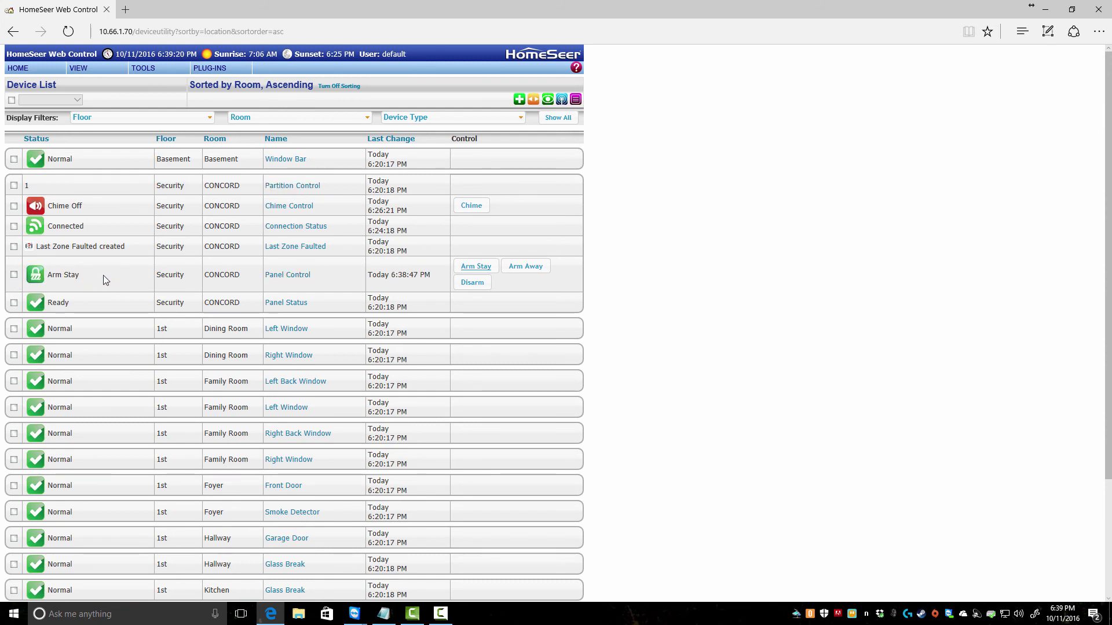
click(472, 283)
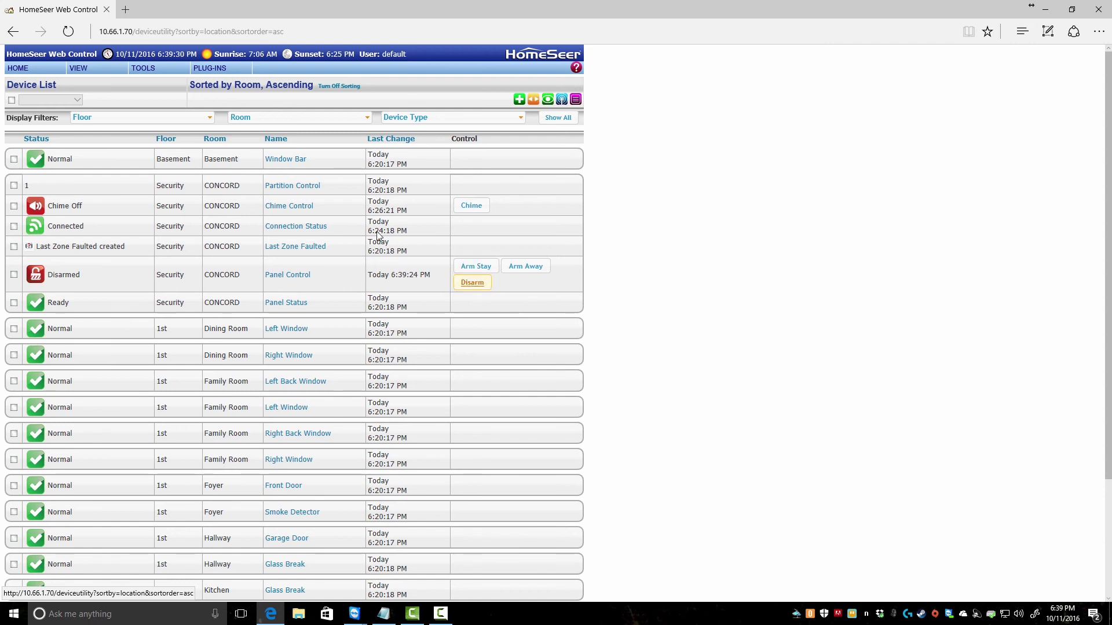
- Open the CONCORD control page and review its user code settings, warning text and panel hardware and software details
mouse_move(249, 95)
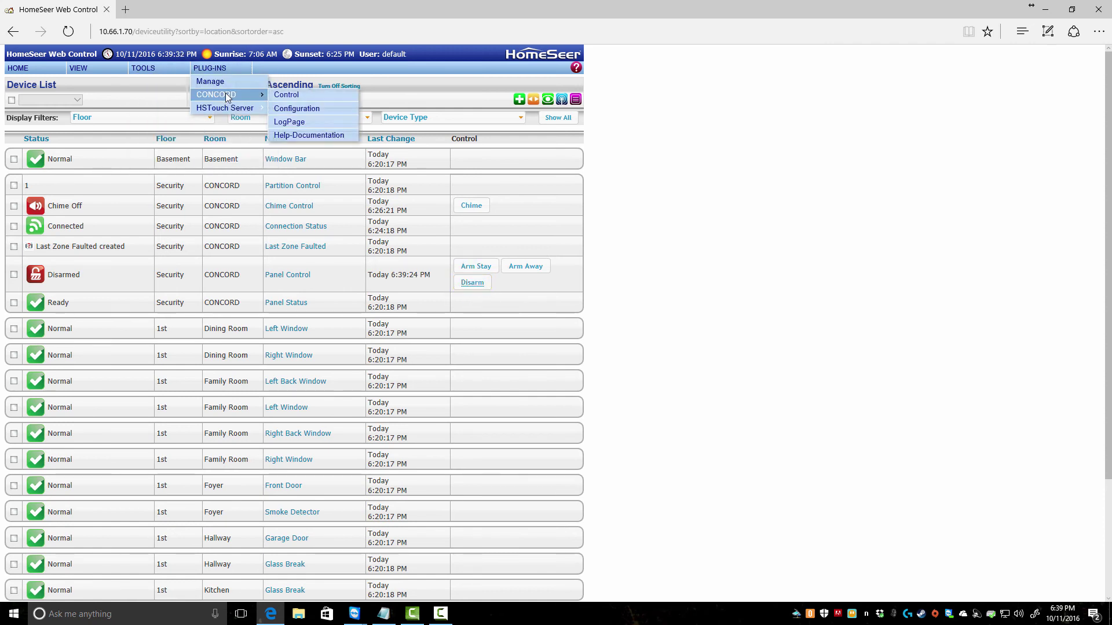
click(301, 101)
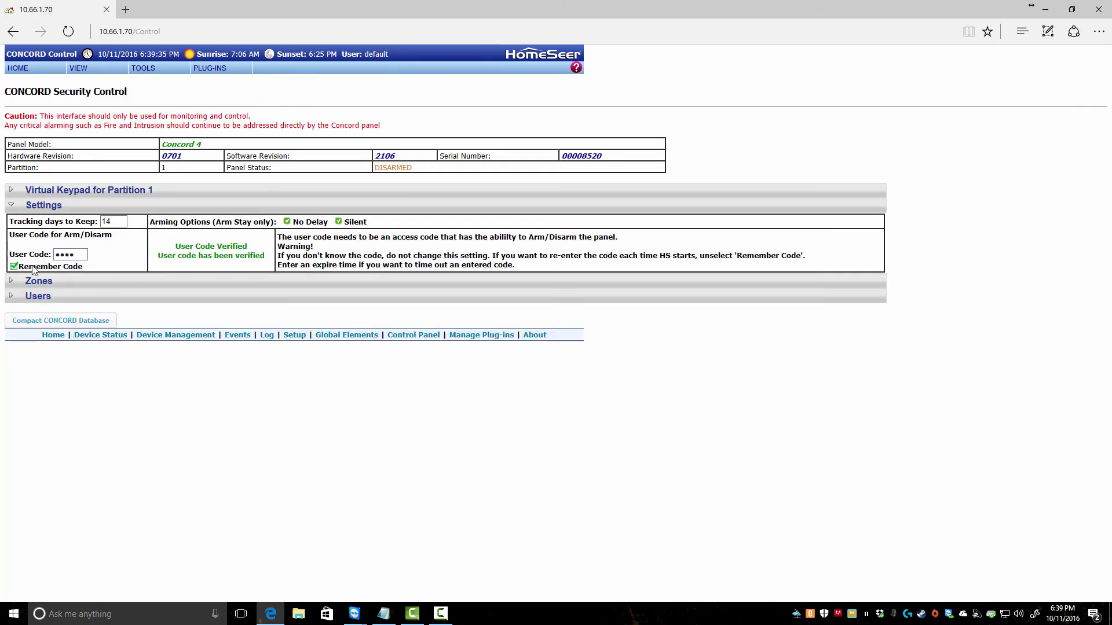
click(75, 253)
drag(513, 240, 618, 239)
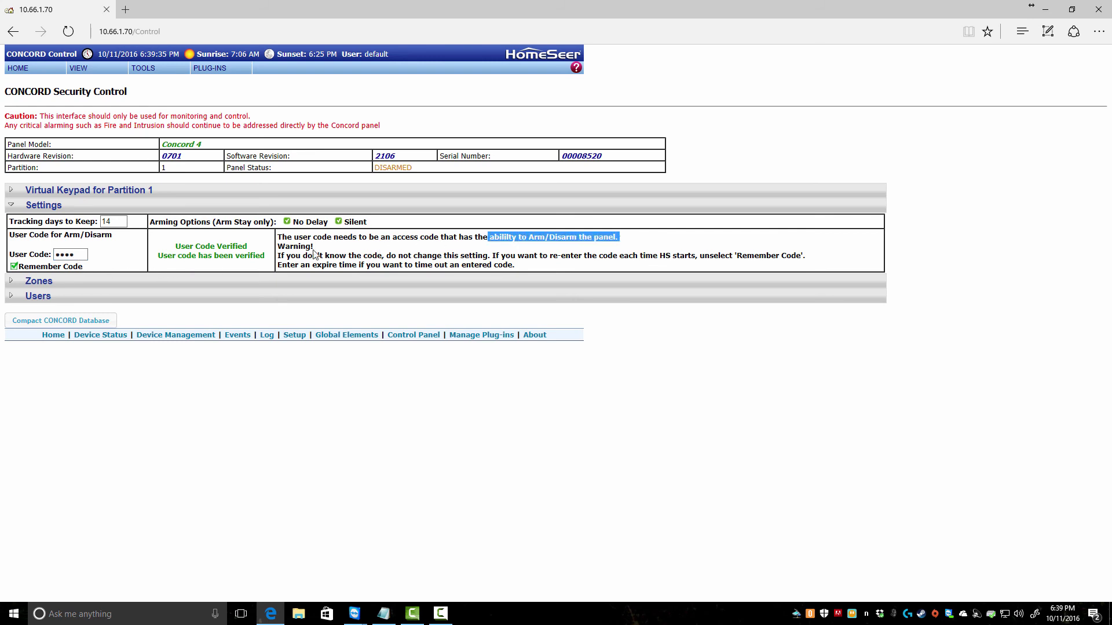
drag(347, 256, 552, 272)
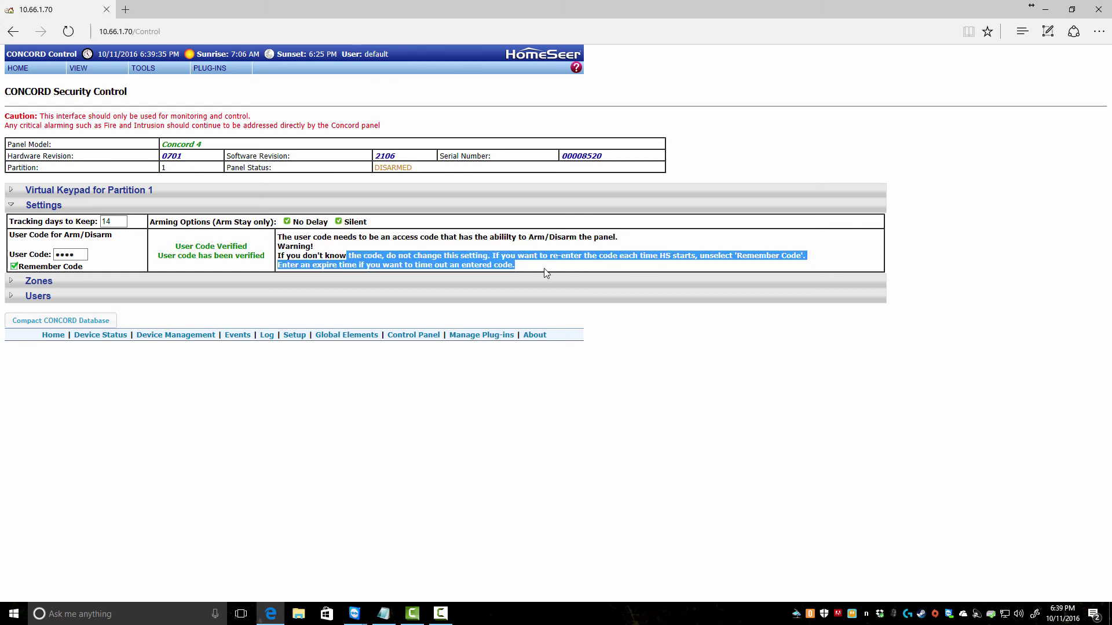
click(545, 269)
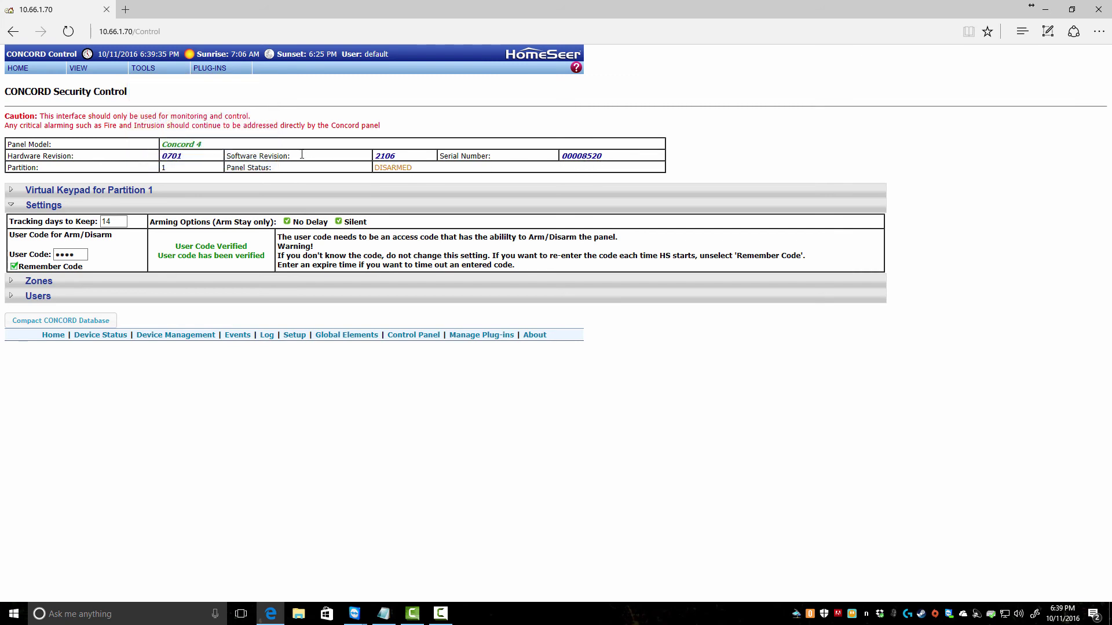
drag(260, 155, 410, 154)
click(165, 178)
drag(128, 150, 196, 154)
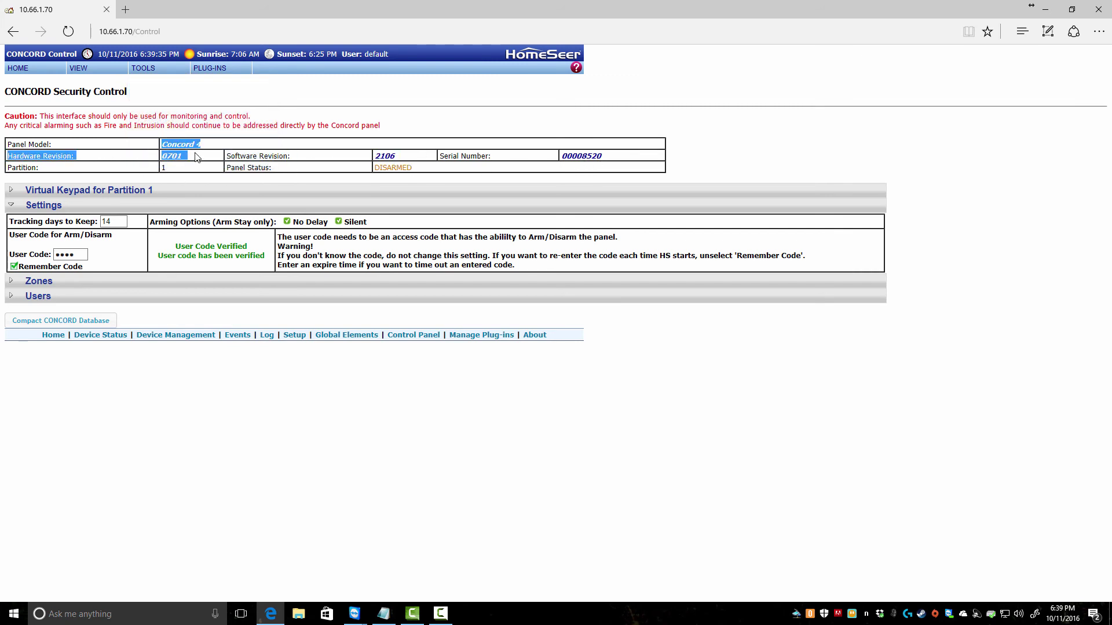
click(196, 156)
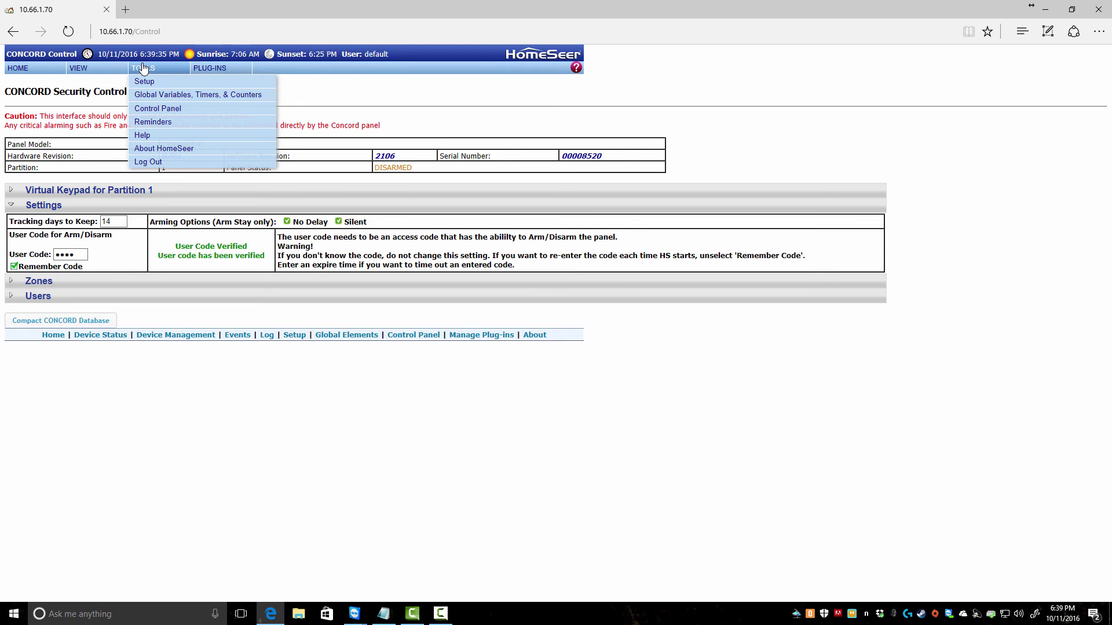
mouse_move(80, 70)
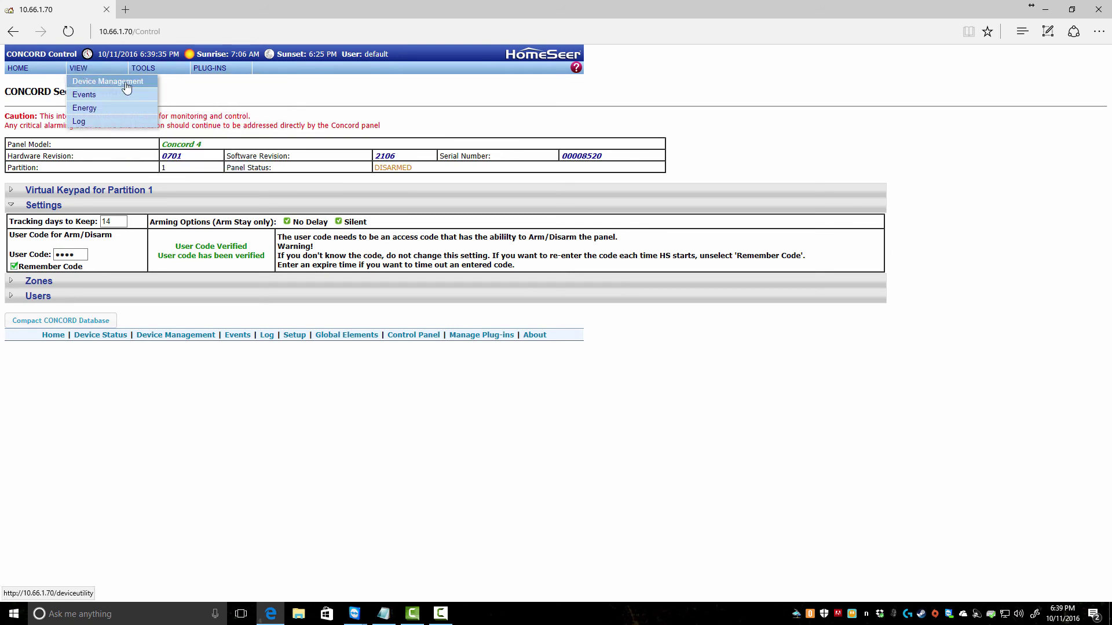
click(84, 96)
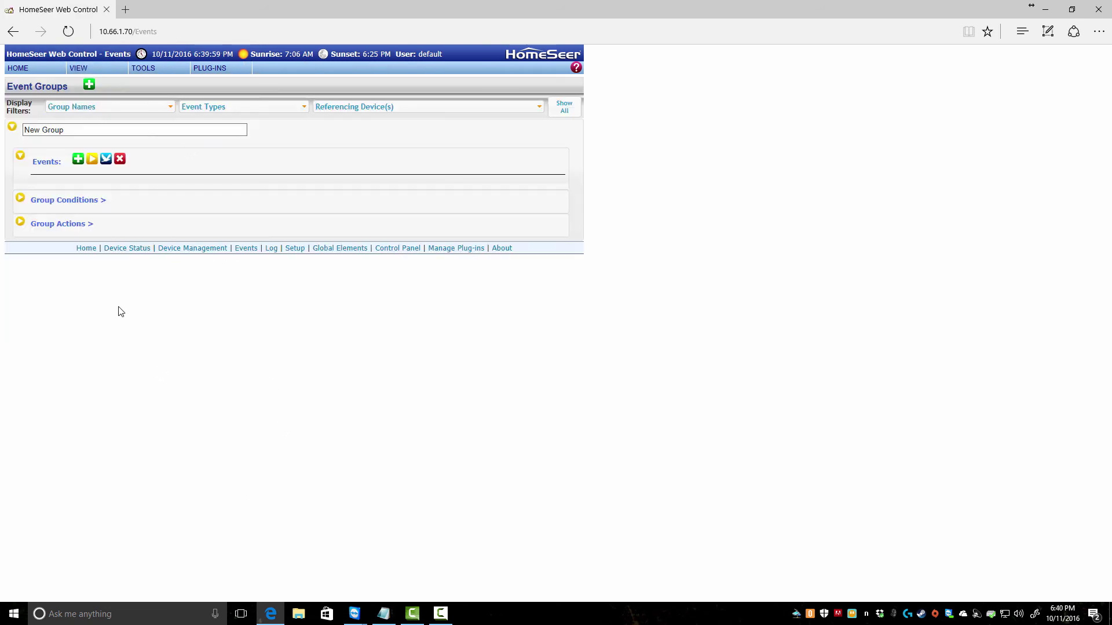
click(88, 134)
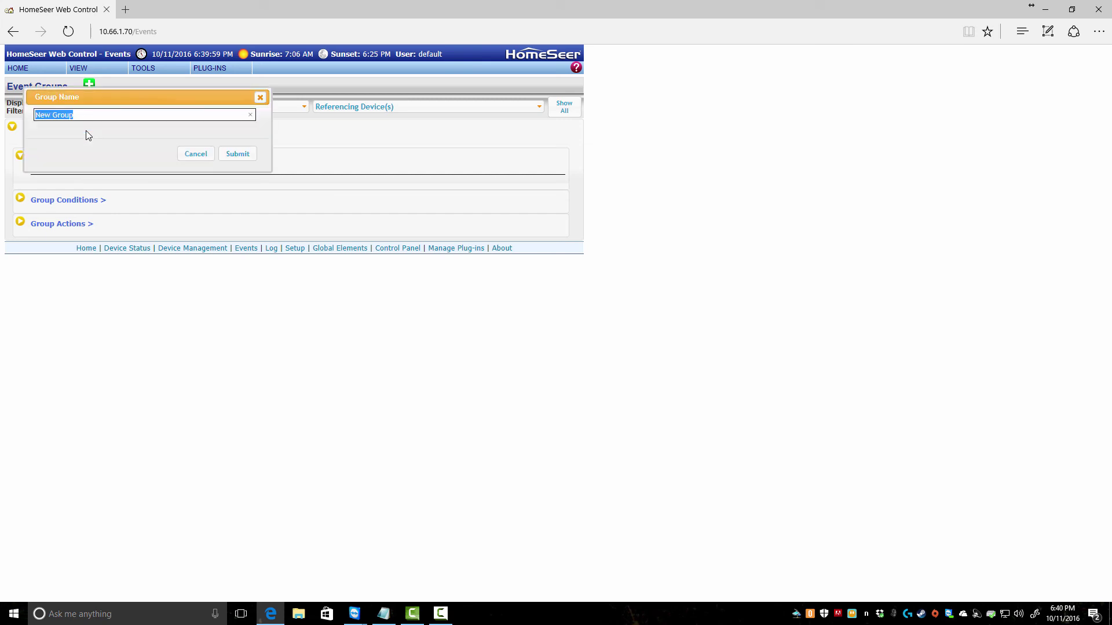
text(Alarm)
key(alt+Left)
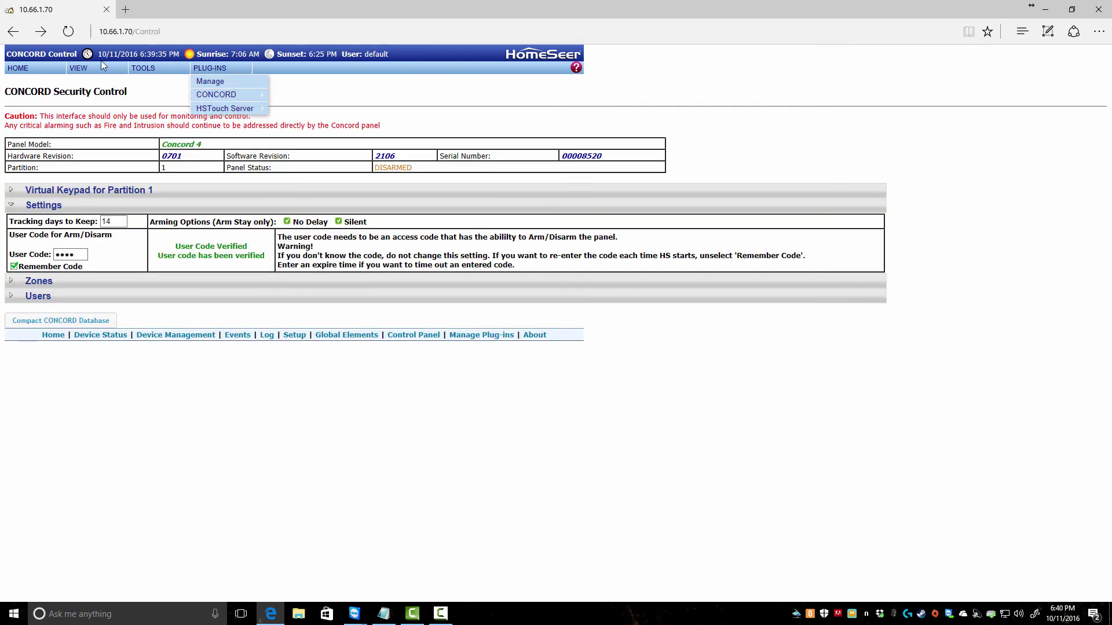
- Open the Events page and rename the New Group event group as Alarm Group
mouse_move(80, 68)
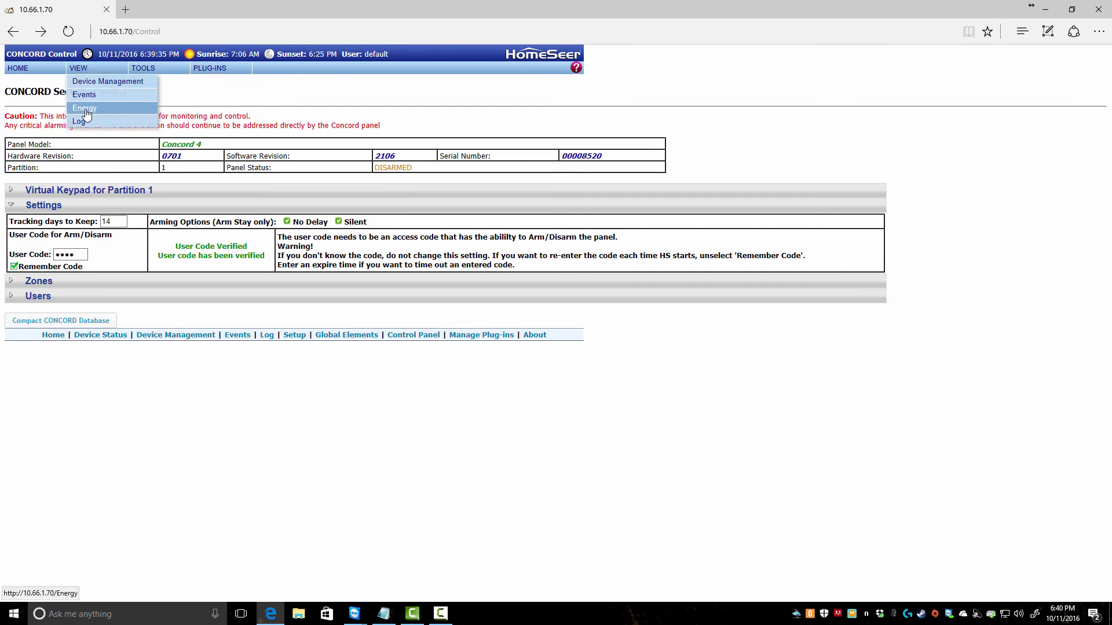
click(84, 96)
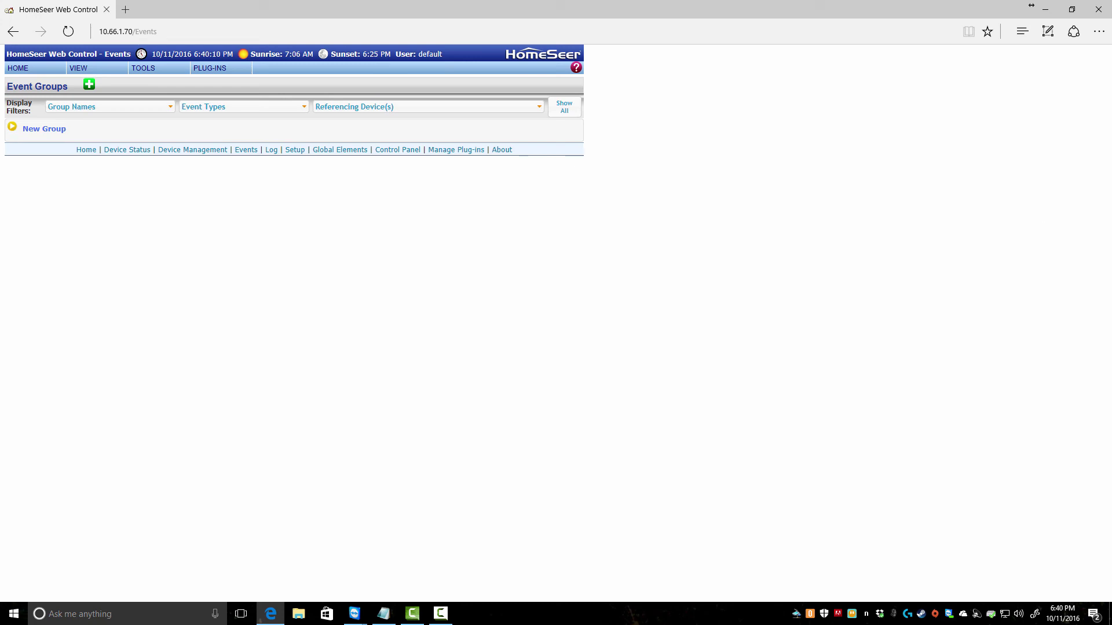
click(12, 127)
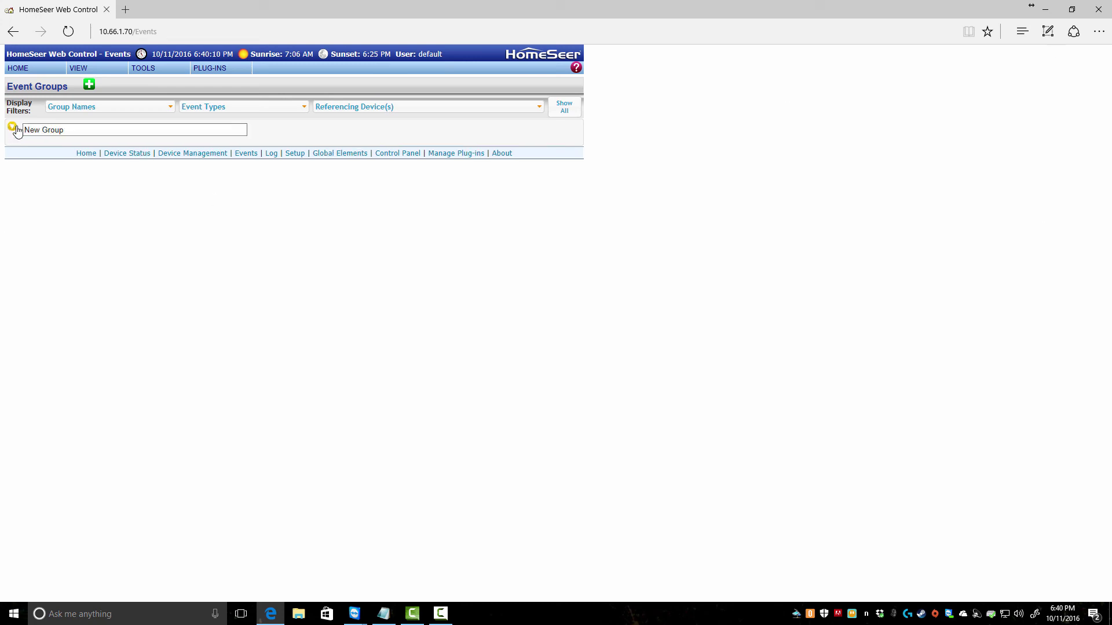
click(70, 124)
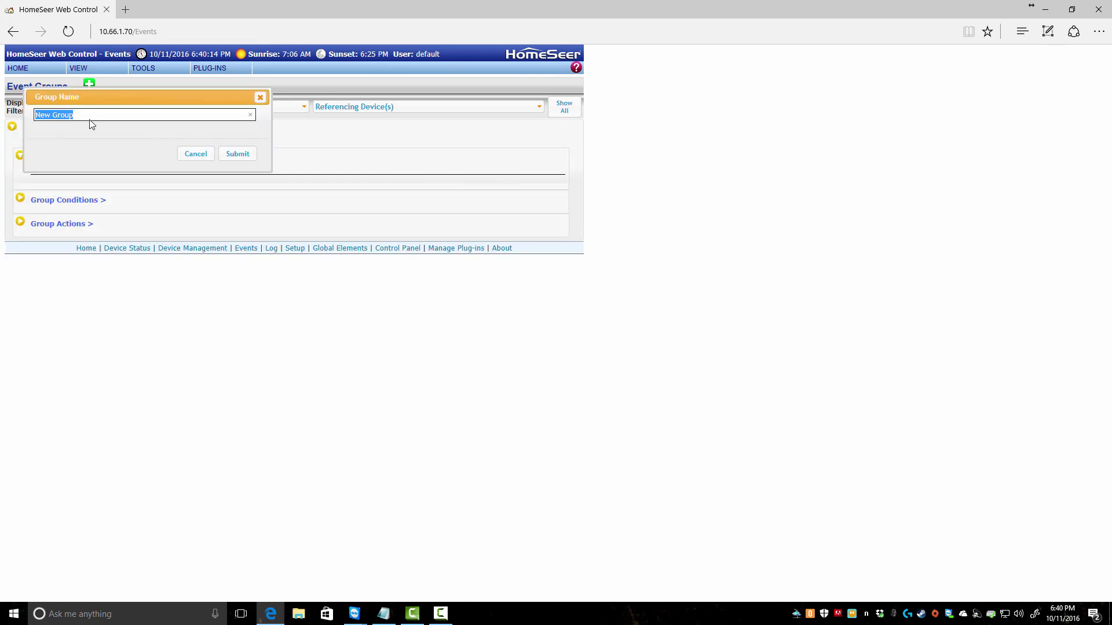
text(Alart)
click(222, 155)
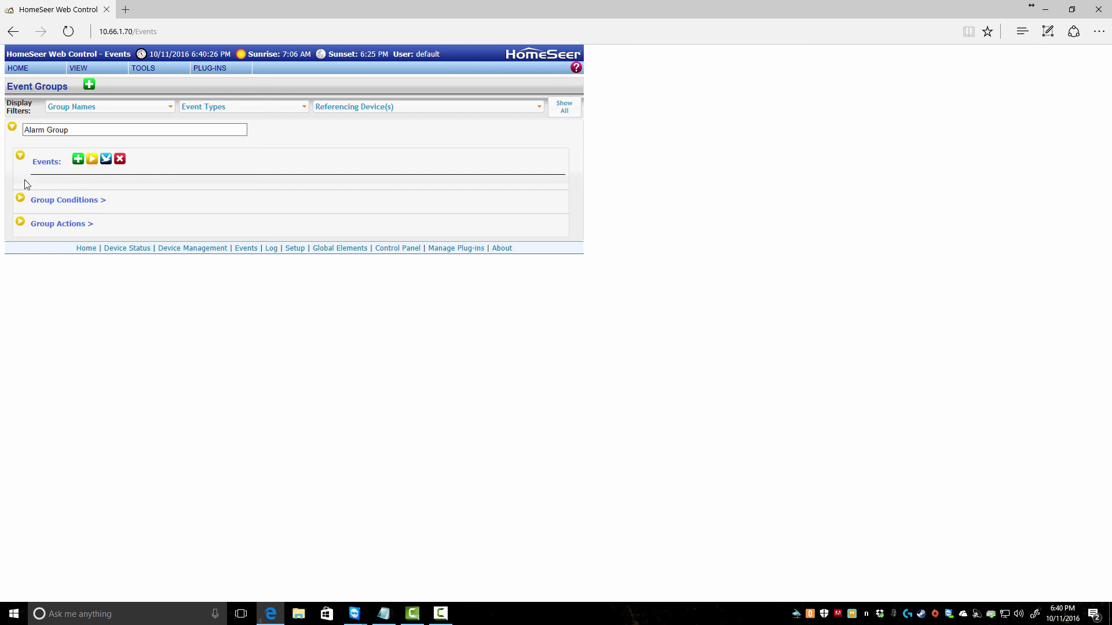
- Set the Alarm Group's IF group condition to CONCORD Triggers and review the available trigger types
click(22, 201)
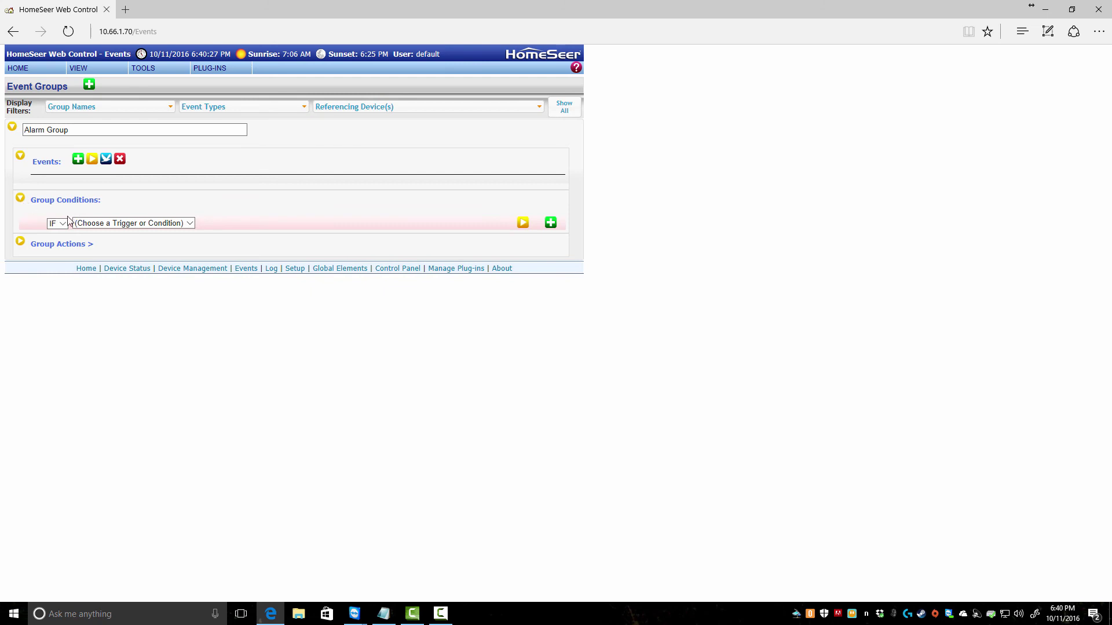
click(128, 224)
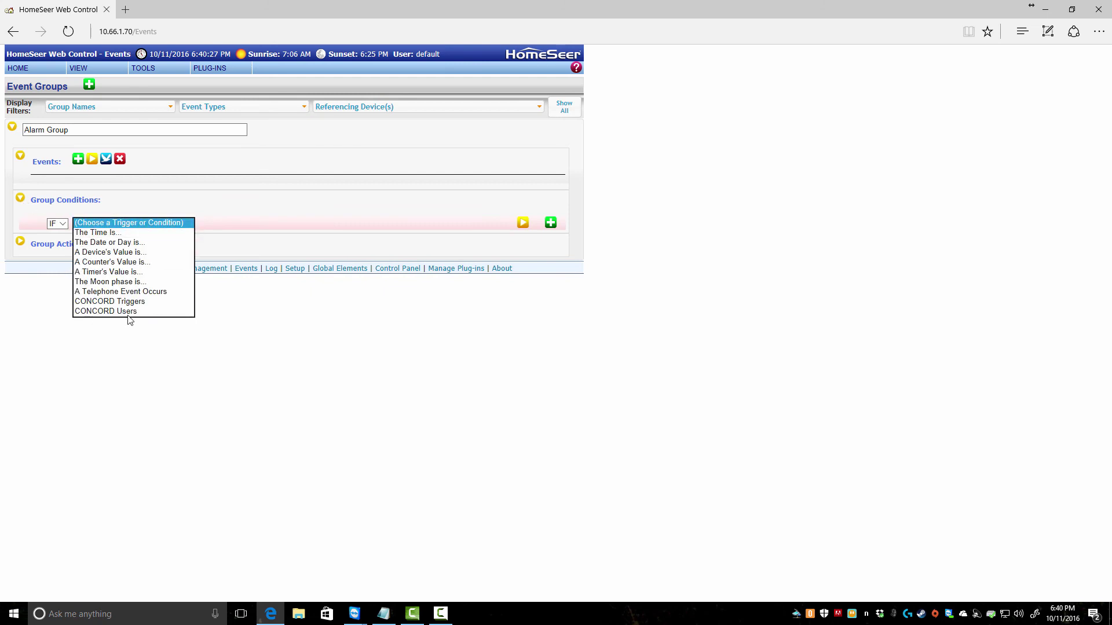
click(102, 301)
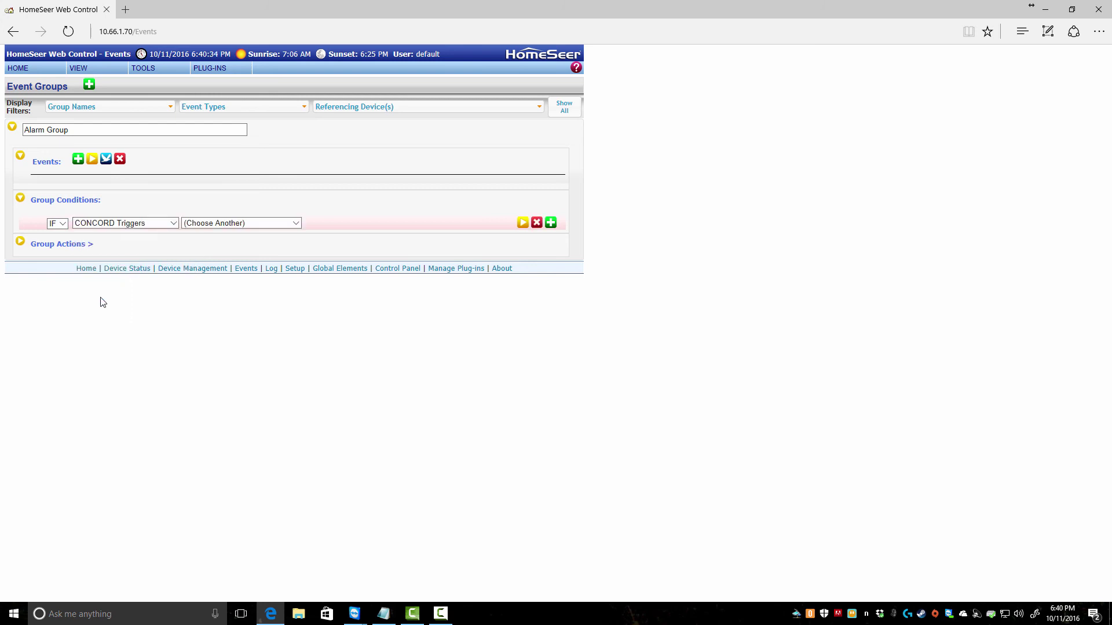
click(224, 228)
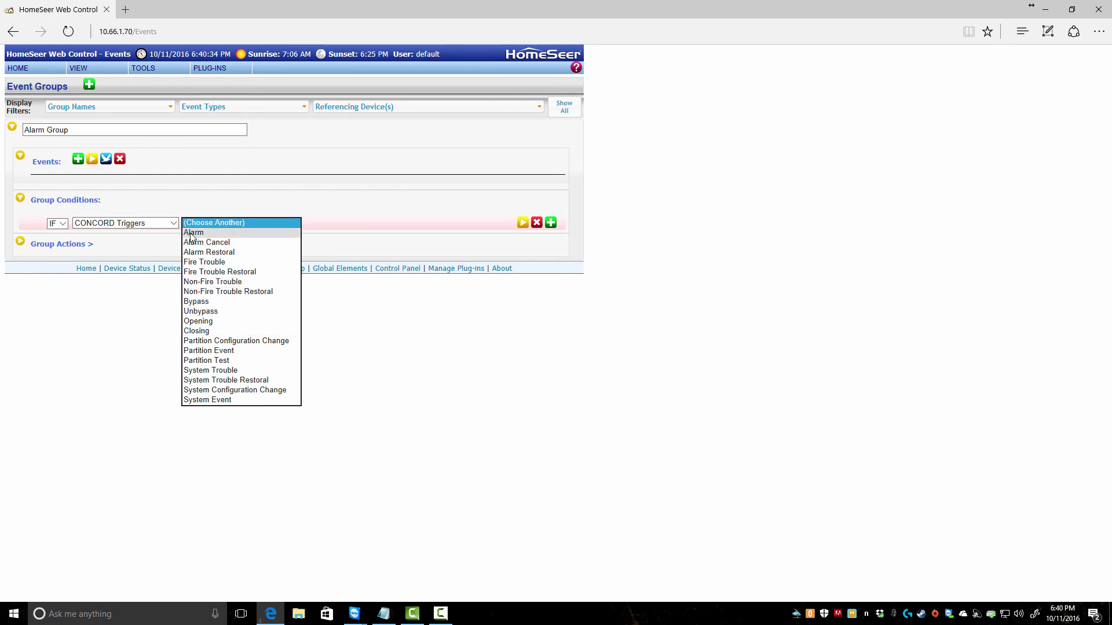
click(109, 362)
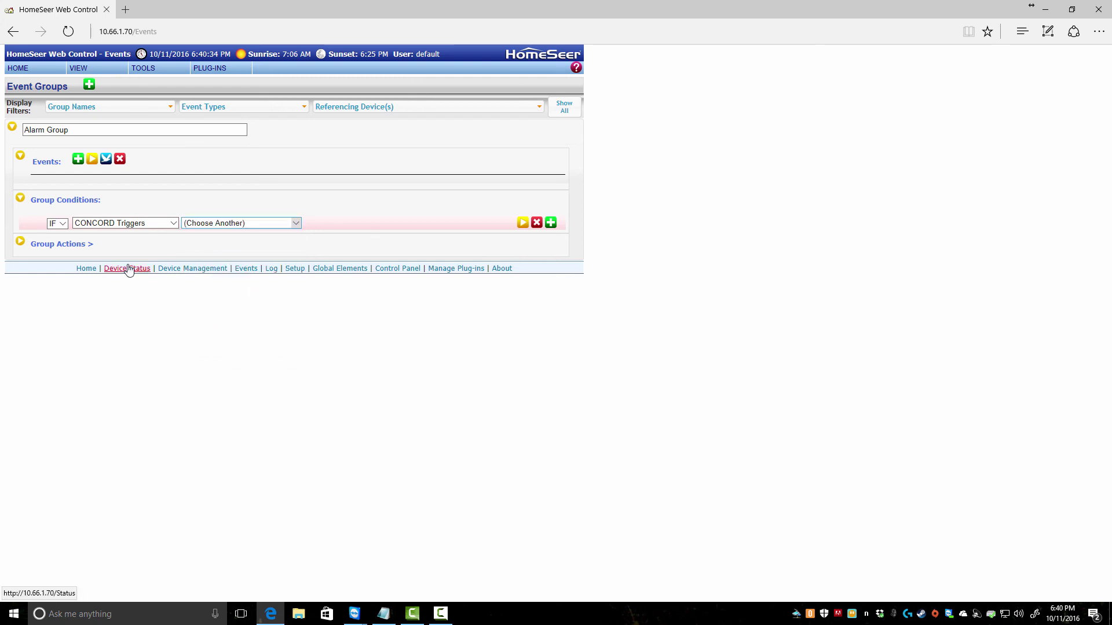
- Set the Alarm Group's IF condition to "A Device's Value is..." and review the available device comparisons
click(160, 226)
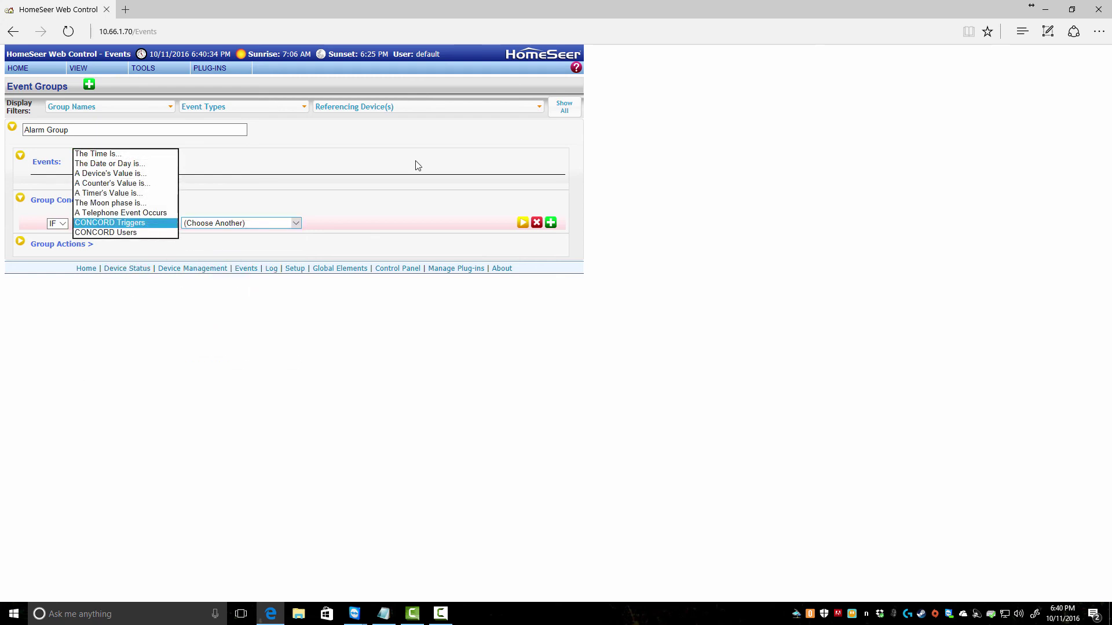
click(109, 176)
click(235, 223)
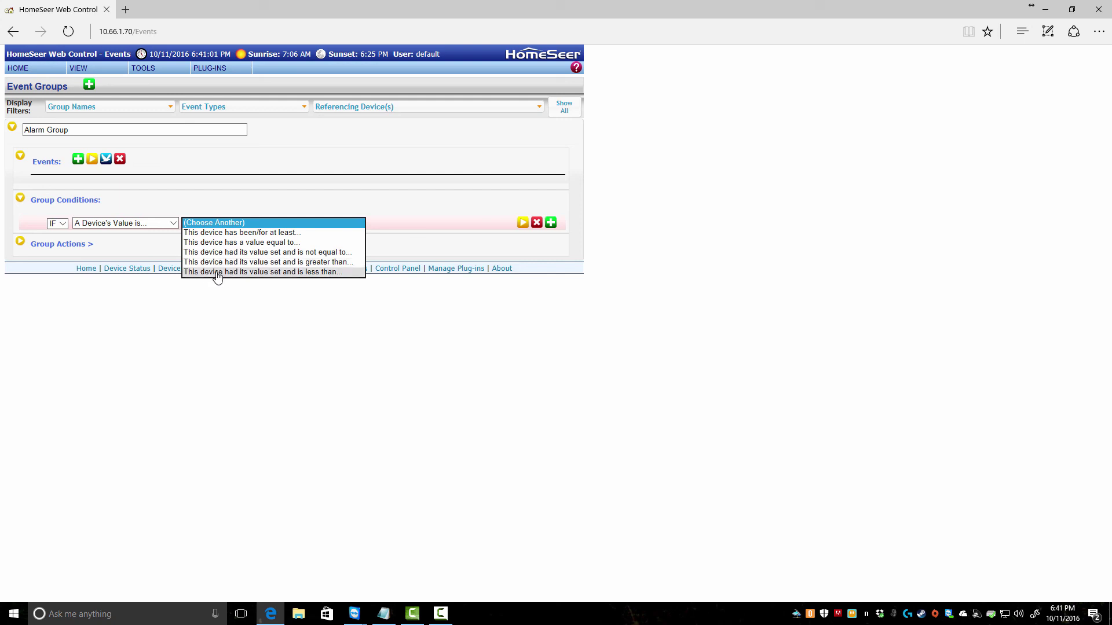
click(229, 224)
click(228, 224)
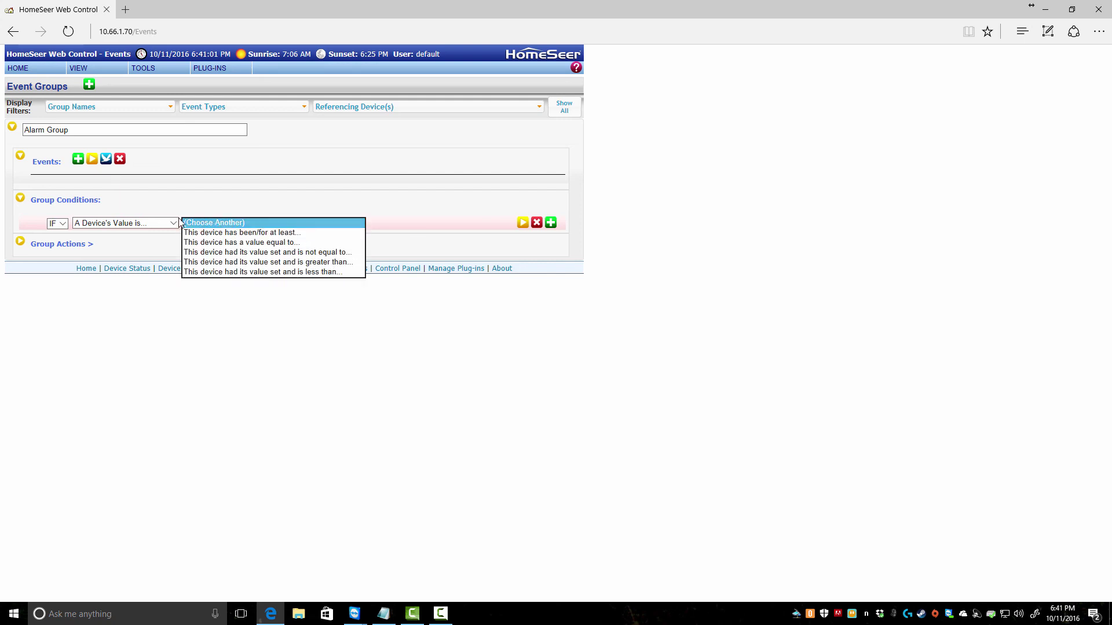
click(64, 199)
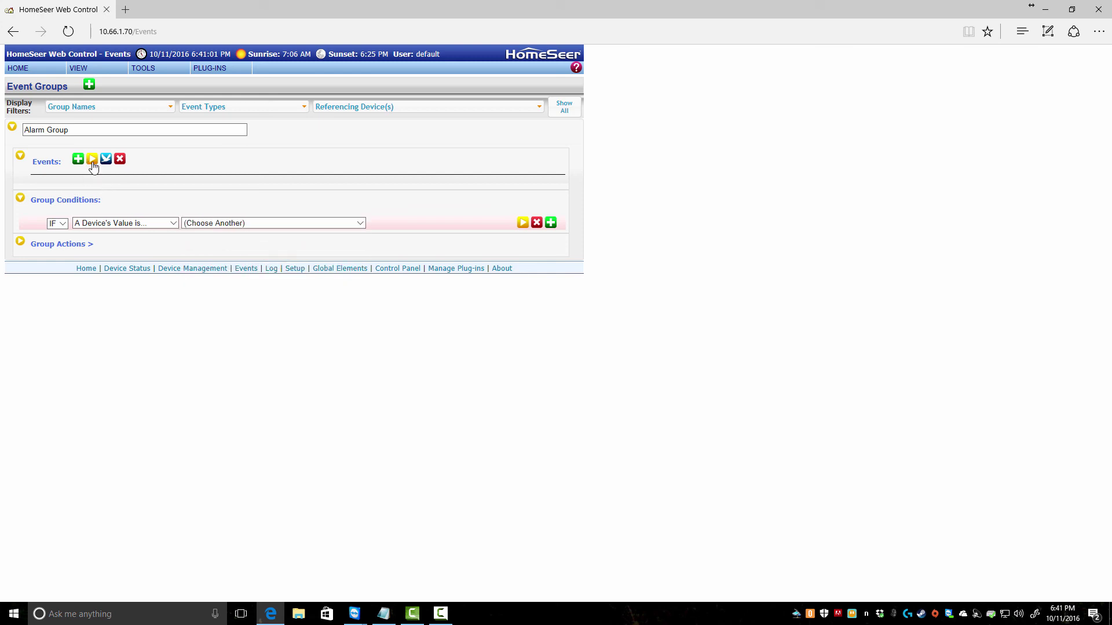
click(92, 162)
- Set the condition to "This device has been/for at least..." for Security CONCORD Panel Status and review the selectable states
click(287, 223)
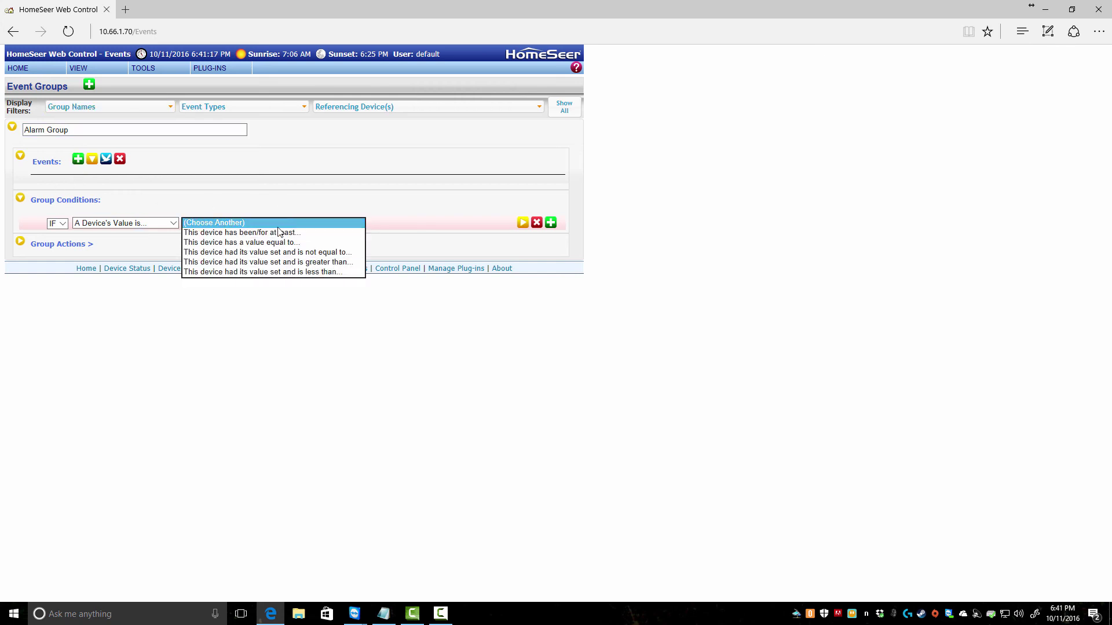
click(258, 238)
click(150, 236)
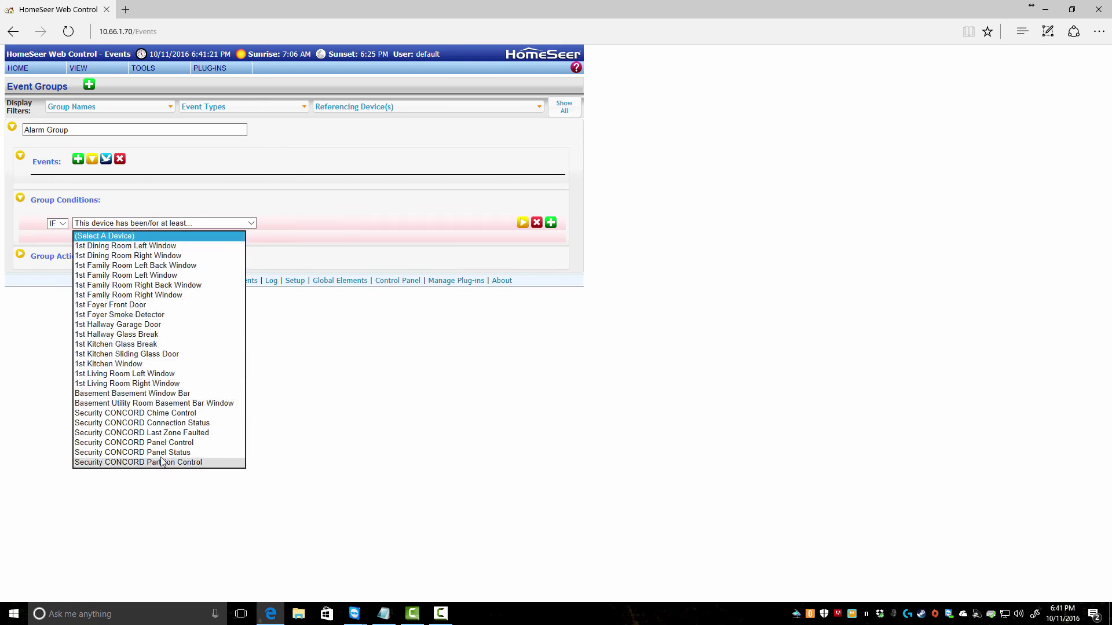
click(123, 455)
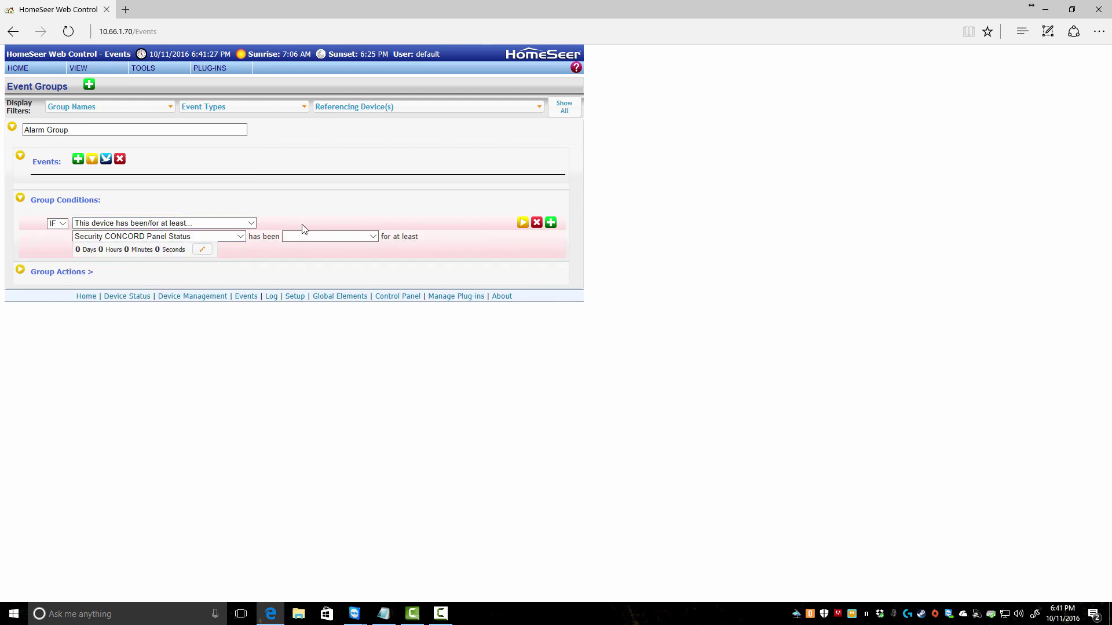
click(363, 235)
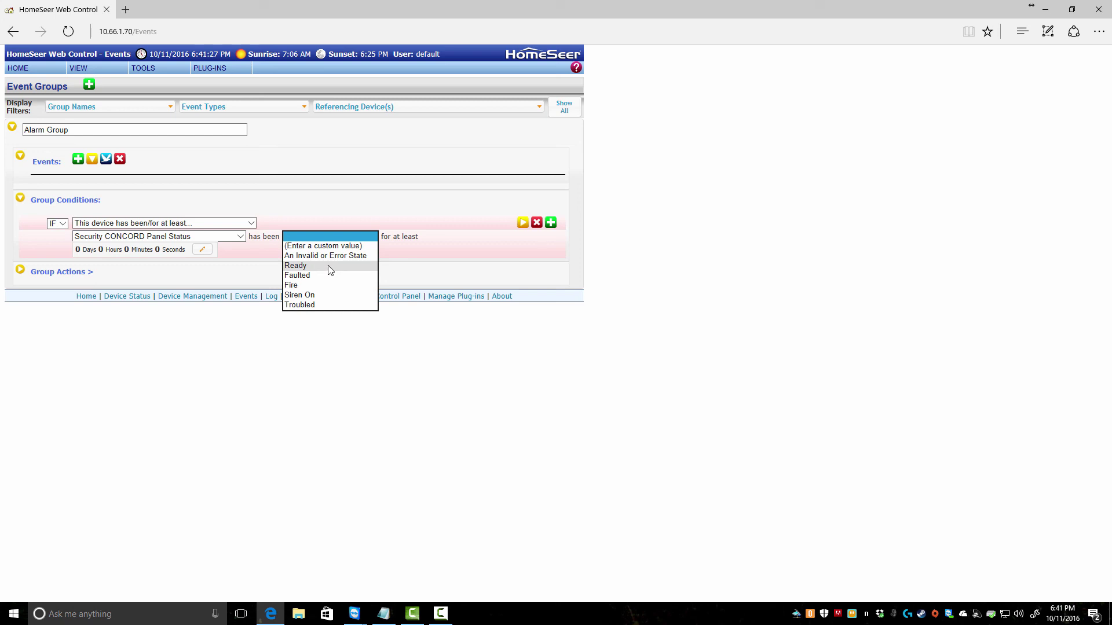
- Try Security CONCORD Panel Control and Partition Control as the condition's device and review the state choices for Partition Control
click(184, 239)
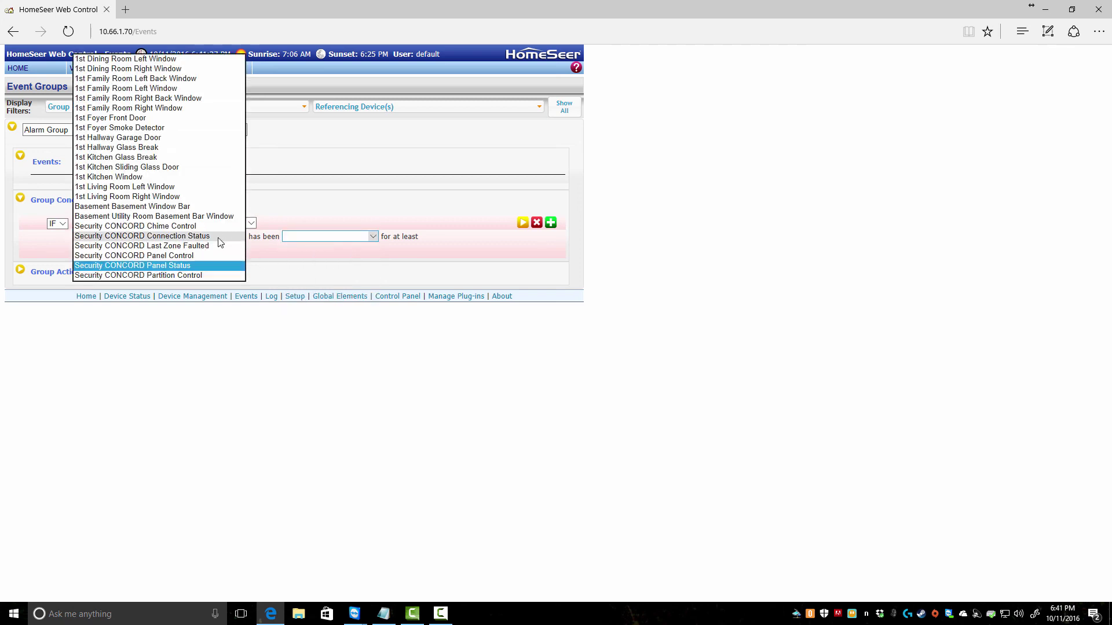
click(182, 257)
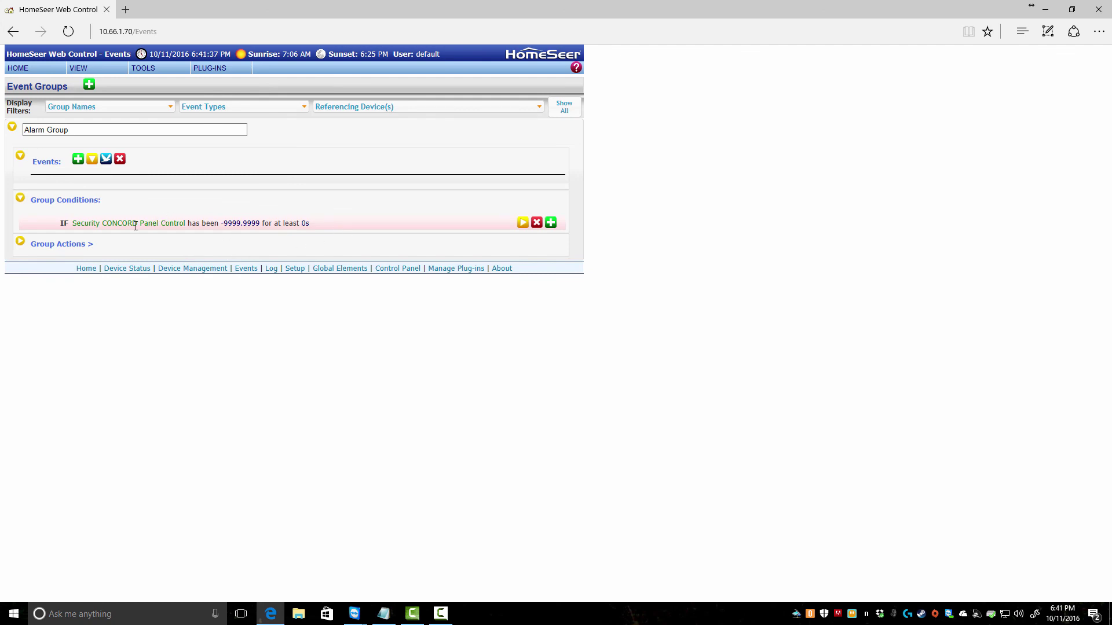
click(523, 223)
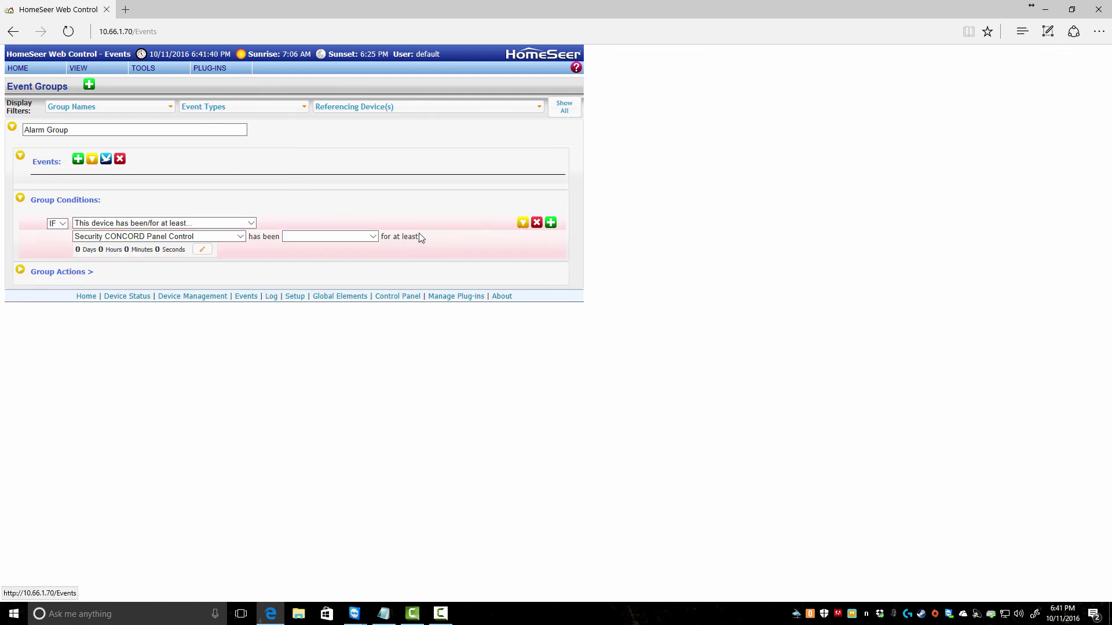
click(214, 237)
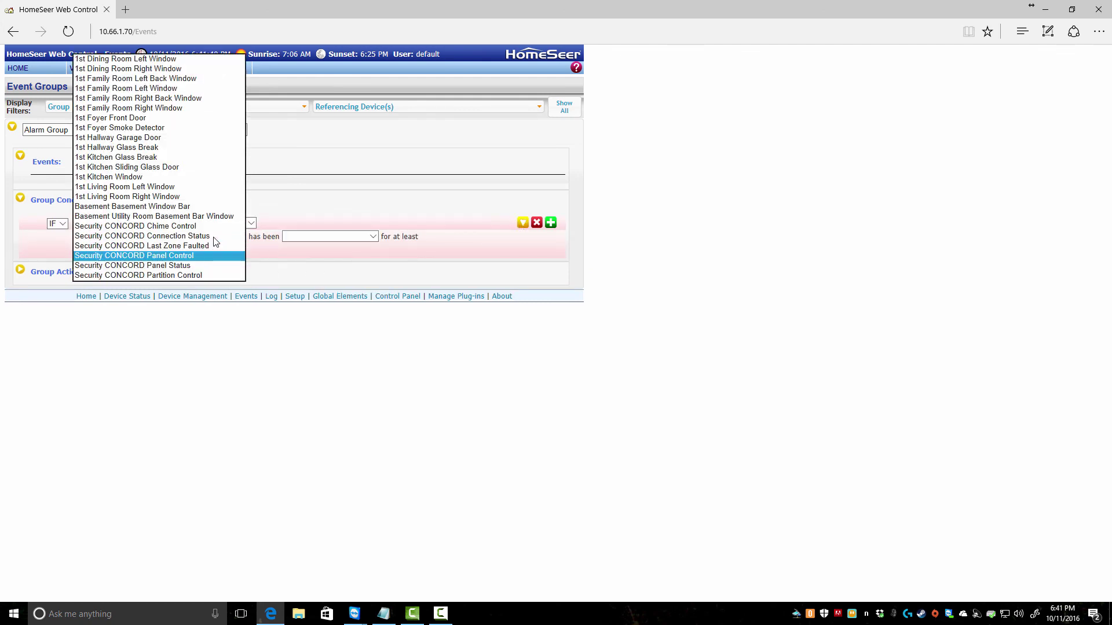
click(164, 275)
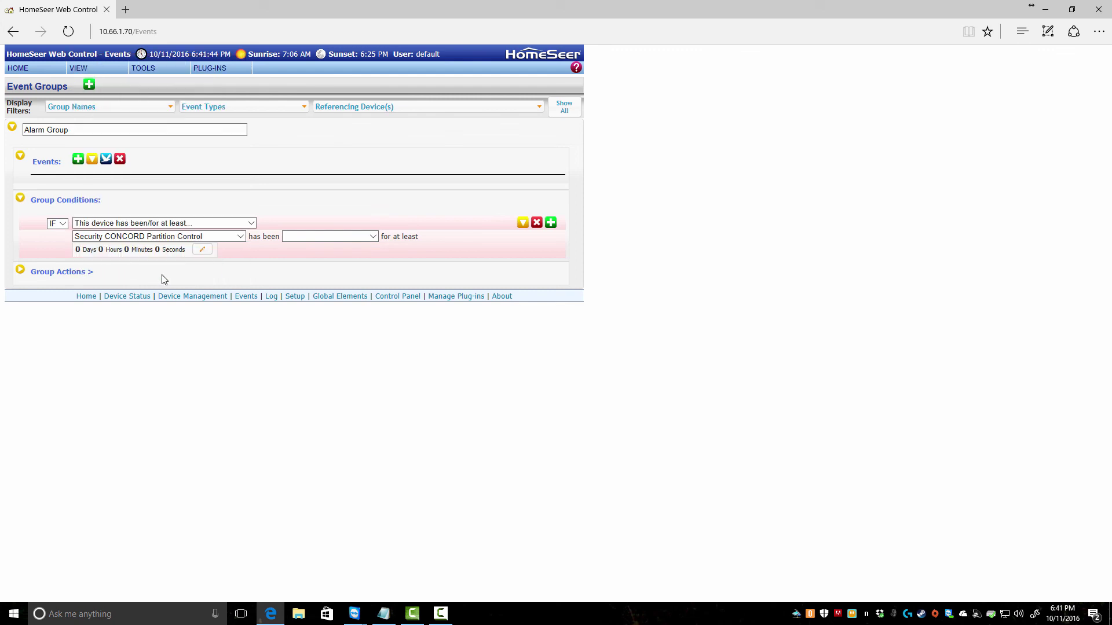
click(363, 234)
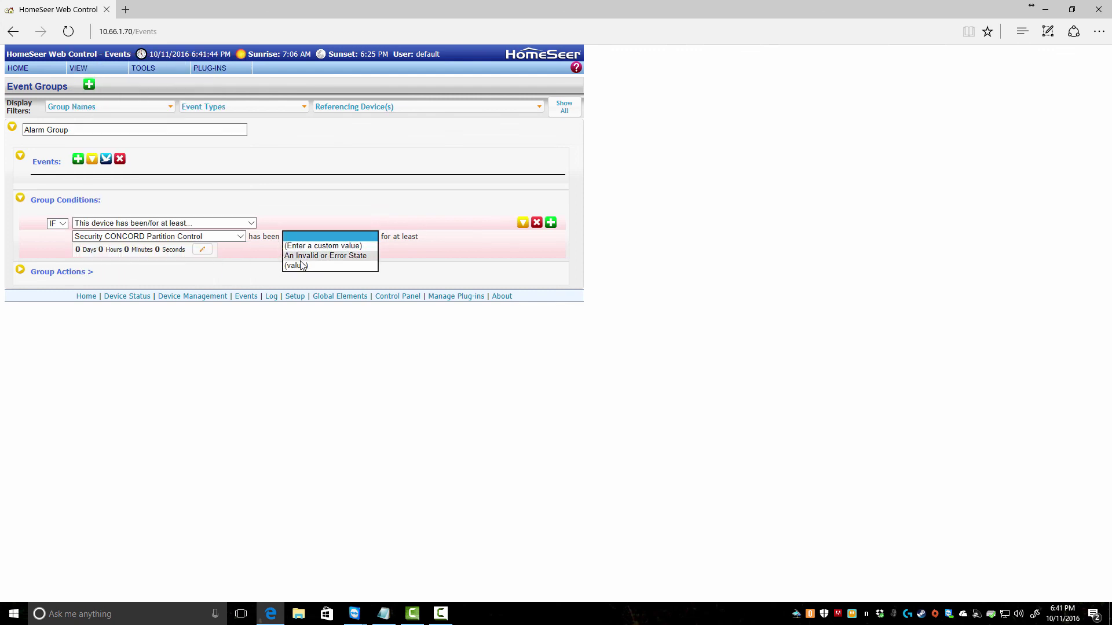
- Try Security CONCORD Connection Status and Chime Control as the condition's device and review the state choices for each
click(174, 237)
click(163, 238)
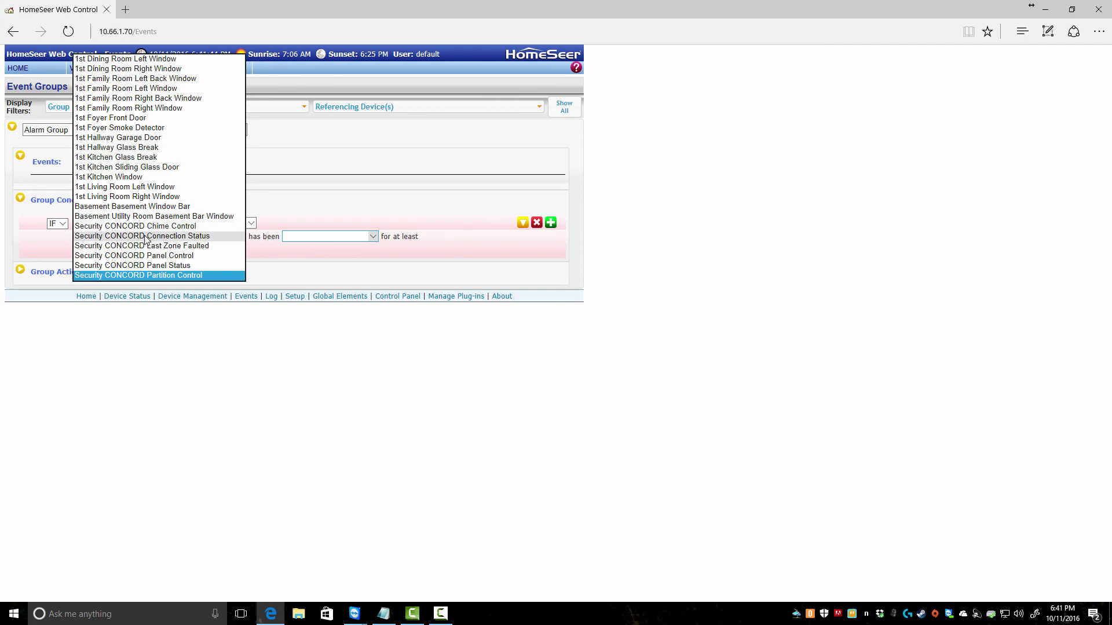
click(119, 236)
click(304, 237)
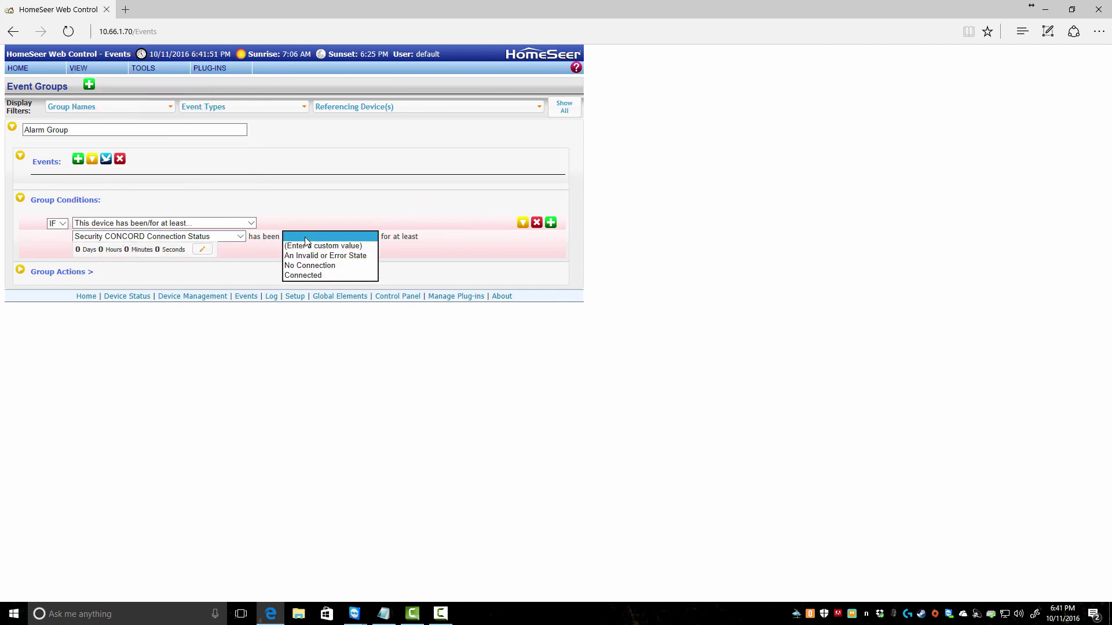
click(162, 238)
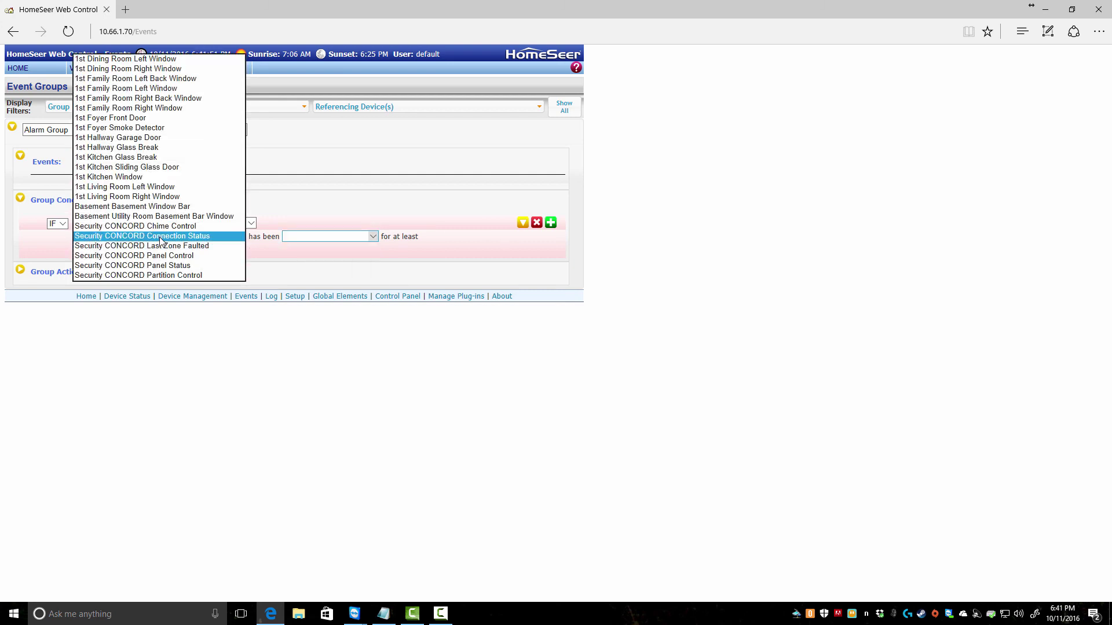
click(160, 226)
click(307, 235)
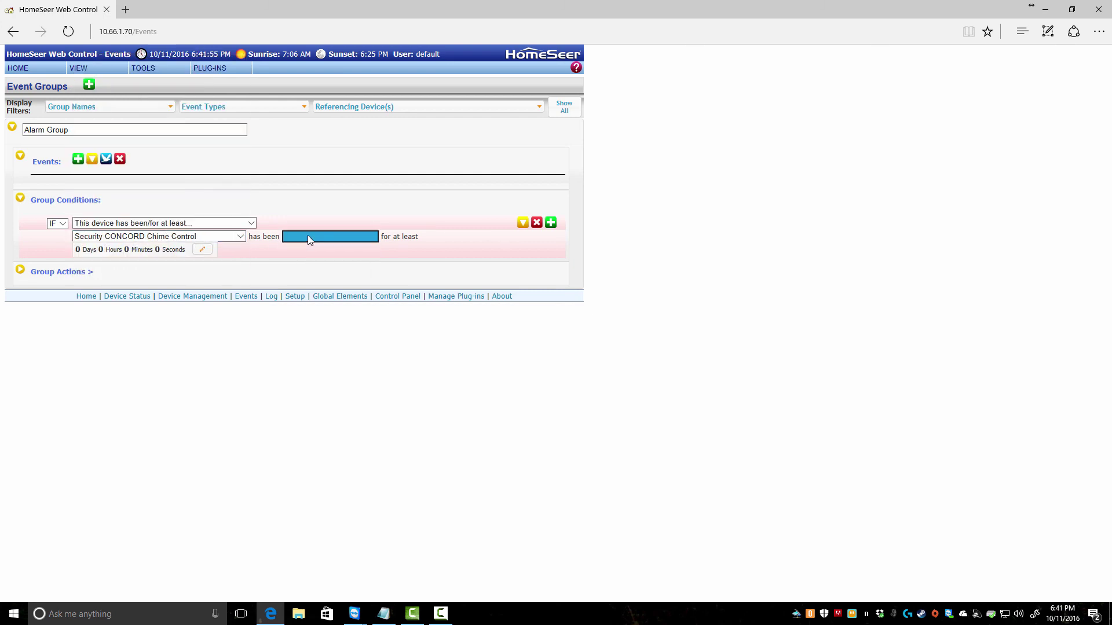
- Set the condition's device to Security CONCORD Panel Control and its required state to Arm Away
click(220, 236)
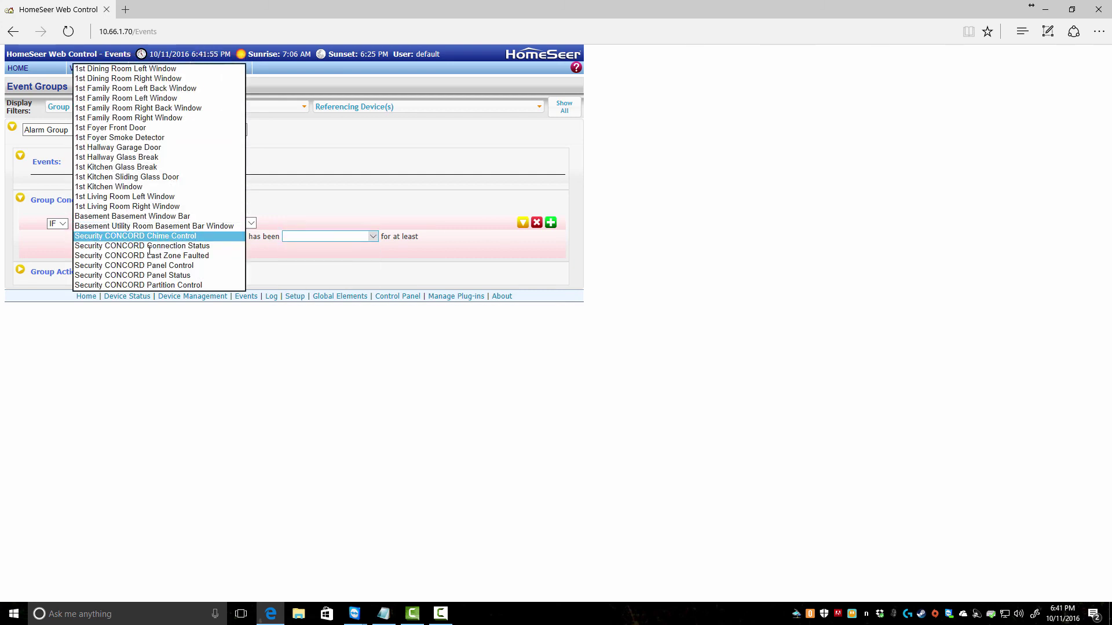
click(122, 266)
click(318, 236)
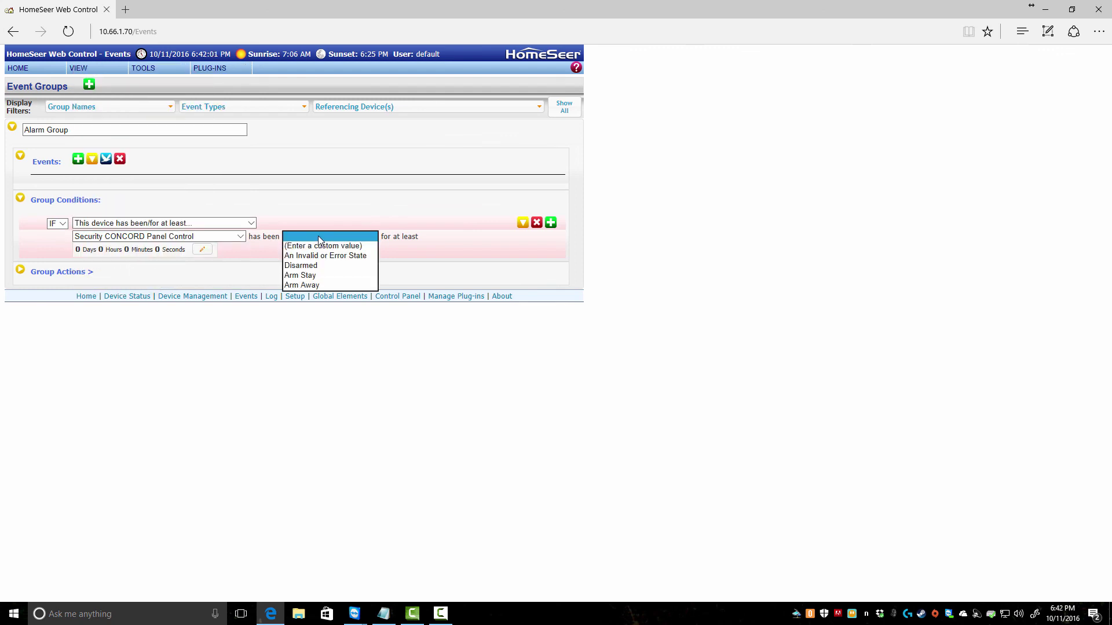
click(315, 285)
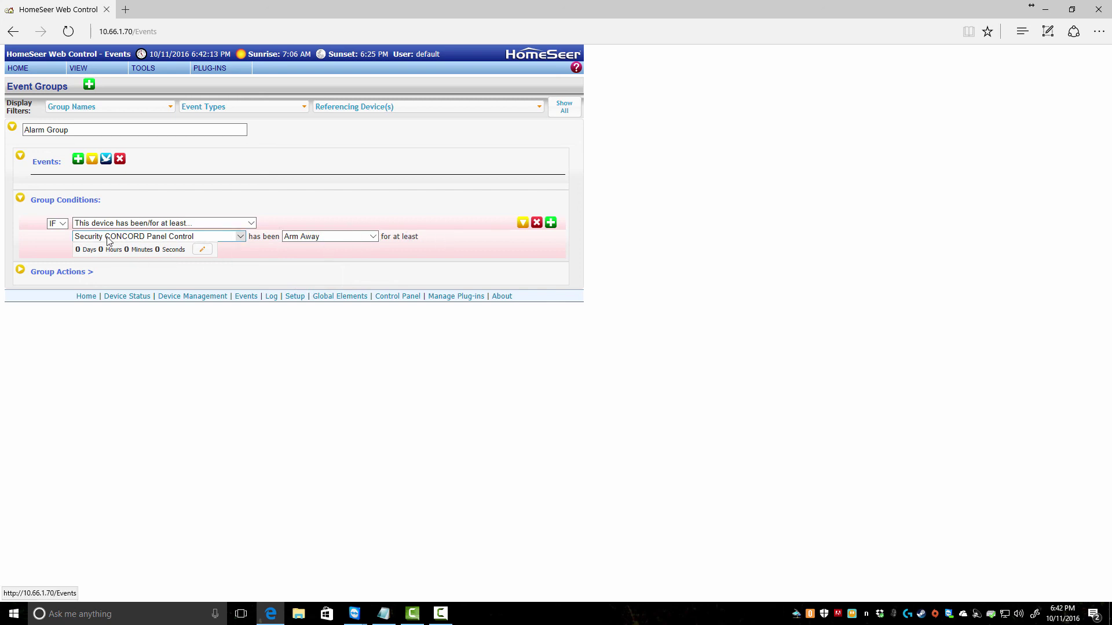
- Change the condition's comparison to "This device has a value equal to..." with Arm Away as the value
click(159, 224)
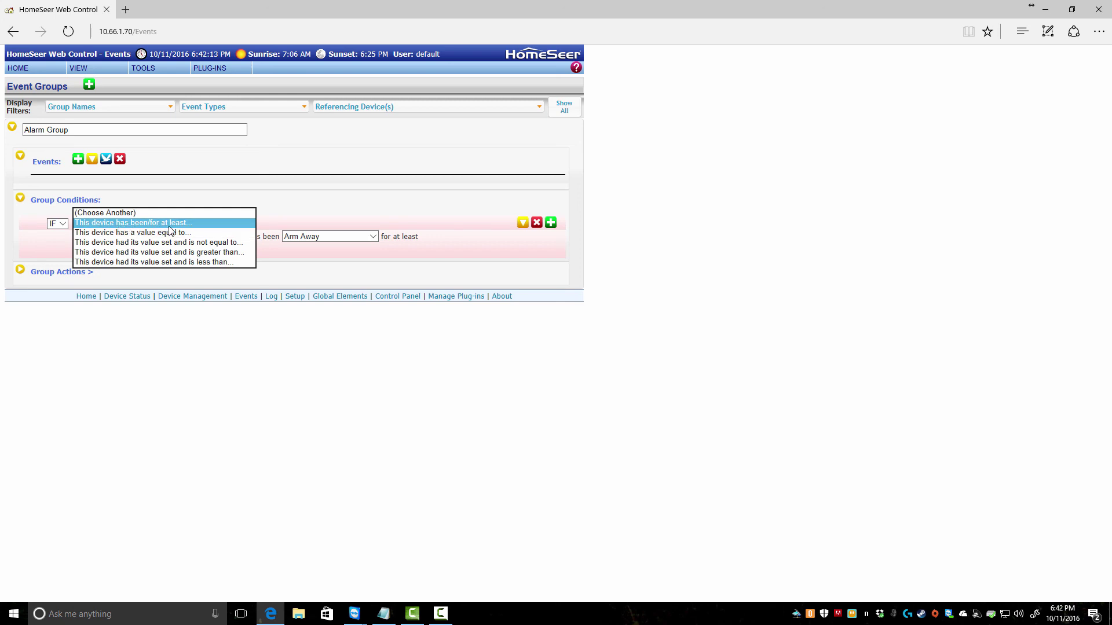
click(139, 233)
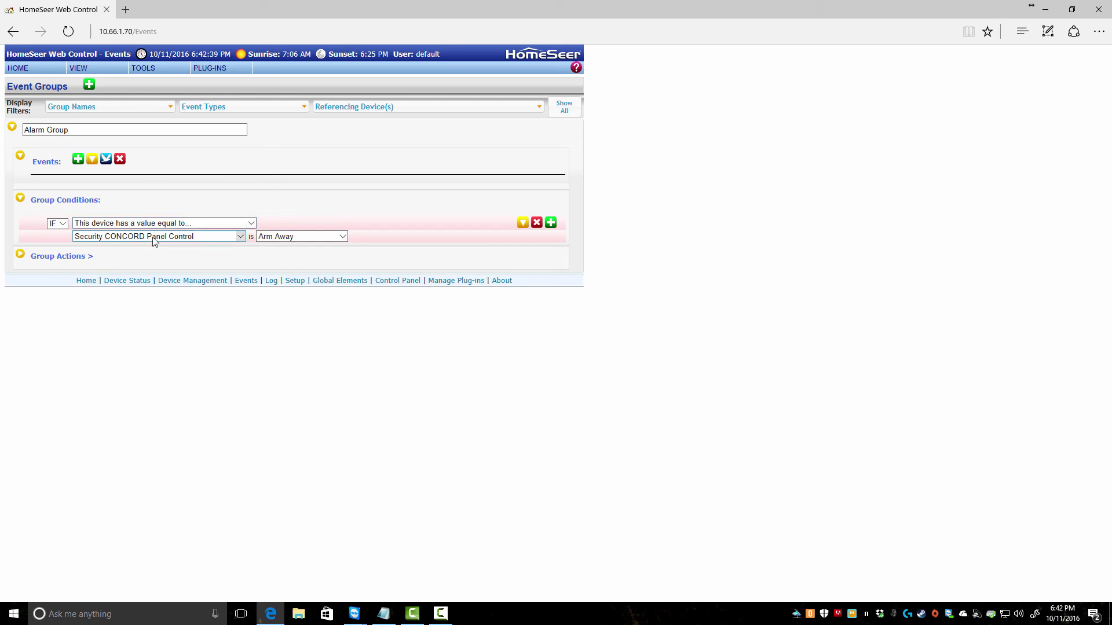
click(307, 237)
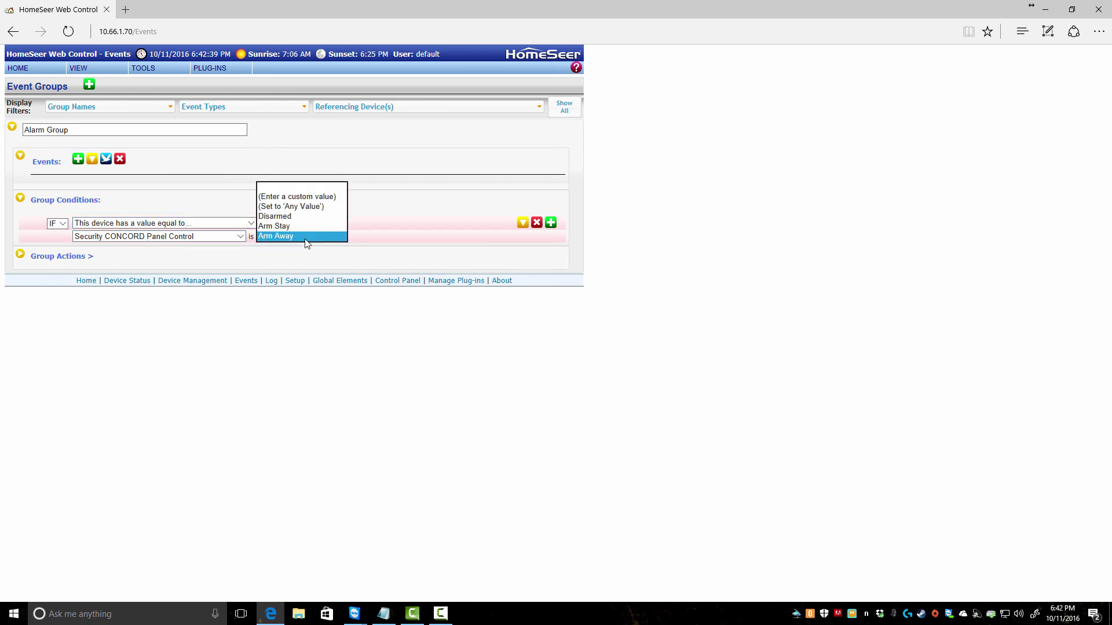
click(305, 237)
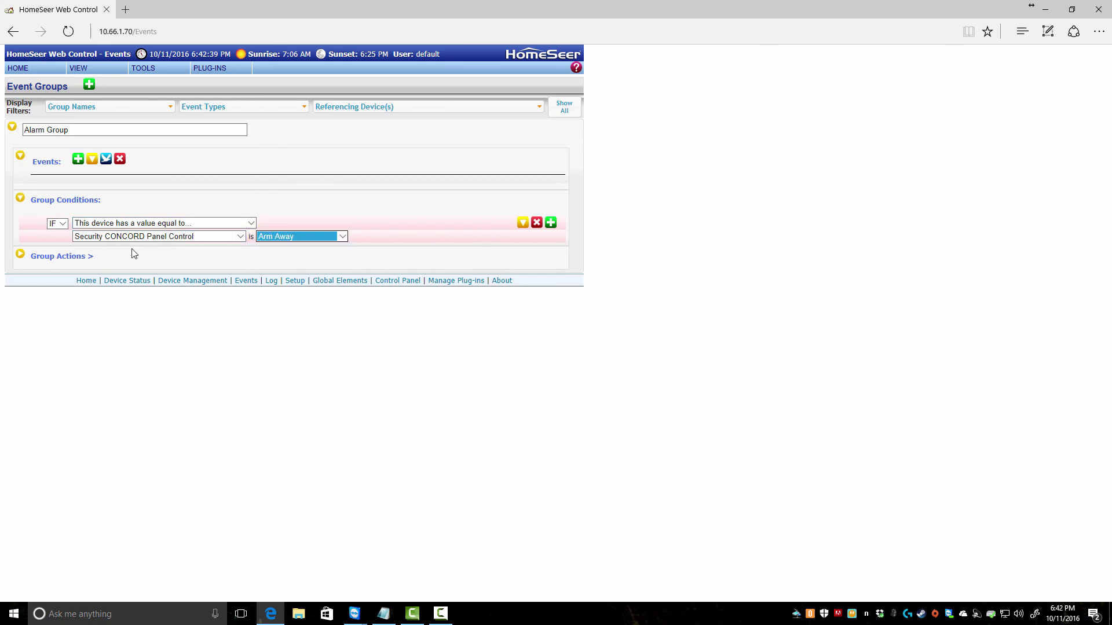
- Set the Alarm Group's THEN group action to Send an Email and look at its recipient entry without filling it in
click(20, 256)
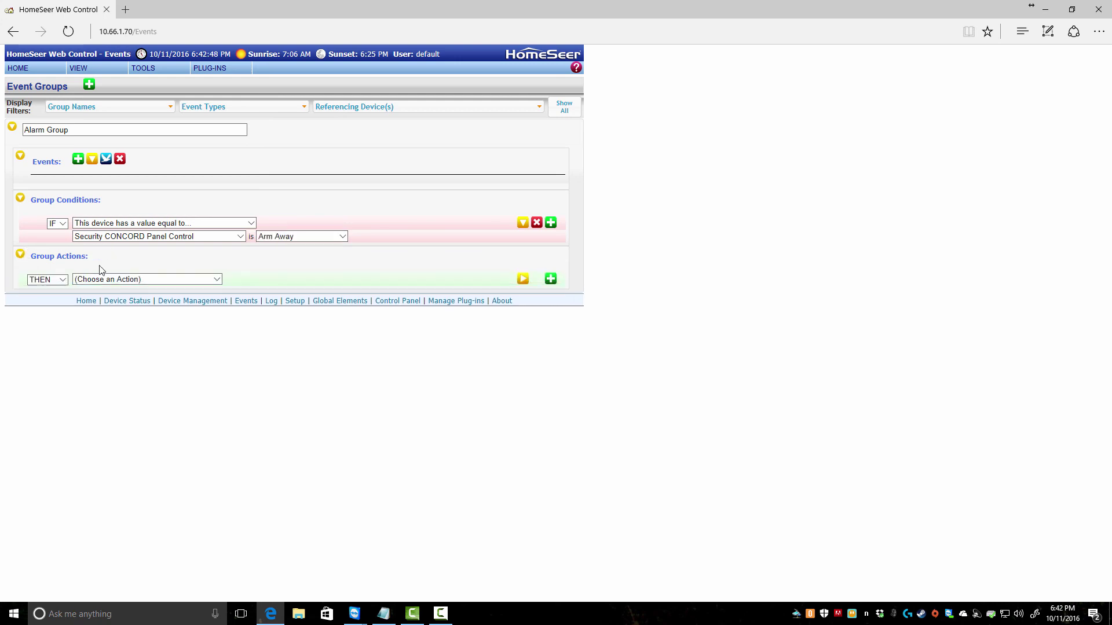
click(109, 280)
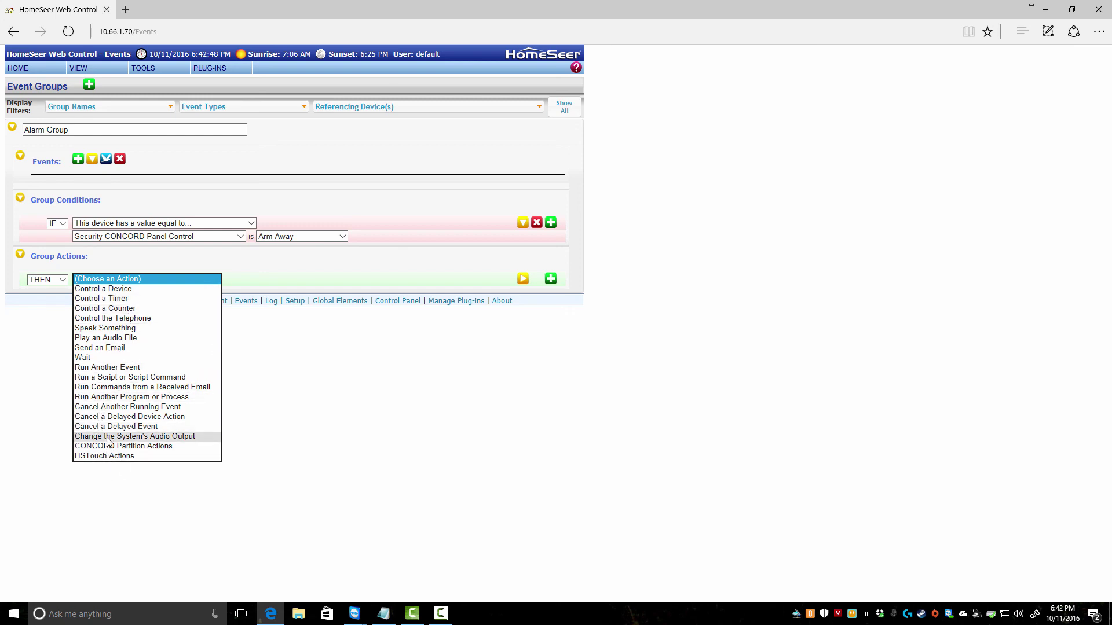
click(117, 347)
click(141, 294)
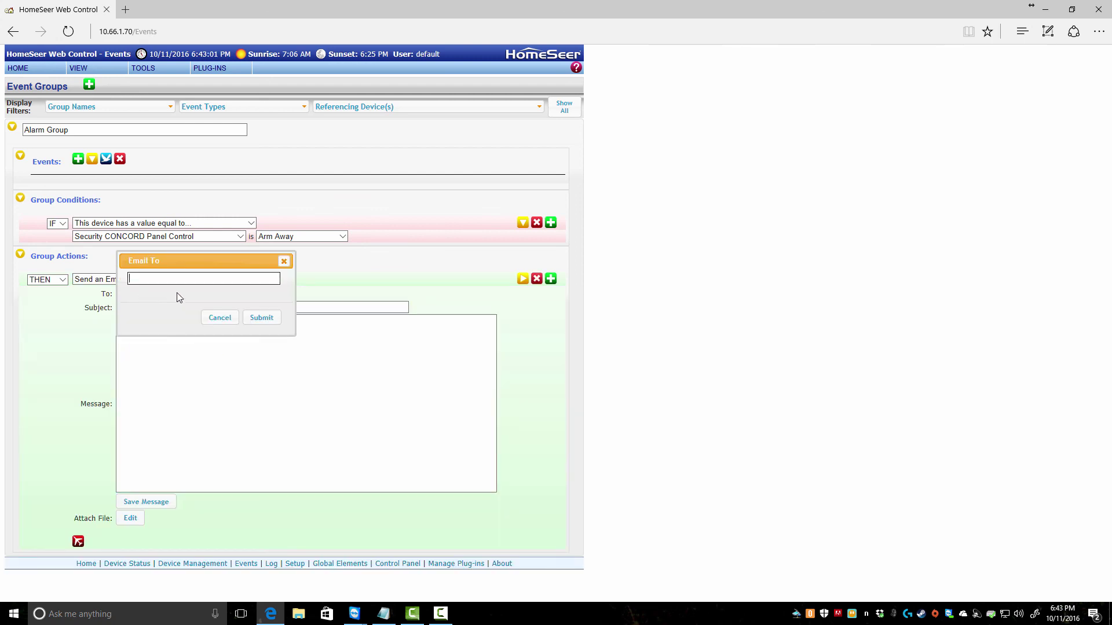
click(215, 320)
click(119, 325)
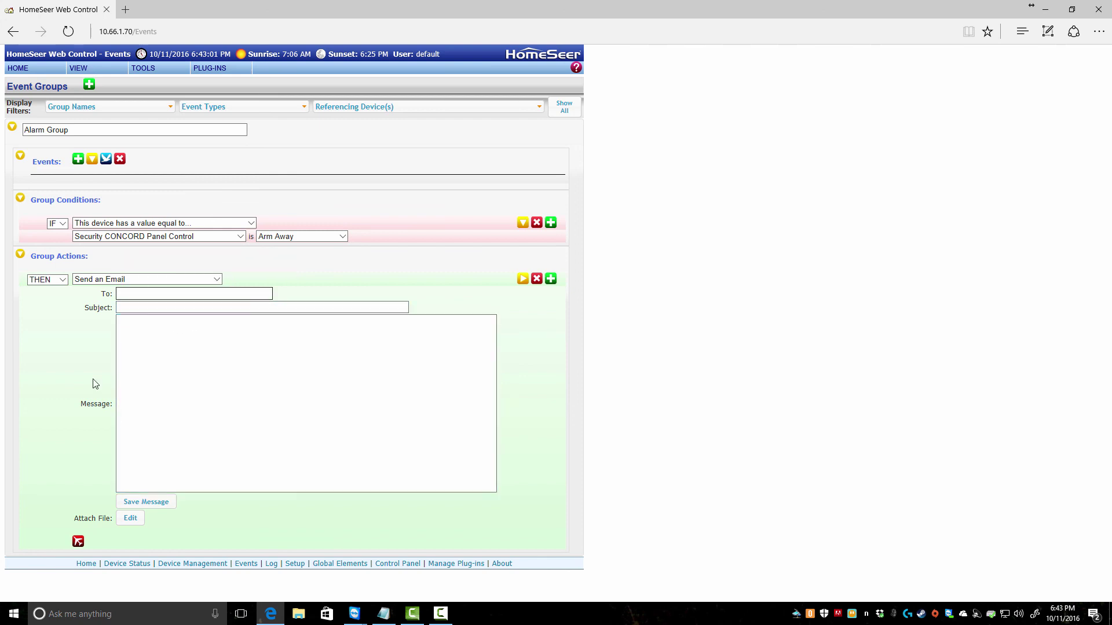
- Open the HomeSeer Setup page and examine the E-Mail sending and receiving settings
mouse_move(146, 72)
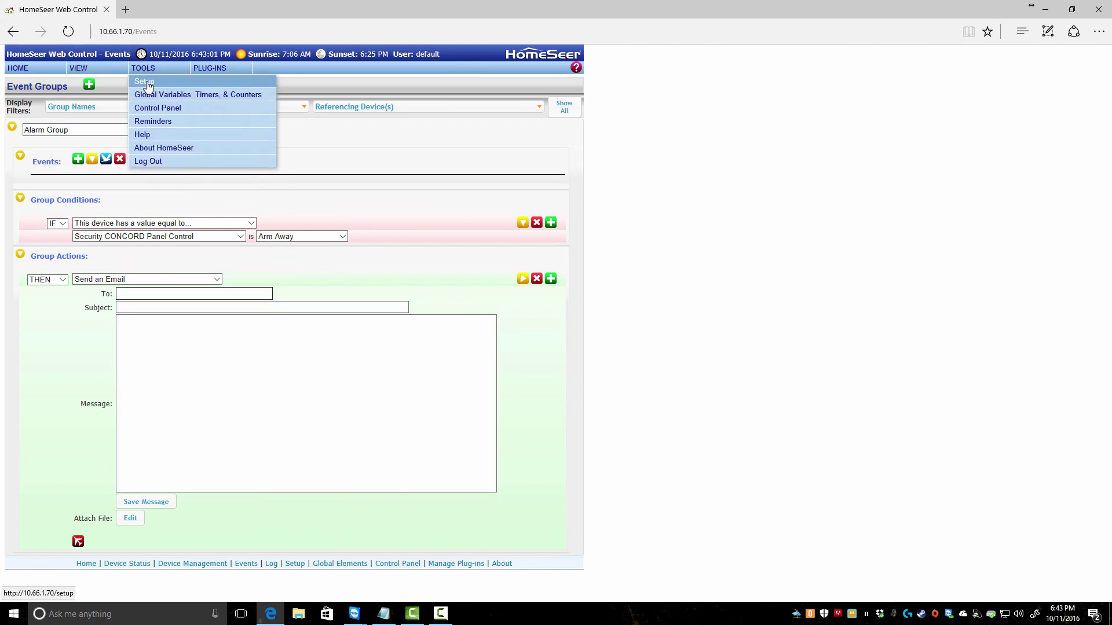
click(148, 86)
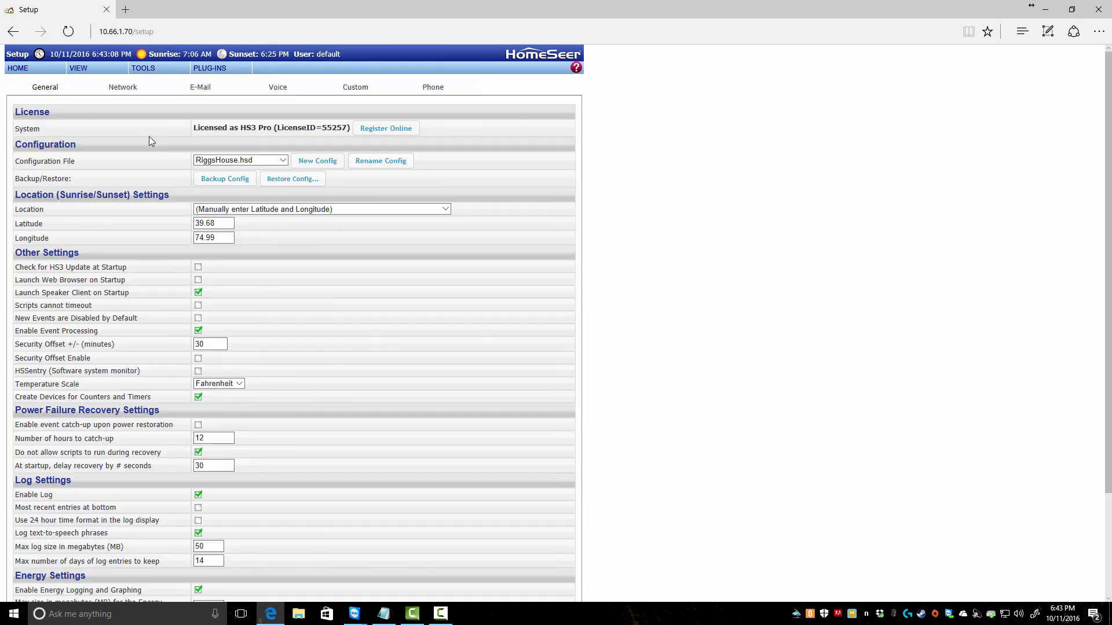
click(194, 97)
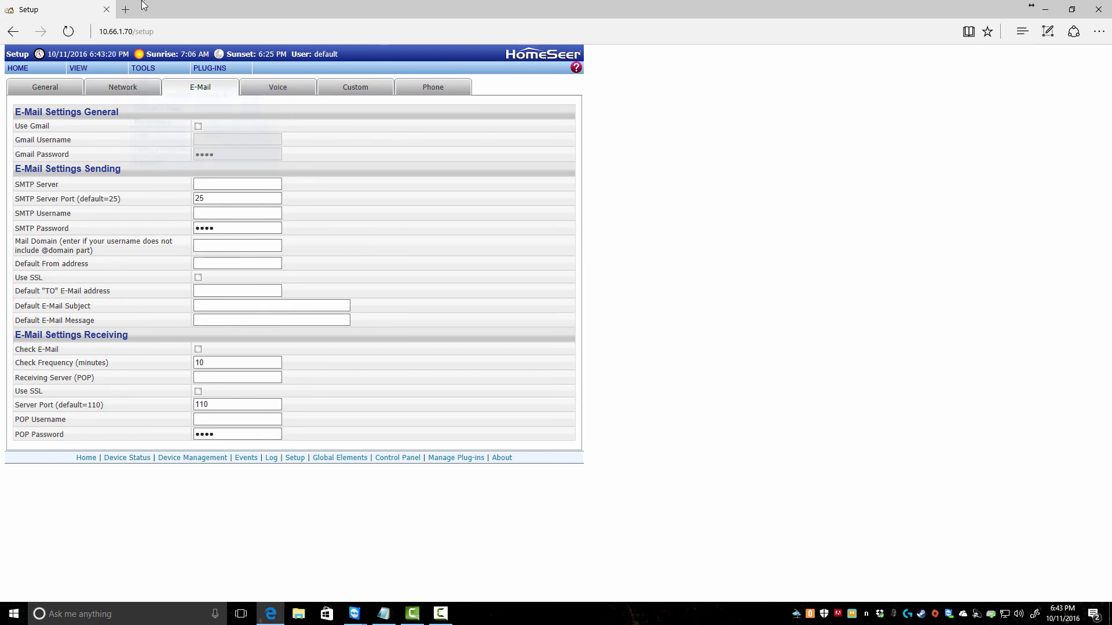
- Return to the Events page and reload the event groups view
mouse_move(80, 68)
click(84, 95)
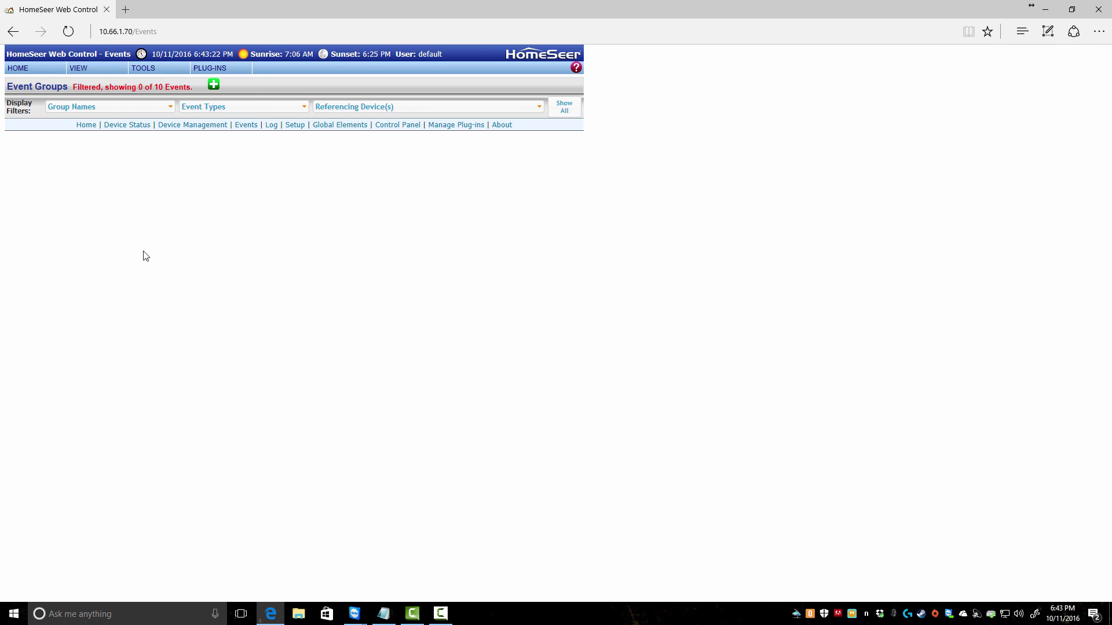
mouse_move(98, 74)
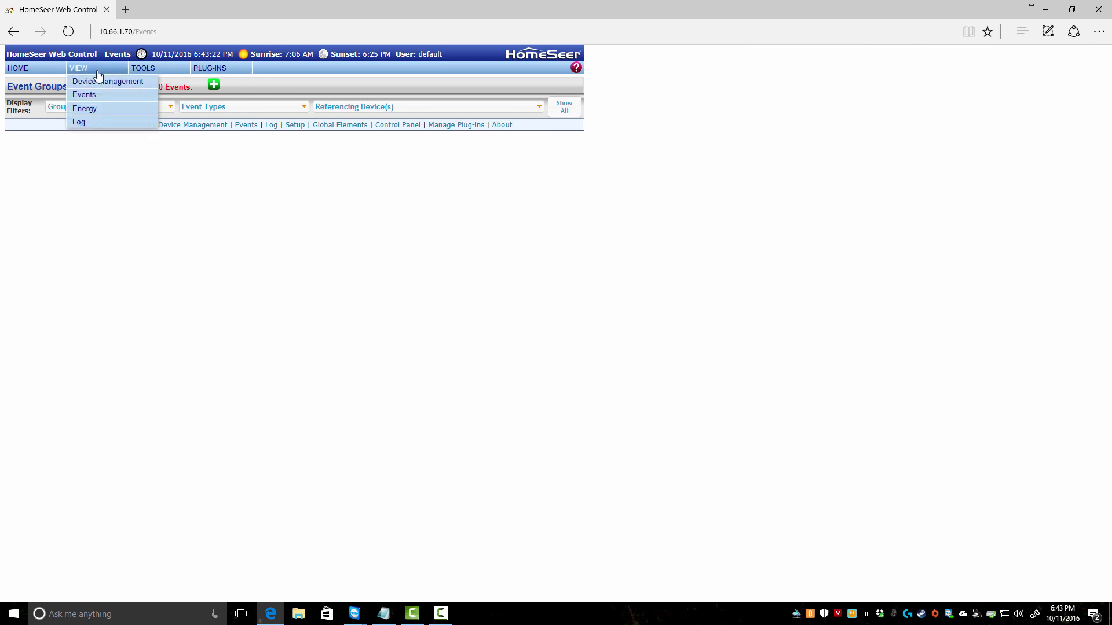
click(83, 105)
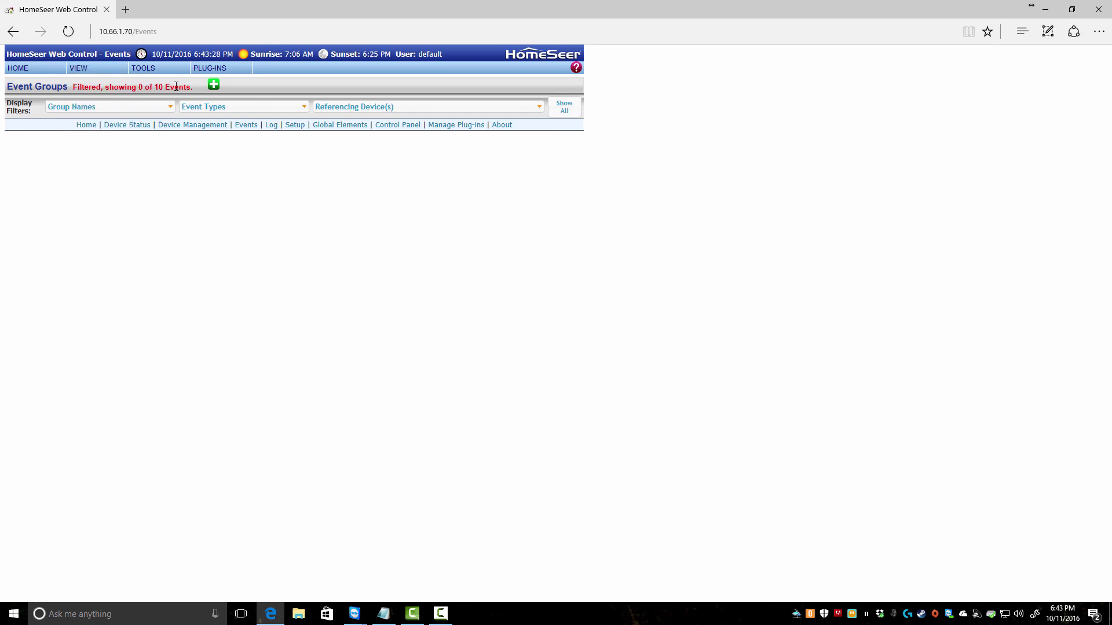
- Add a new event group, expand its group conditions and look at the trigger or condition choices without selecting one
click(213, 85)
click(197, 154)
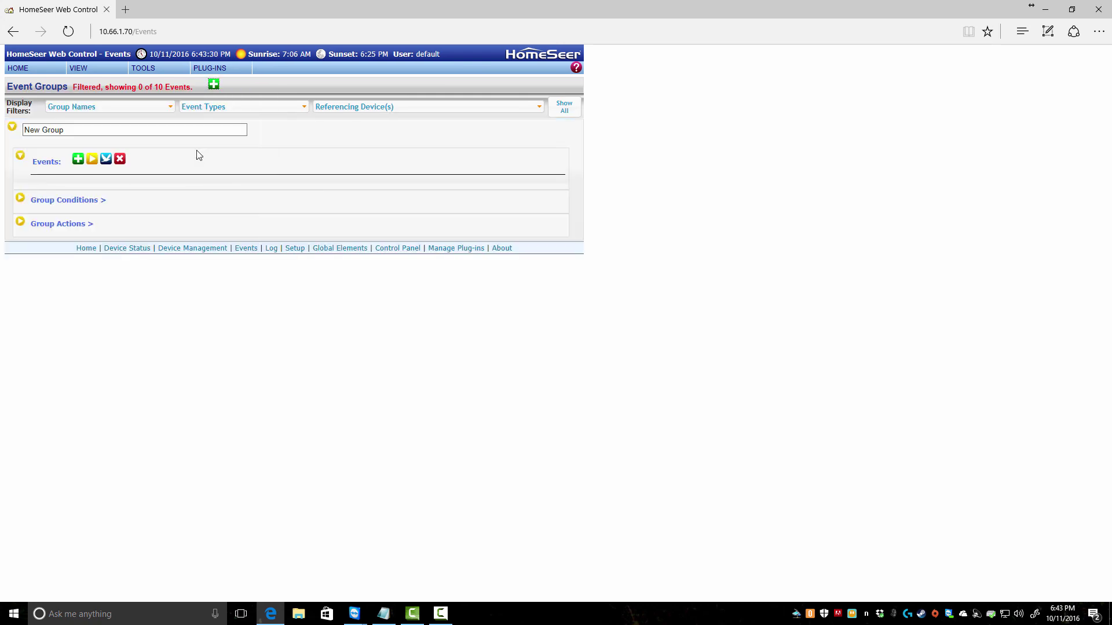
click(20, 198)
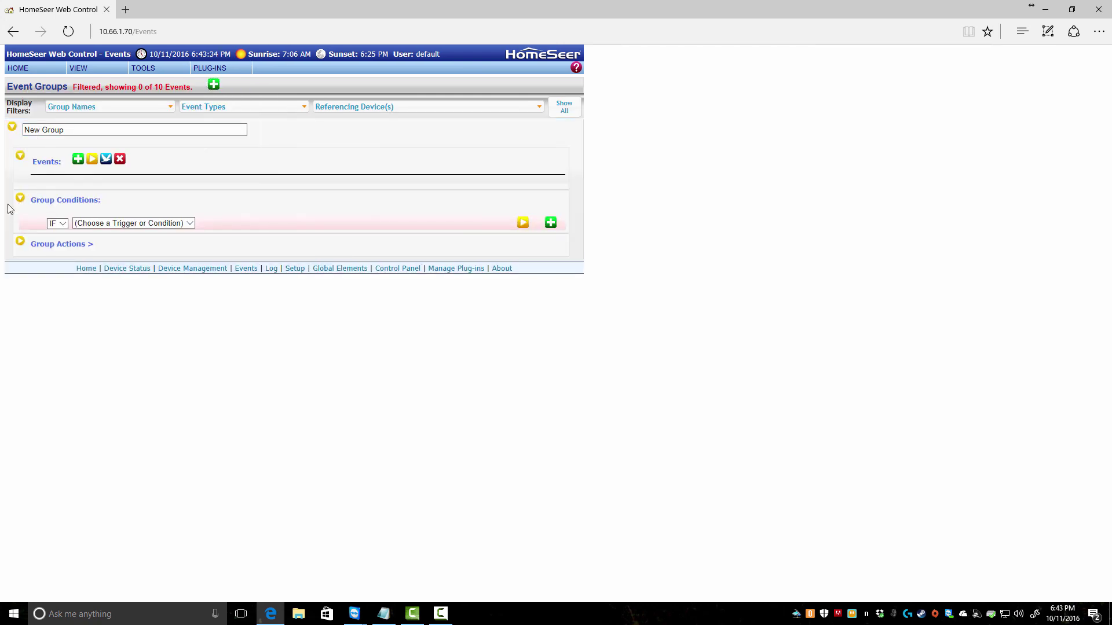
click(146, 223)
click(147, 223)
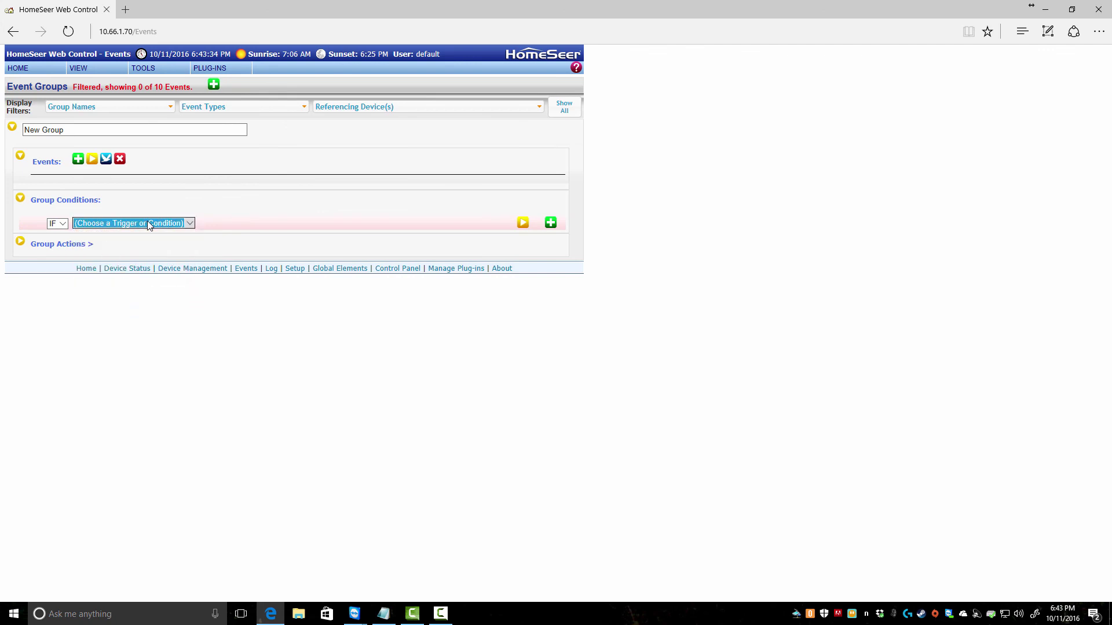
click(146, 224)
click(40, 150)
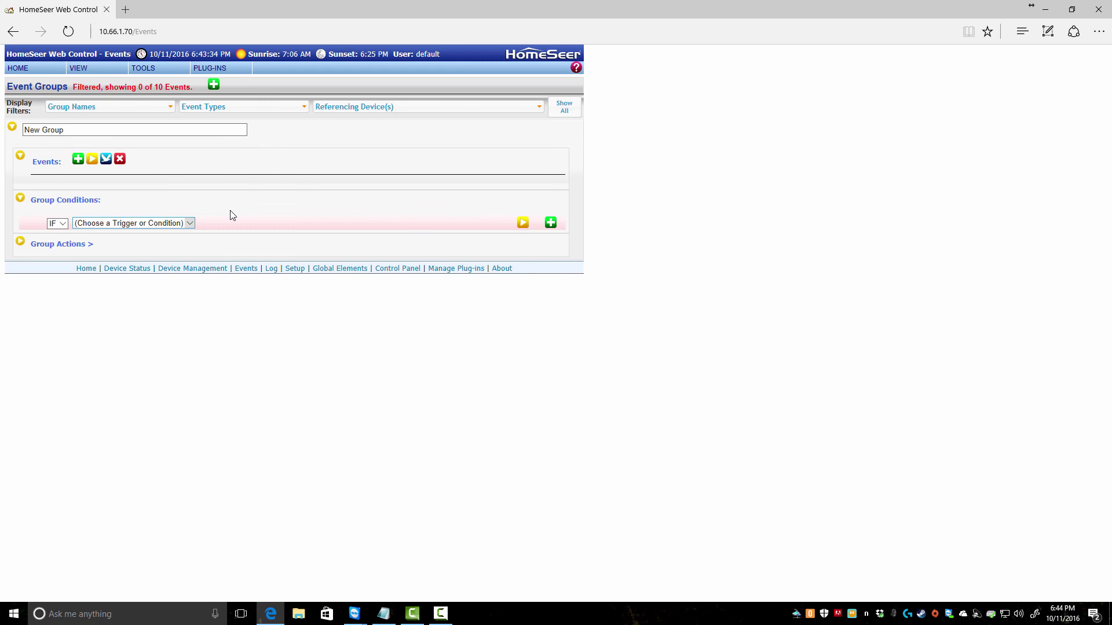
- Return to the device list and look over the Concord security devices and the zone devices
click(143, 67)
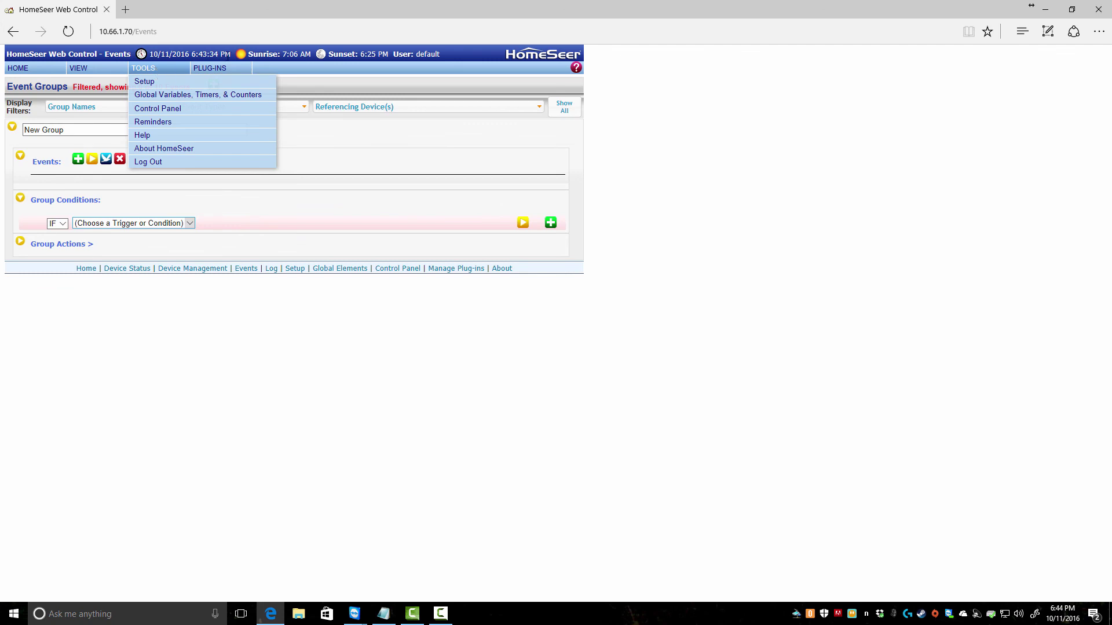
click(209, 68)
mouse_move(224, 95)
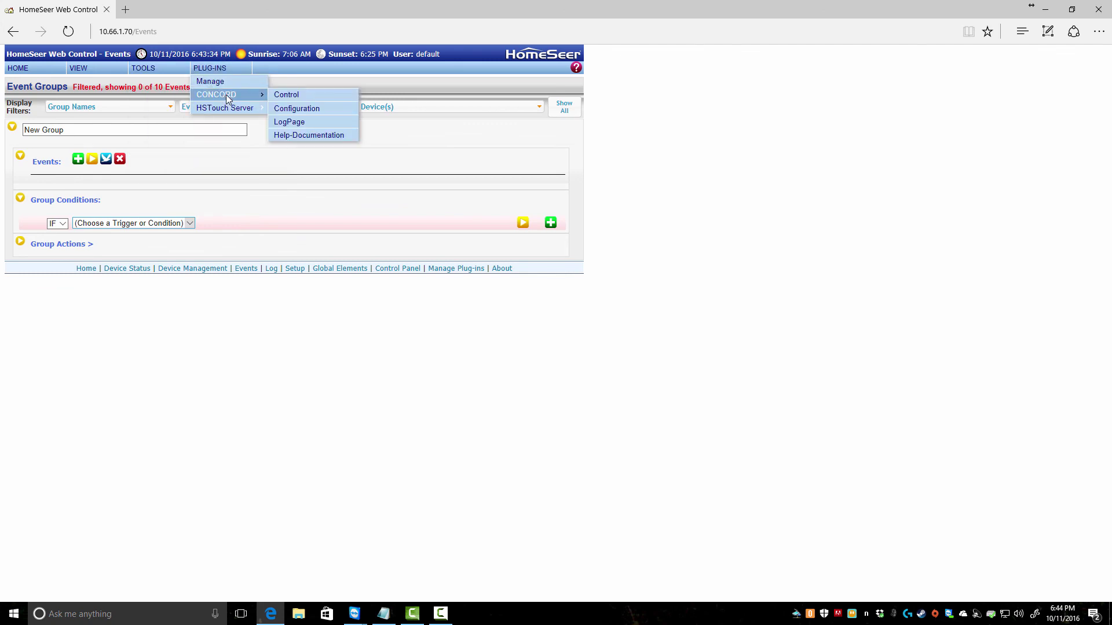
click(78, 68)
click(93, 81)
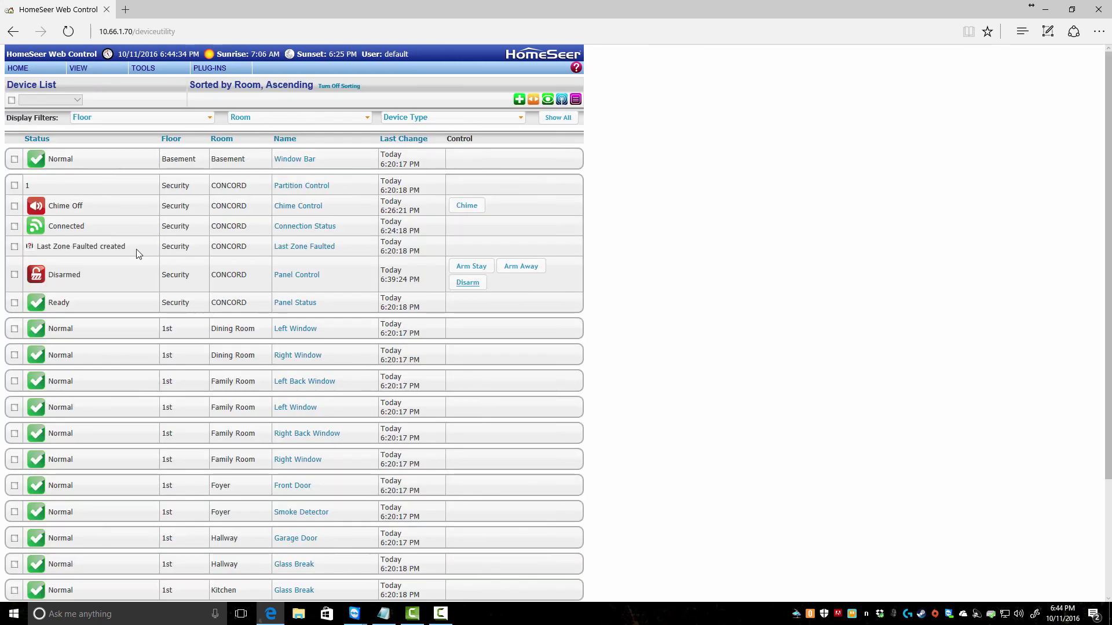
scroll(576, 384, down, 3)
scroll(627, 414, up, 3)
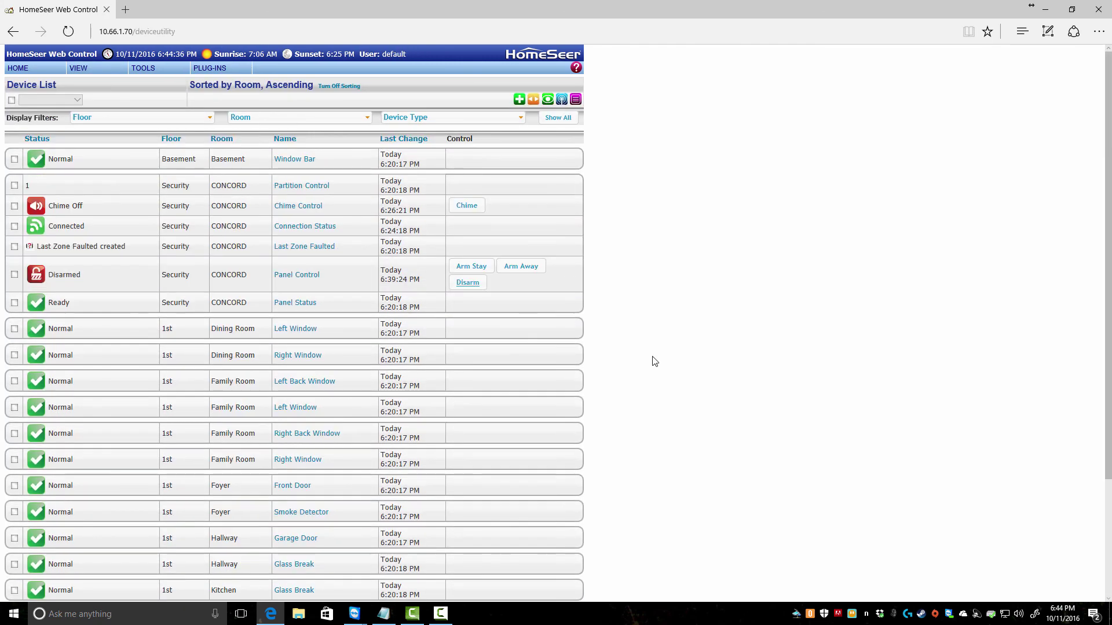